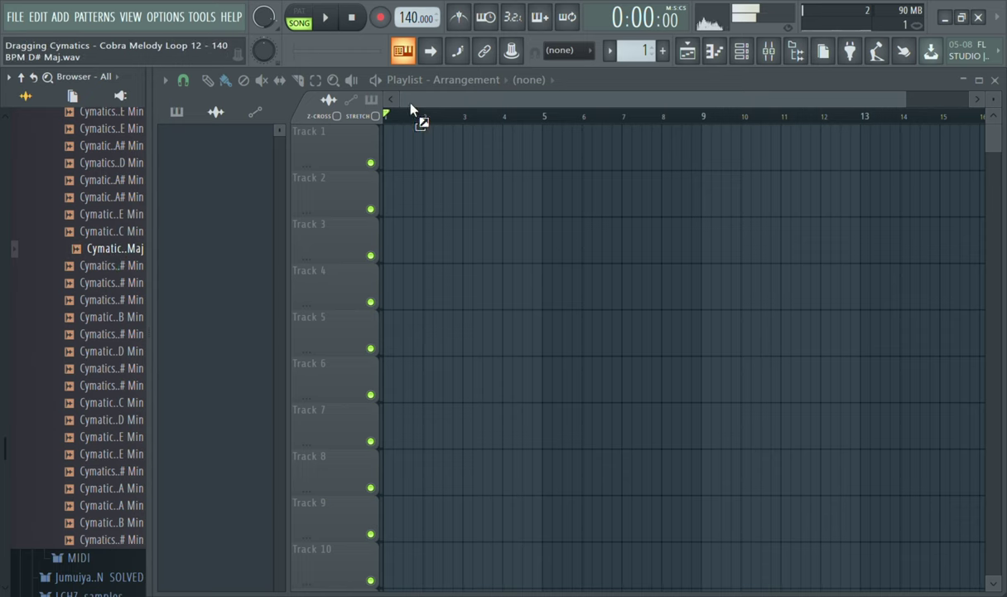
- Place the Cobra Melody Loop 12 sample at the start of Track 1 and lower its time-stretching pitch slightly while playing it back
drag(411, 147, 402, 154)
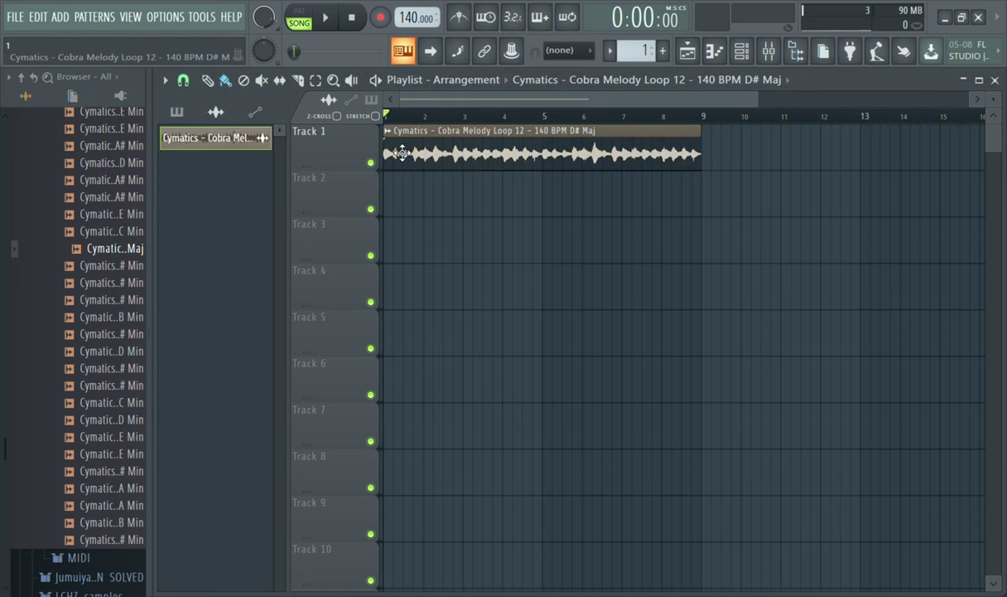
double_click(436, 152)
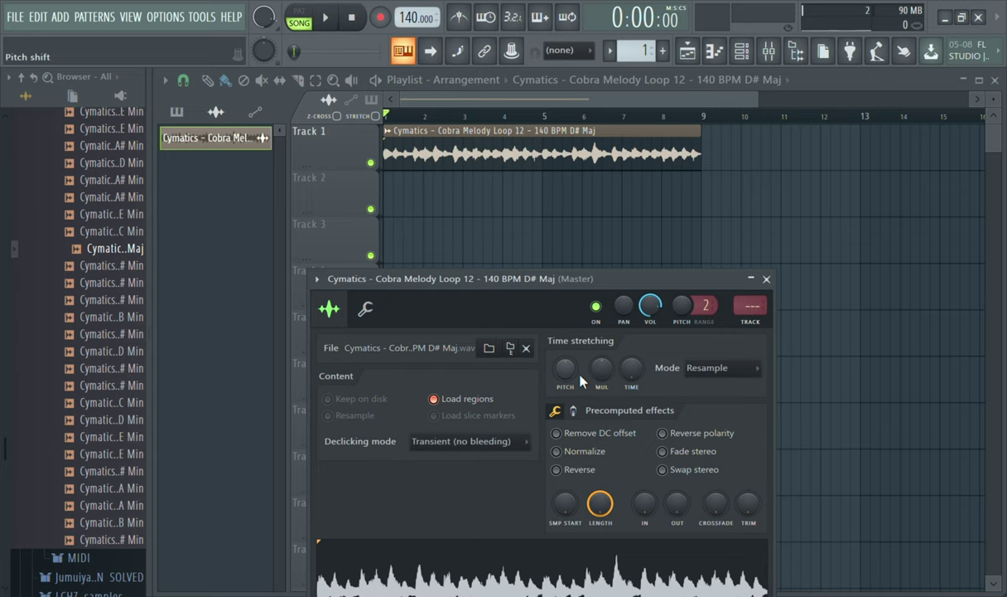
key(space)
drag(566, 369, 566, 398)
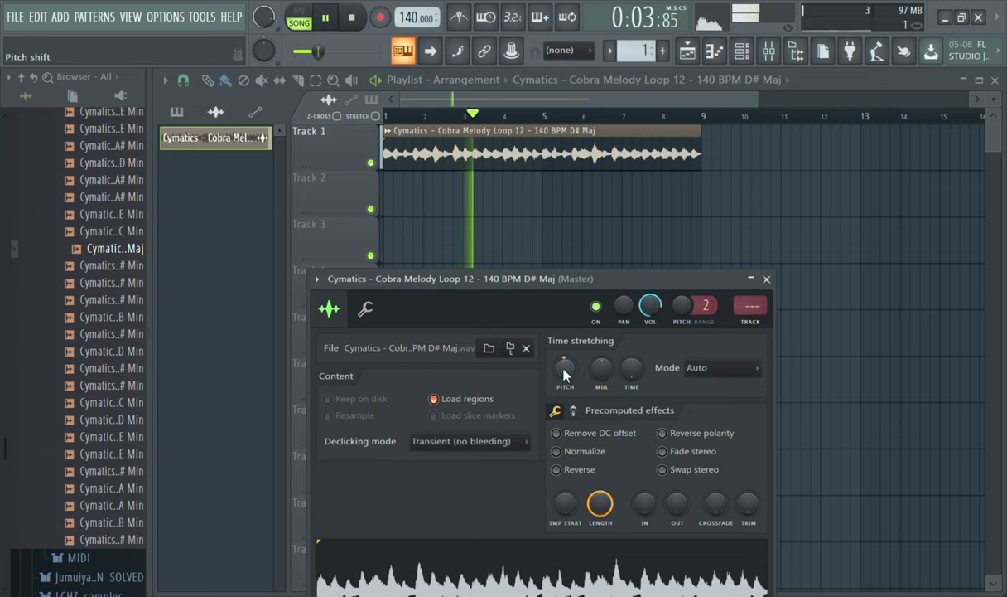
key(space)
key(space)
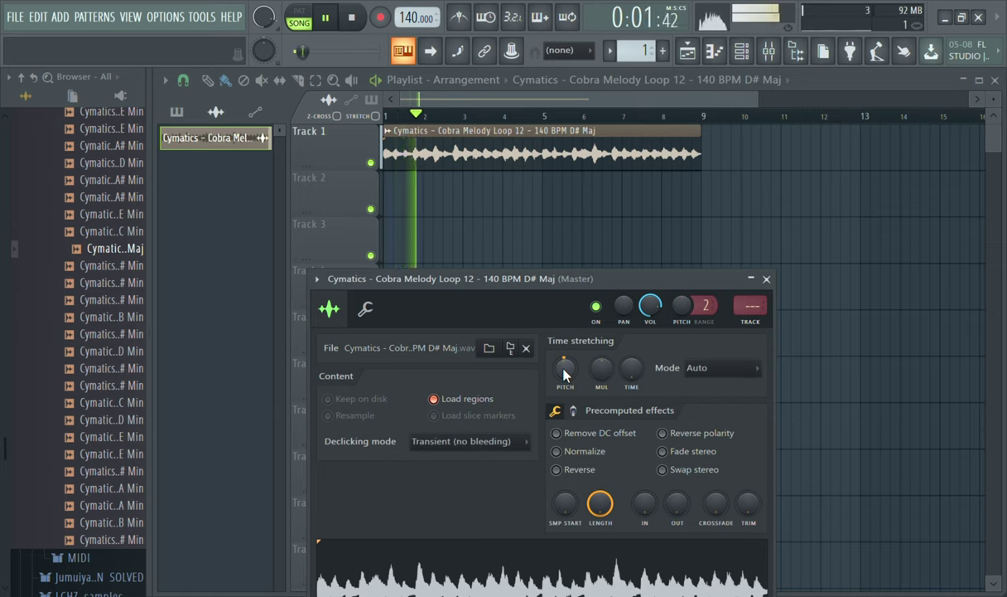
- Try a much lower time-stretching pitch on the melody loop and replay it from the start
drag(566, 374, 566, 445)
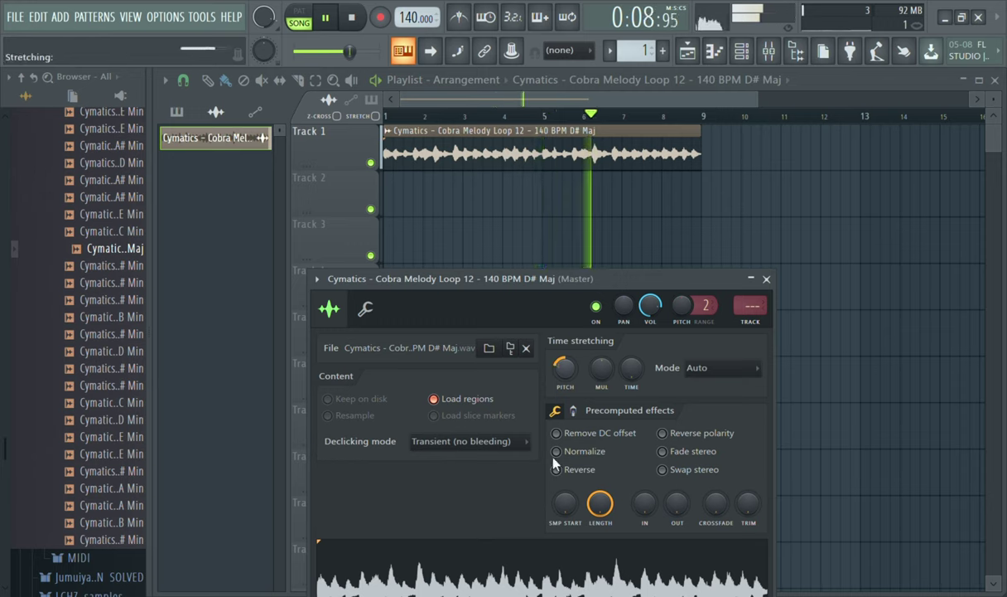
key(space)
key(space)
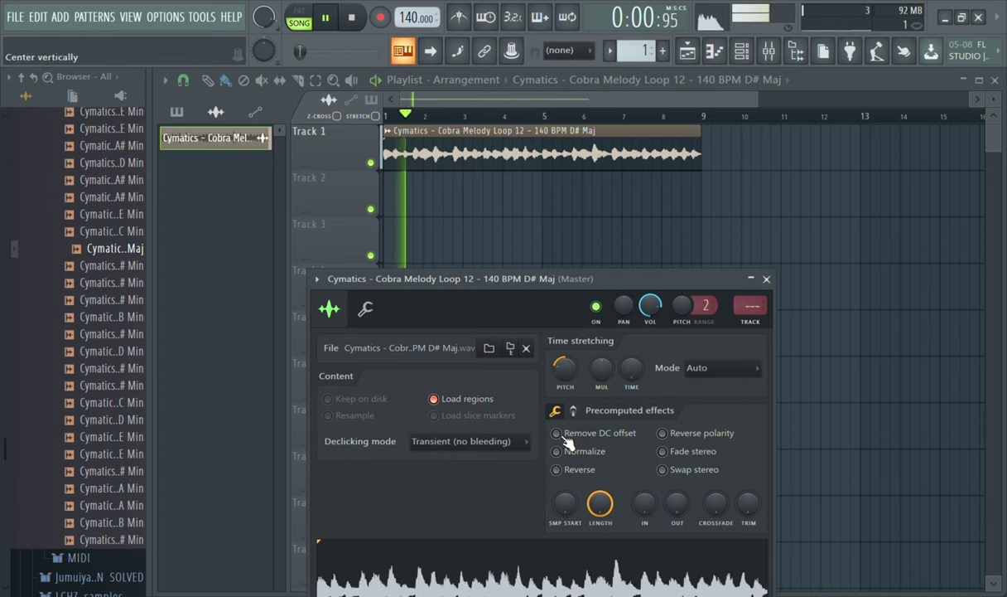
- Raise the melody loop's pitch in small amounts to just below its original pitch, replaying it after each change, and close its settings
drag(565, 368, 565, 363)
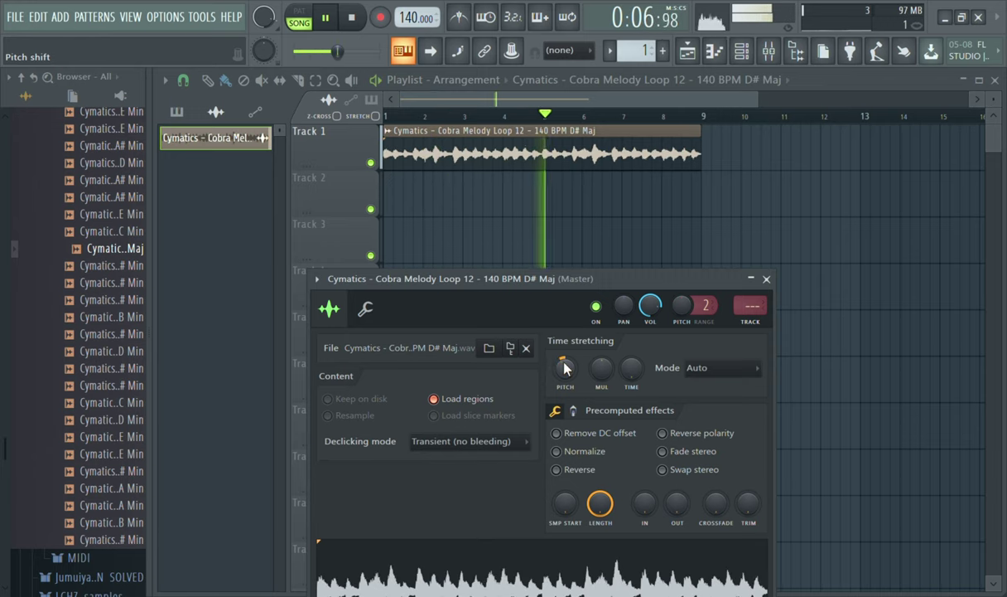
key(space)
key(space)
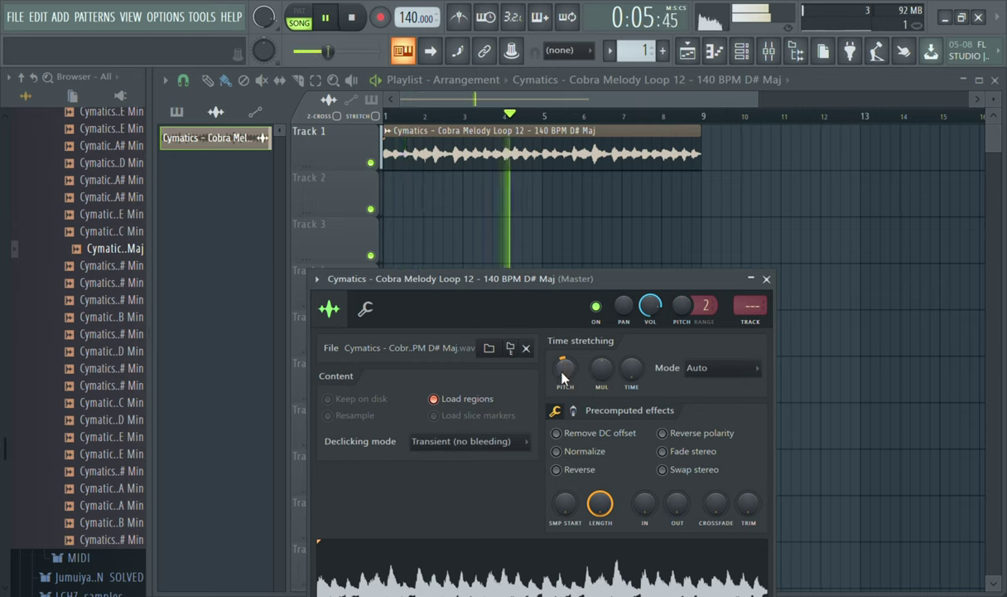
drag(565, 368, 565, 359)
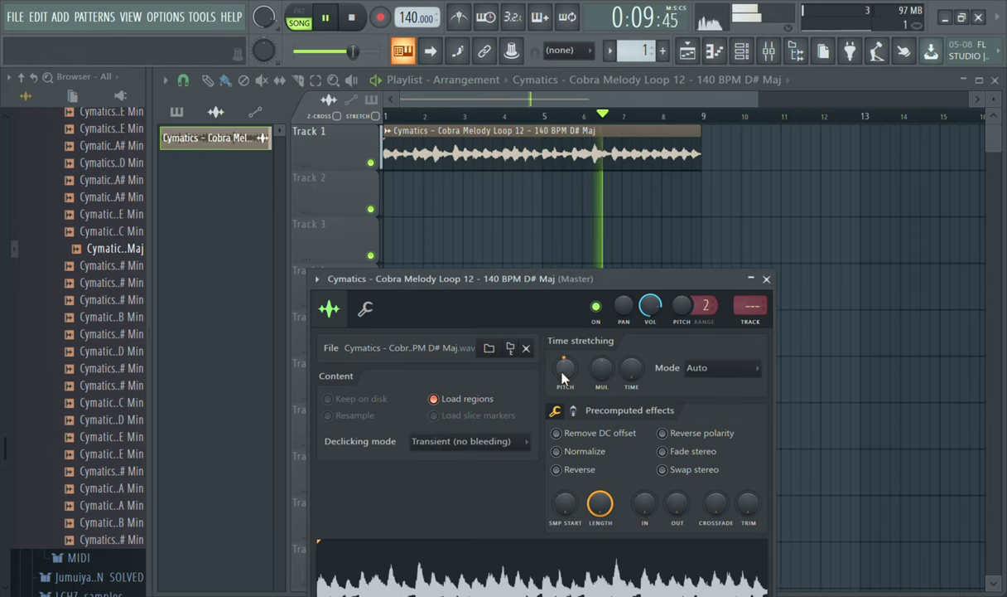
key(space)
key(space)
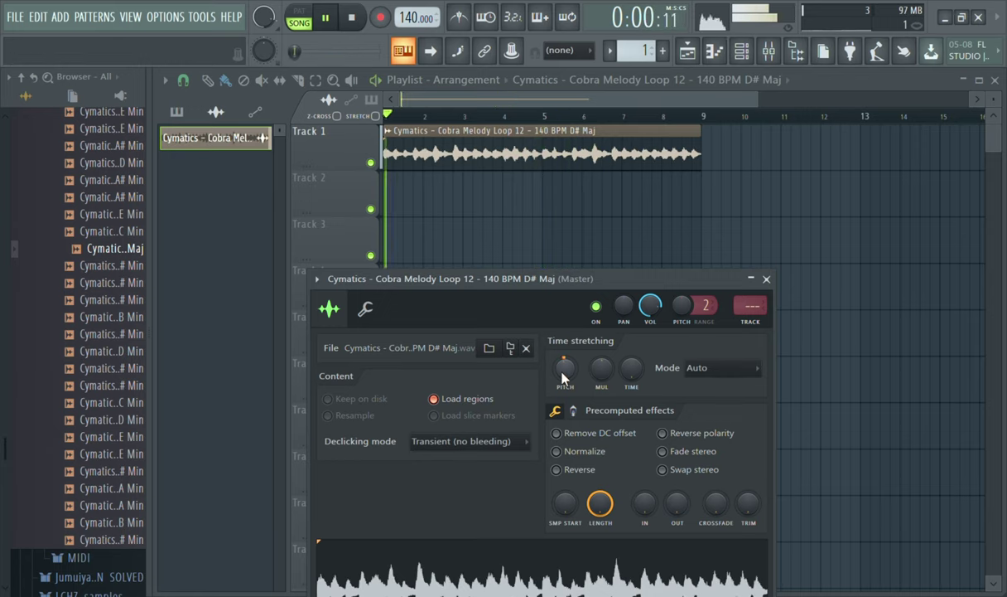
click(763, 280)
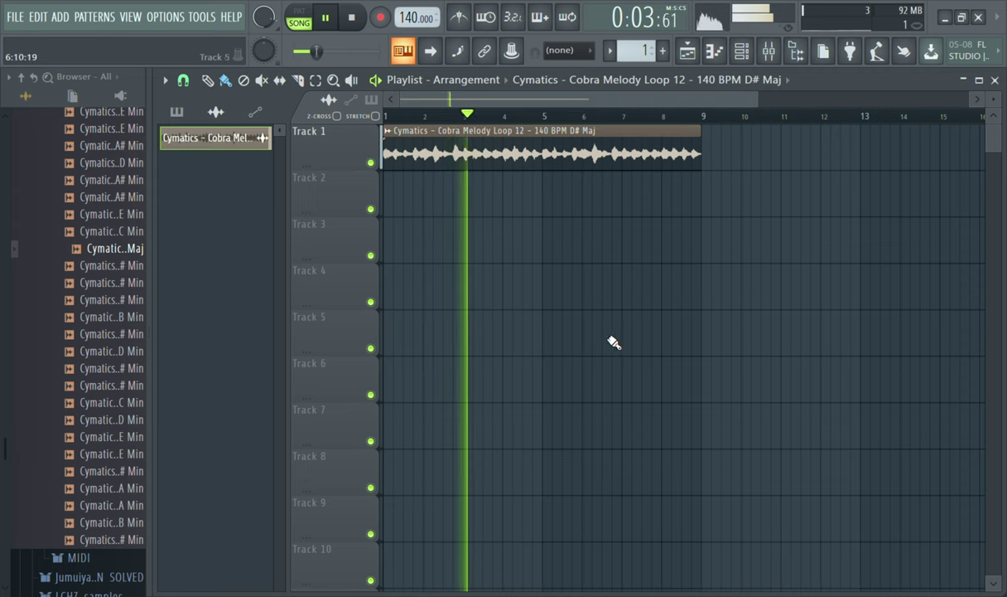
- Reduce the melody loop's channel volume during playback, close its settings and stop playback
double_click(537, 159)
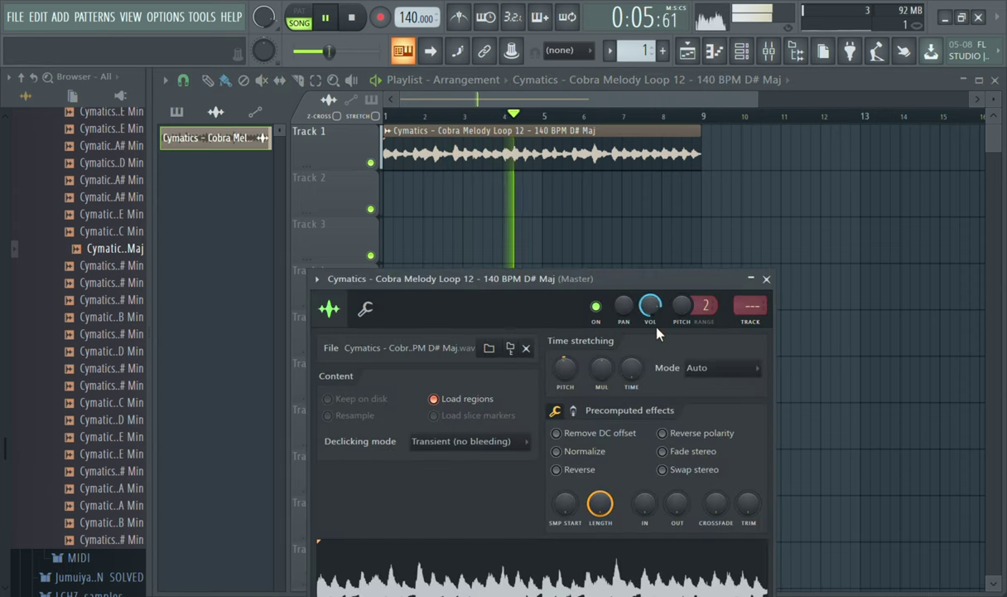
drag(652, 320, 652, 332)
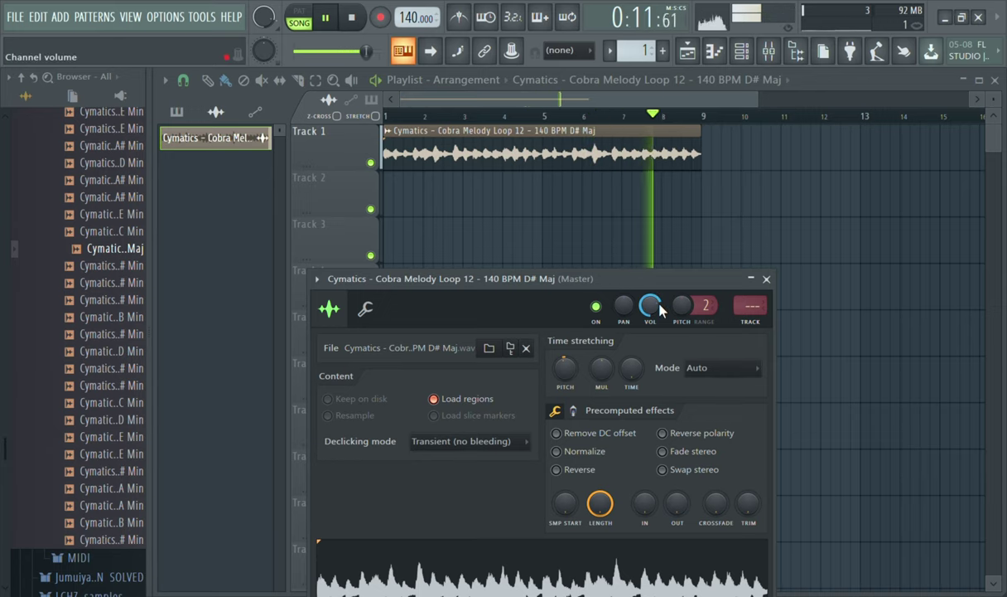
click(767, 279)
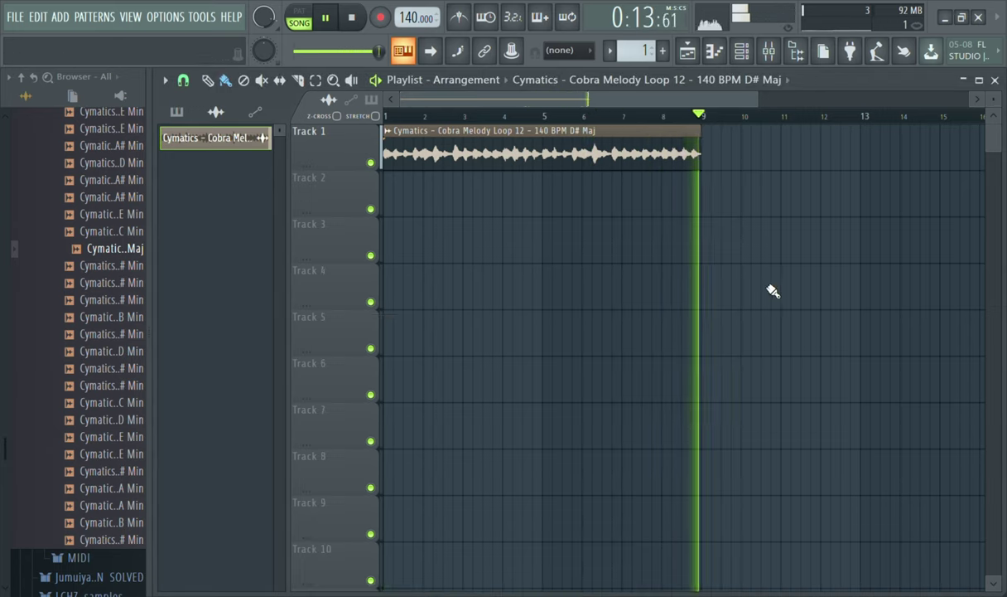
key(space)
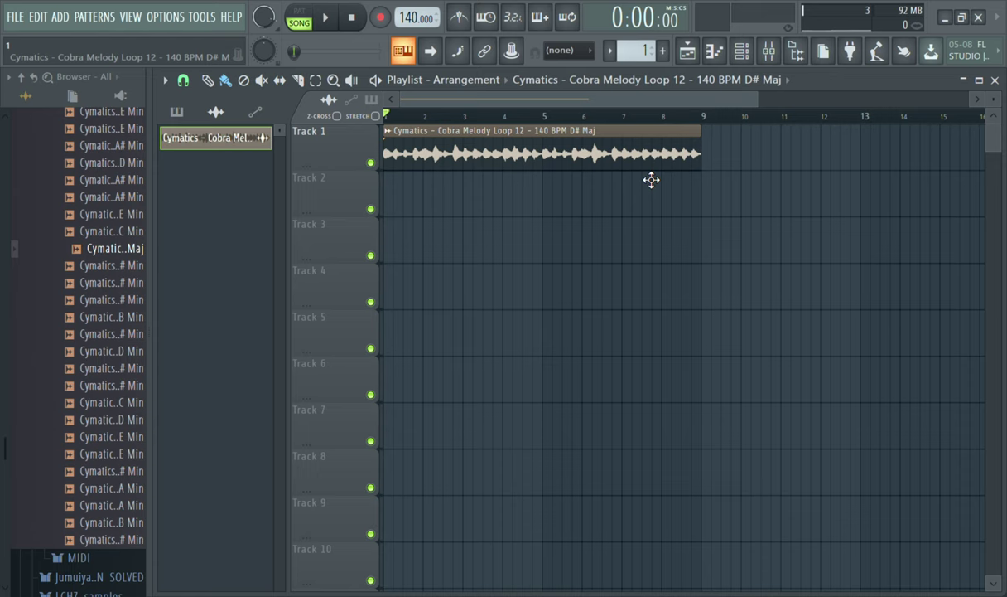
- Show all channels in the Channel rack and expand the Drum One Shots folder of the Cymatics sample pack
click(742, 52)
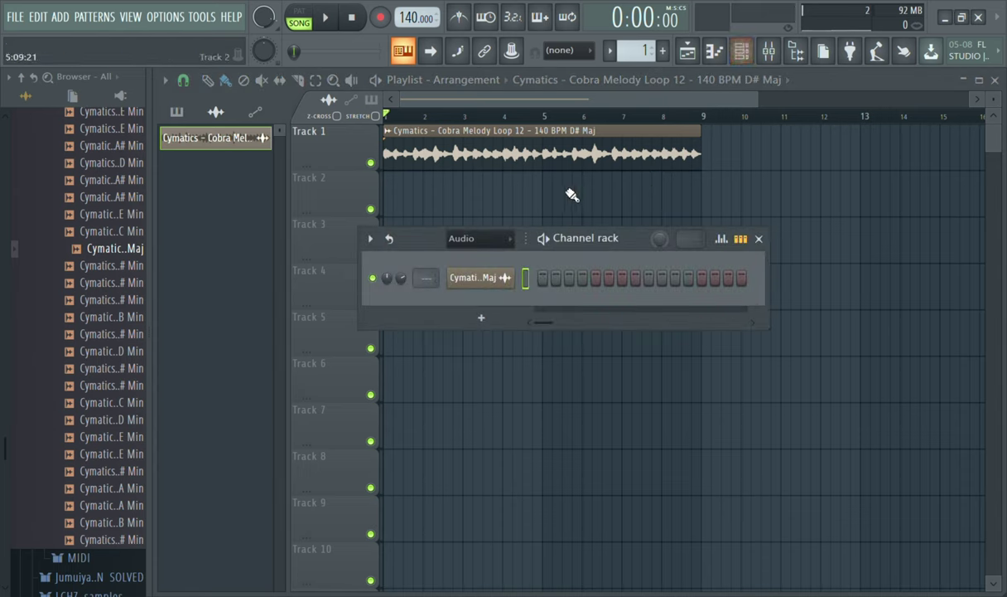
scroll(497, 252, up, 1)
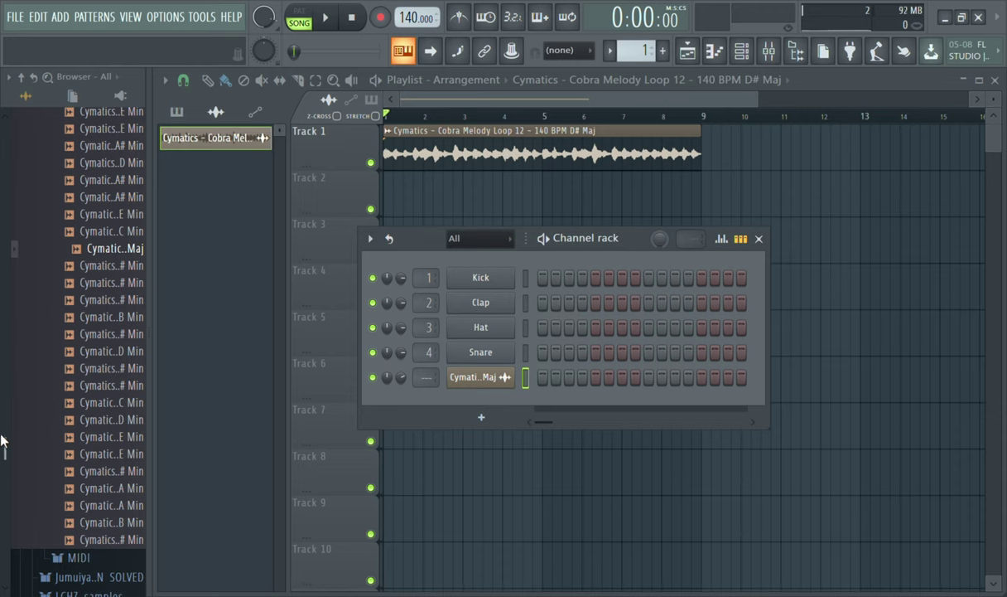
drag(3, 443, 3, 349)
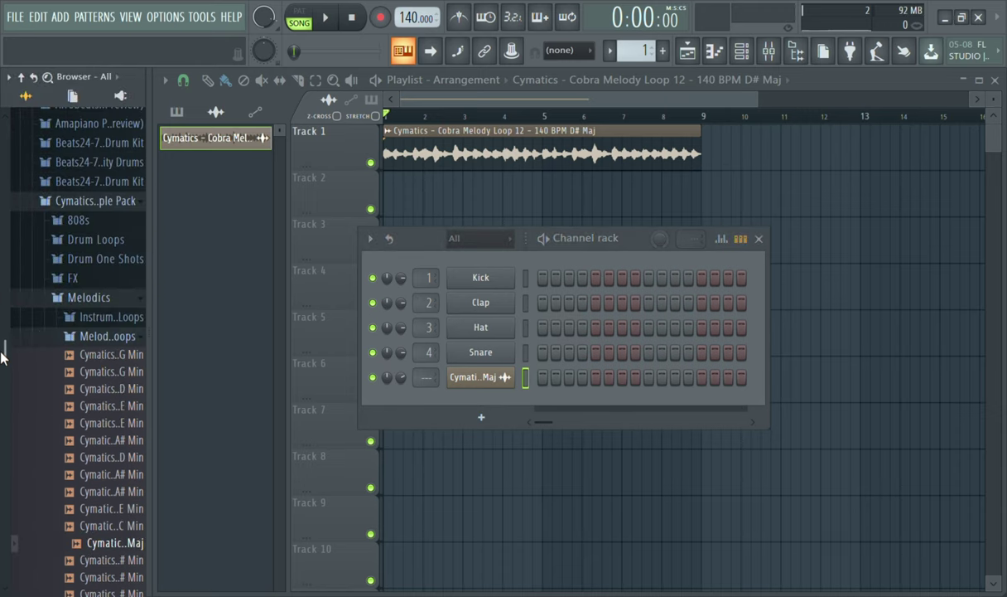
click(108, 335)
click(113, 298)
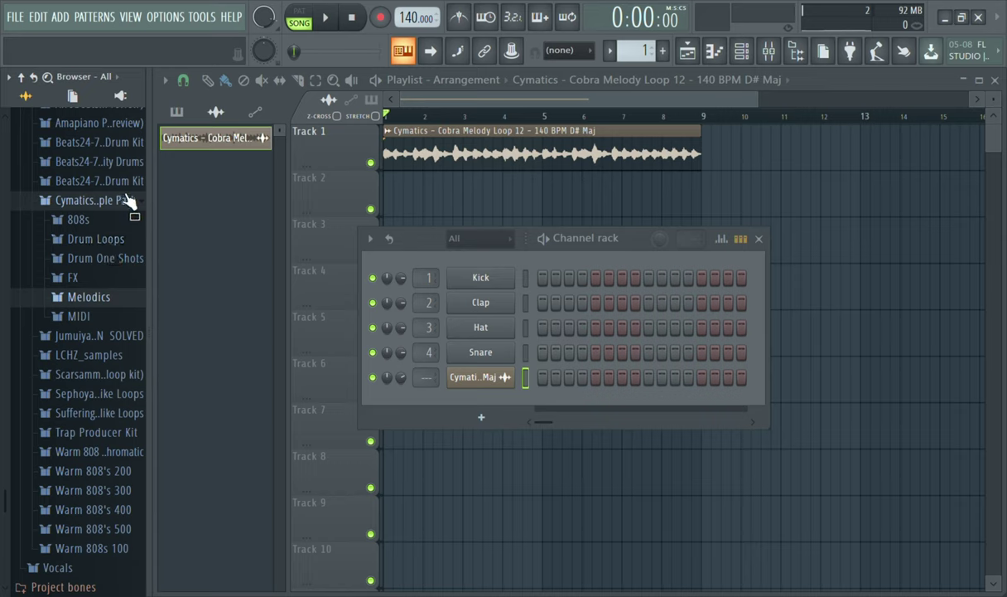
click(113, 262)
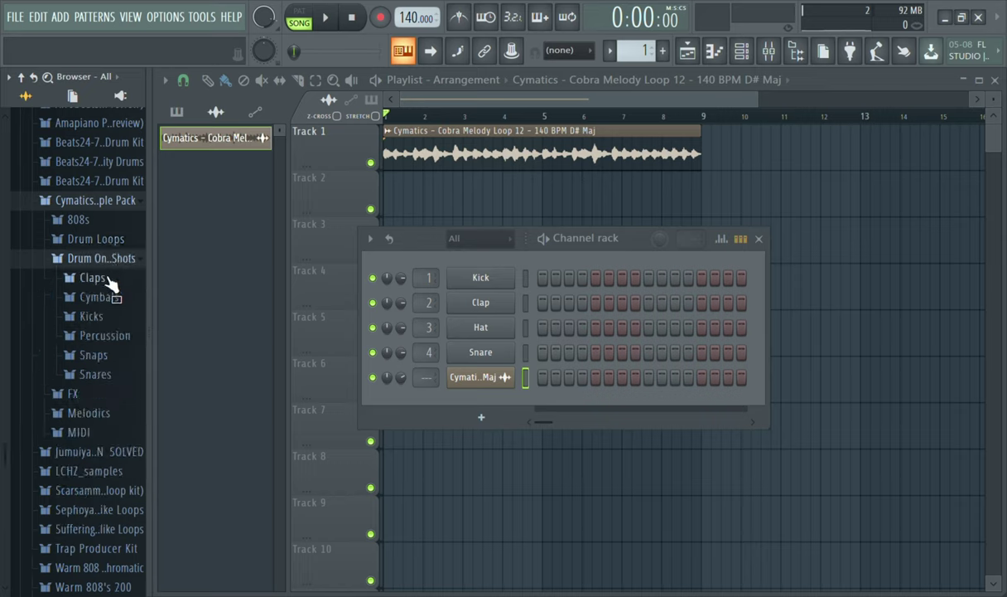
- Audition the Cobra claps in the Claps folder and replace the Kick channel's sample with Cobra Clap 6
click(101, 279)
click(107, 296)
click(103, 315)
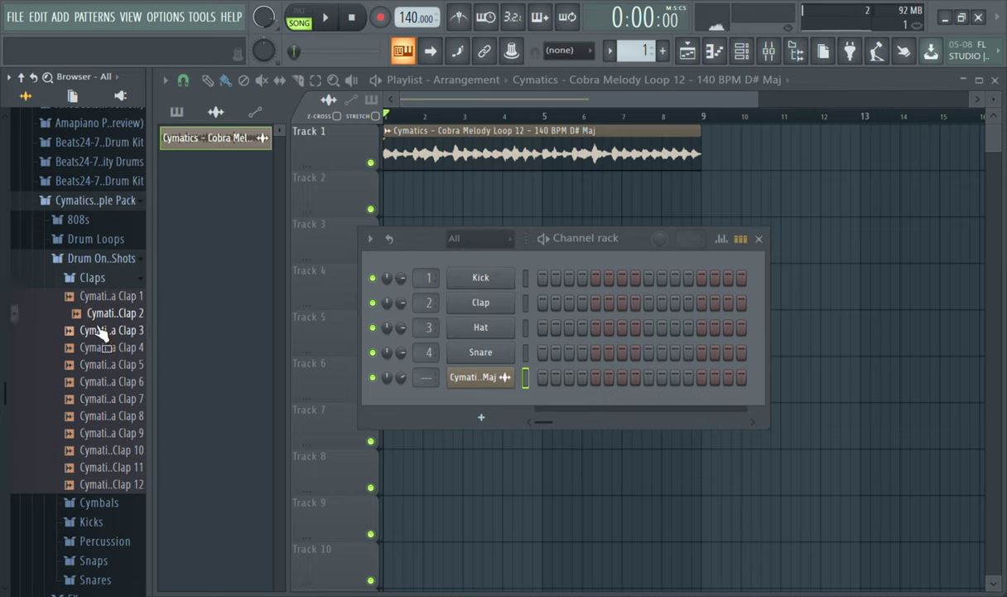
click(96, 346)
click(95, 351)
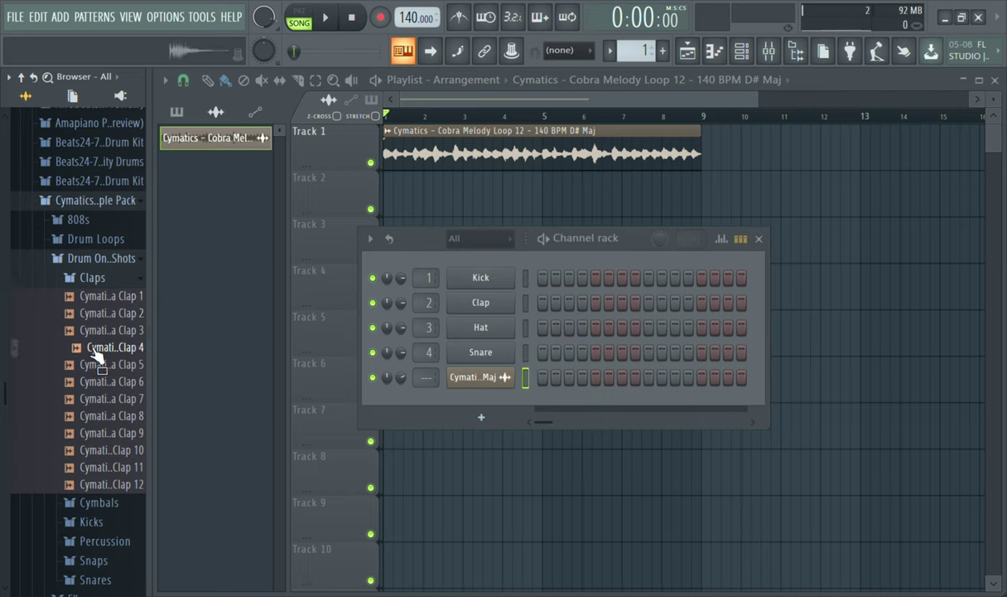
drag(95, 353, 469, 282)
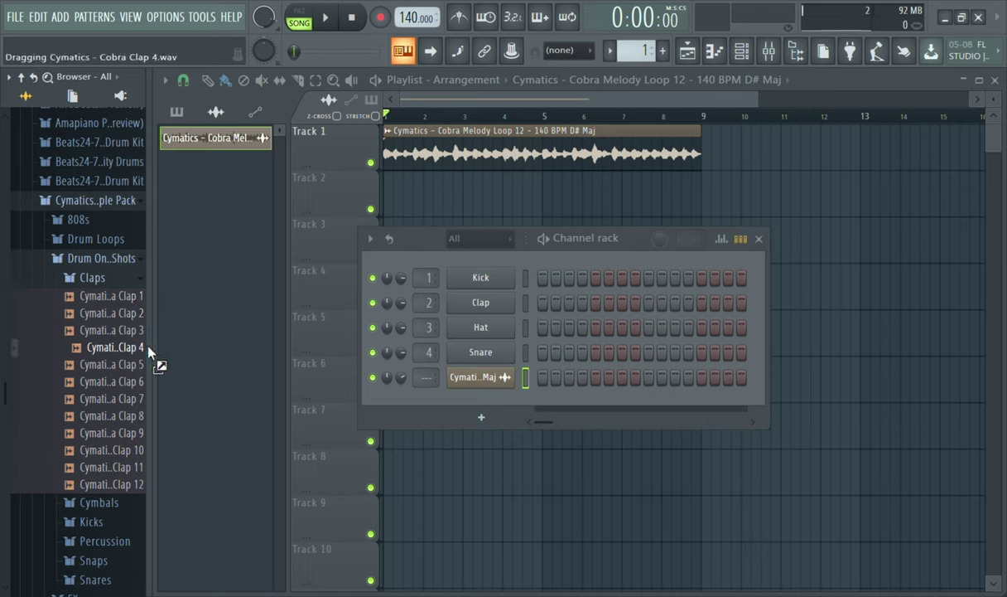
click(124, 367)
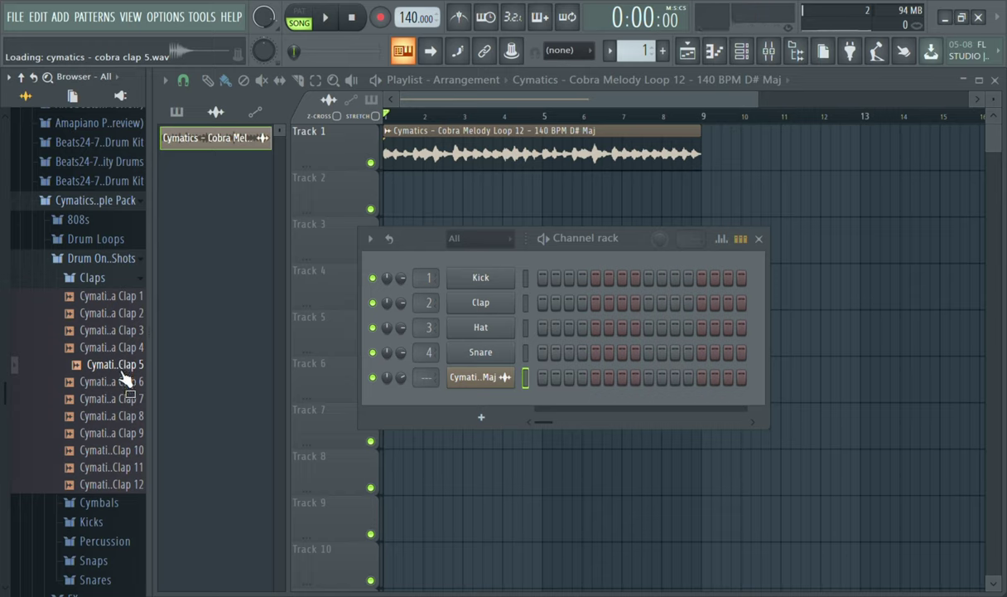
click(125, 382)
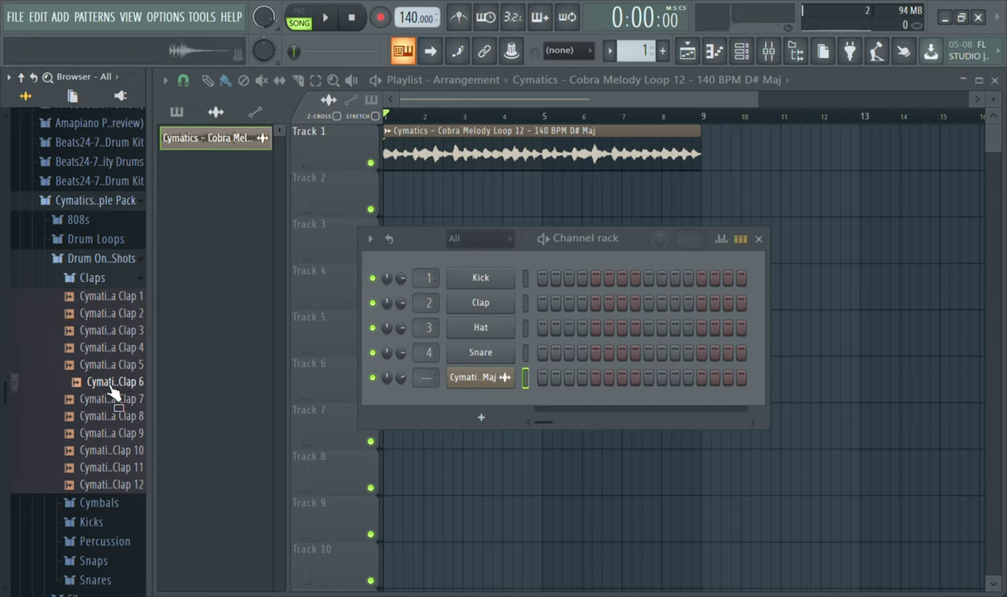
drag(112, 392, 483, 280)
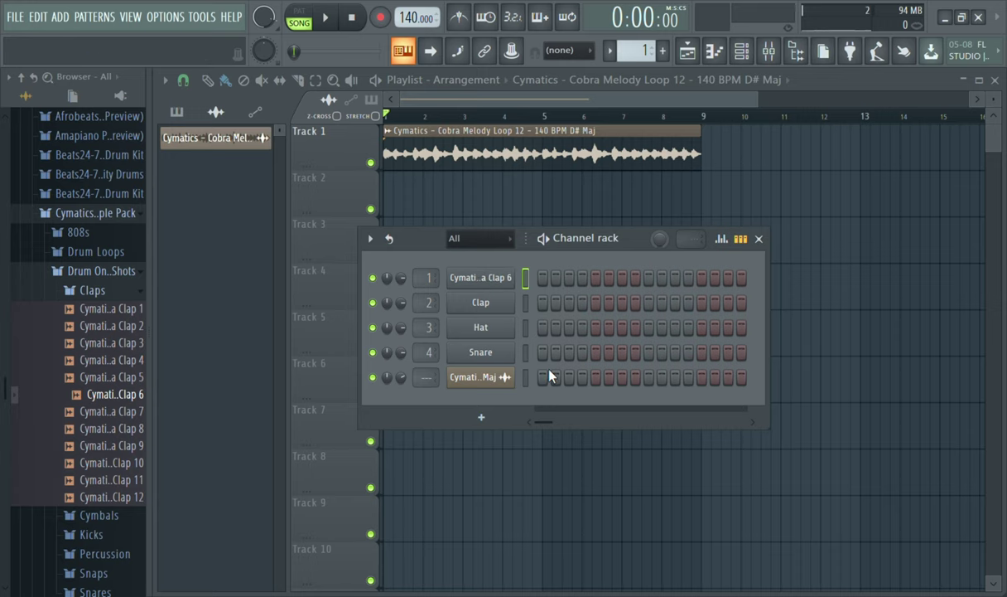
- Activate the first step of the Cobra Clap 6 channel and check playback in pattern and song modes
click(491, 286)
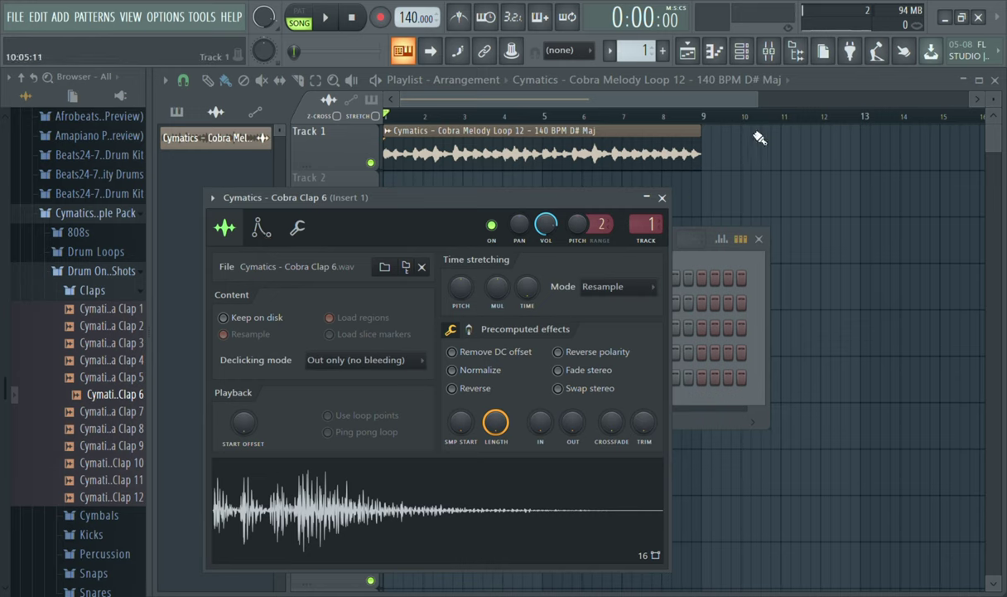
click(662, 199)
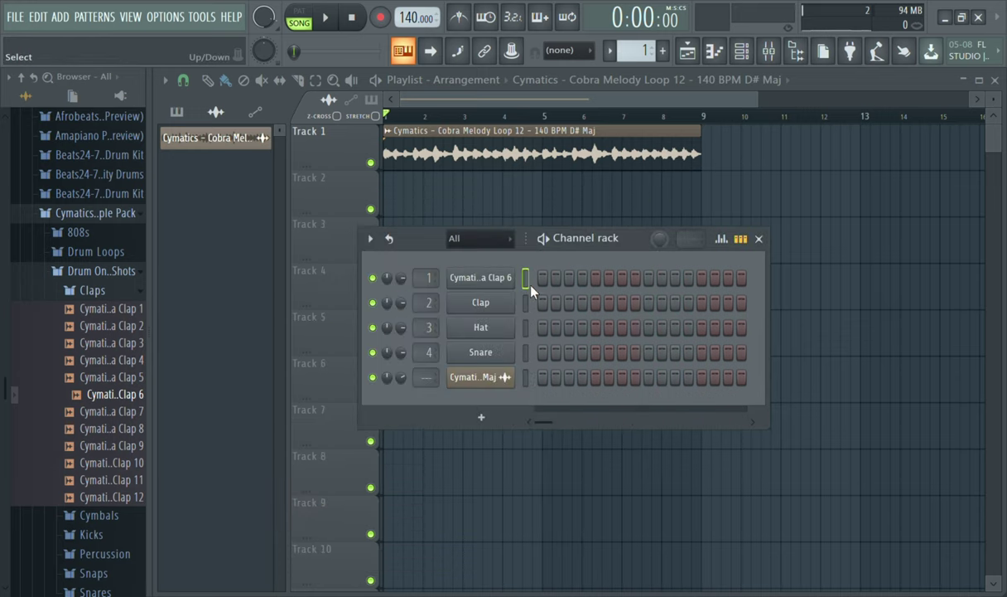
key(space)
key(space)
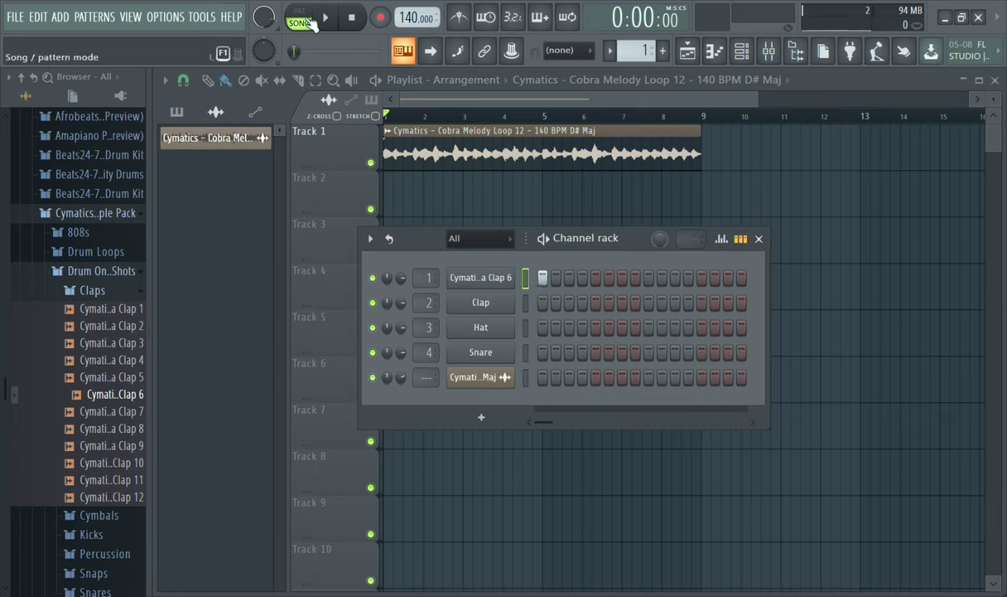
key(space)
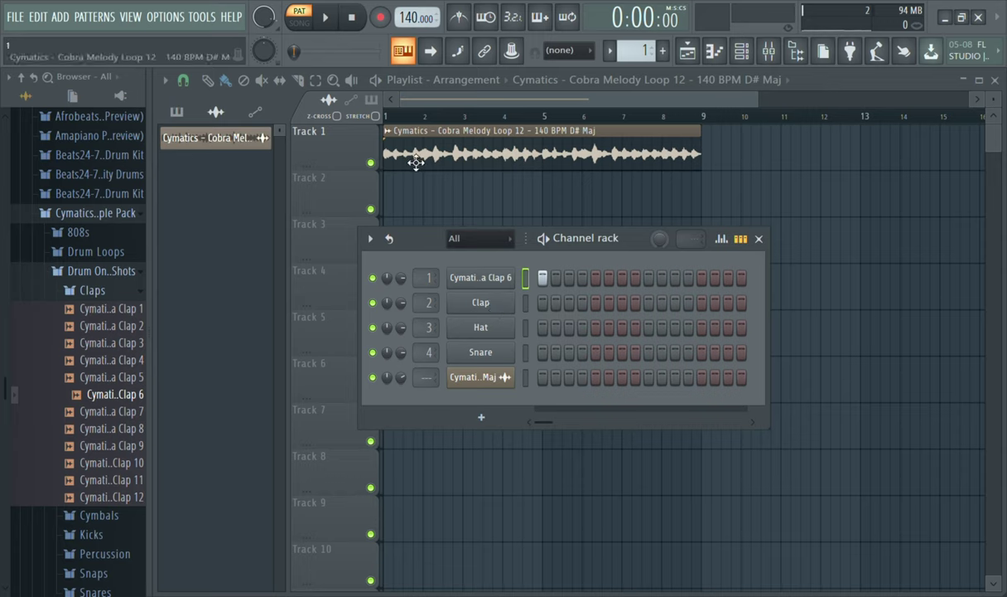
key(space)
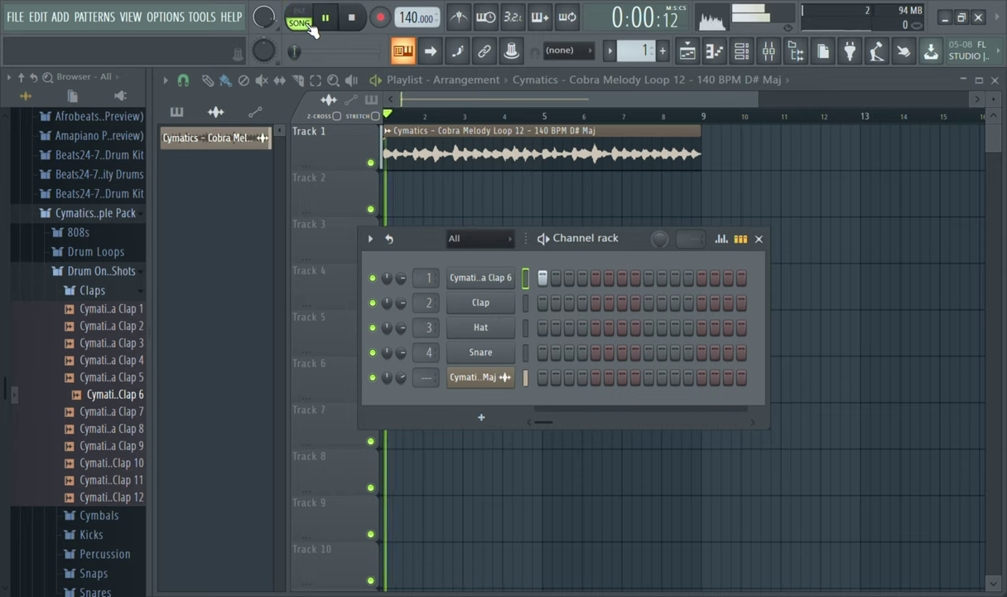
key(space)
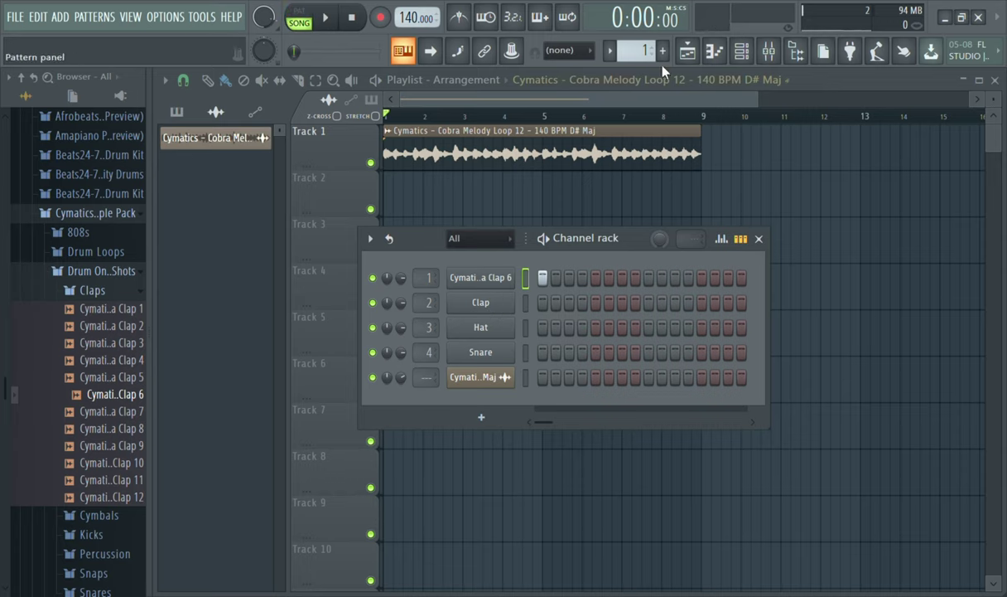
- Place Pattern 1 at the start of Track 2 and extend it to bar 9, matching the melody loop's length
click(611, 51)
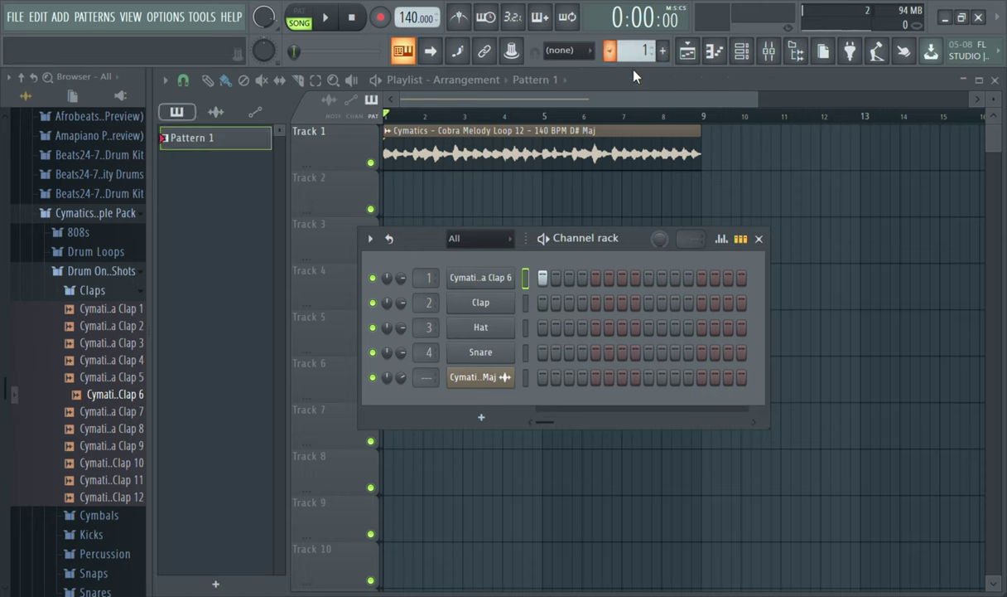
click(400, 209)
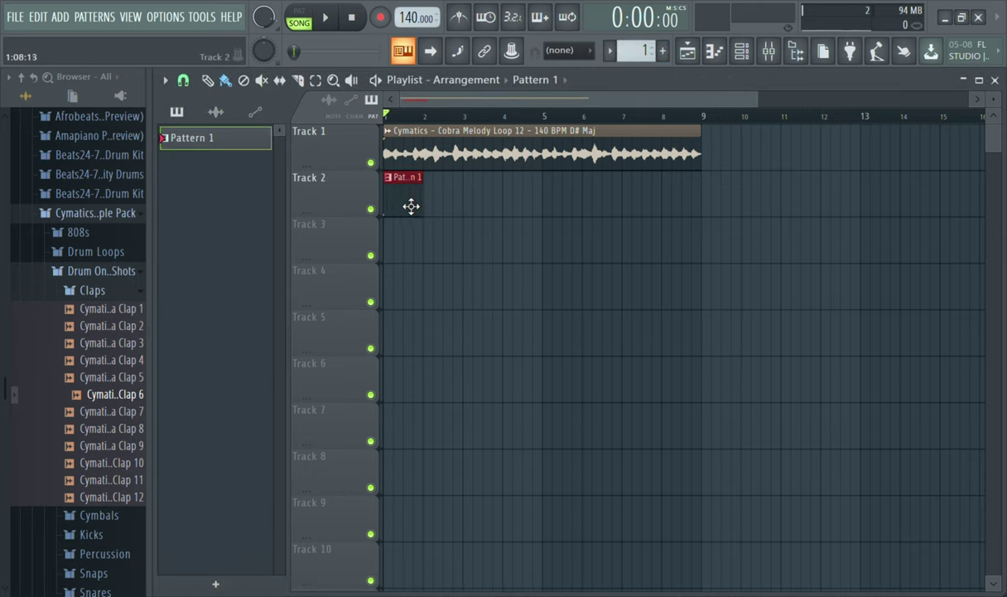
drag(432, 200, 692, 175)
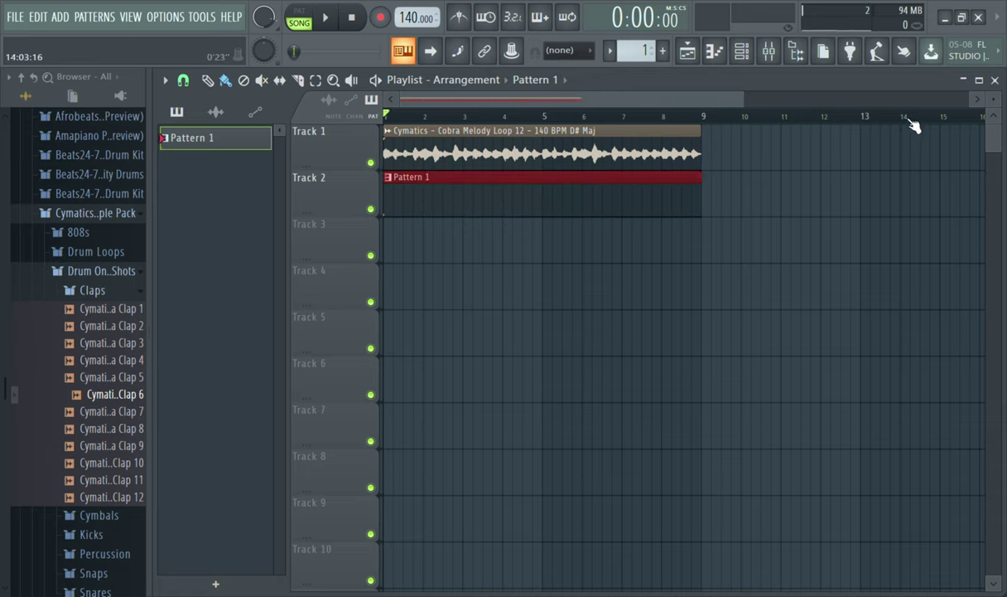
- Activate steps 4, 7, 9, 12 and 15 of the Cobra Clap 6 channel in the Channel rack while the song plays
drag(744, 101, 606, 116)
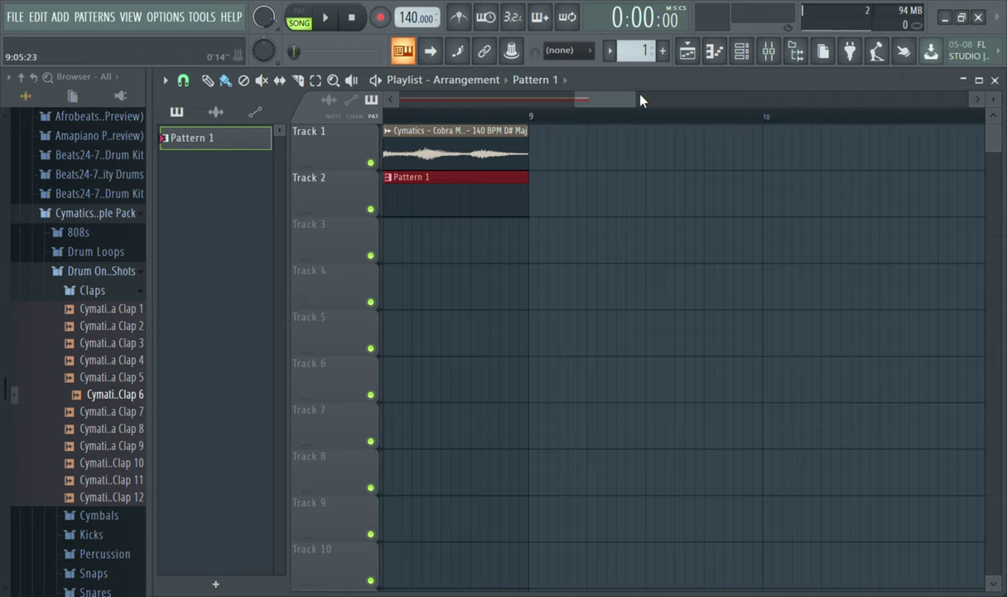
drag(643, 101, 388, 105)
click(741, 52)
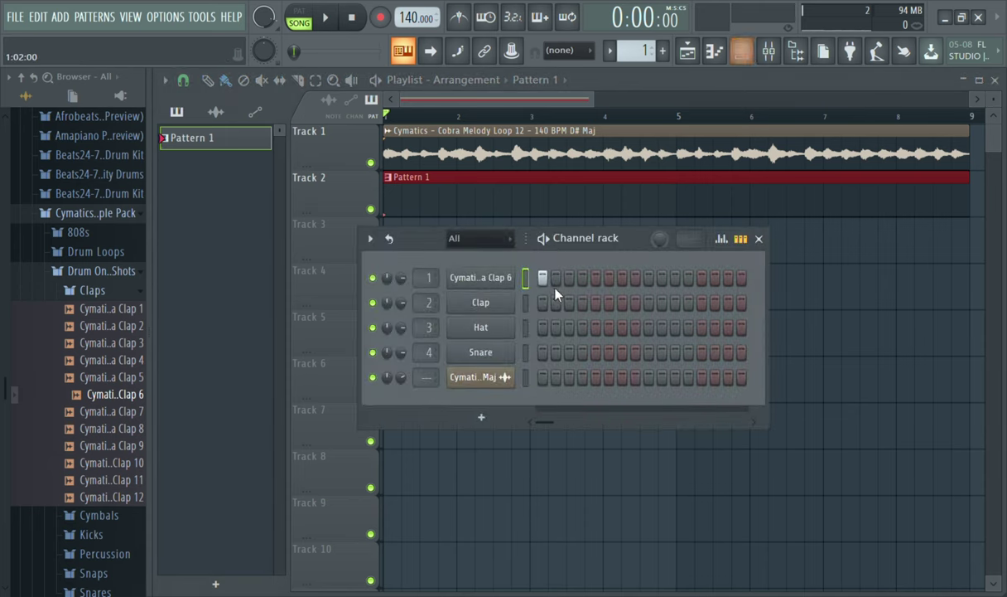
key(space)
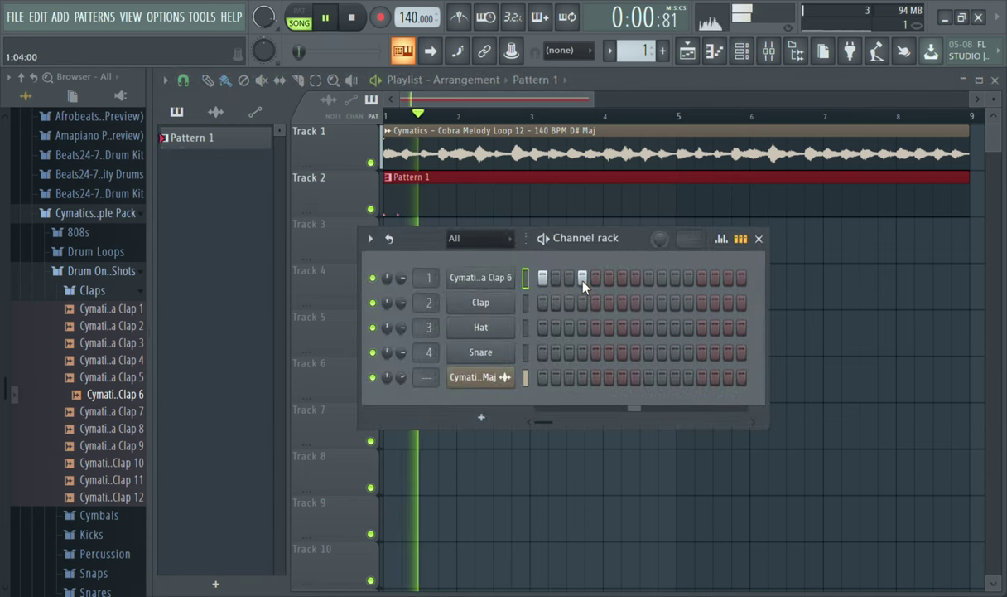
click(582, 278)
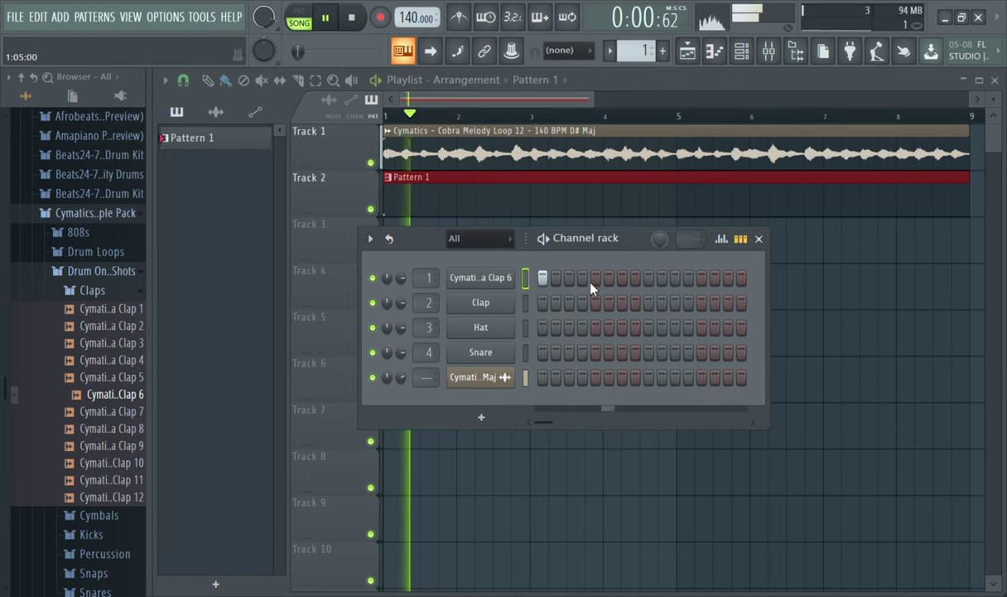
click(583, 279)
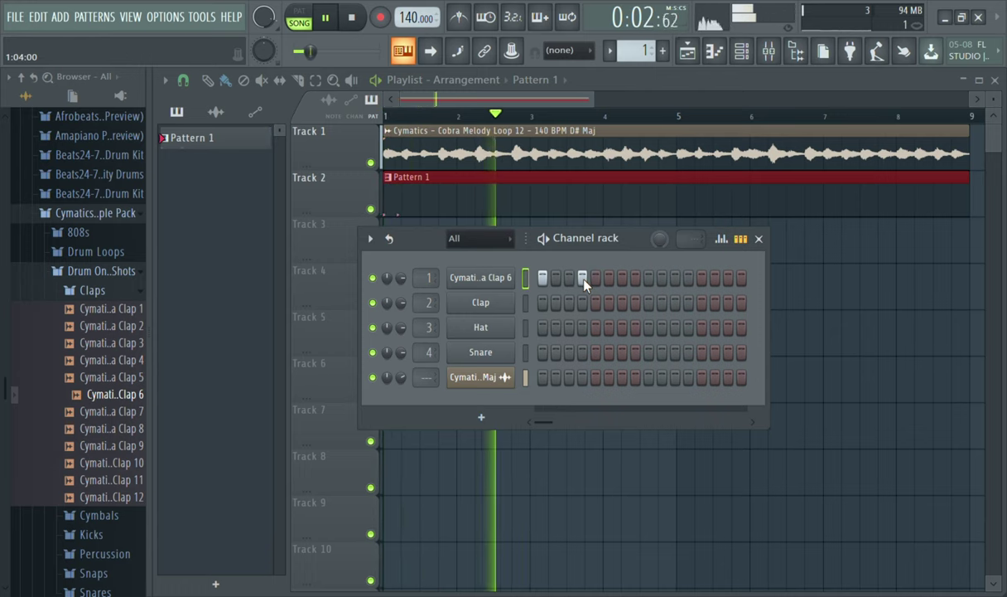
click(622, 280)
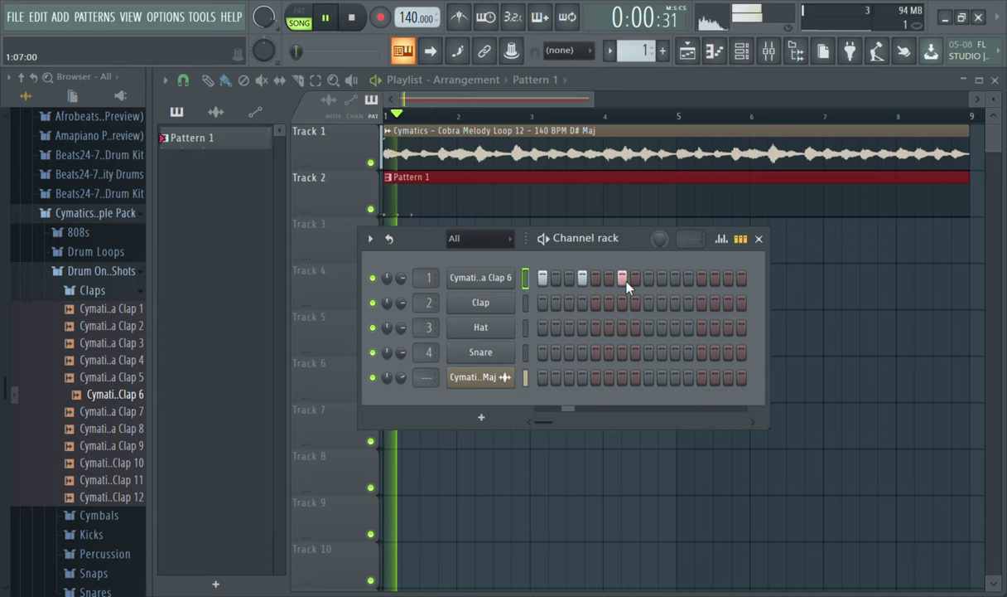
click(649, 280)
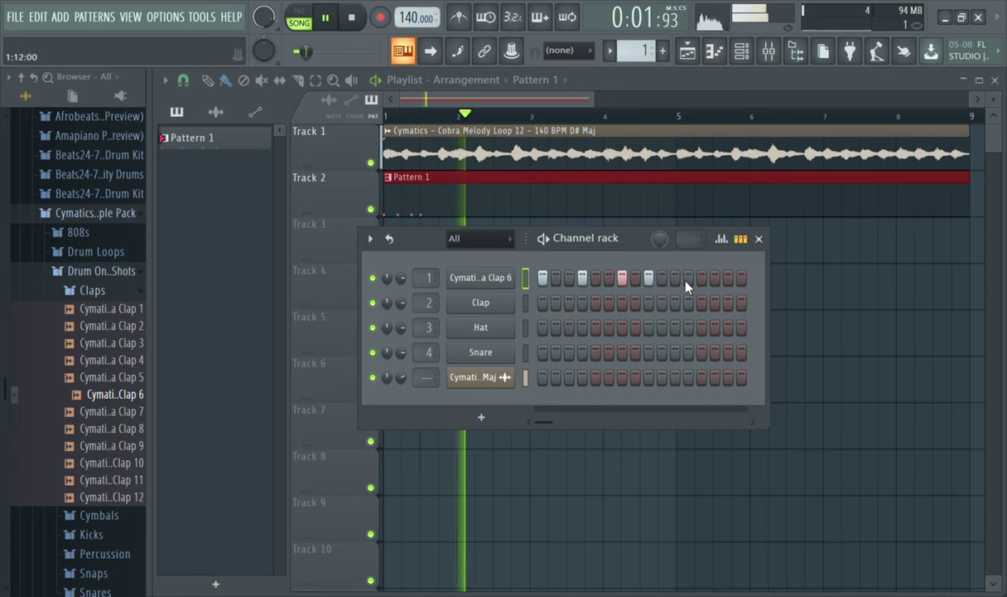
click(688, 280)
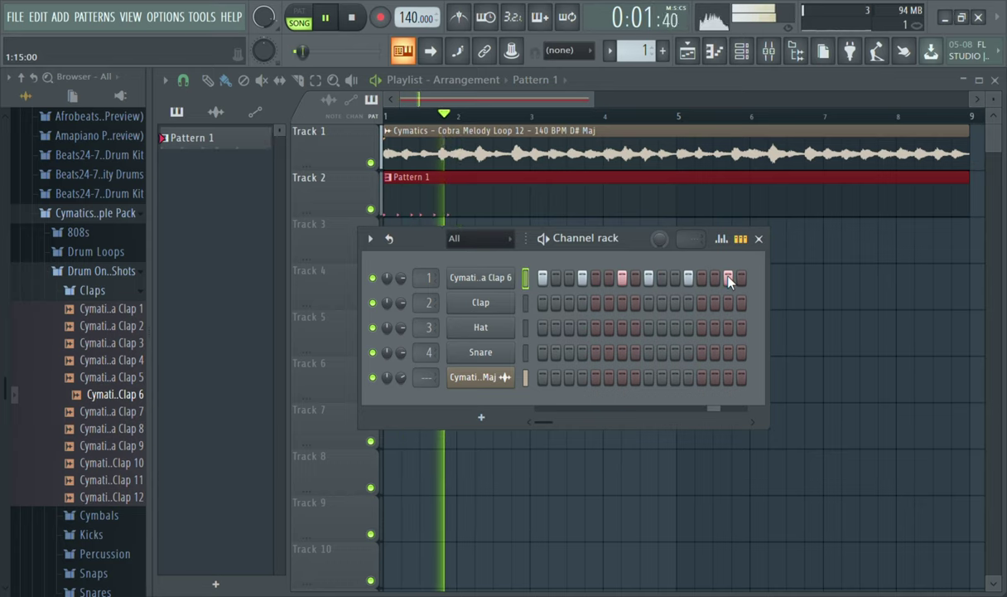
click(728, 278)
key(space)
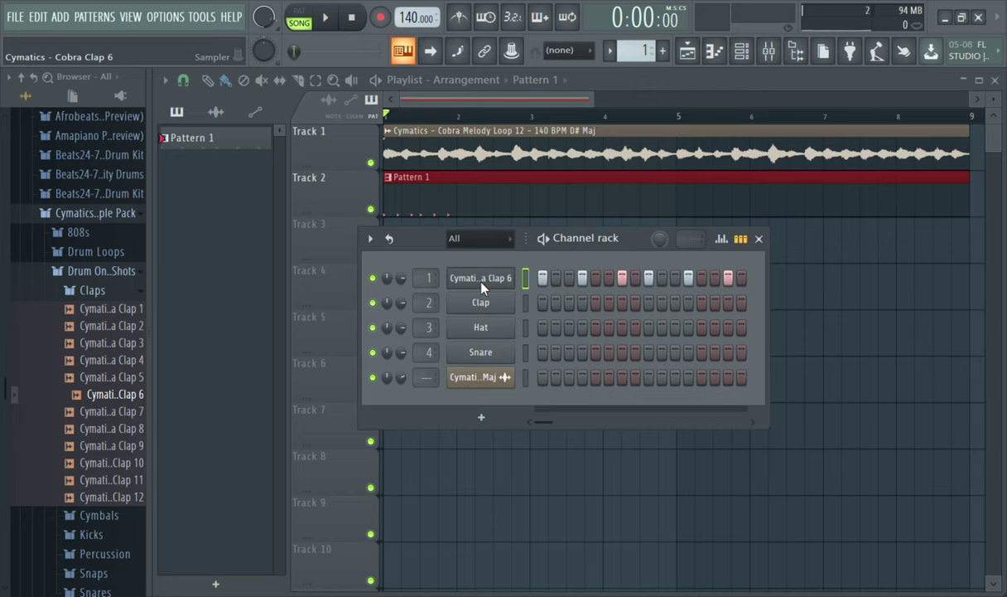
- Adjust the channel volume of the Cobra melody loop and play the song to check the balance
click(474, 378)
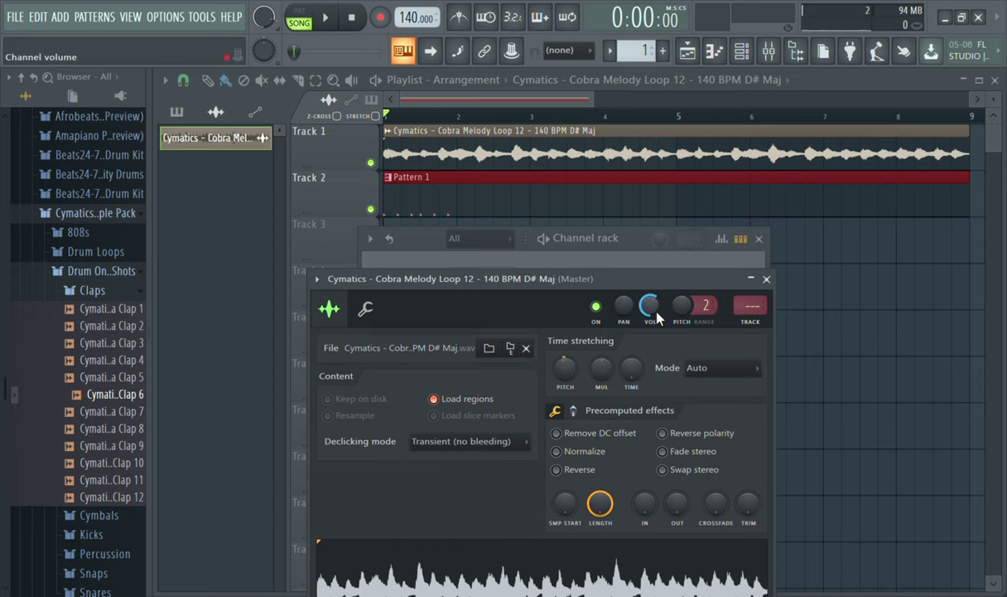
click(766, 279)
key(space)
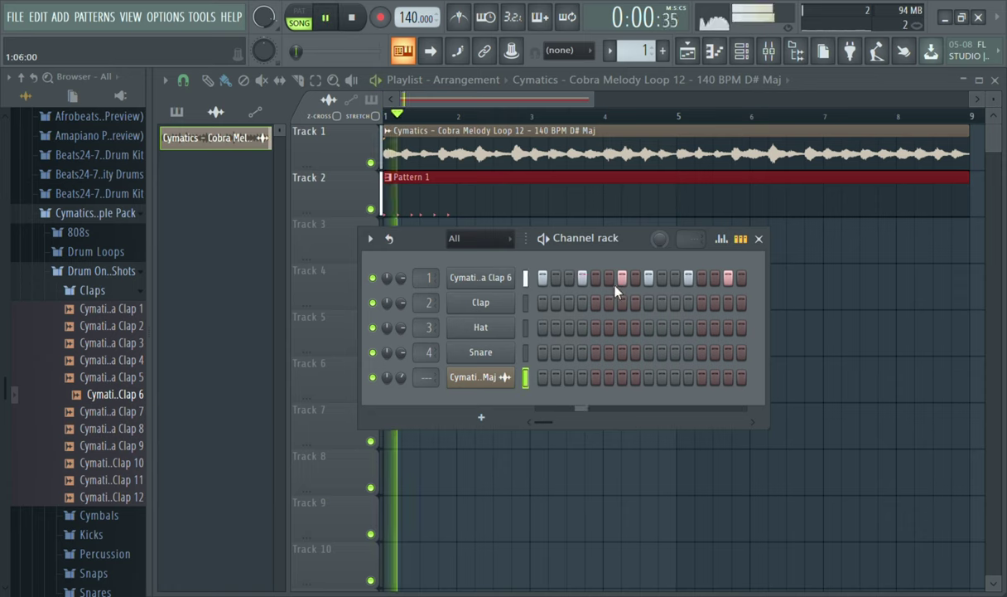
- Raise the echo delay feedback of the Cobra Clap 6 channel slightly while listening to the song
click(497, 285)
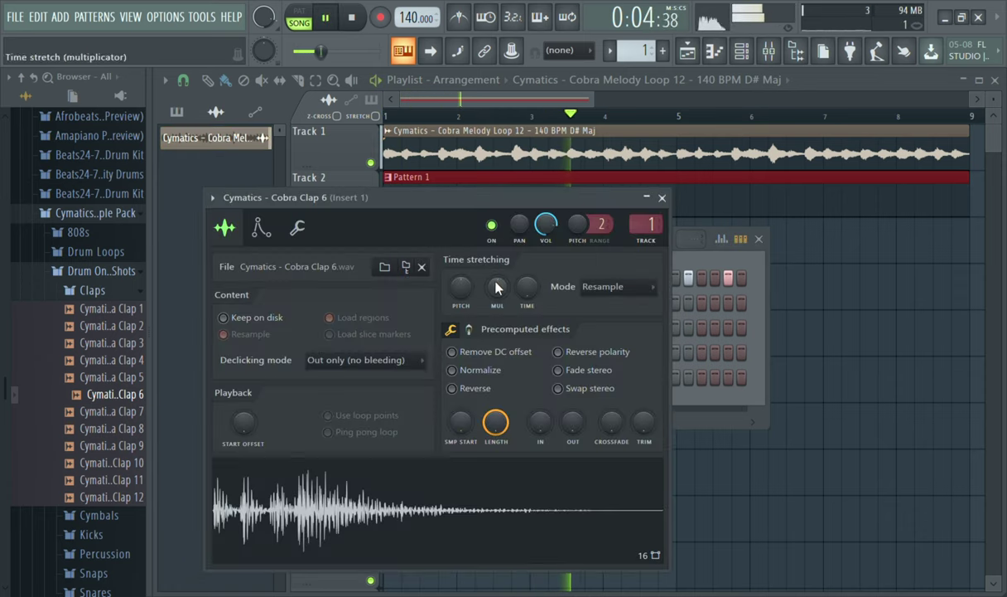
click(299, 231)
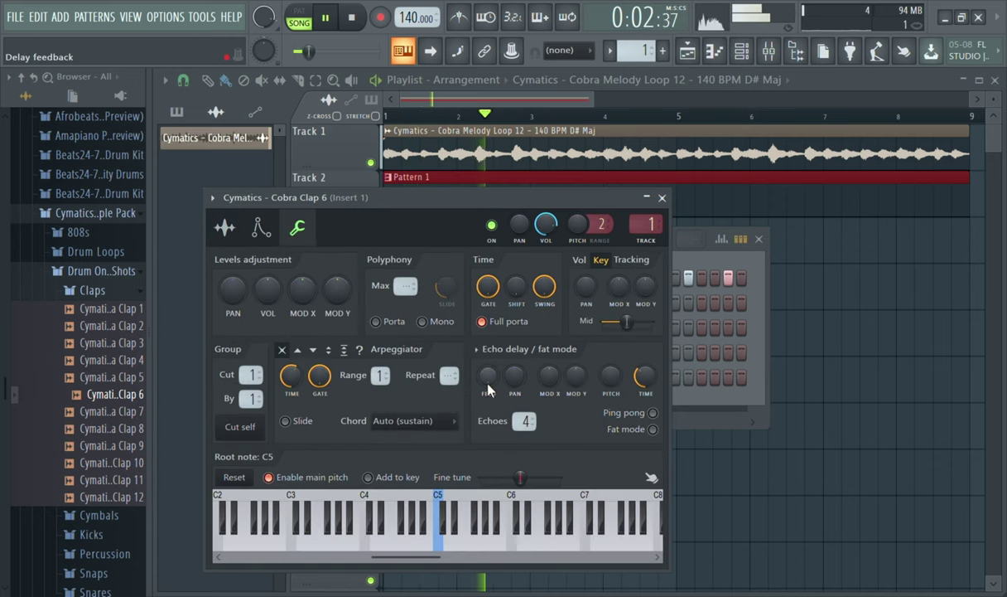
drag(488, 386, 488, 379)
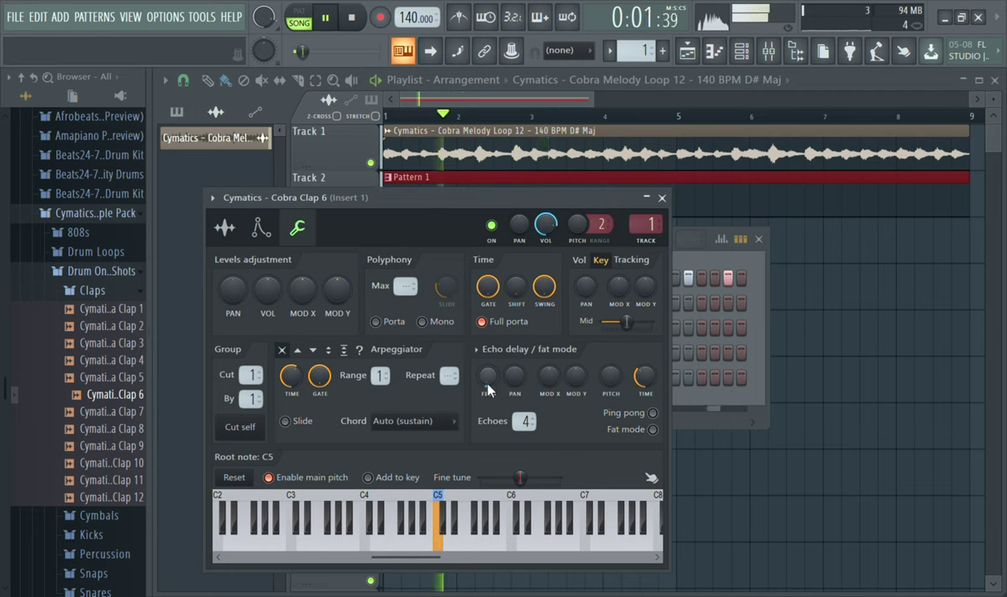
key(space)
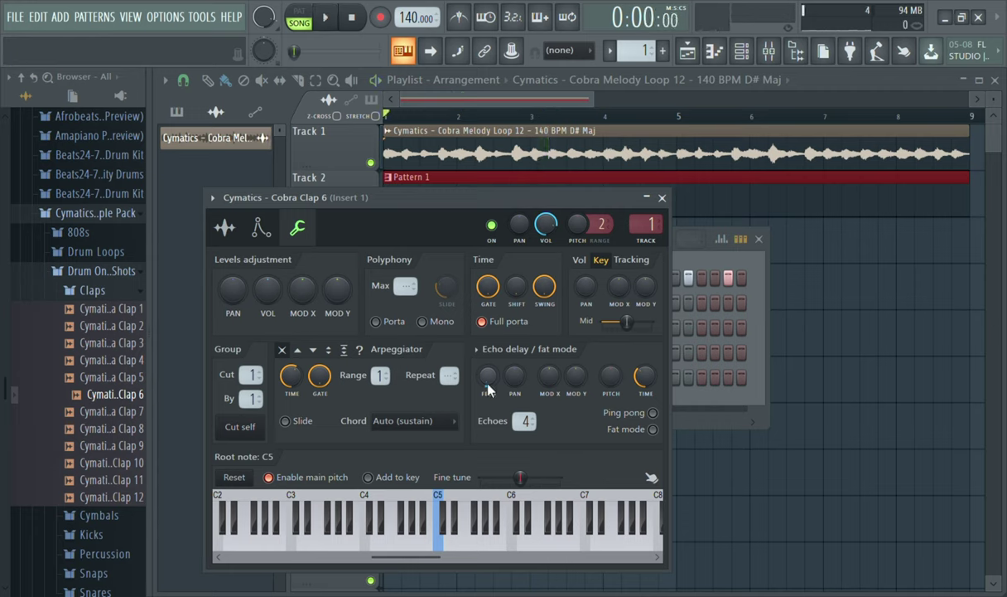
- Mute Track 1 and play the clap pattern on its own to check its sound
click(369, 162)
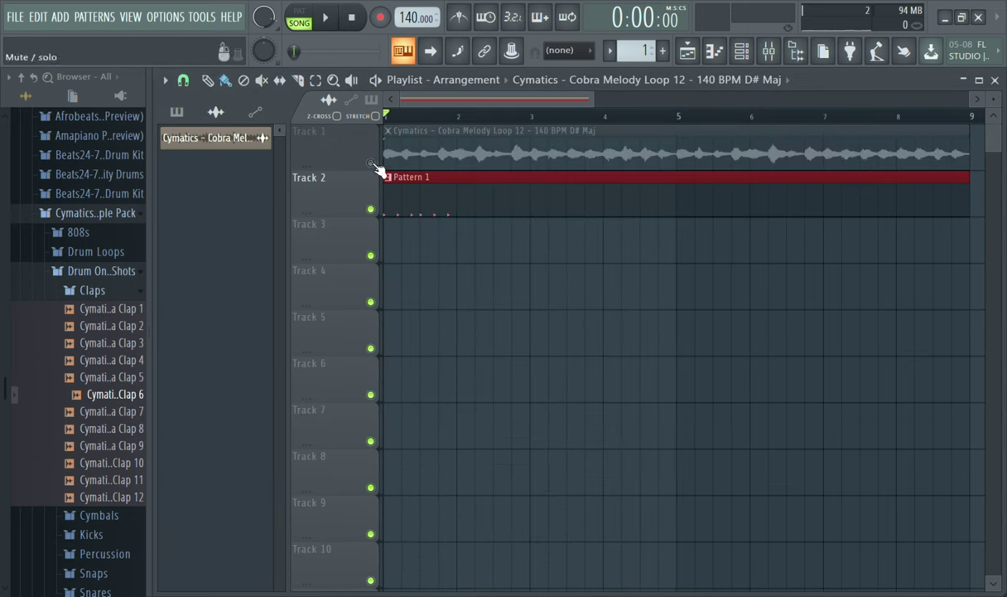
click(740, 53)
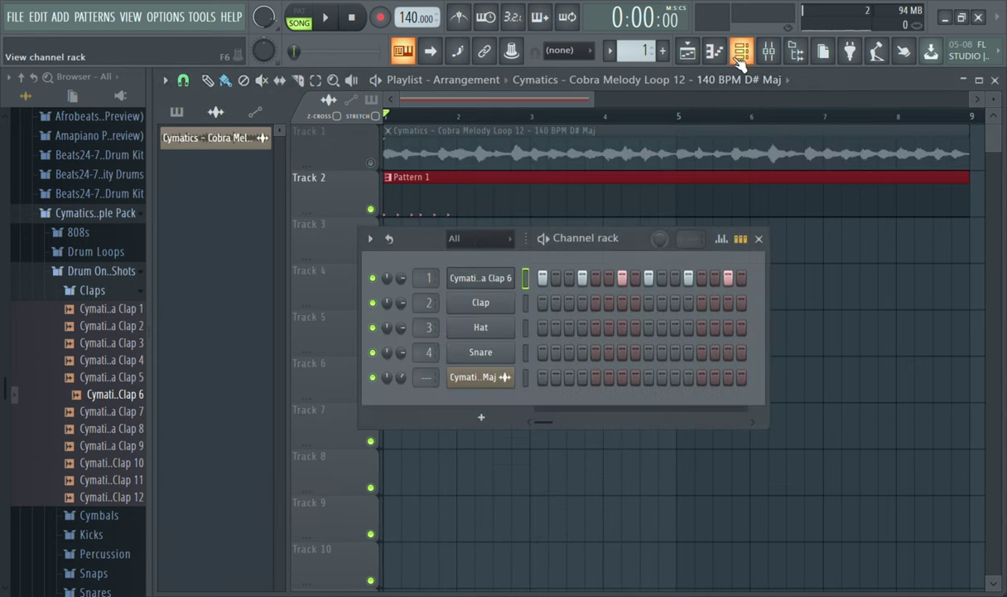
click(503, 279)
key(space)
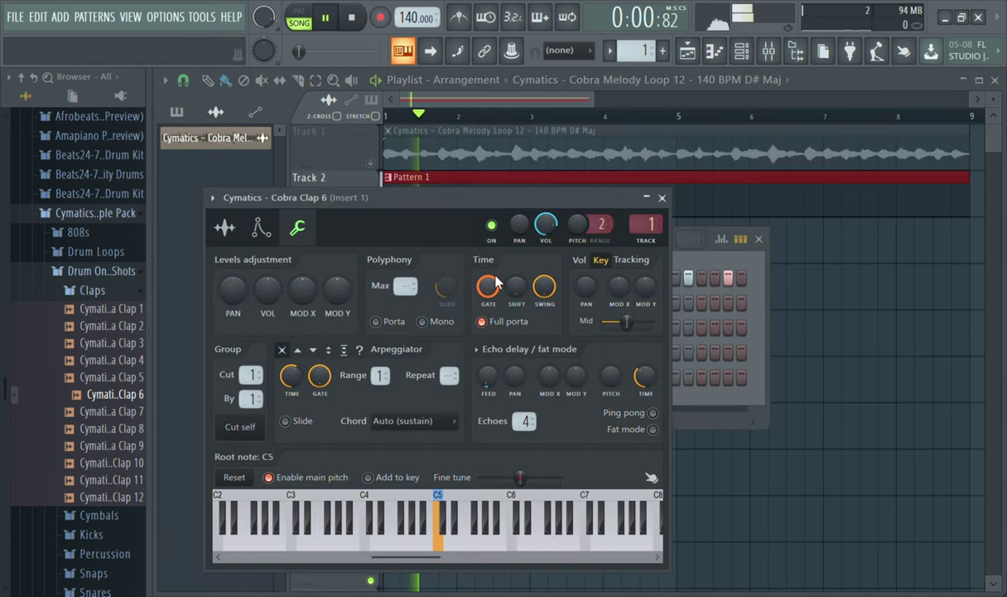
click(662, 197)
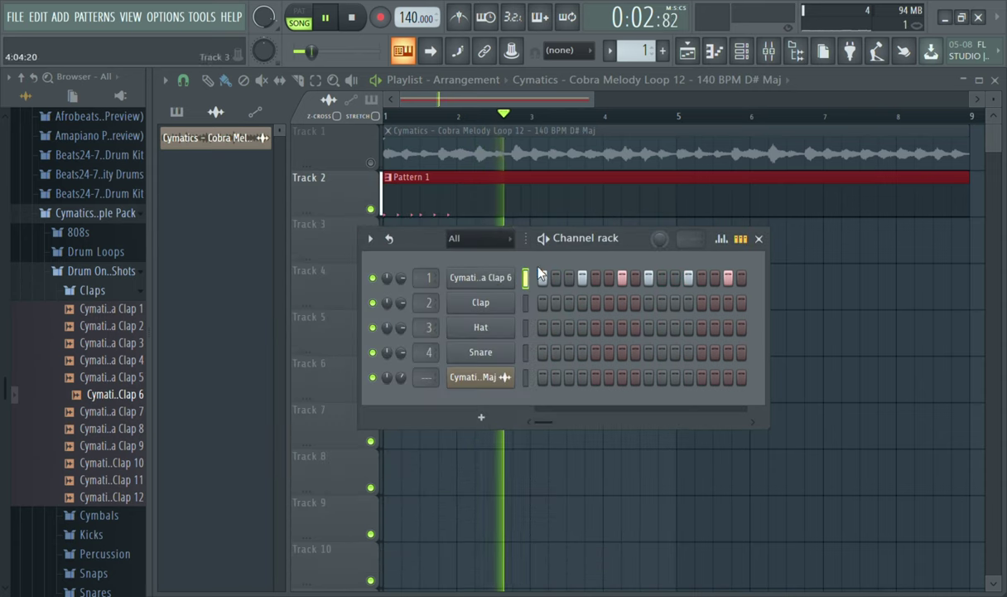
- Increase the fade-out of the Cobra Clap 6 sample in its precomputed effects
click(487, 280)
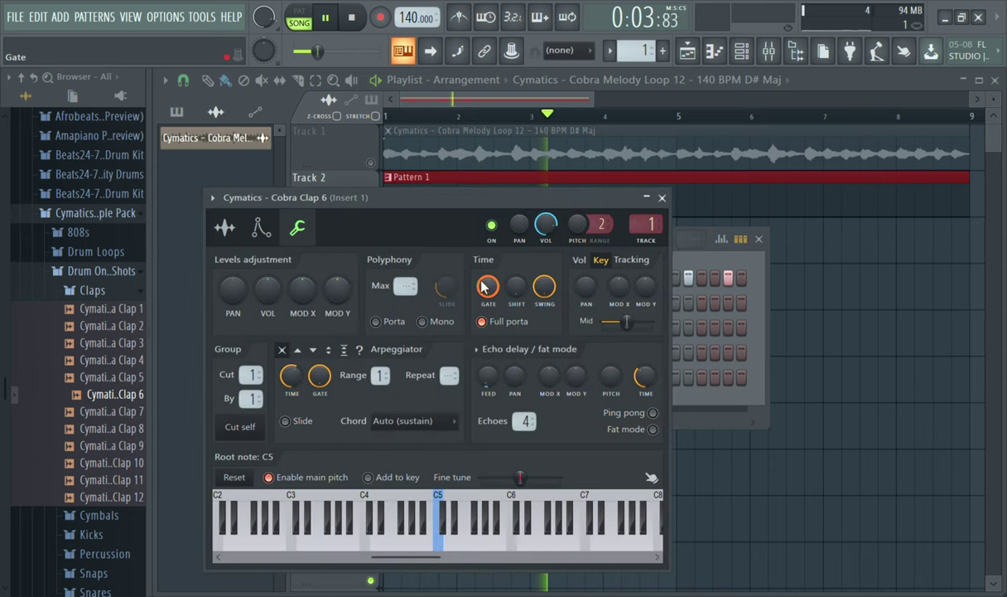
click(225, 226)
drag(572, 422, 572, 412)
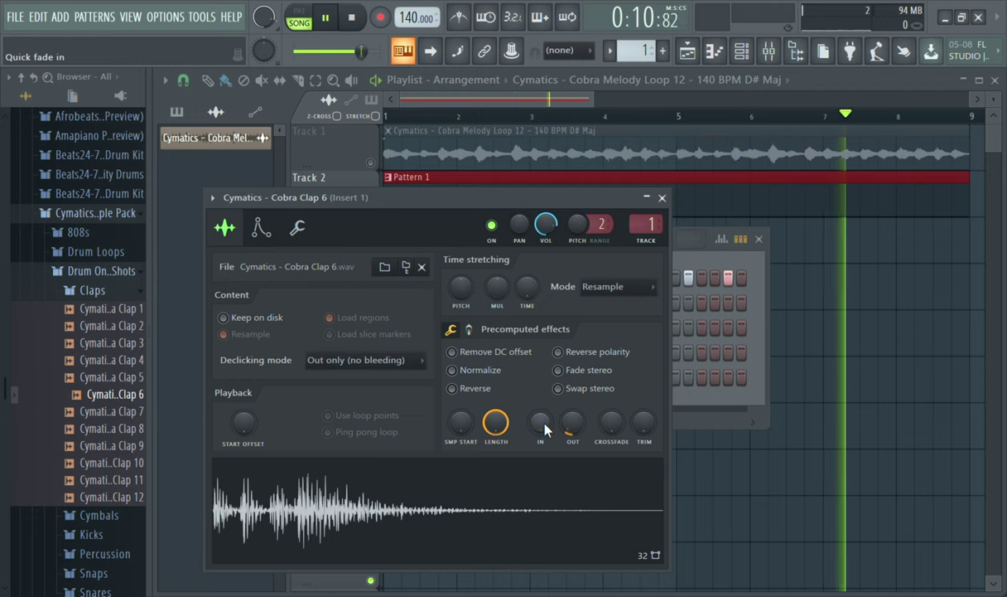
drag(572, 423, 573, 403)
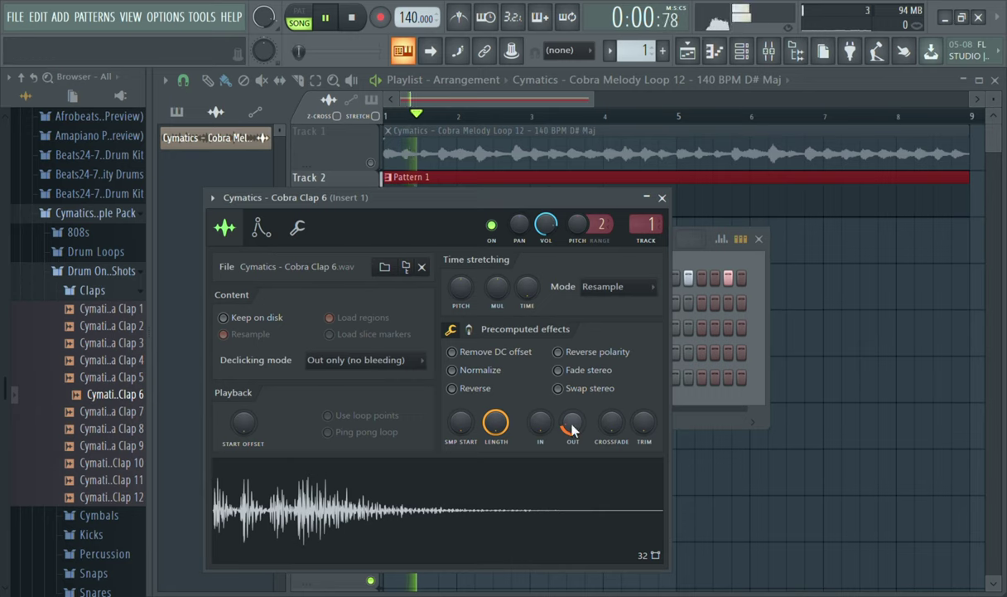
click(662, 197)
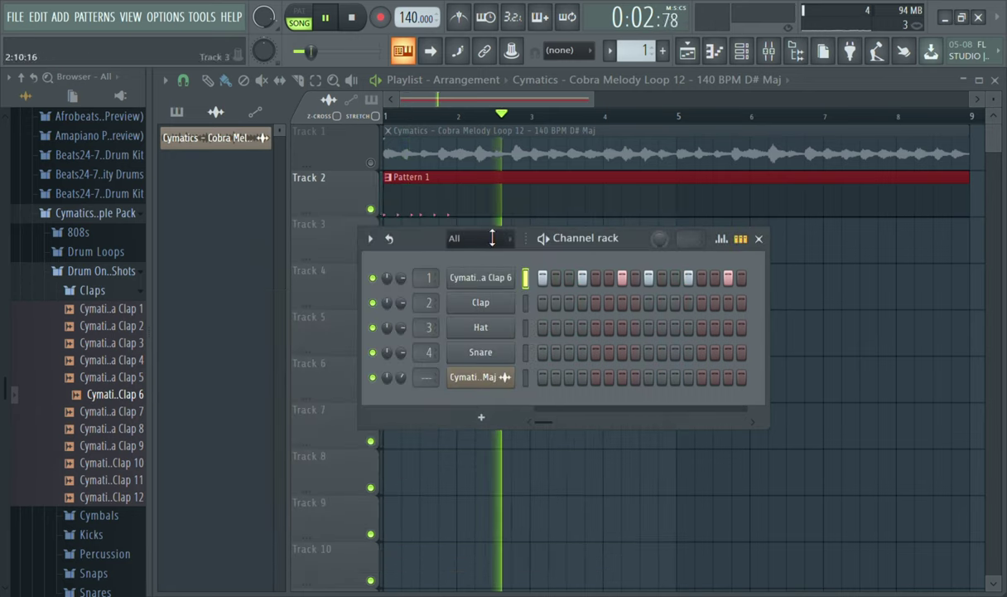
- Unmute Track 1 to hear the clap pattern together with the melody loop
click(371, 163)
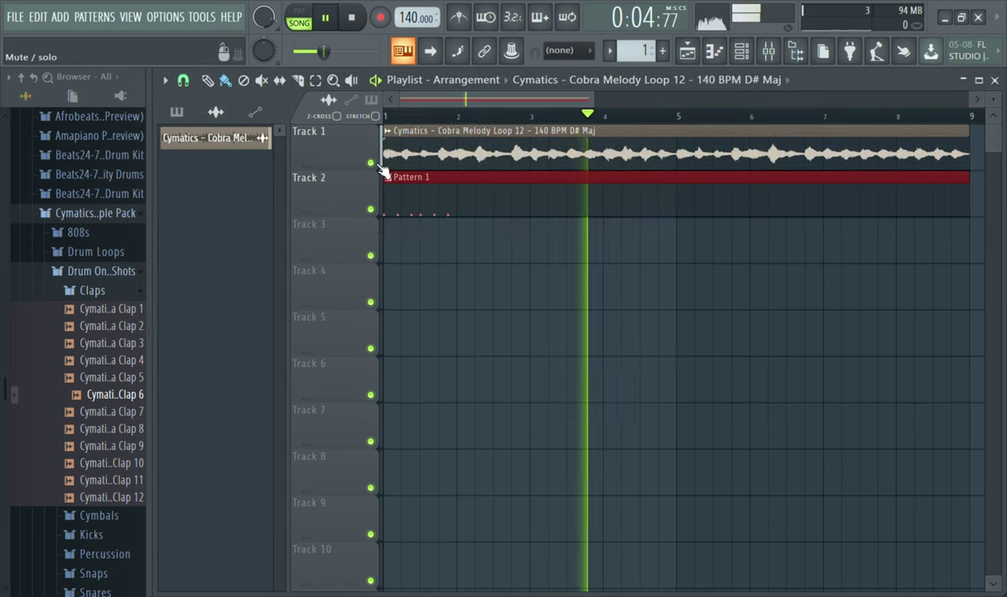
click(741, 51)
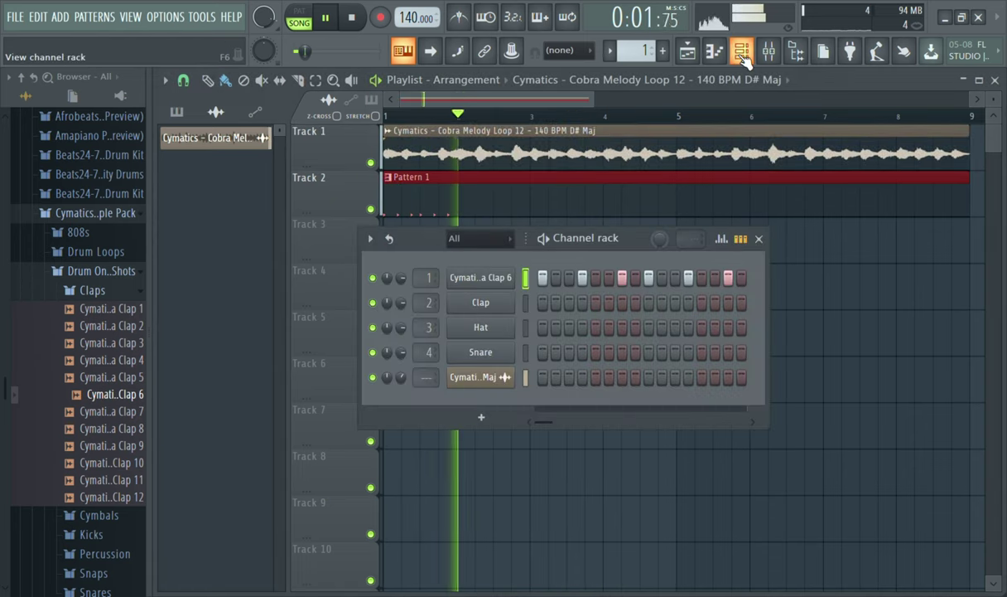
click(714, 53)
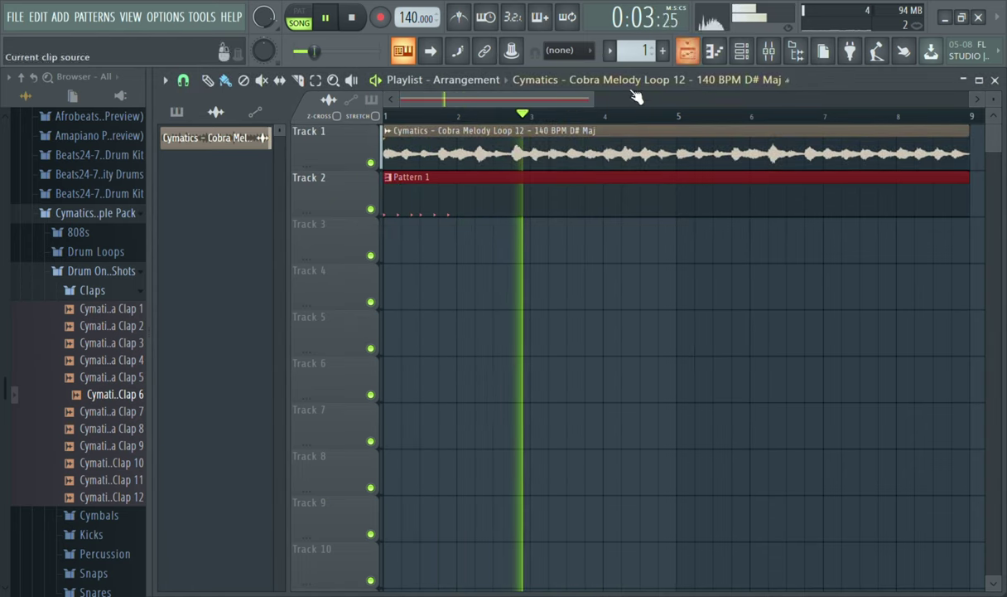
- Duplicate the first bar of Cobra Clap 6 notes in the Piano roll until they fill eight bars, and deselect them
click(713, 55)
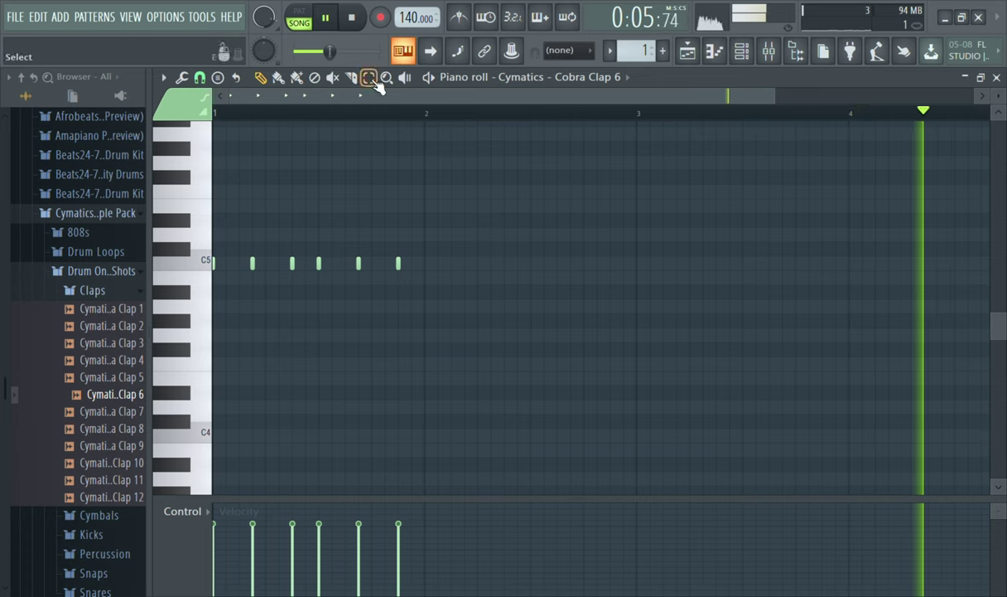
drag(425, 116, 140, 123)
key(ctrl+b)
key(ctrl+b)
key(ctrl+b)
key(ctrl+b)
key(ctrl+b)
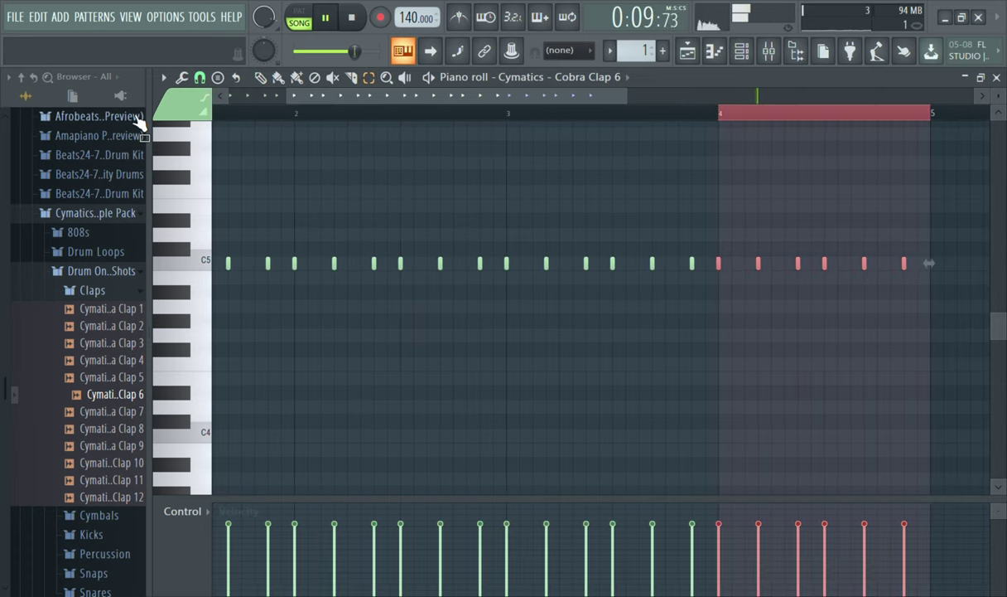
key(ctrl+b)
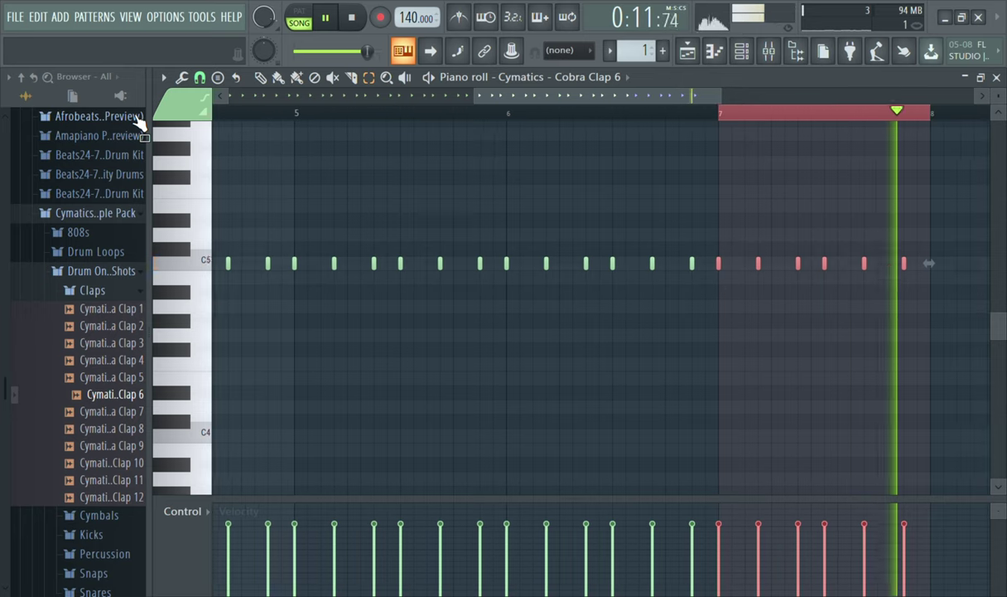
key(ctrl+b)
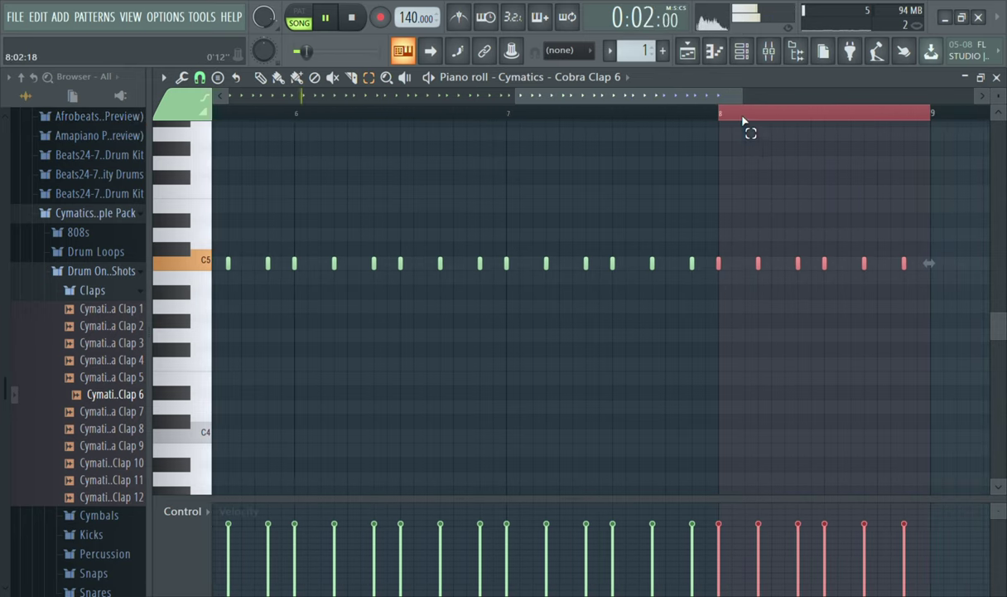
key(ctrl+d)
- Show the Channel rack, collapse the Claps folder and expand the Percussion folder in Drum One Shots
click(742, 50)
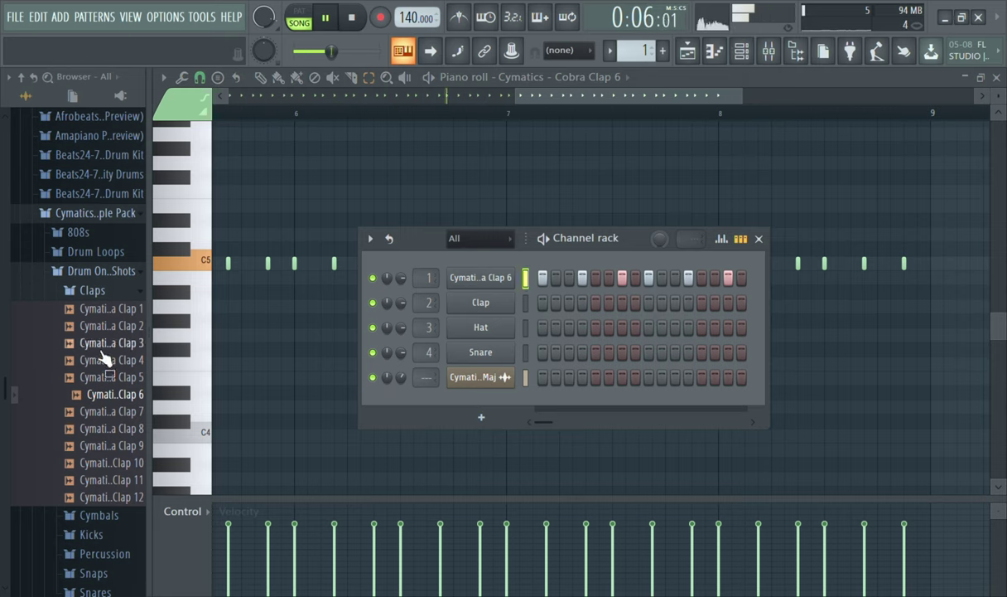
click(135, 276)
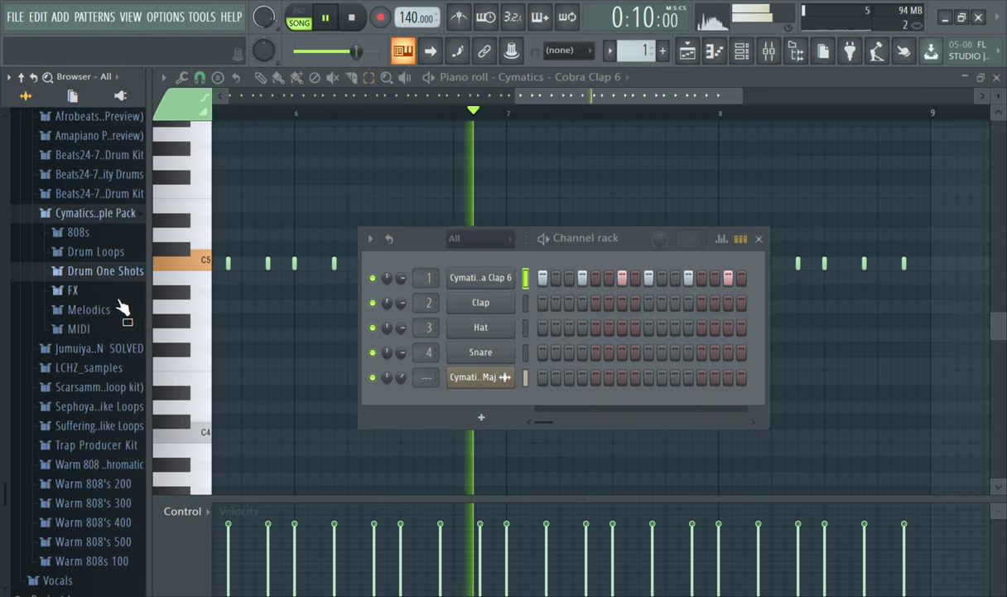
click(128, 272)
click(118, 287)
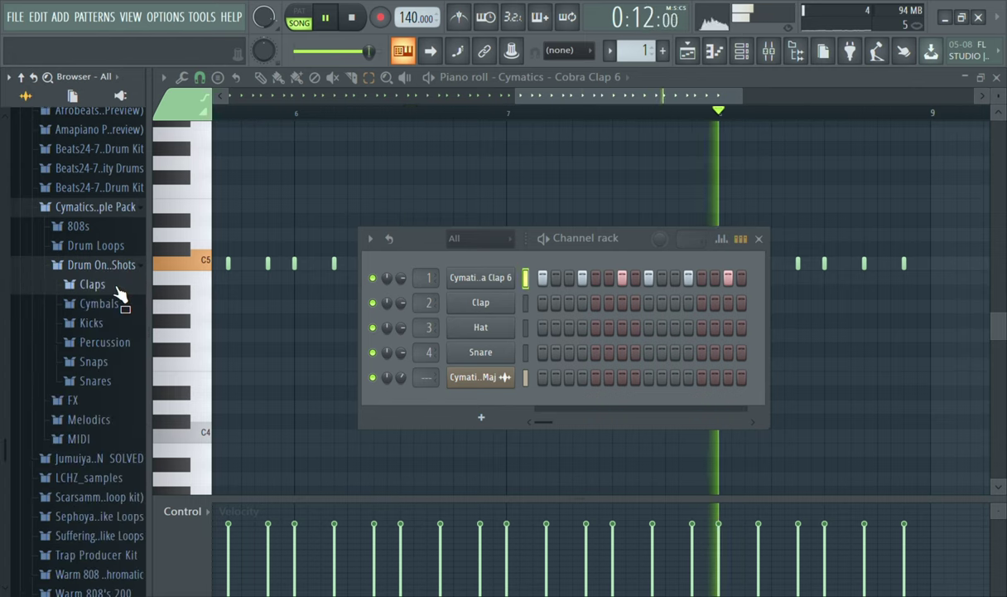
key(space)
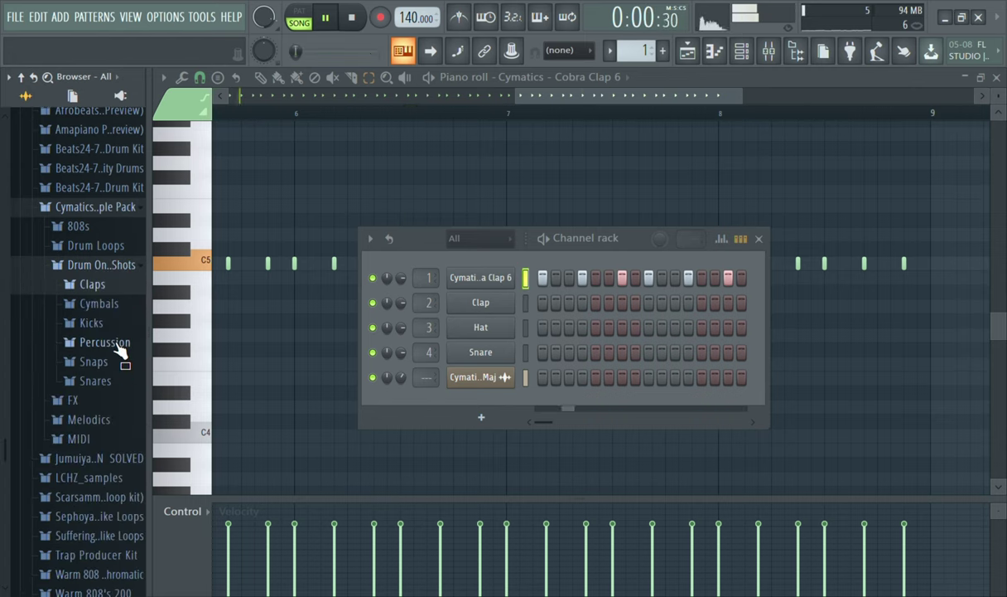
click(116, 343)
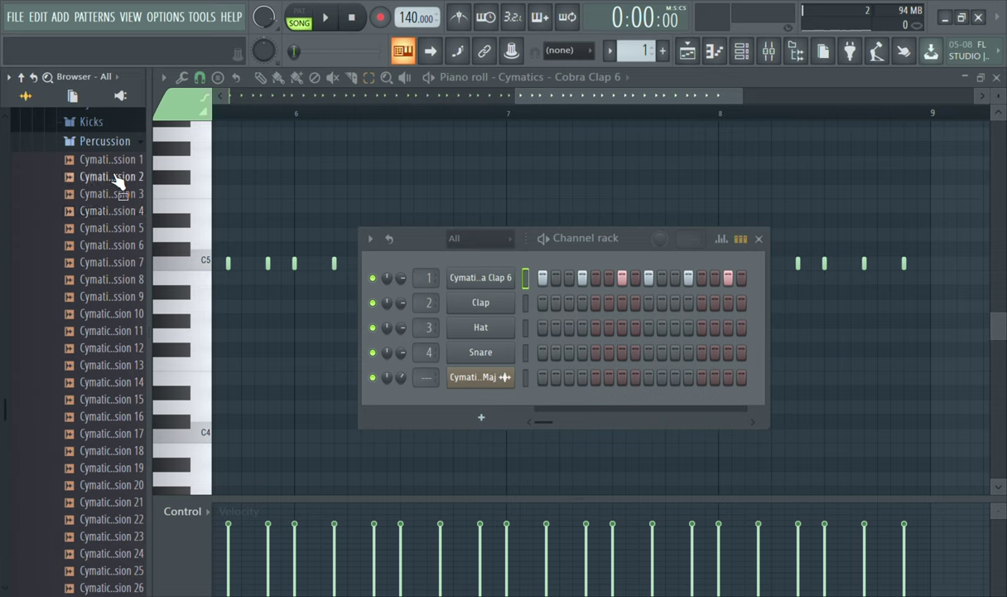
- Audition the Cymatics Cobra percussion one-shots between Percussion 1 and Percussion 22
click(117, 176)
click(117, 163)
click(117, 212)
click(113, 246)
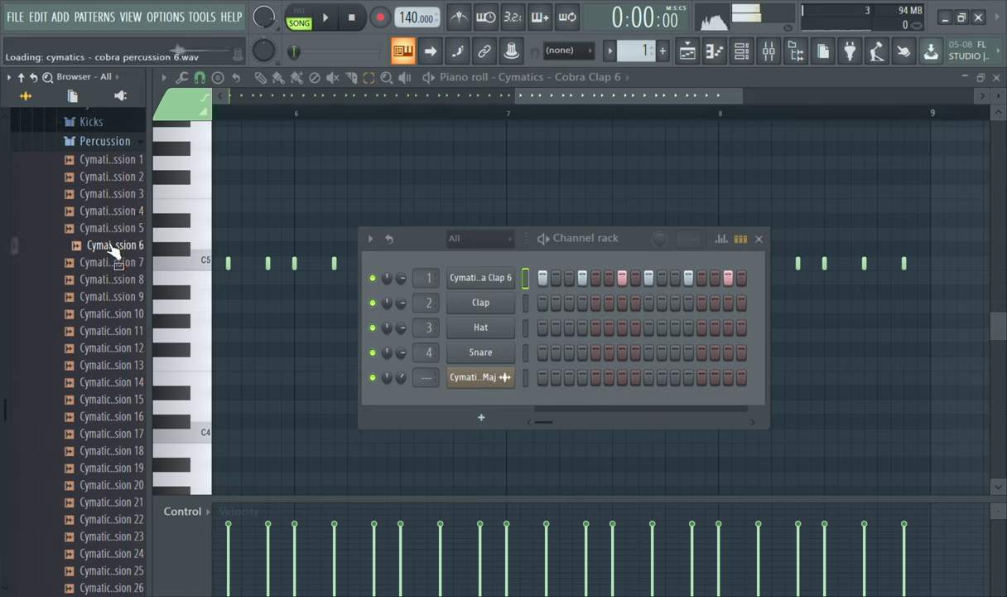
click(114, 262)
click(114, 279)
click(114, 296)
click(112, 330)
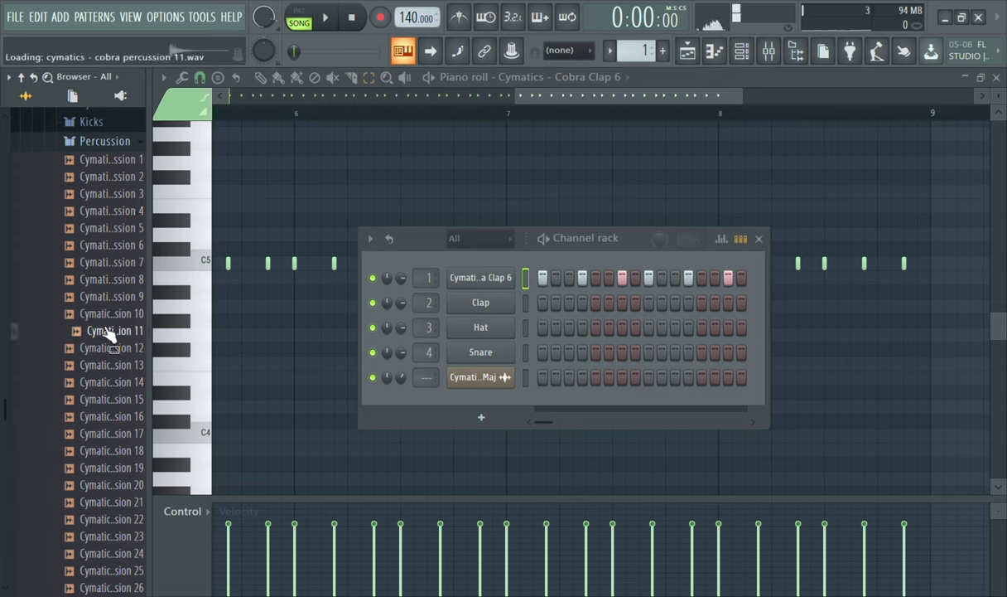
click(107, 365)
click(108, 382)
click(104, 416)
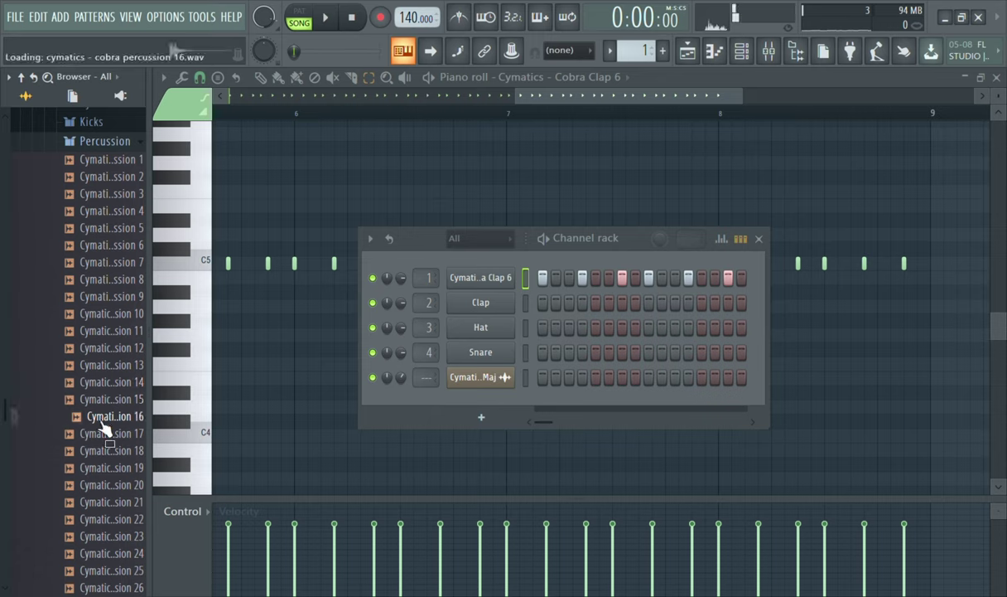
click(114, 385)
click(116, 400)
click(113, 416)
click(112, 435)
click(112, 452)
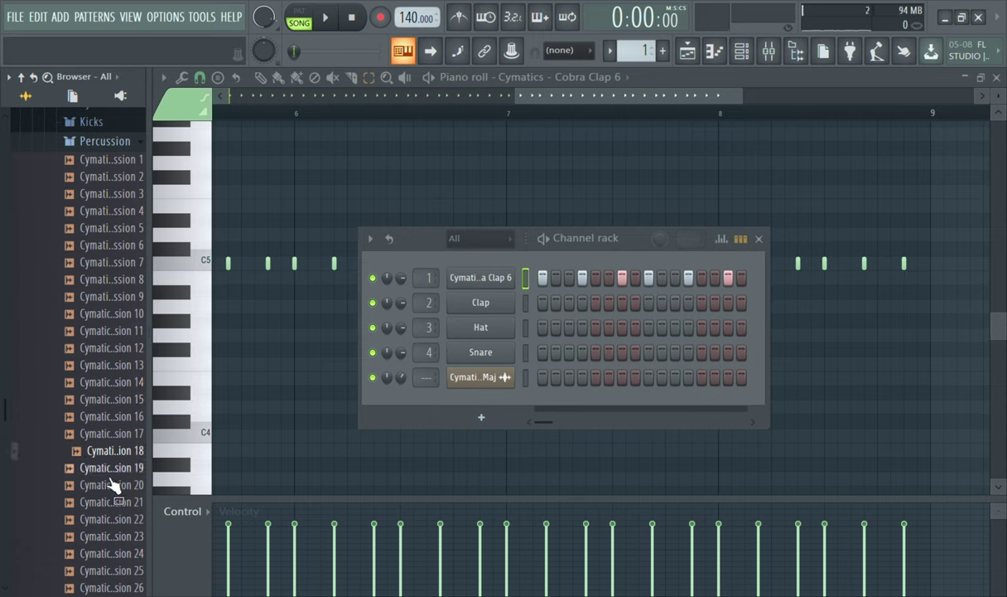
click(113, 502)
click(114, 519)
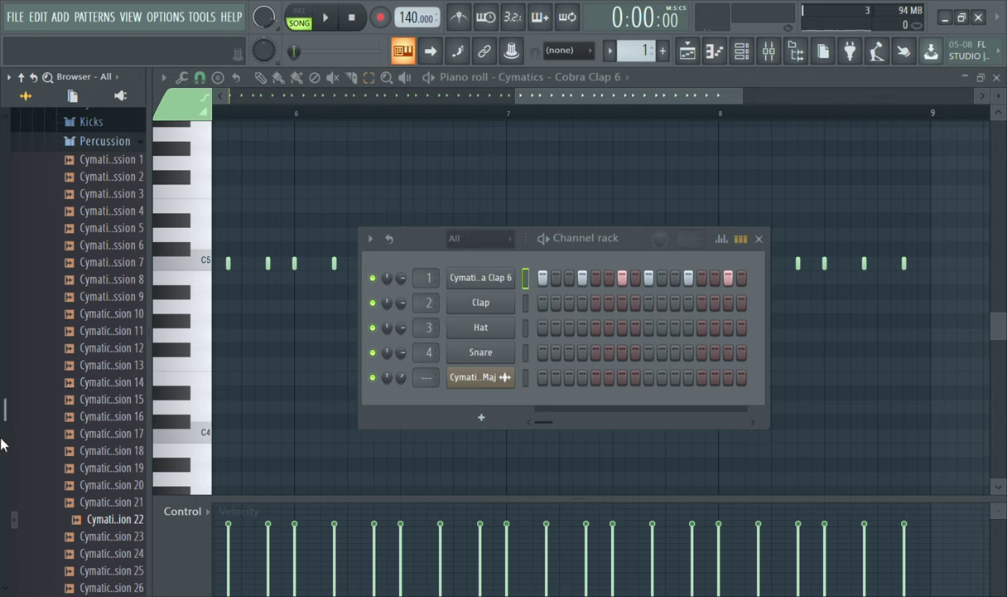
- Listen to the clap pattern with the melody loop, and collapse the Percussion, Drum One Shots and Cymatics sample pack folders
drag(3, 411, 3, 346)
key(space)
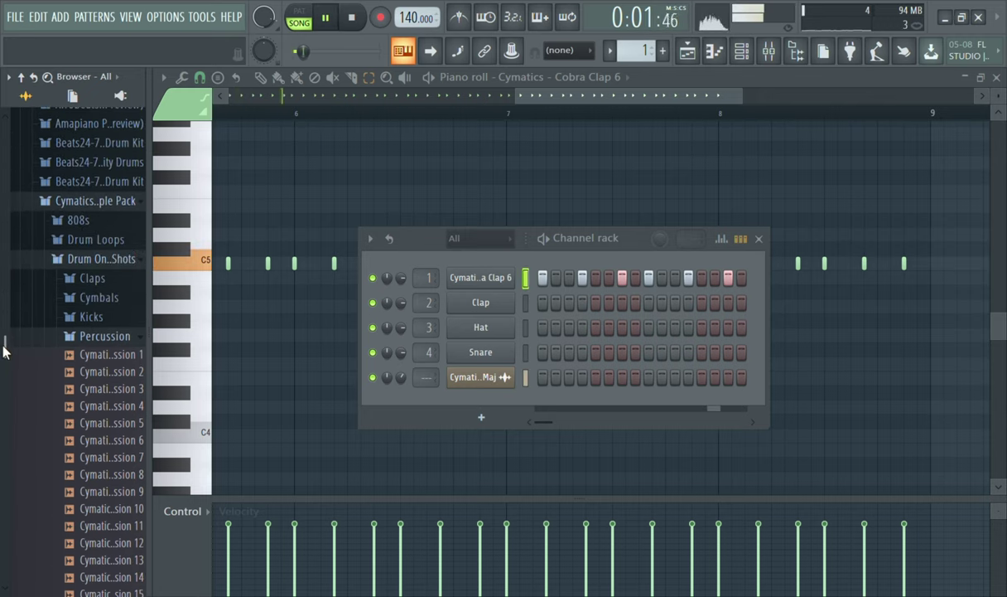
click(138, 340)
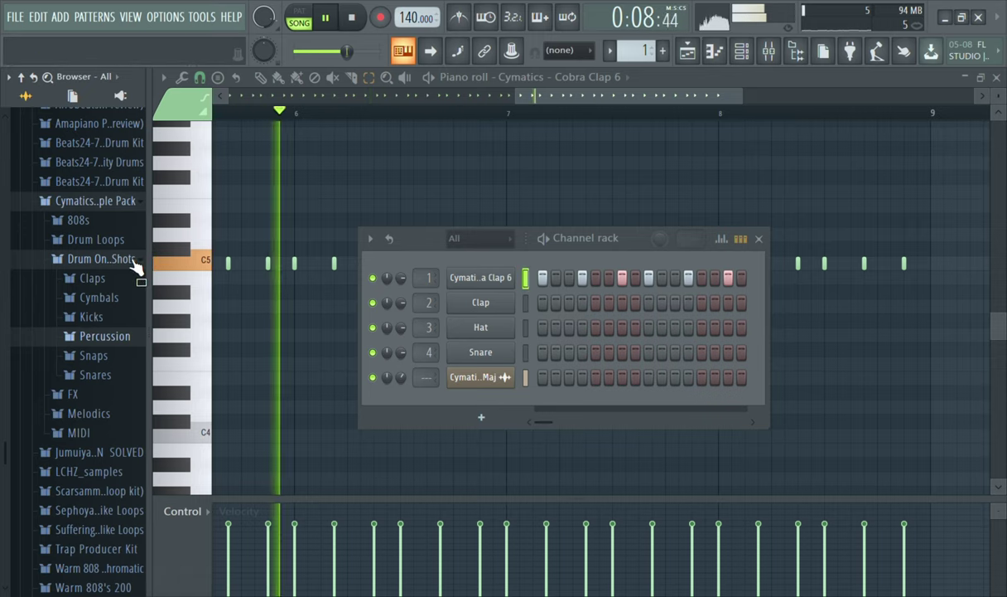
click(134, 262)
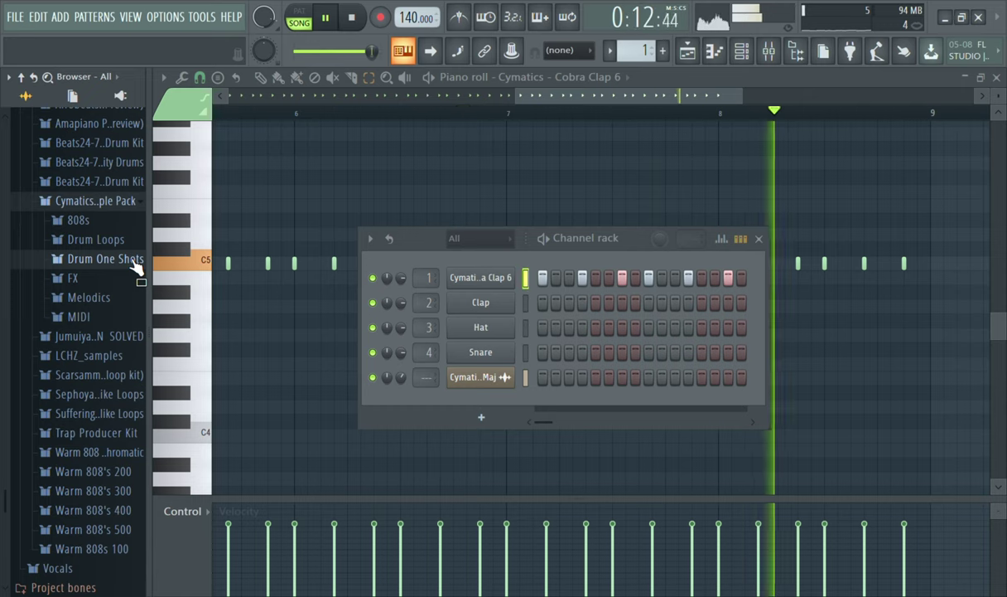
key(space)
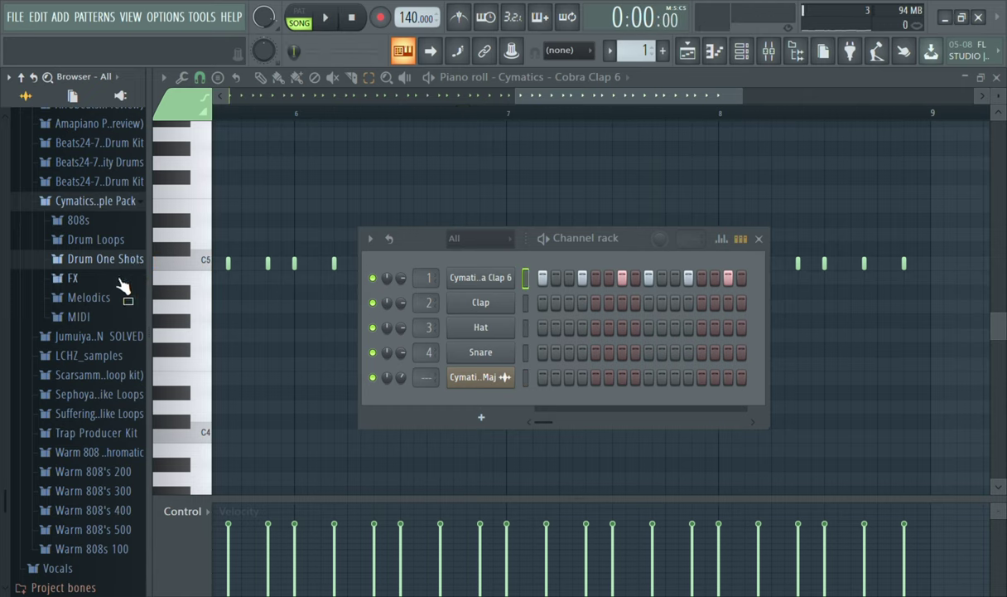
click(110, 206)
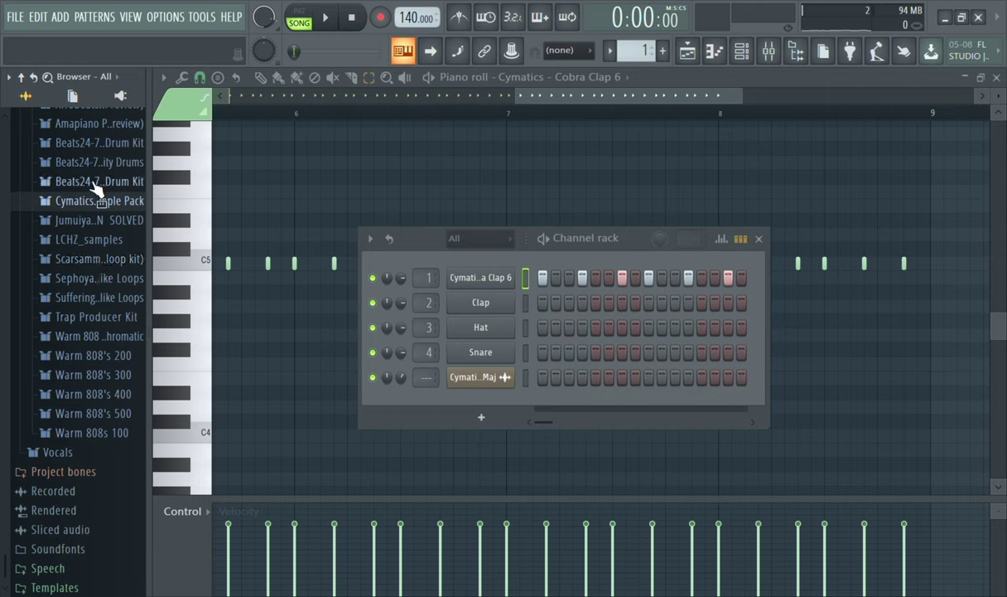
- Expand the first Beats24-7 Drum Kit and its Chaos Co..-Snares folder, and audition samples CS_01 to CS_04
drag(2, 563, 6, 407)
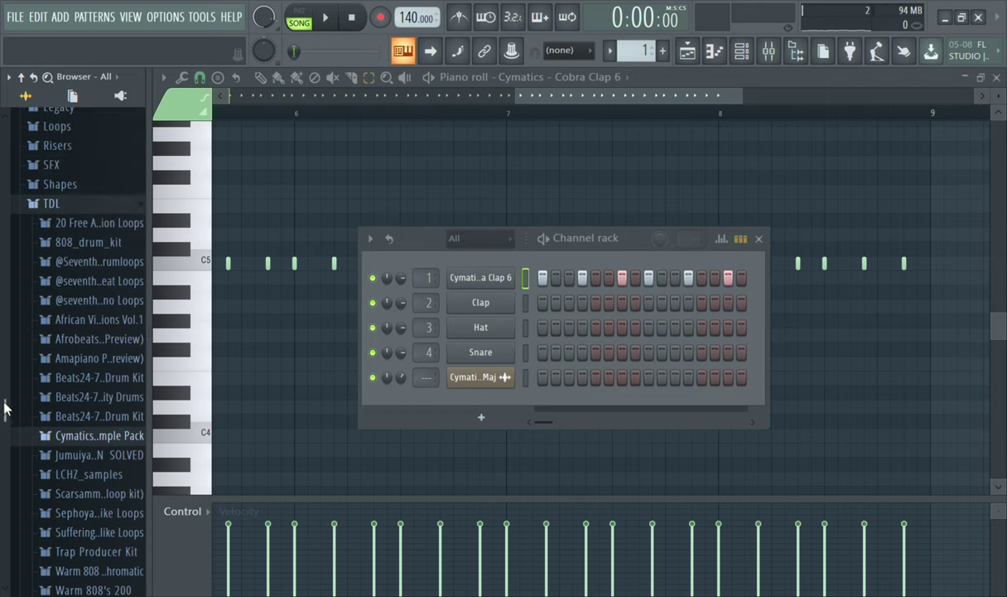
click(98, 380)
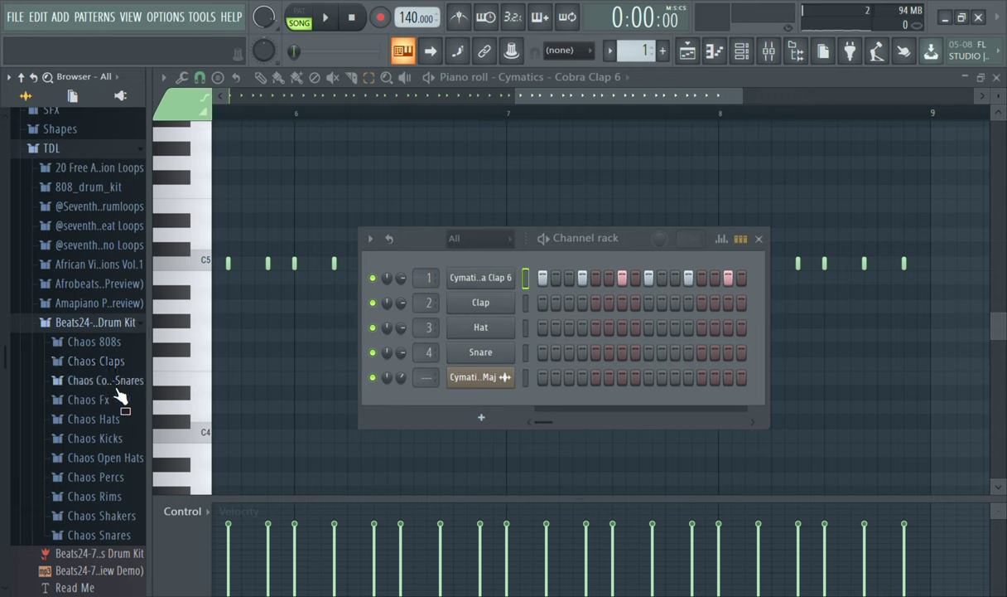
click(114, 380)
click(114, 399)
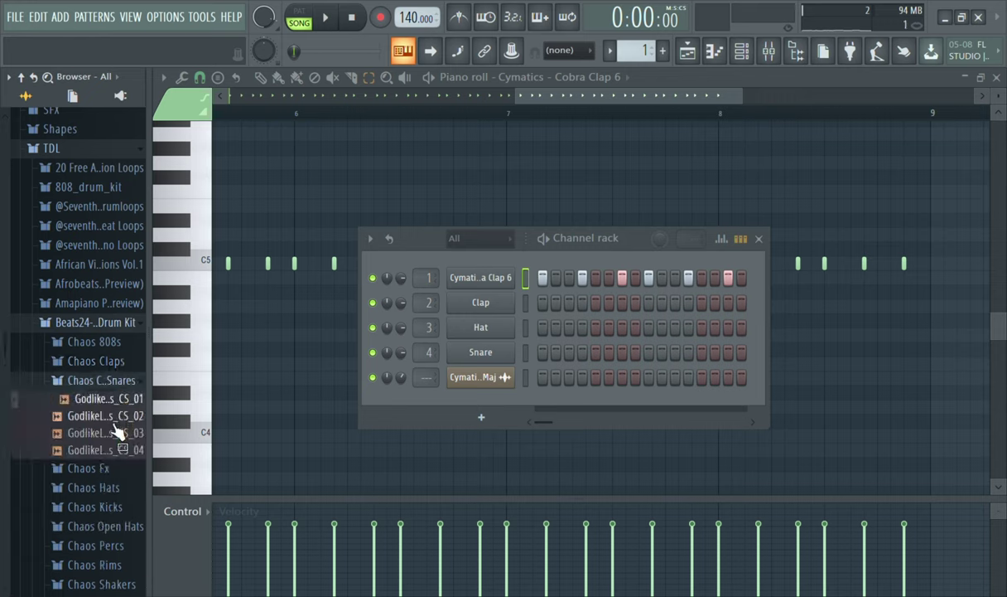
click(115, 431)
click(115, 450)
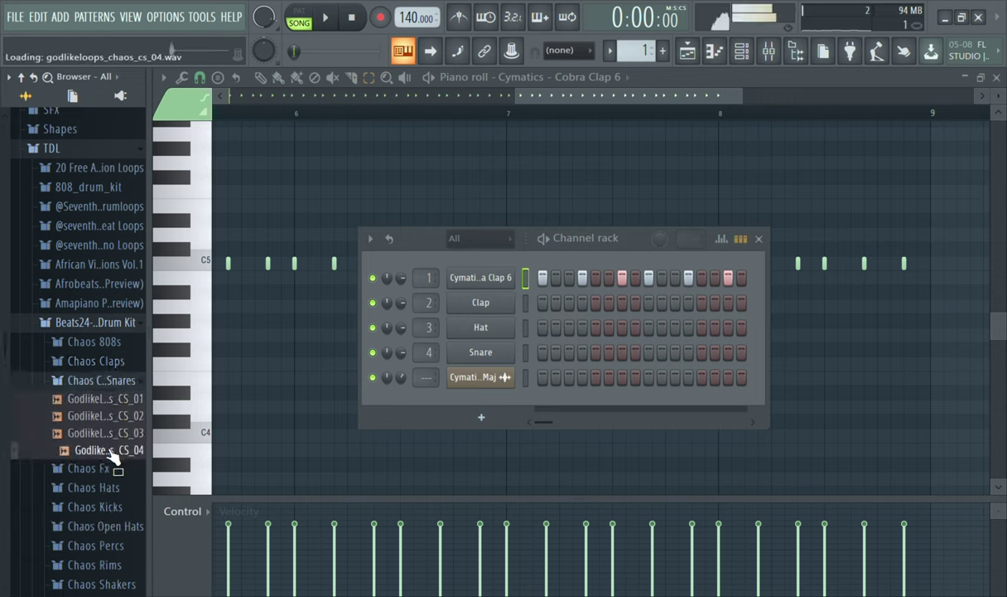
click(114, 433)
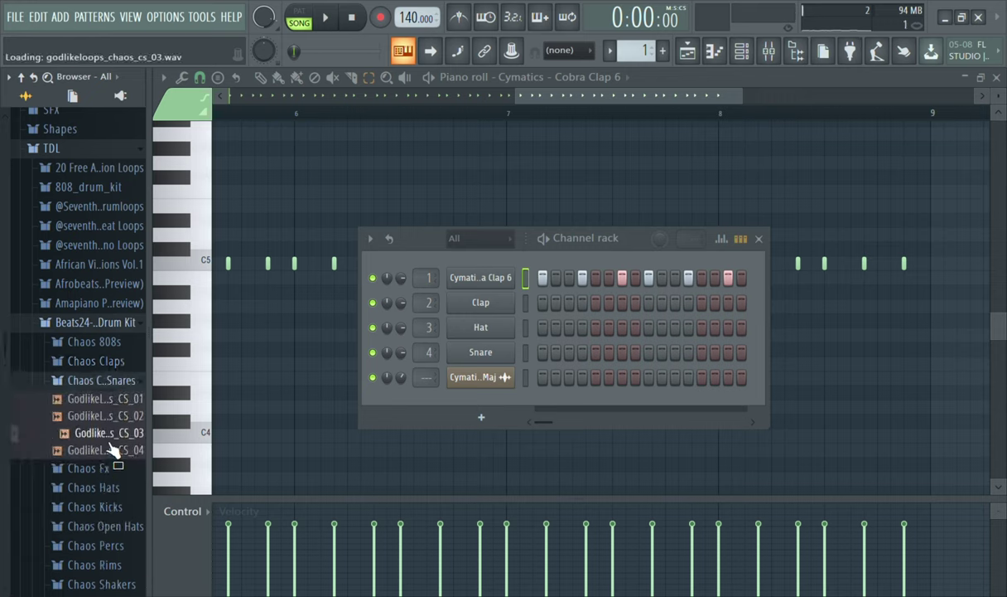
click(110, 399)
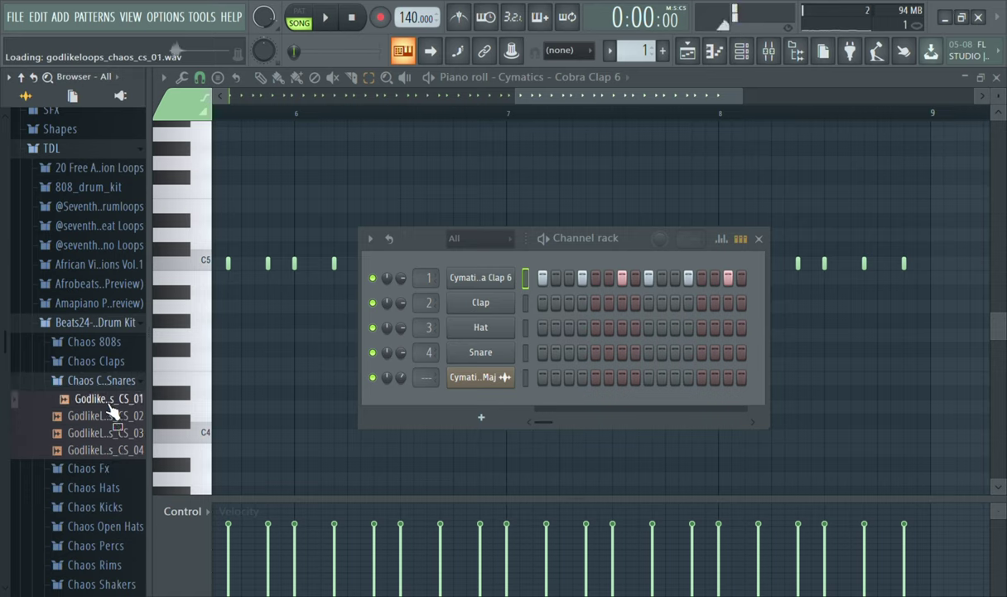
- Audition CS_01 during song playback, check CS_02 and CS_03 with playback stopped, and collapse the Chaos Co..-Snares folder
key(space)
click(110, 406)
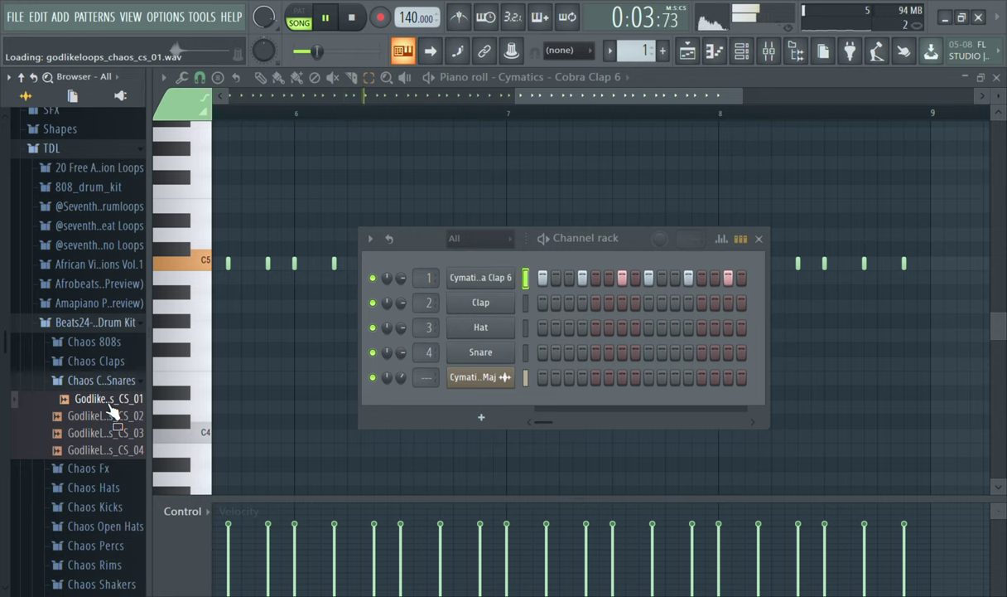
key(space)
click(113, 415)
click(119, 434)
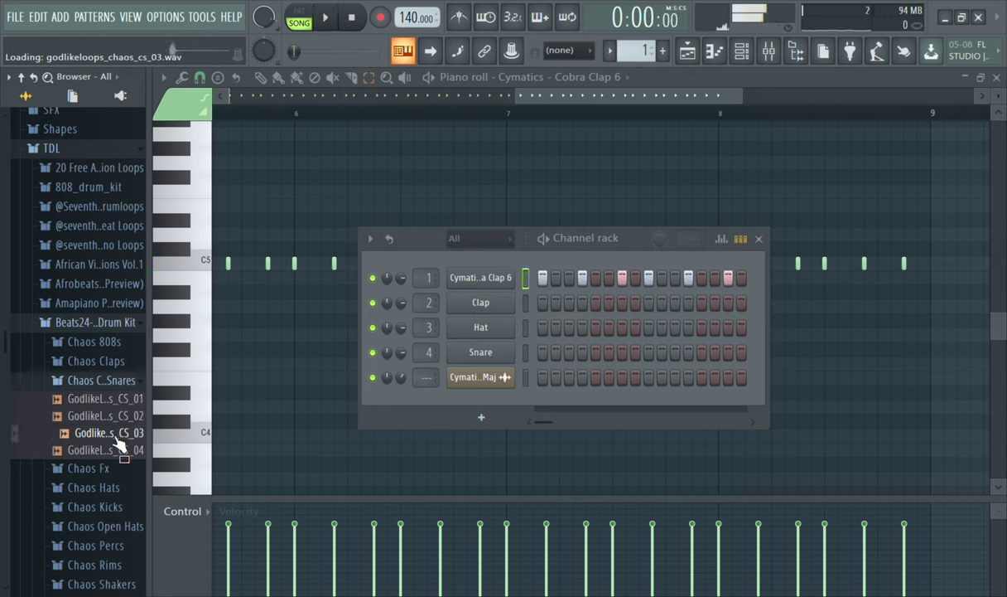
click(117, 383)
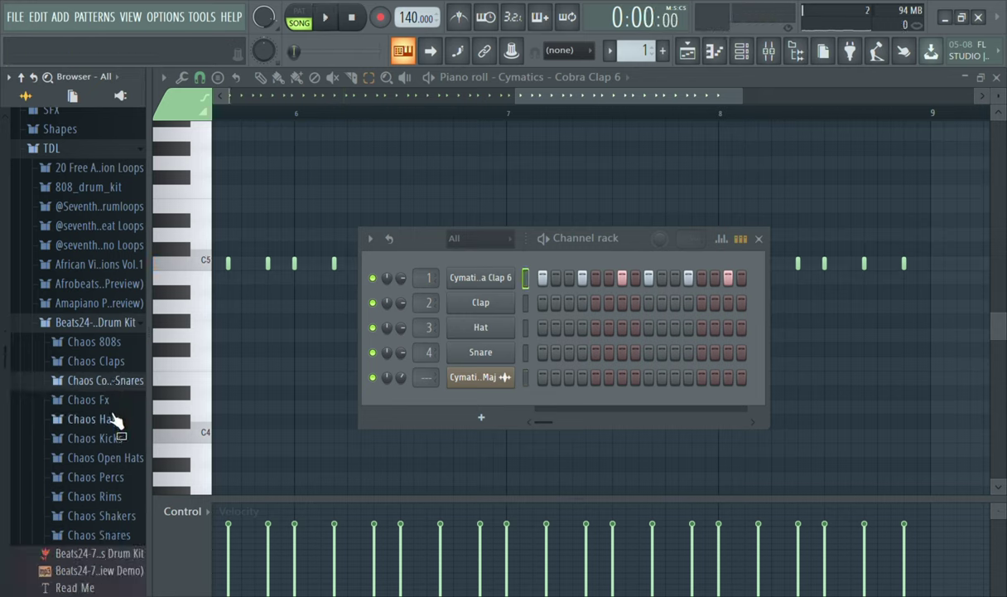
- Expand the Chaos Percs folder and audition samples Perc_01 through Perc_10 in order
click(112, 481)
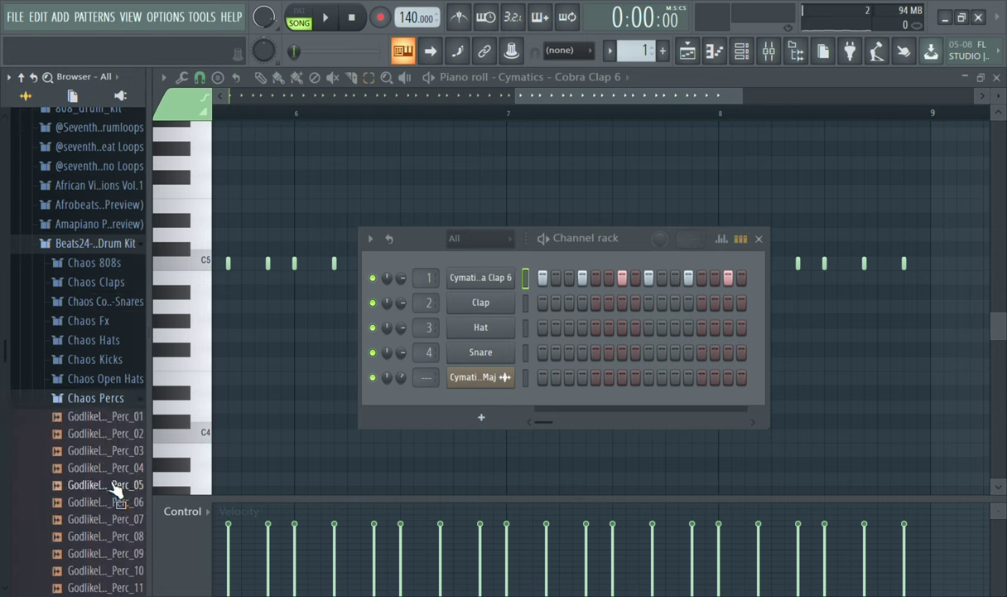
click(118, 418)
click(118, 434)
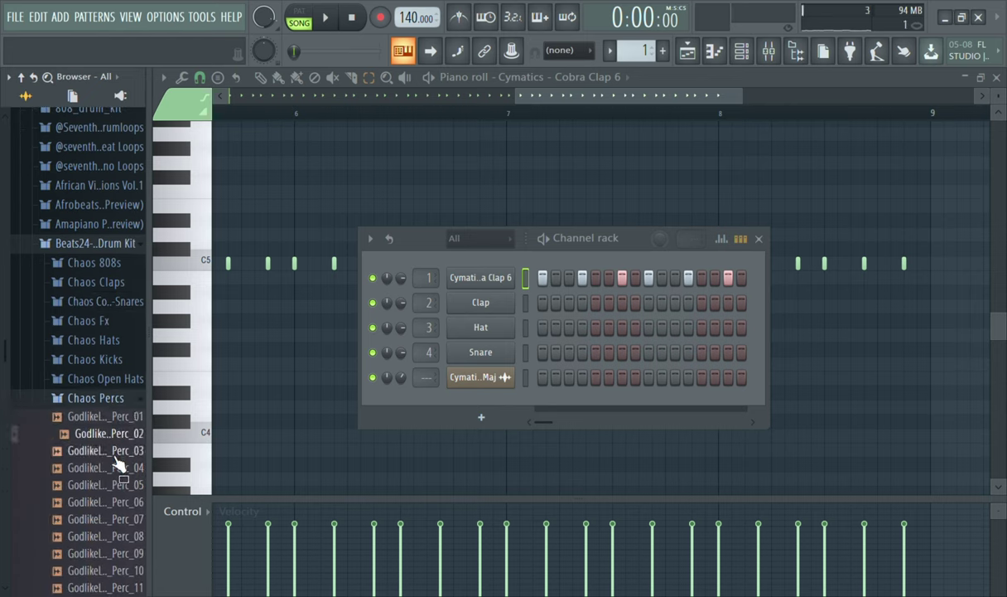
click(117, 451)
click(117, 468)
click(117, 484)
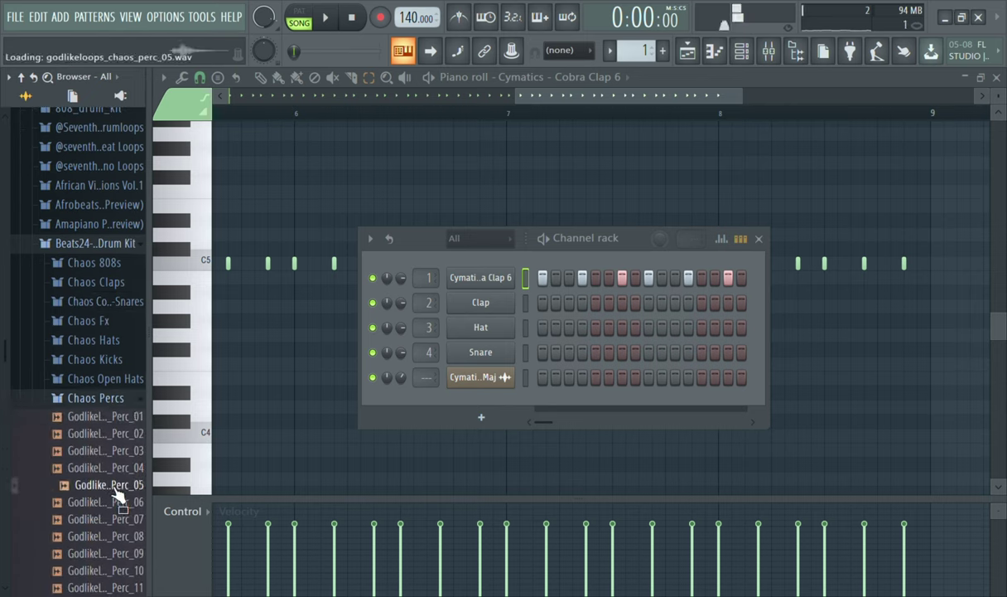
click(116, 502)
click(116, 519)
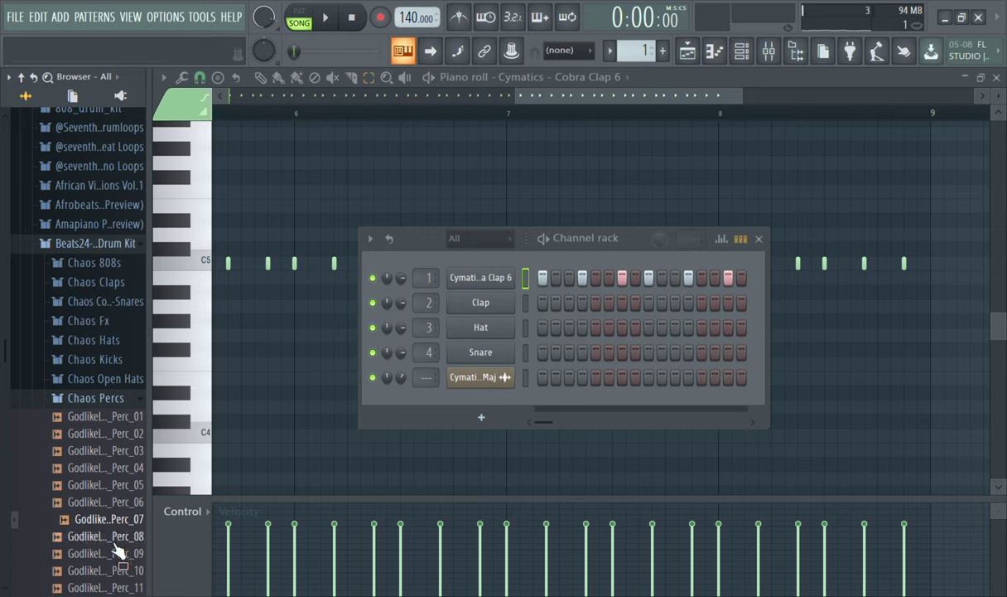
click(116, 537)
click(116, 553)
click(116, 570)
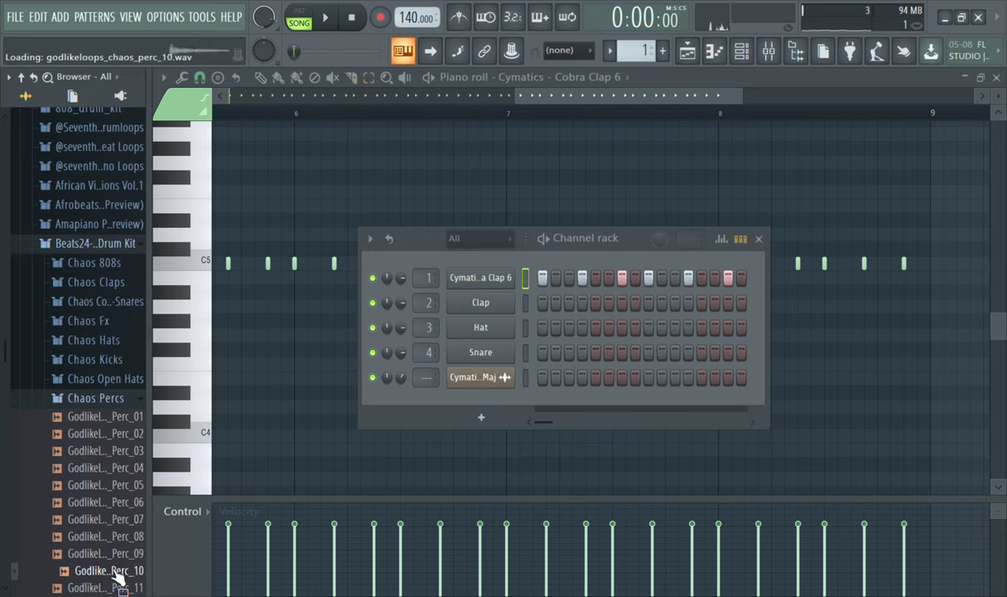
- Compare samples Perc_06 to Perc_11 by auditioning them again, and collapse the Chaos Percs folder
key(Up)
key(Up)
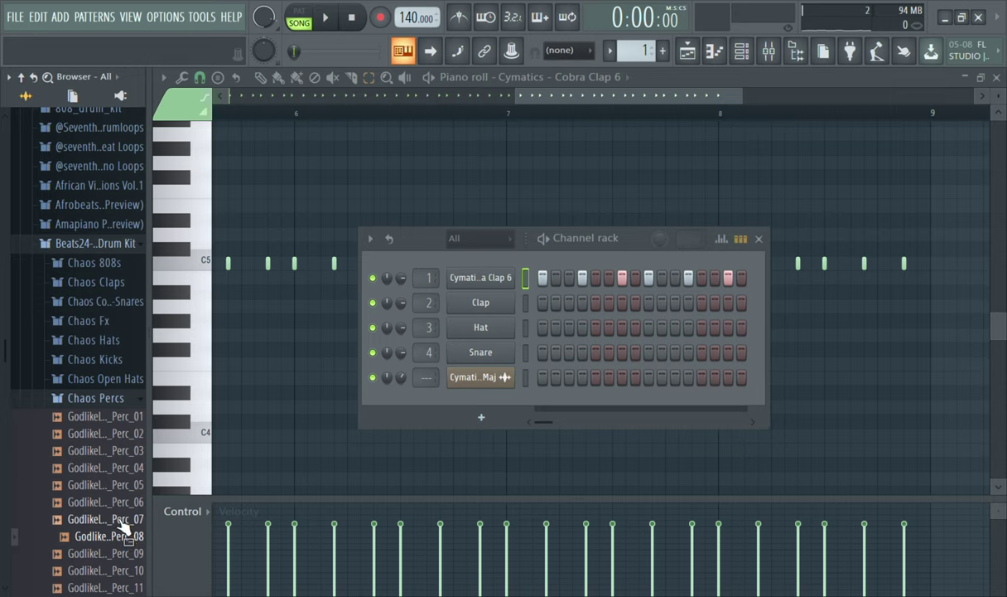
click(119, 519)
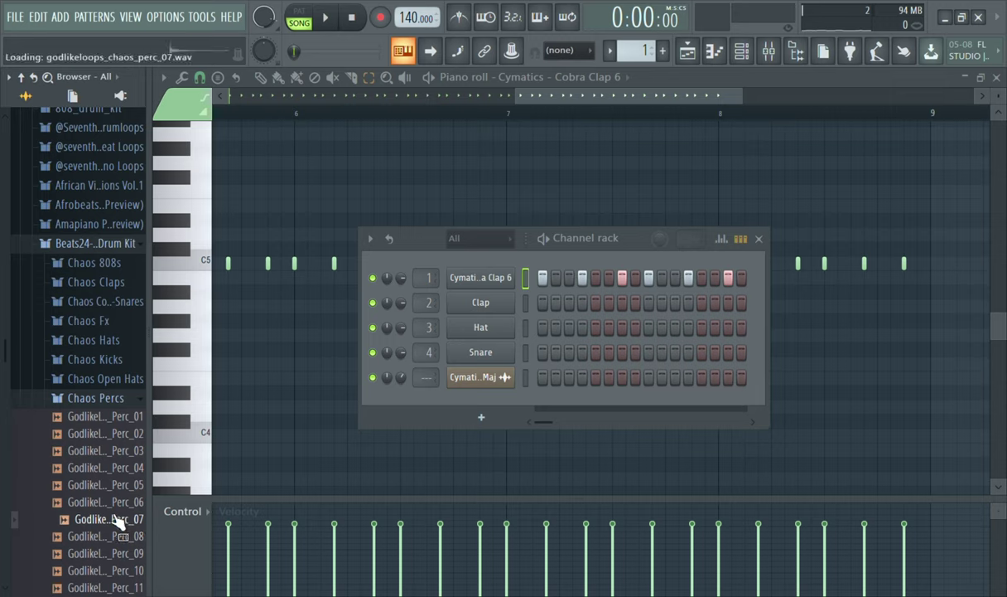
click(115, 502)
click(116, 537)
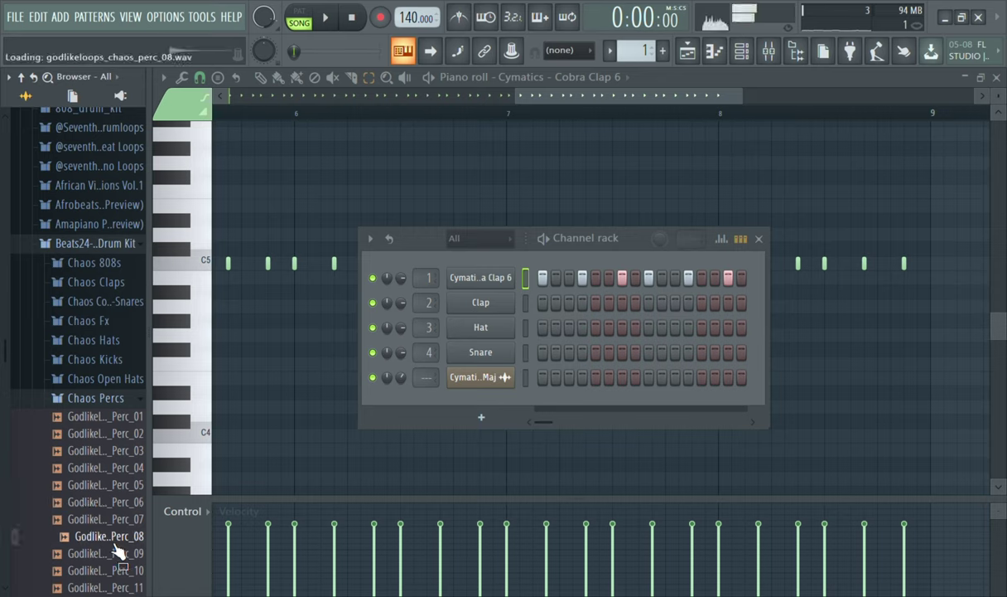
click(114, 553)
click(116, 570)
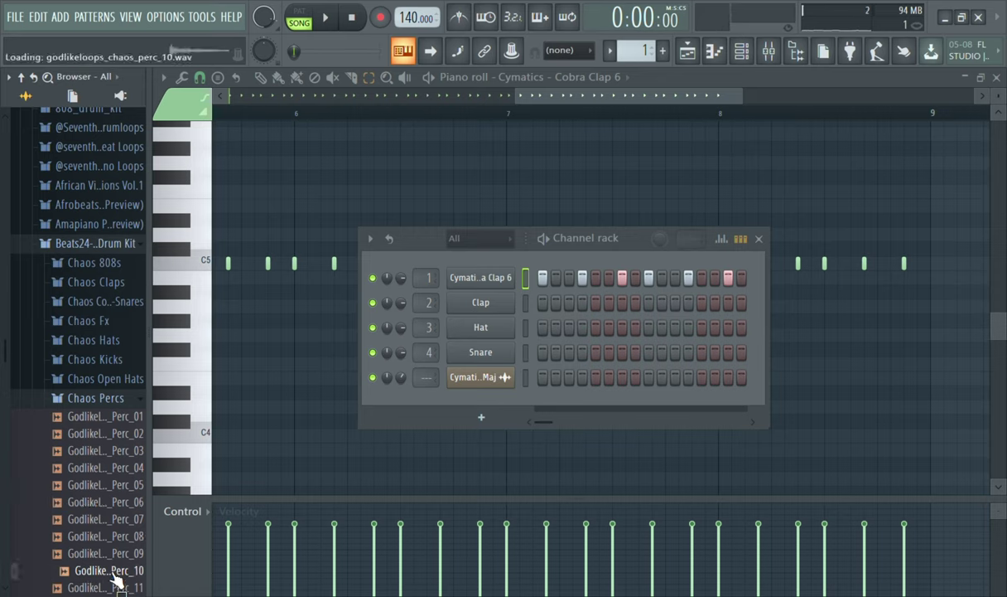
click(115, 553)
click(112, 570)
click(114, 586)
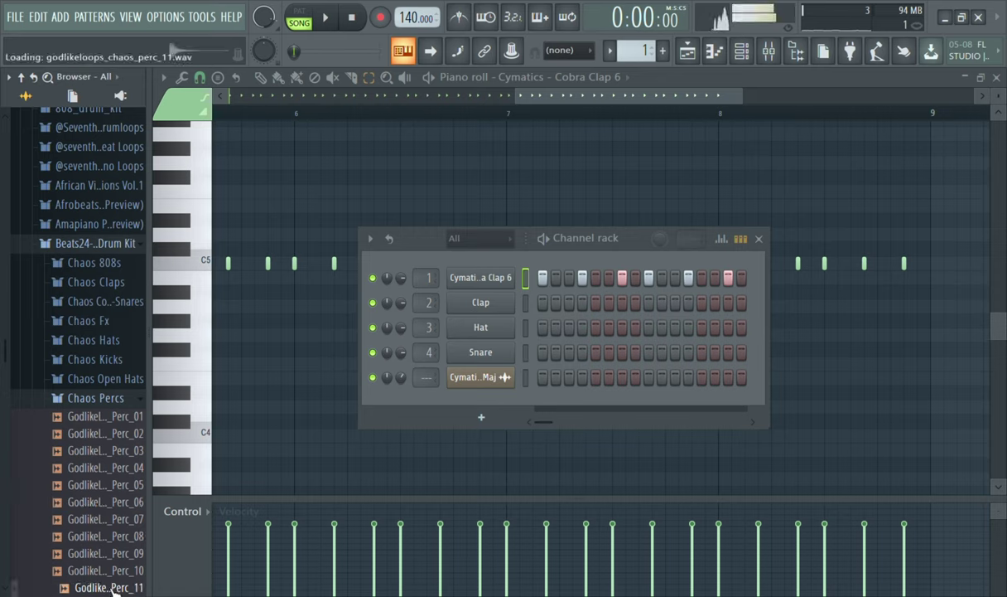
drag(114, 587, 24, 578)
drag(23, 441, 91, 397)
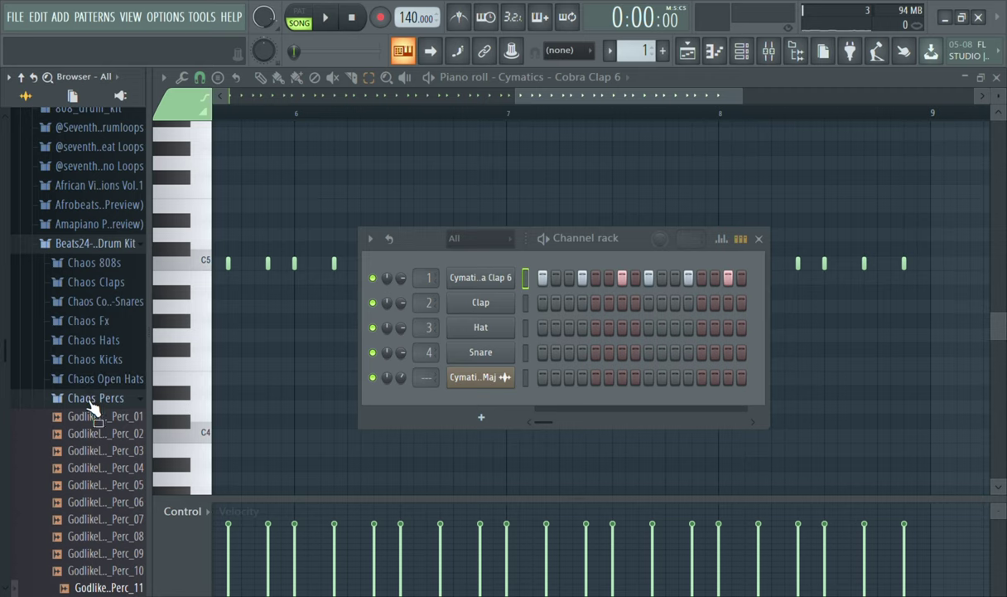
click(93, 400)
- Expand the Chaos Rims folder and audition samples Rim_01 through Rim_08
click(96, 418)
click(102, 436)
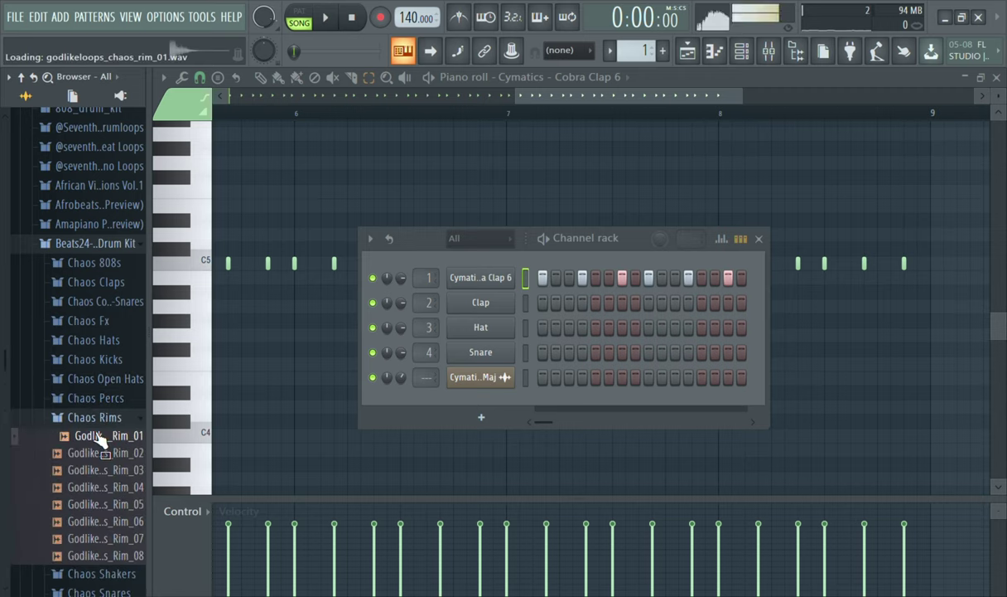
click(100, 453)
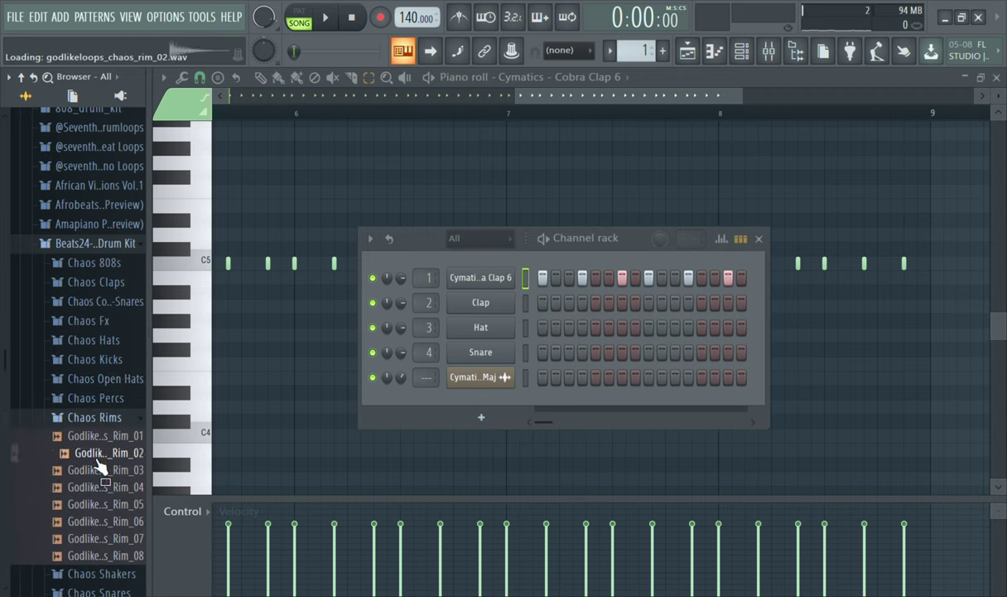
click(98, 469)
click(99, 486)
click(101, 504)
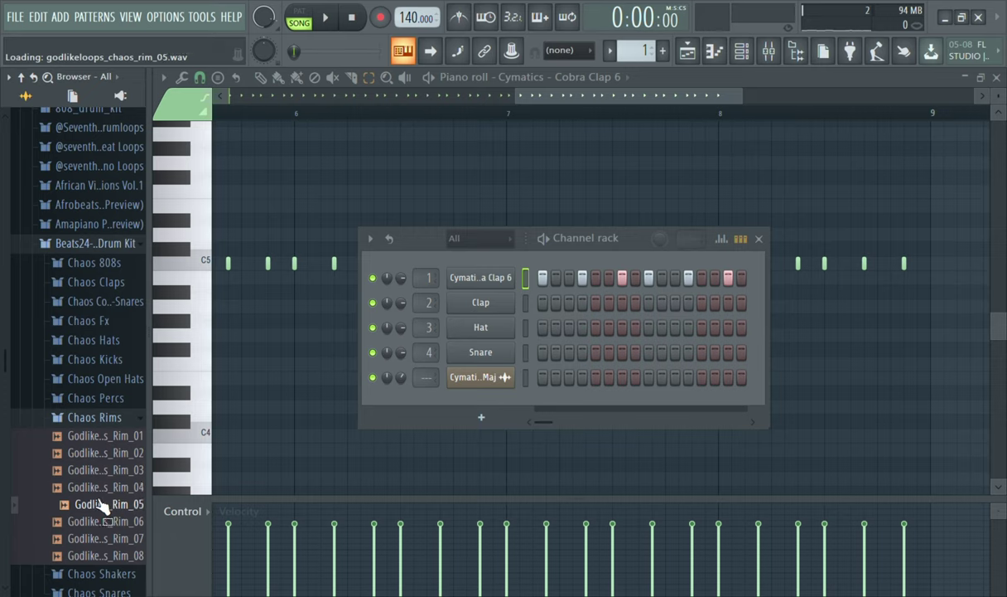
click(101, 520)
click(104, 538)
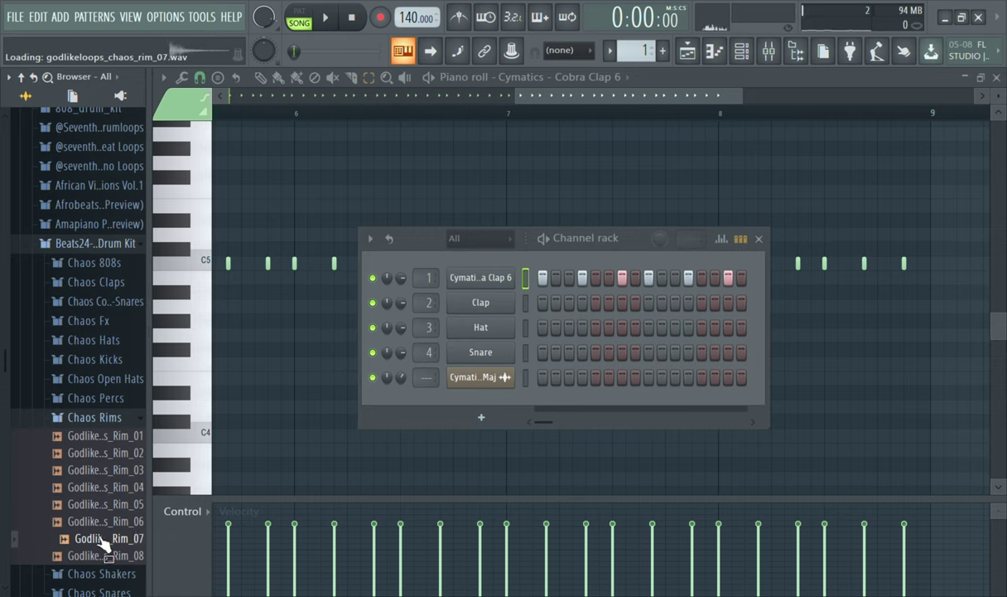
click(103, 557)
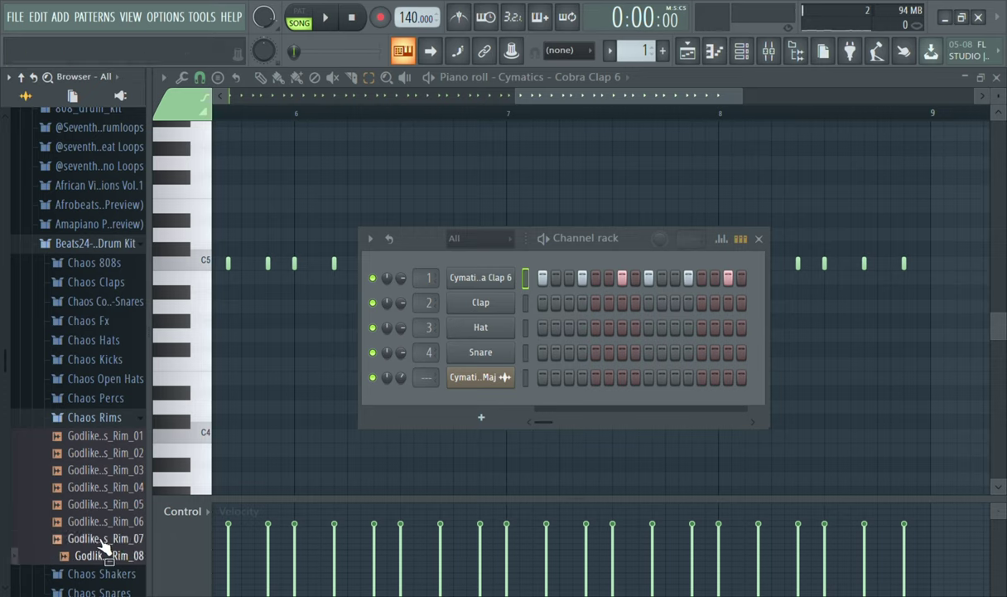
- Audition Rim_07 and Rim_06 again, collapse the Chaos Rims folder, and expand the Chaos Percs folder
click(101, 540)
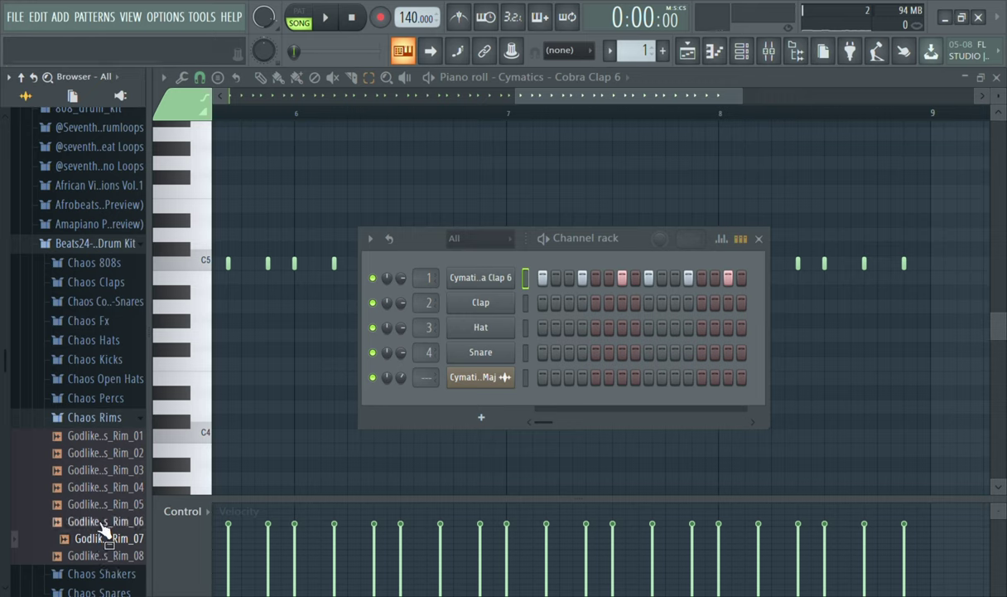
click(98, 521)
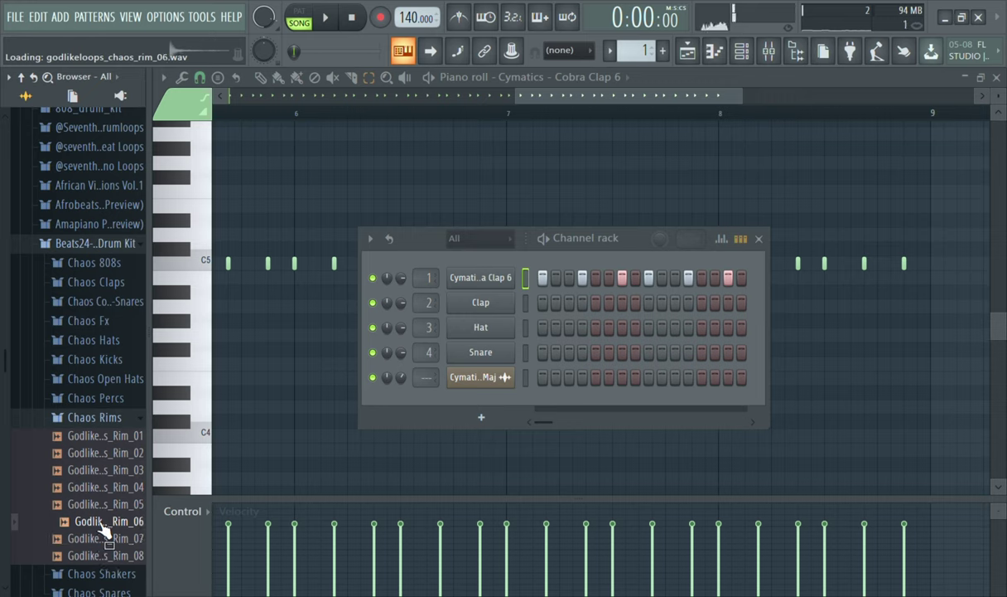
click(98, 419)
click(97, 399)
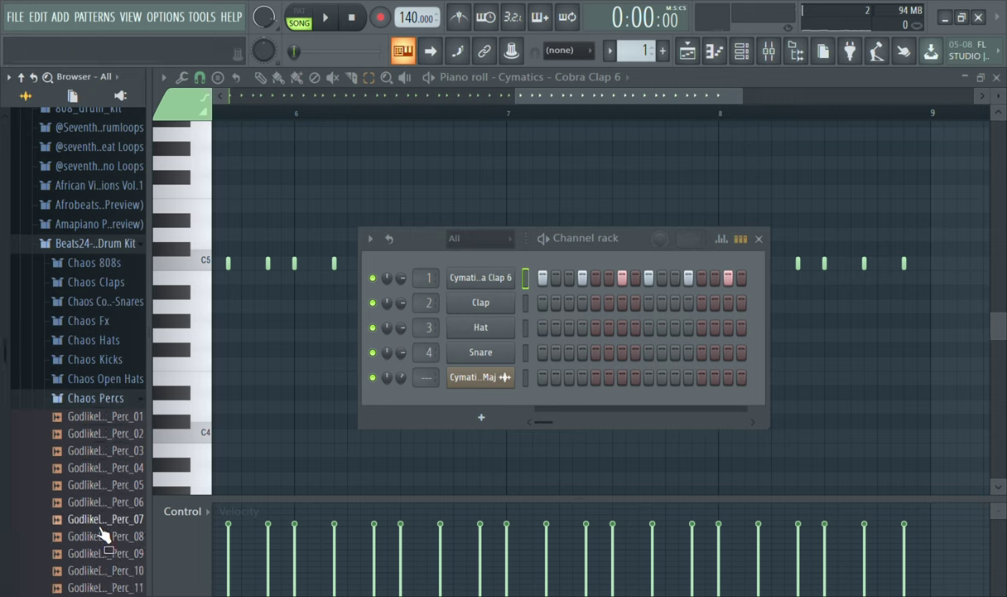
- Compare percussion samples in the Chaos Percs folder by auditioning Perc_07 down to Perc_04, and Perc_07 and Perc_08 again
drag(101, 528, 103, 511)
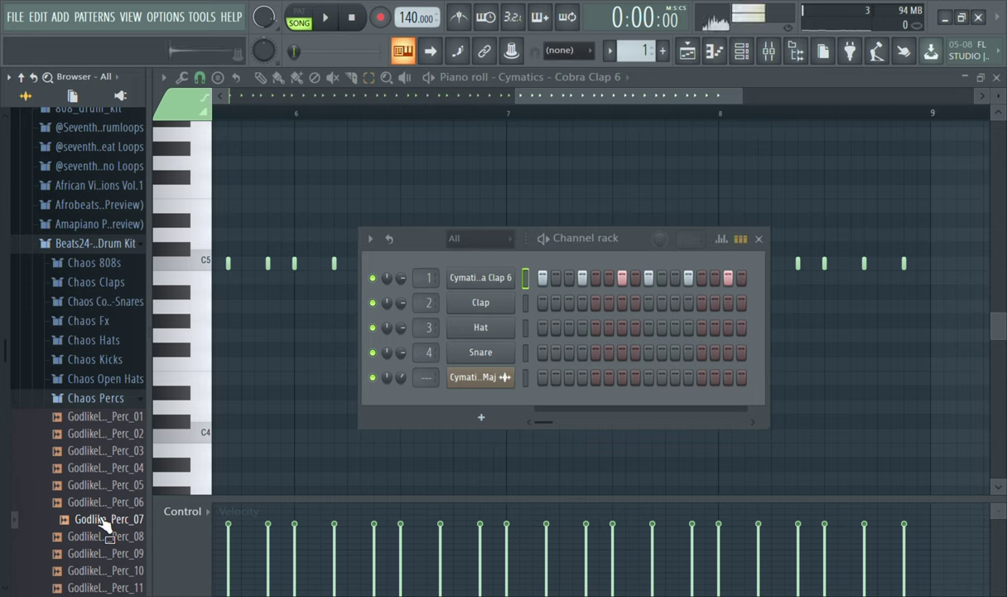
click(101, 502)
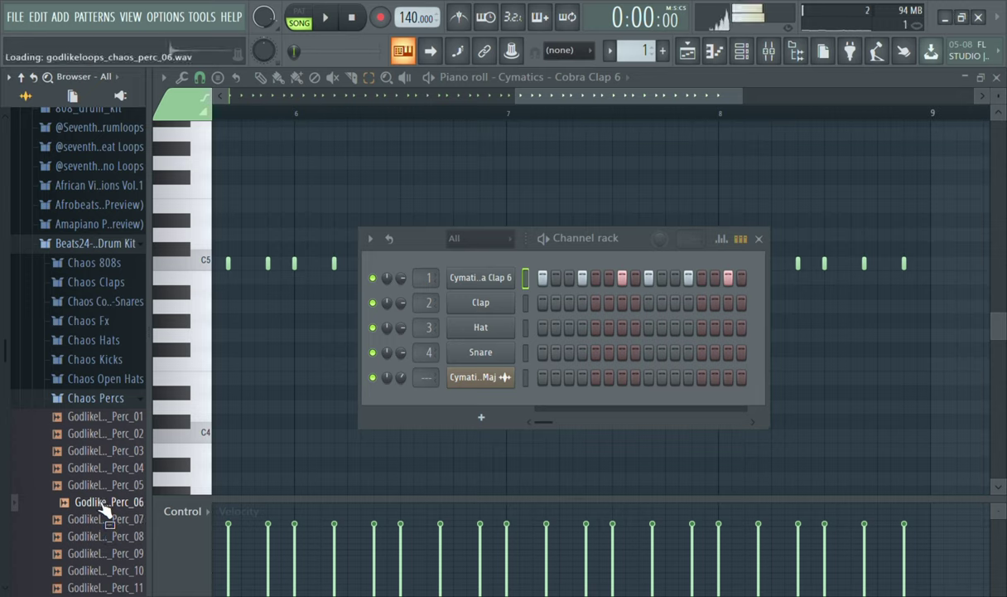
click(106, 488)
click(108, 468)
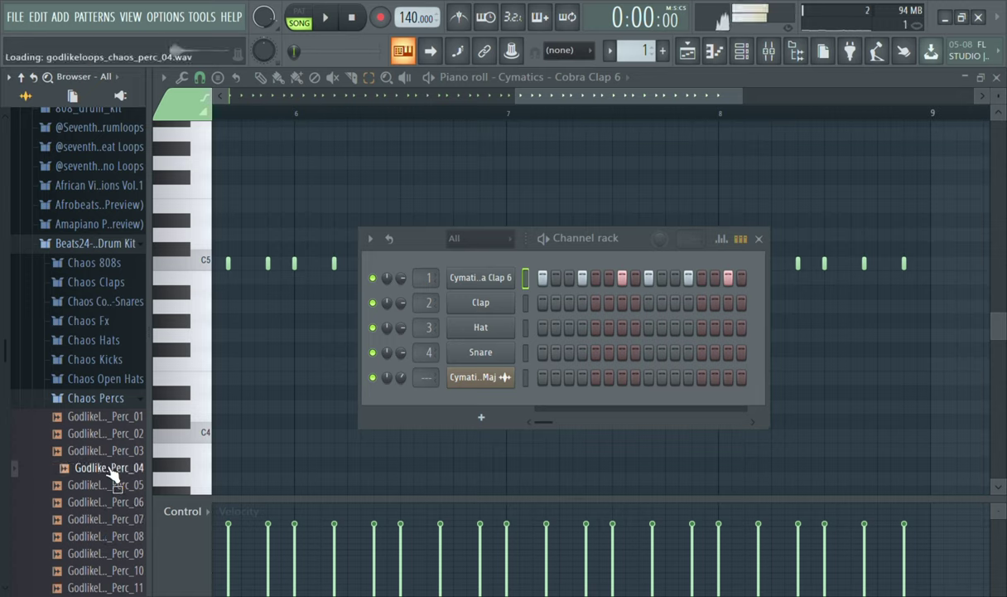
click(103, 519)
click(112, 538)
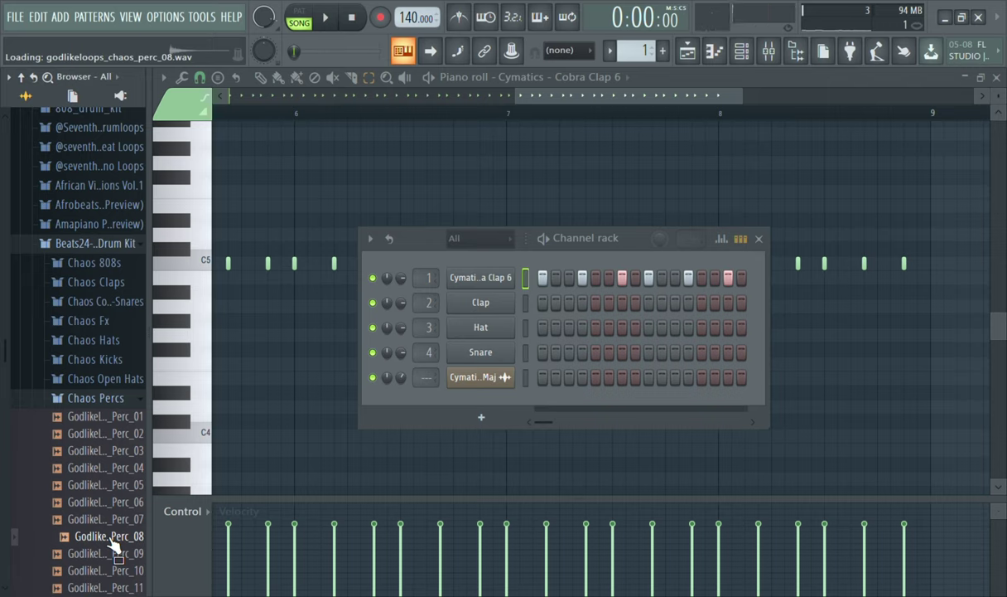
- Load GodlikeLoops_Chaos_Perc_08 into channel 2 in place of the Clap sample and check it with the song playing
drag(110, 539, 118, 533)
drag(504, 309, 505, 309)
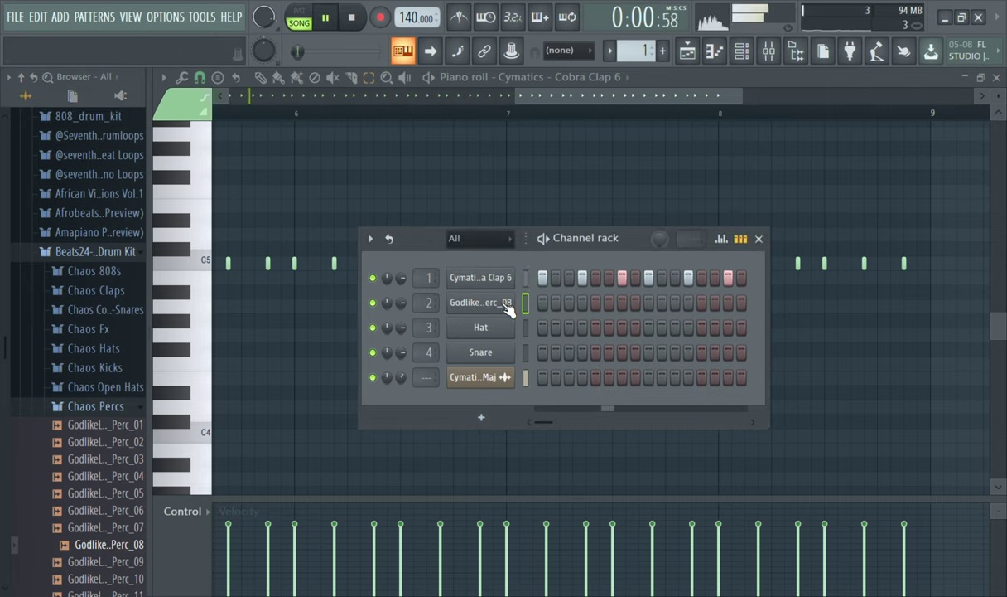
drag(407, 233, 404, 232)
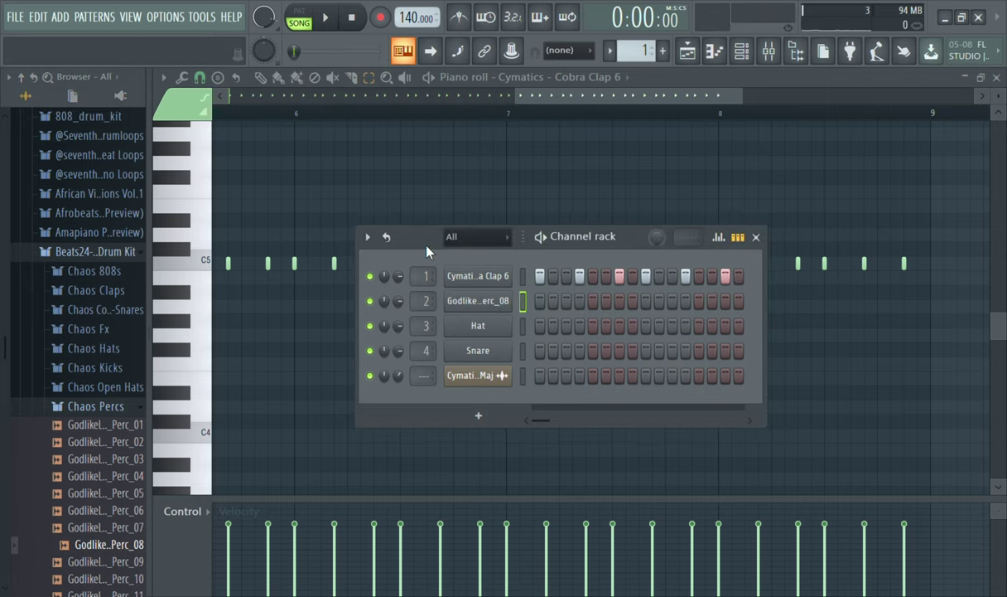
- Copy all eight bars of Cymatics - Cobra Clap 6 notes into the piano roll of the GodlikeLoops_Chaos_Perc_08 channel
key(space)
key(F6)
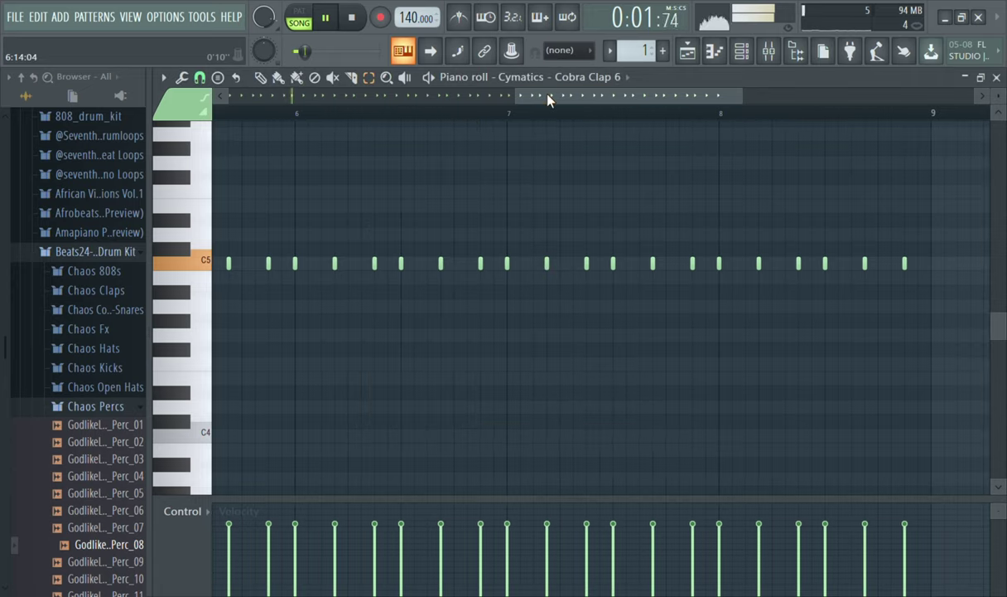
drag(534, 95, 260, 99)
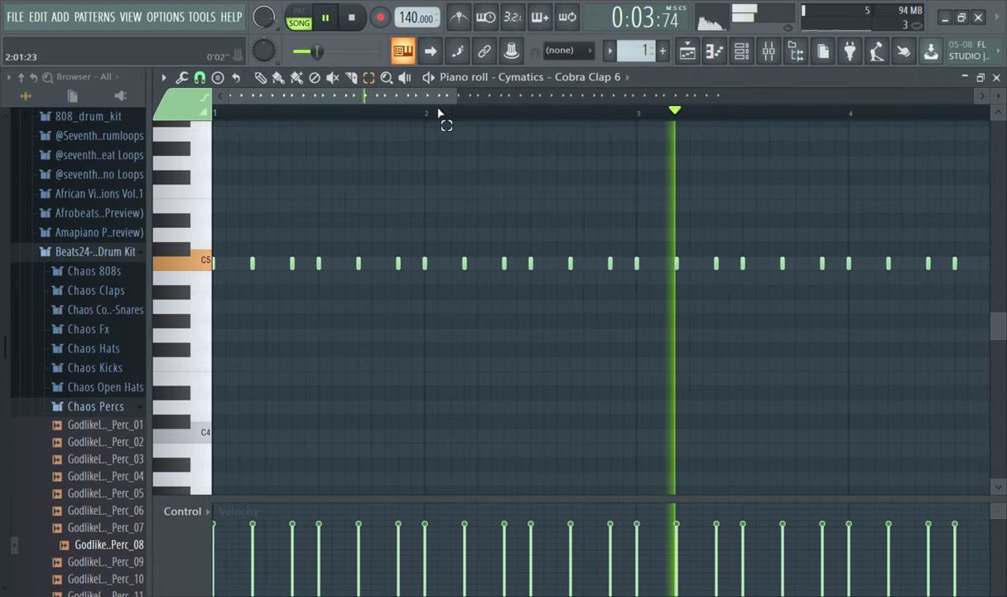
drag(455, 96, 831, 100)
key(ctrl+a)
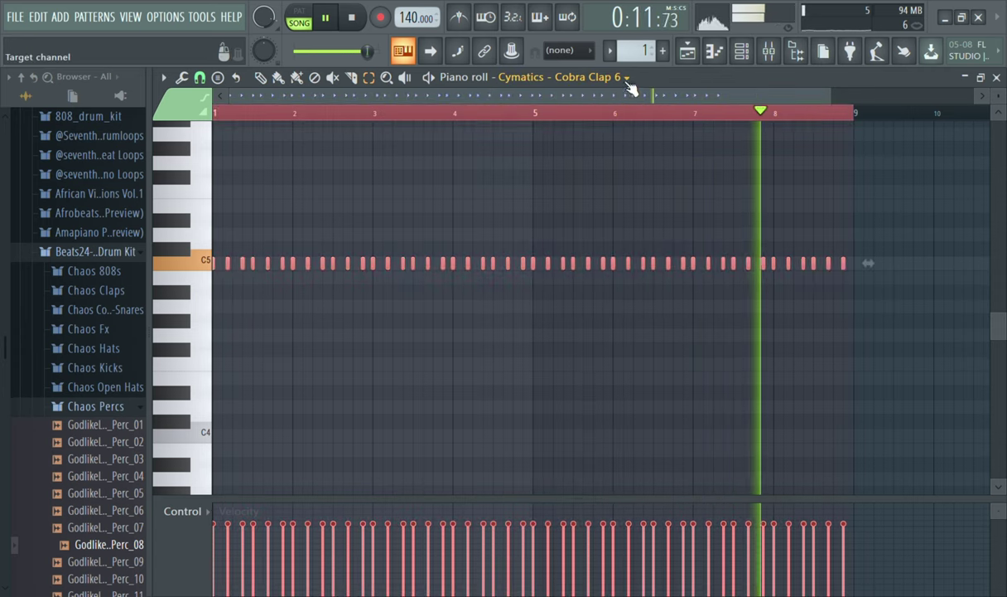
key(Down)
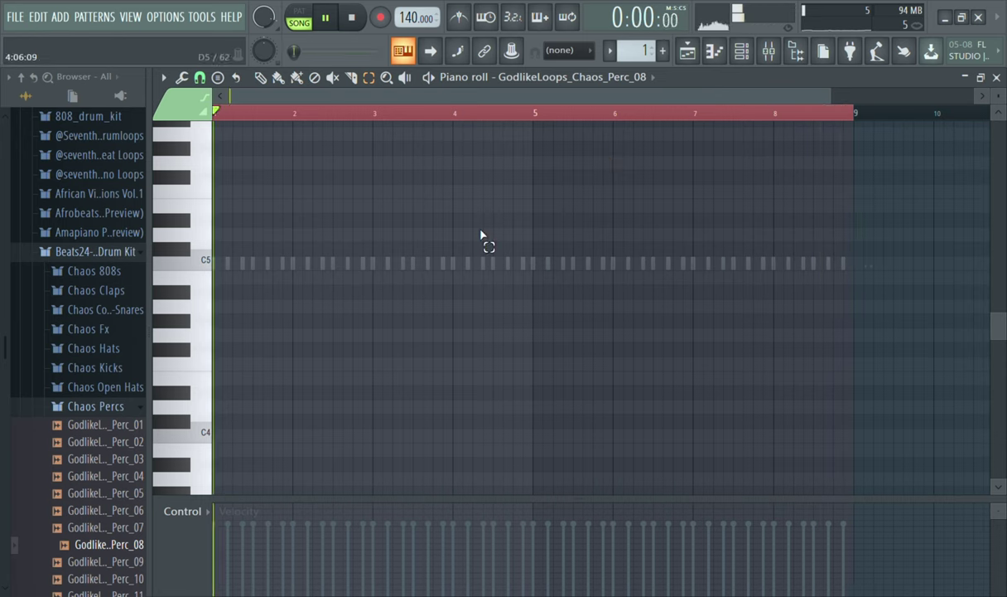
key(ctrl+a)
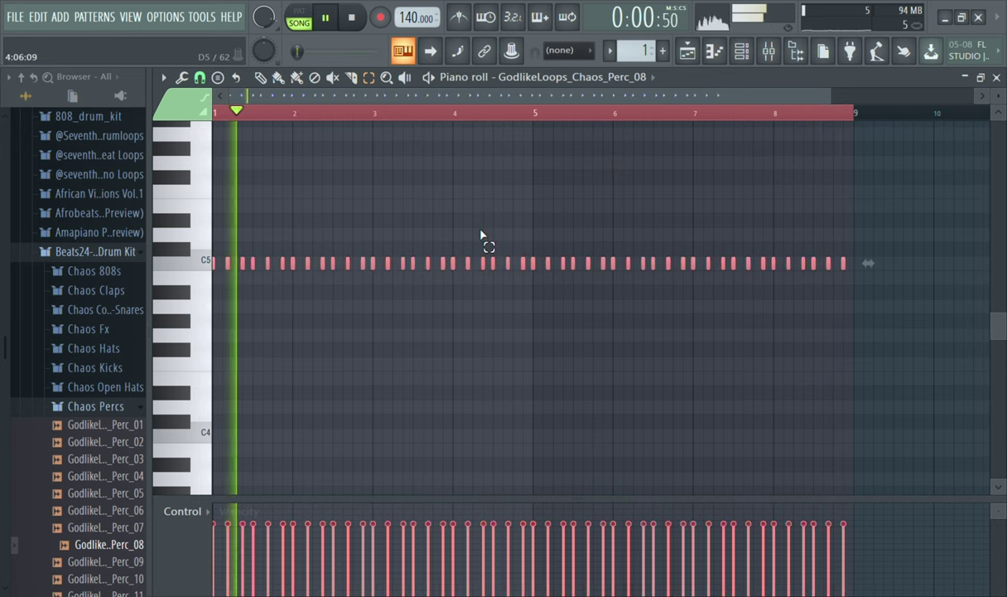
- Lower the GodlikeLoops_Chaos_Perc_08 channel volume to 59% while checking it against the song, and close its channel settings
click(743, 51)
key(space)
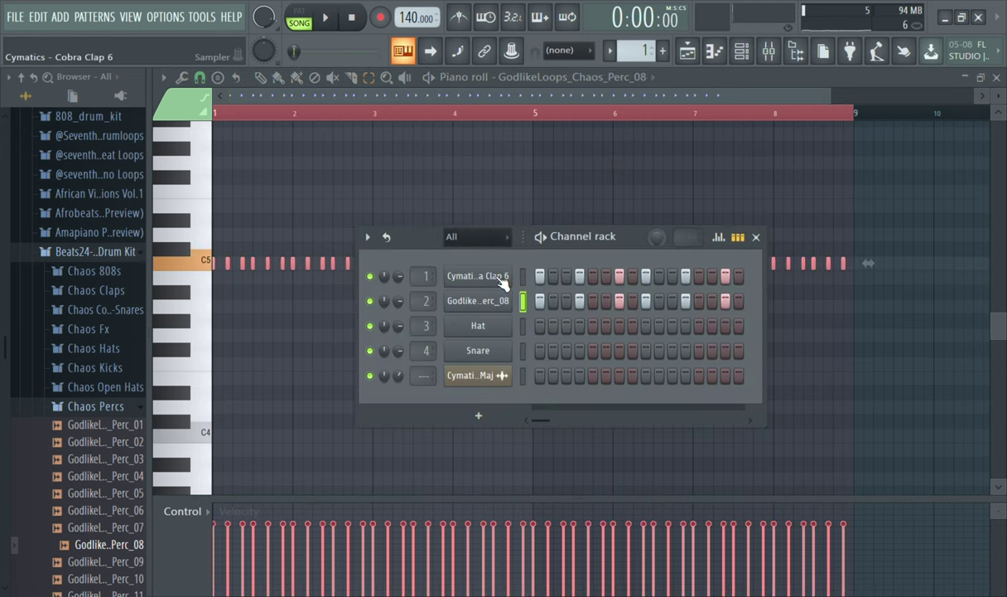
key(space)
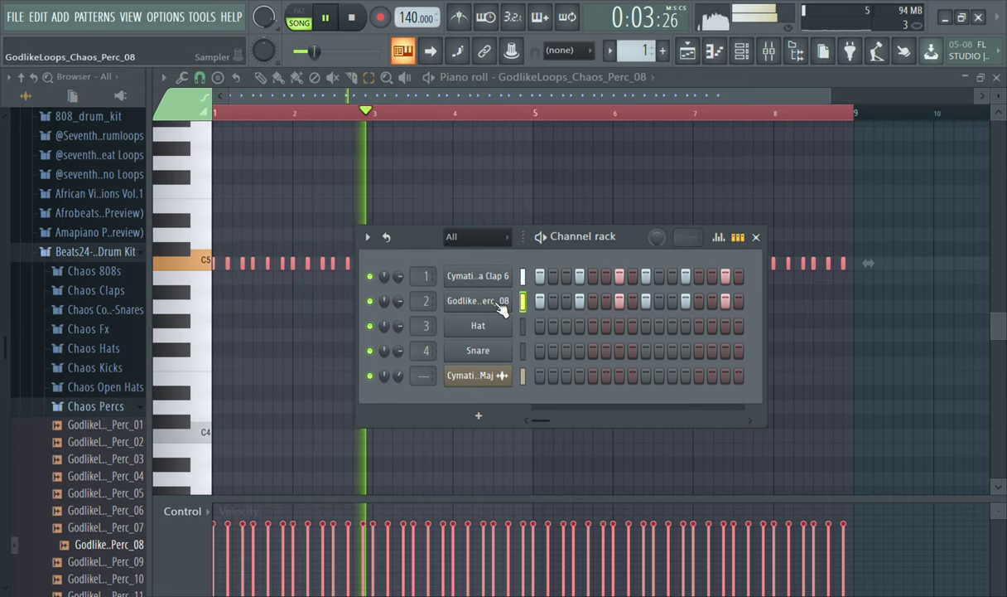
click(478, 301)
key(space)
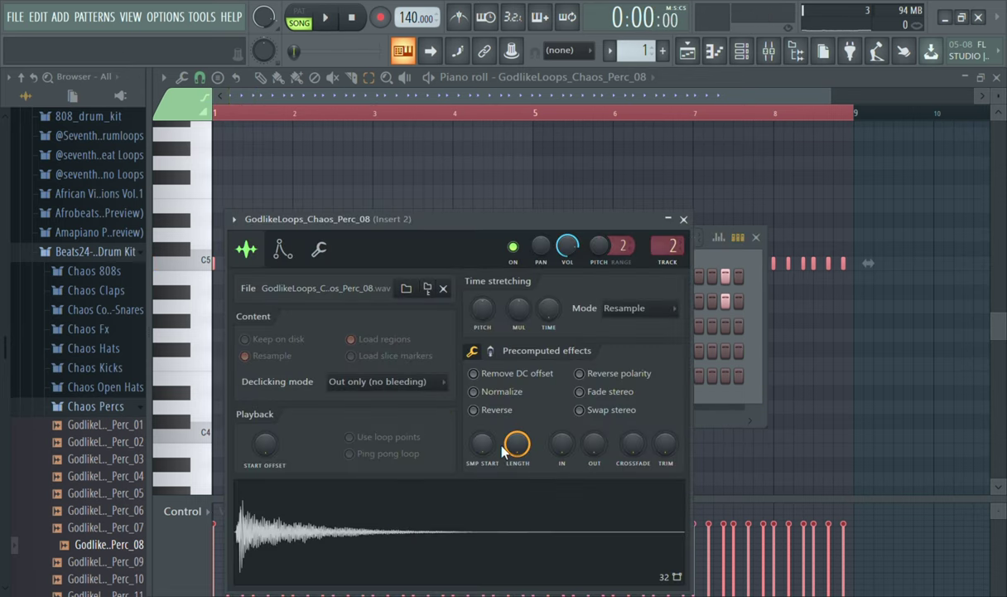
key(space)
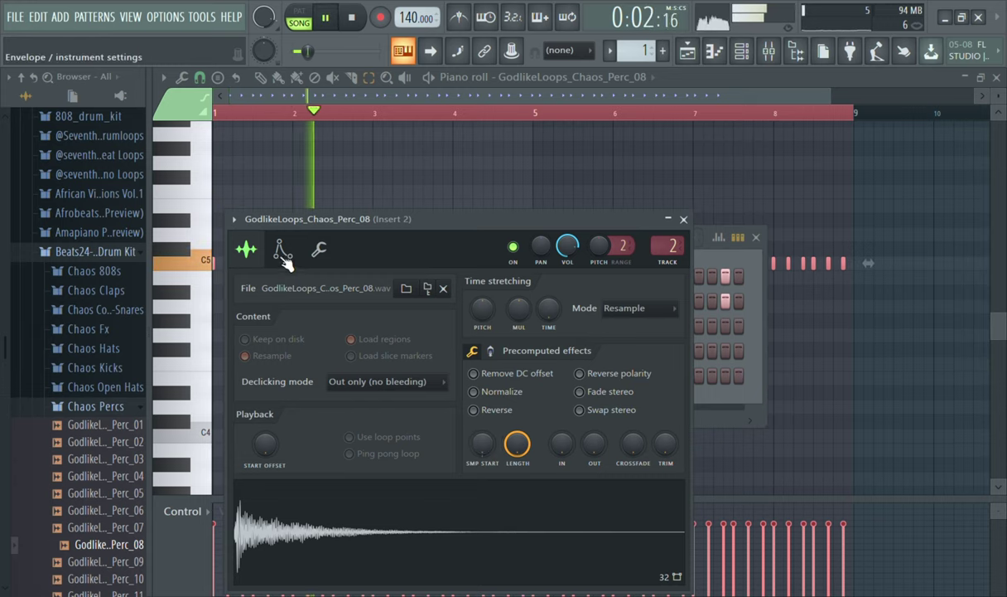
key(space)
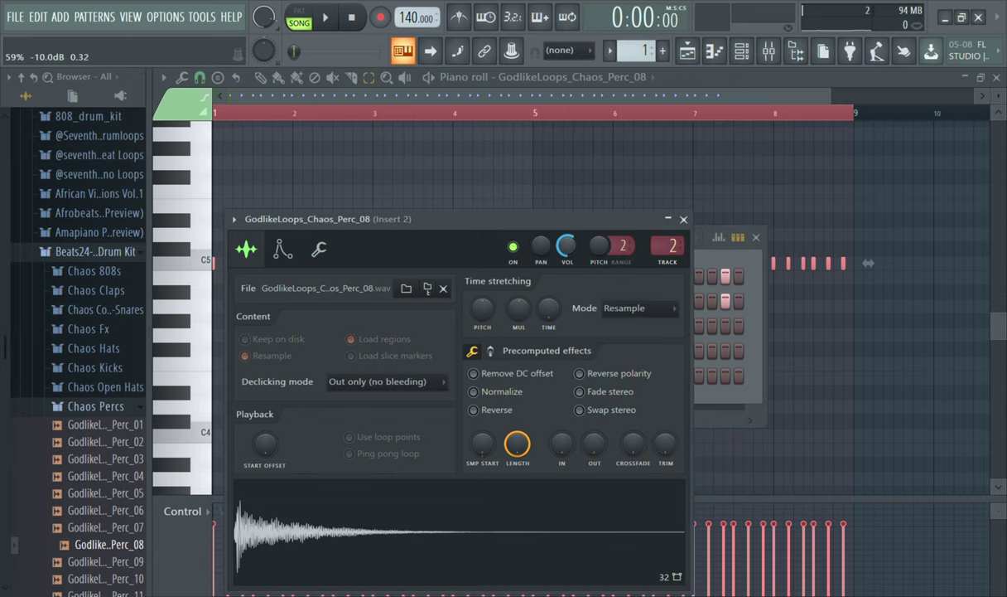
key(space)
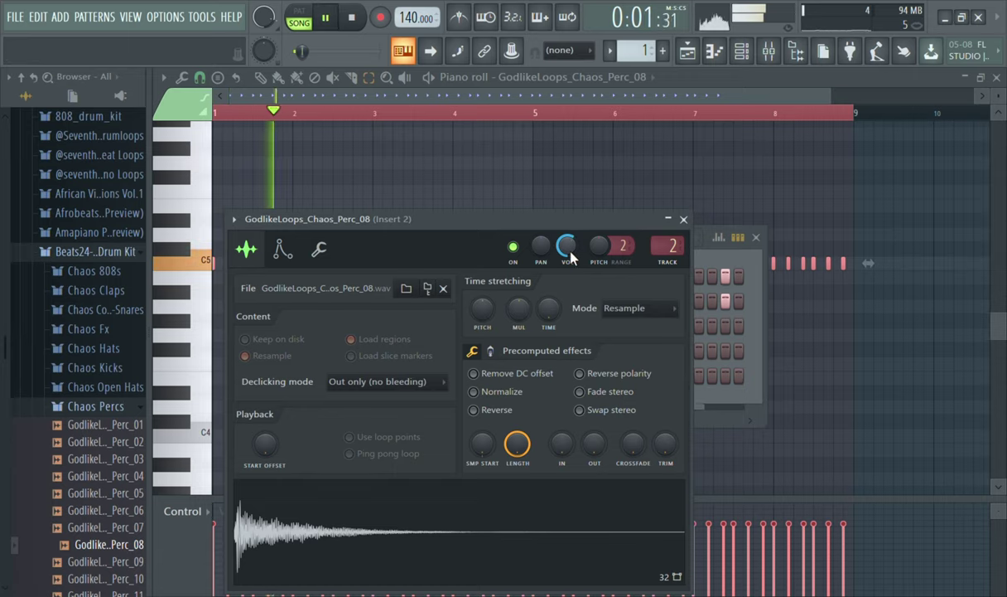
click(683, 218)
key(space)
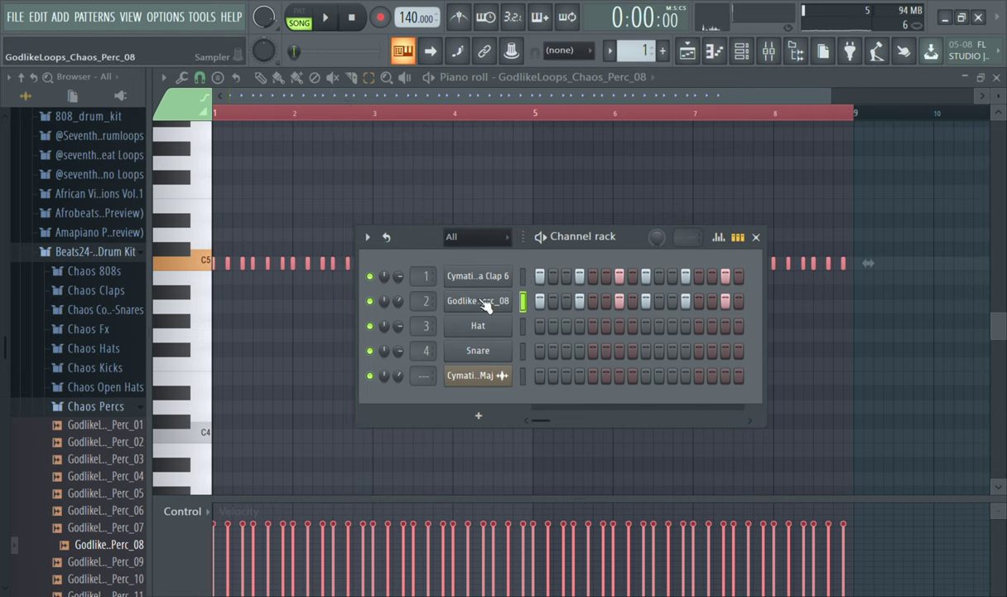
- Delete the first five Perc_08 notes of bar 1 and those from the second hit of bar 3 through the first of bar 4
click(469, 101)
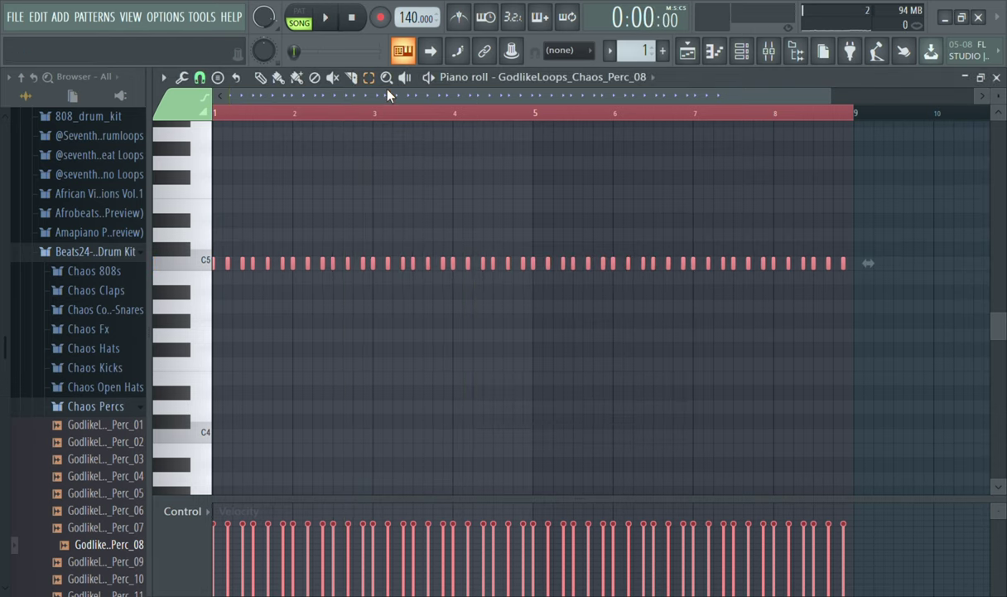
key(space)
key(space)
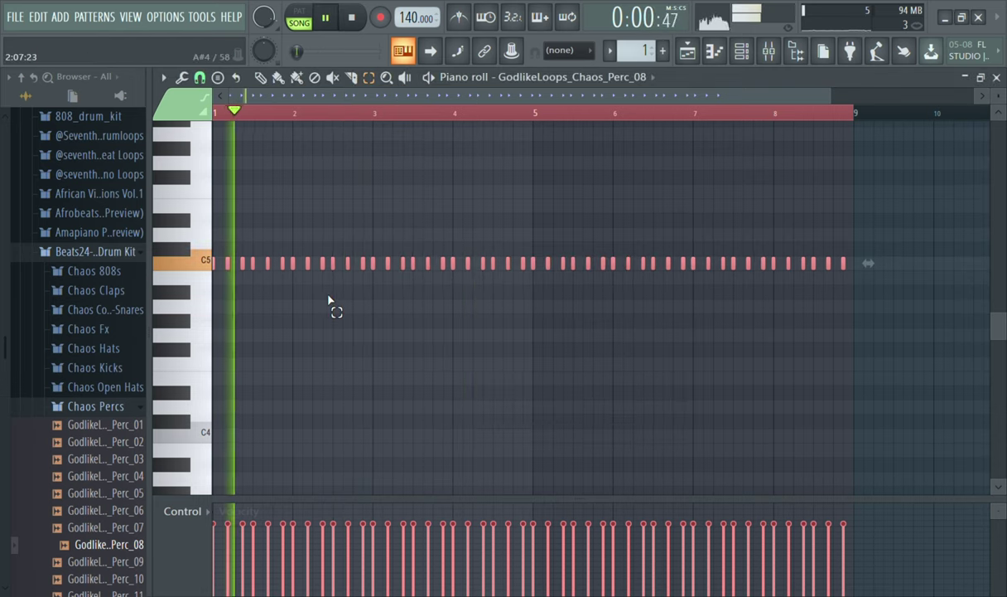
drag(278, 285, 203, 260)
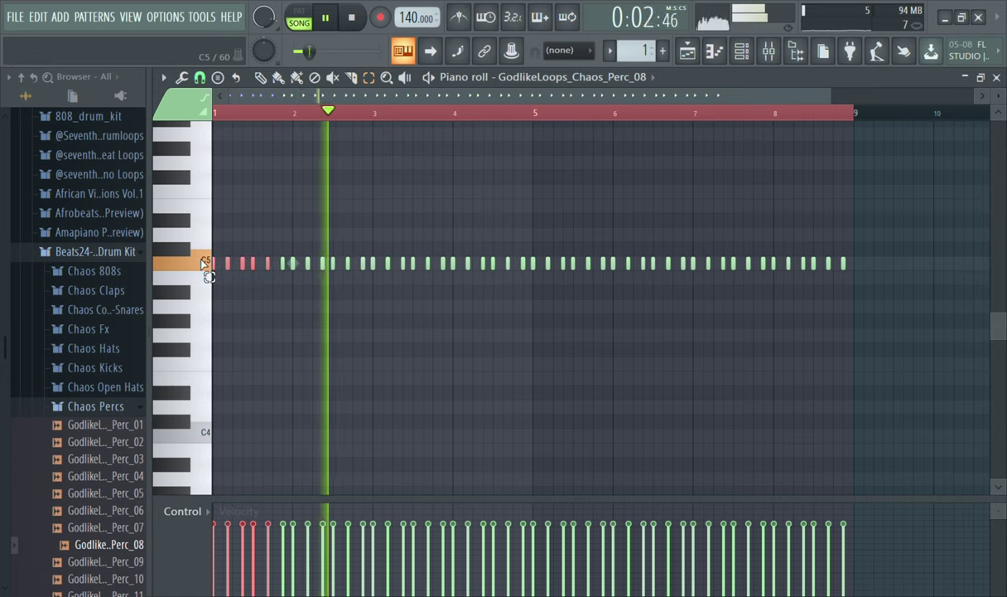
key(space)
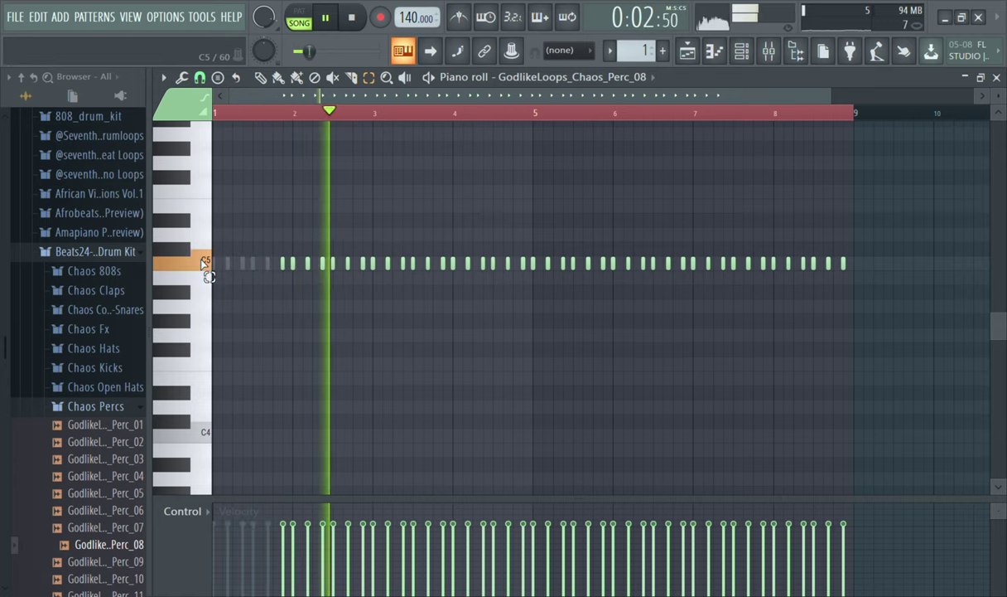
key(space)
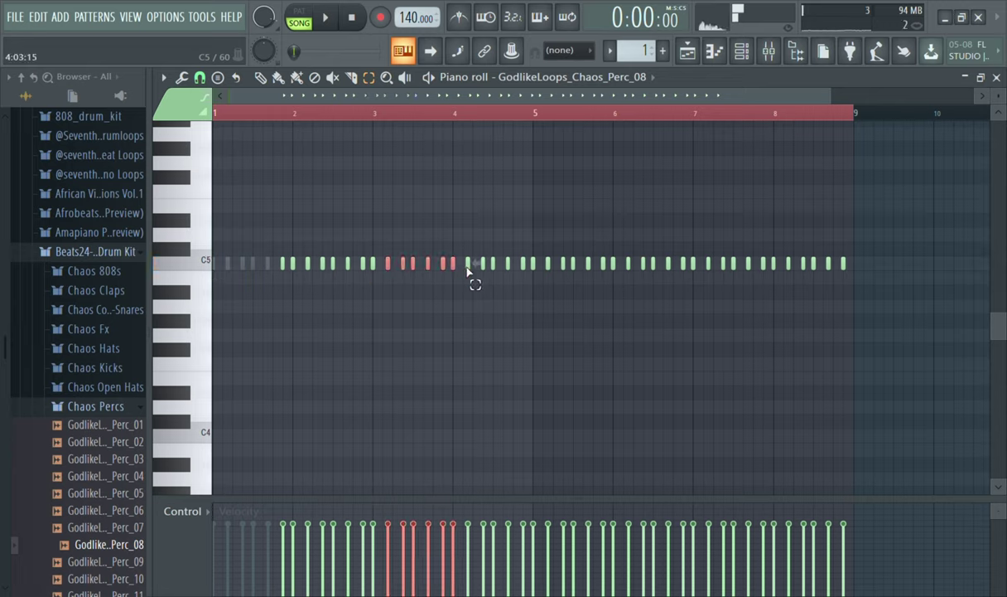
key(Delete)
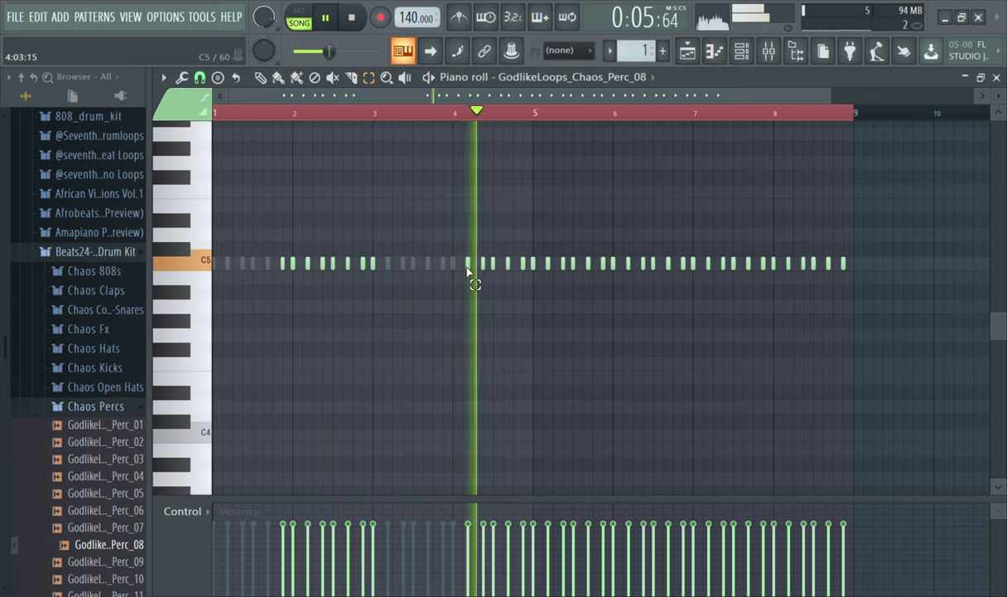
- Delete Perc_08 notes from bar 5's second hit through bar 6's first and bar 7's third through bar 8's first, and clear the selection
drag(551, 275, 609, 273)
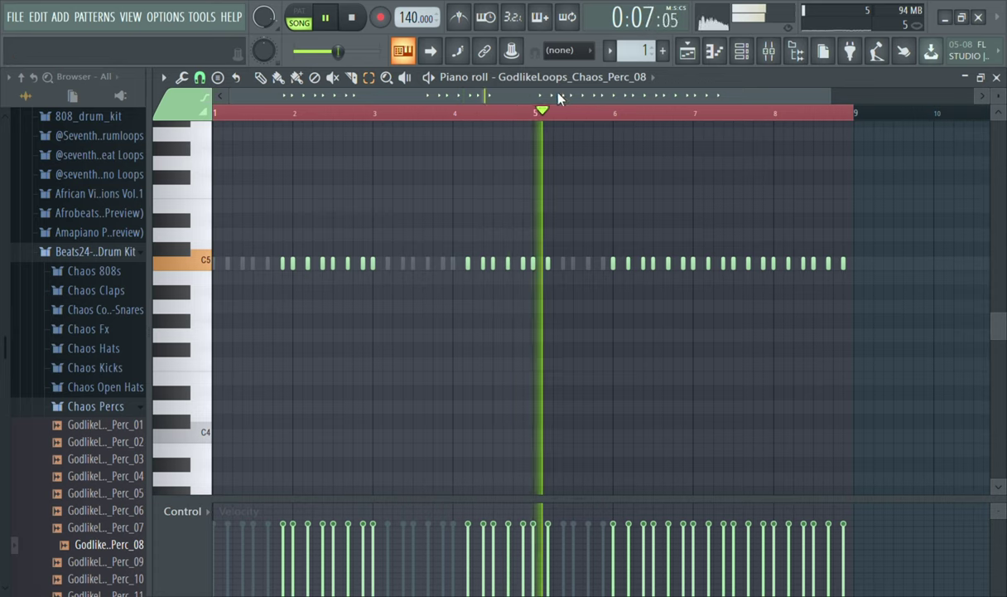
drag(560, 92, 640, 96)
click(434, 265)
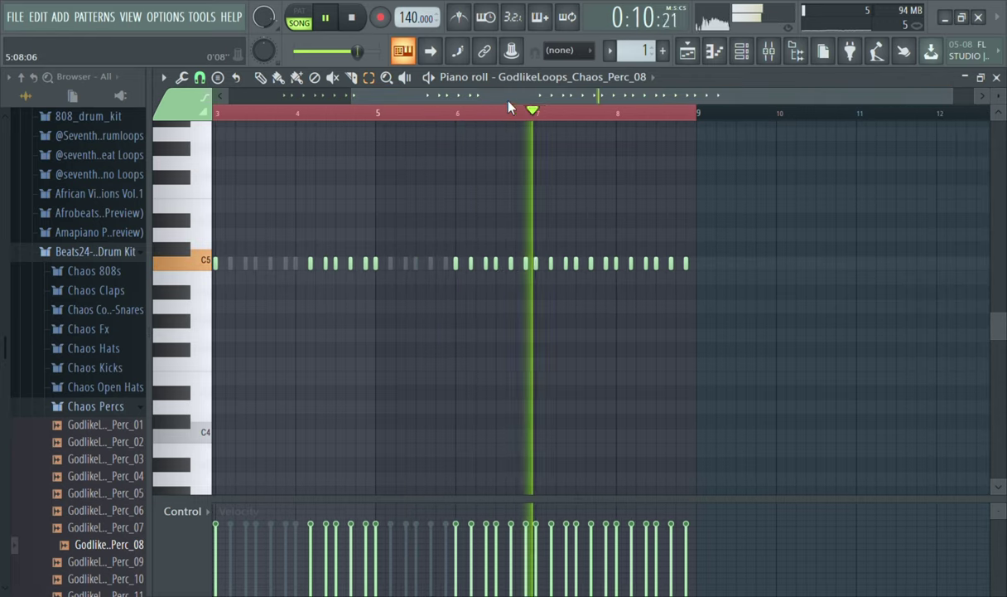
key(space)
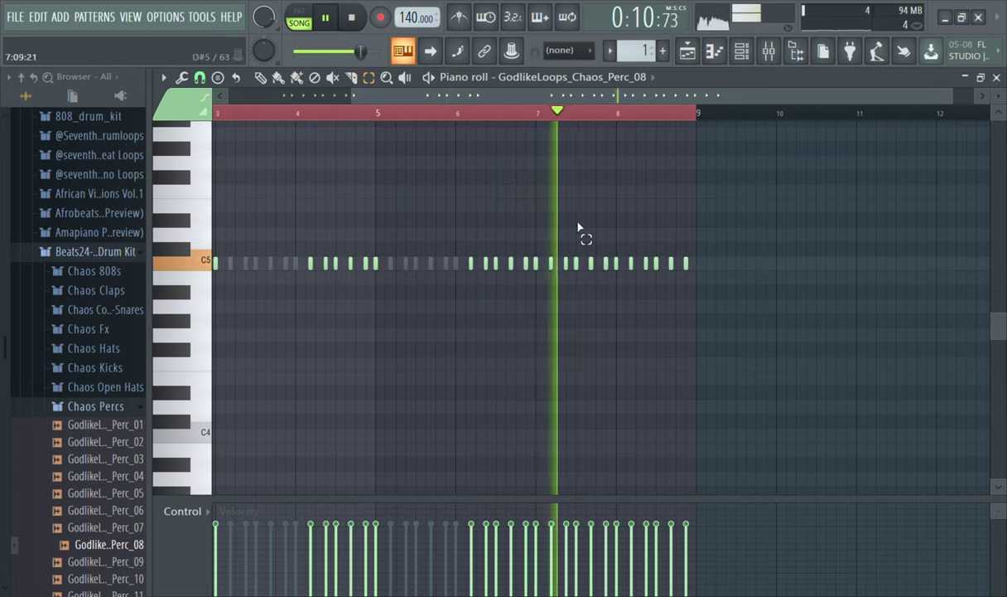
drag(553, 257, 623, 274)
key(space)
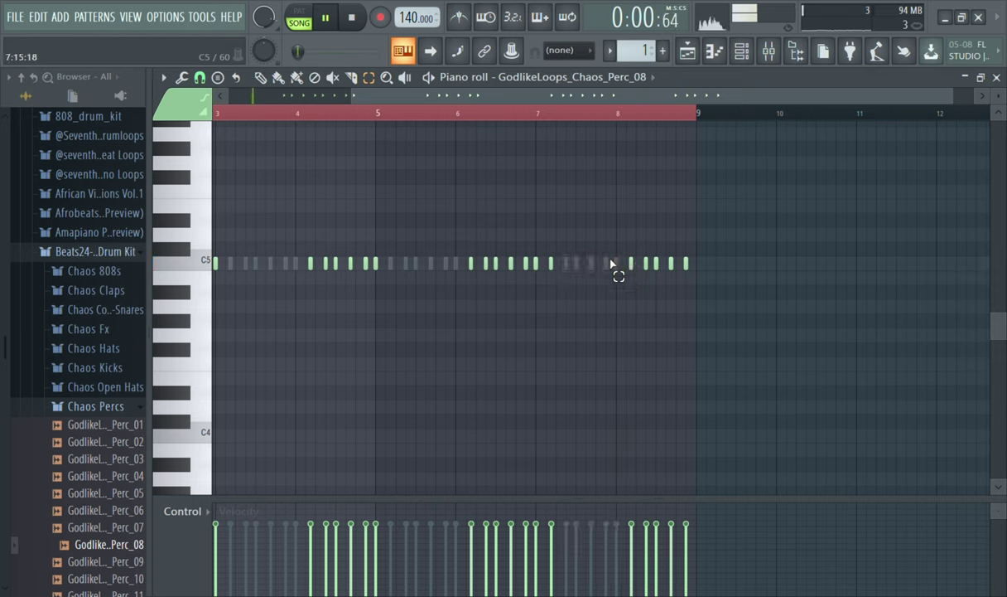
ctrl+click(428, 110)
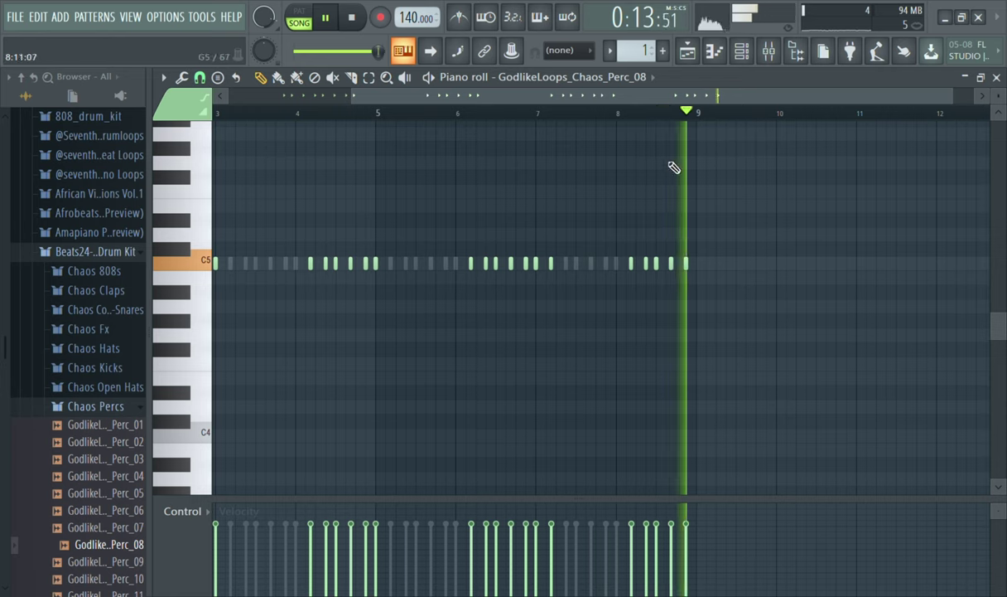
- Mute the Cobra Clap 6 channel and check Perc_08 in song playback with its channel settings open, closing them again
key(space)
click(742, 50)
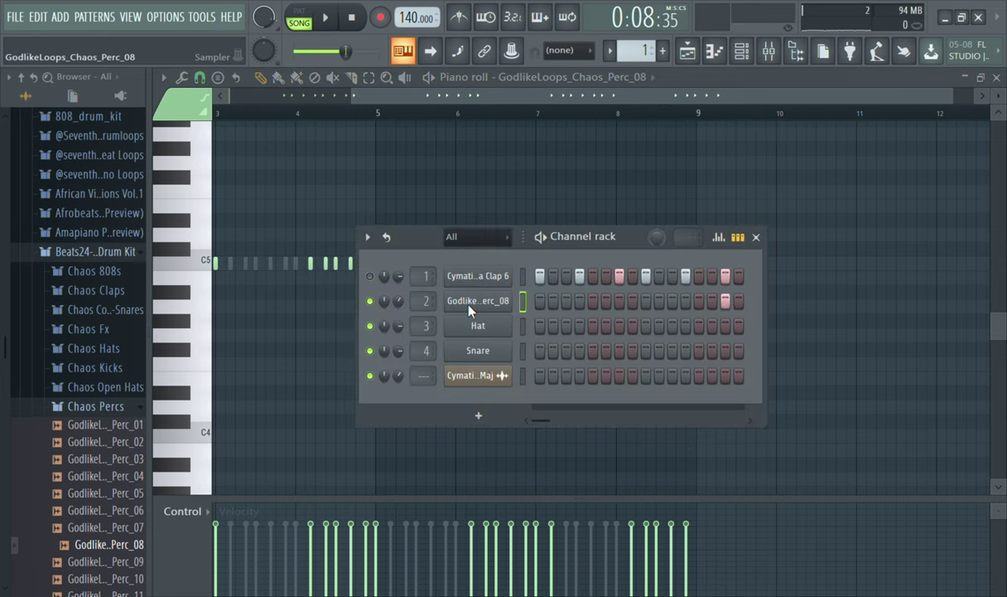
click(470, 310)
key(space)
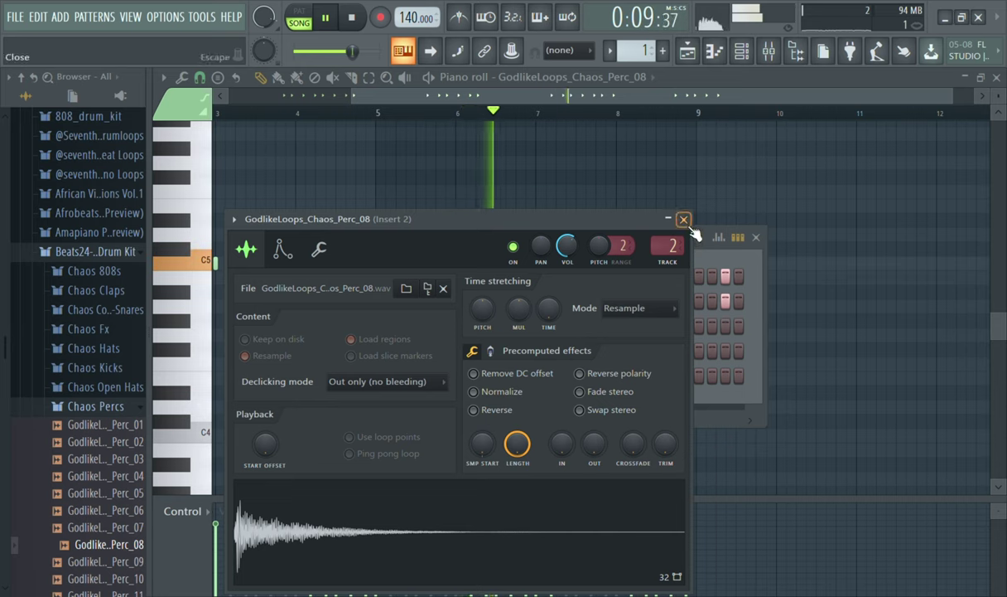
click(685, 219)
key(space)
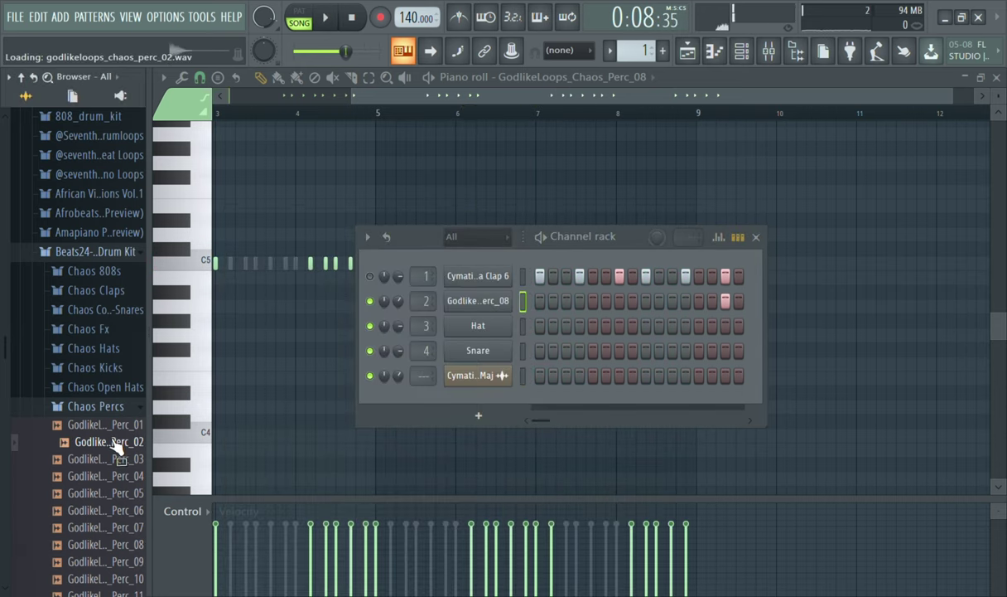
- Try GodlikeLoops_Chaos_Clap_05 in place of the Perc_08 sample, and swap it for GodlikeLoops_Chaos_CS_01
click(118, 411)
click(128, 291)
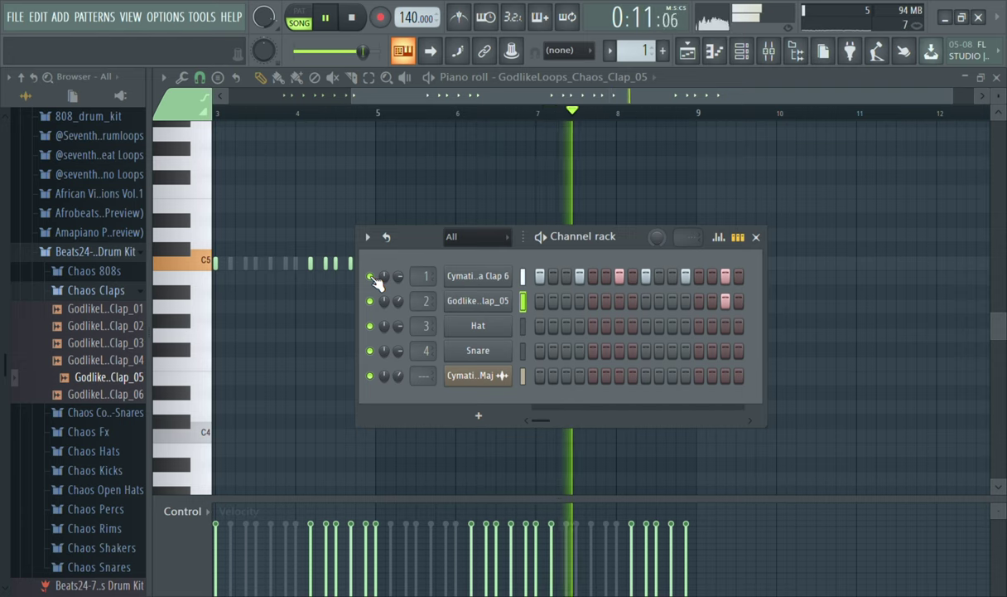
click(135, 295)
click(128, 313)
click(125, 328)
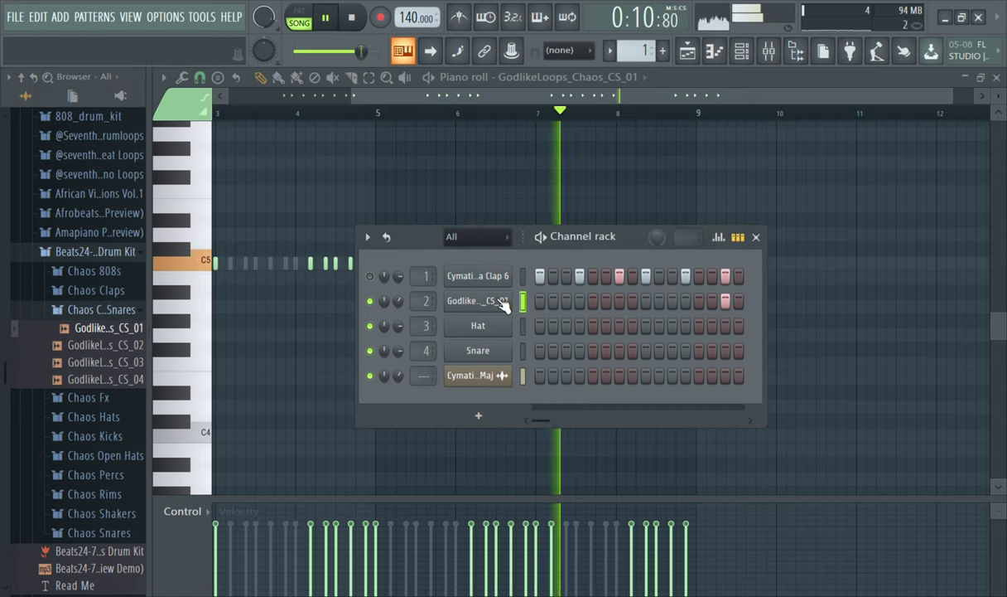
- Add a C5 hit at 2:02 to the CS_01 part after trying and deleting one at 2:03, checking against song playback
click(528, 95)
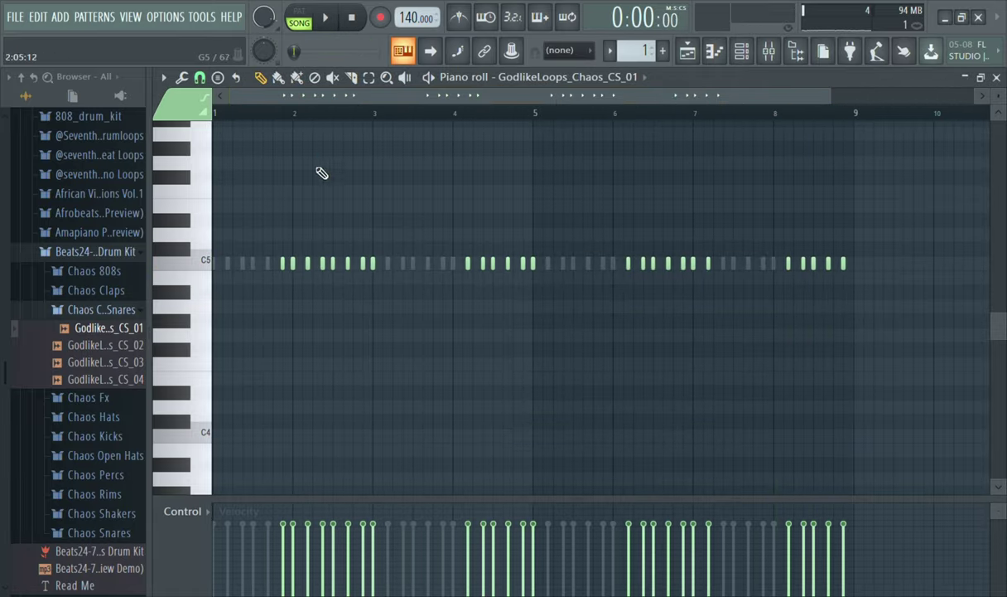
drag(841, 100, 436, 129)
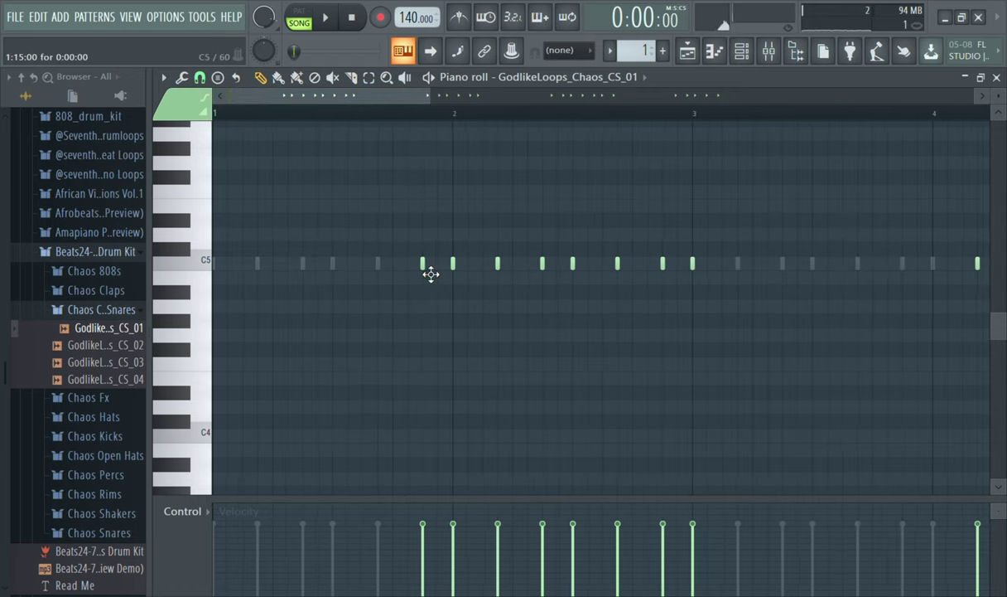
key(space)
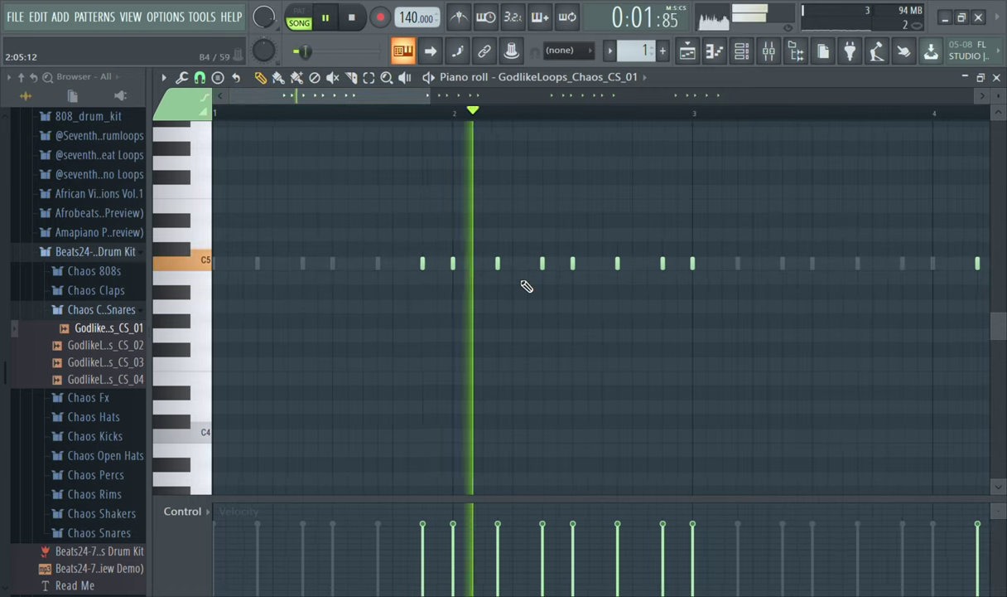
click(485, 265)
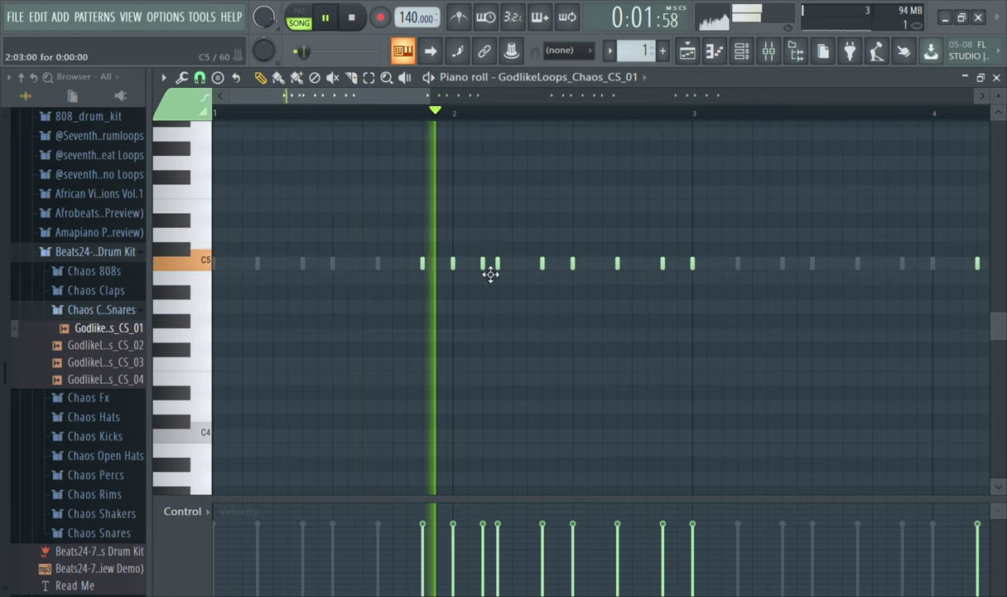
right_click(486, 264)
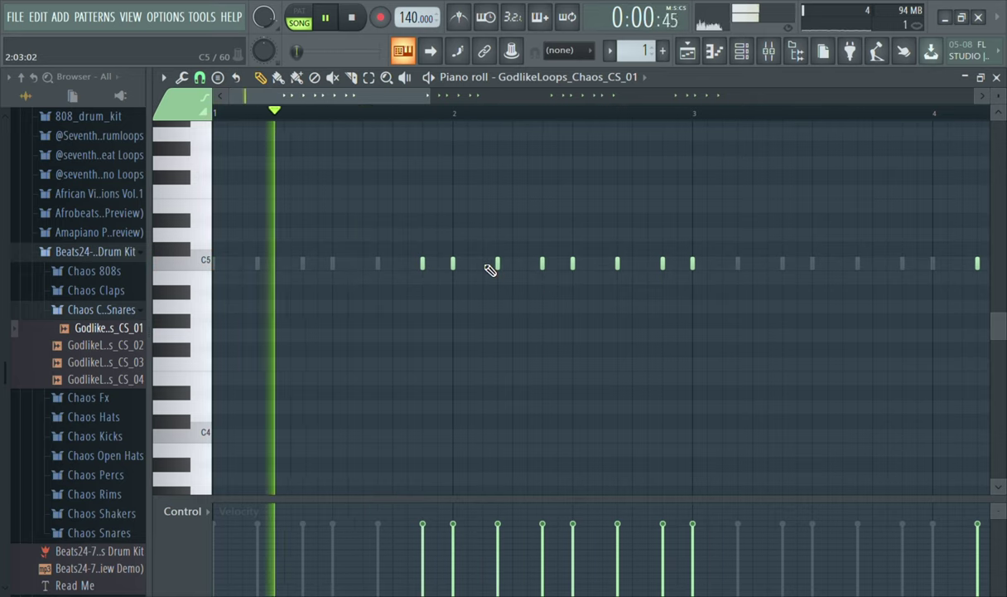
click(470, 264)
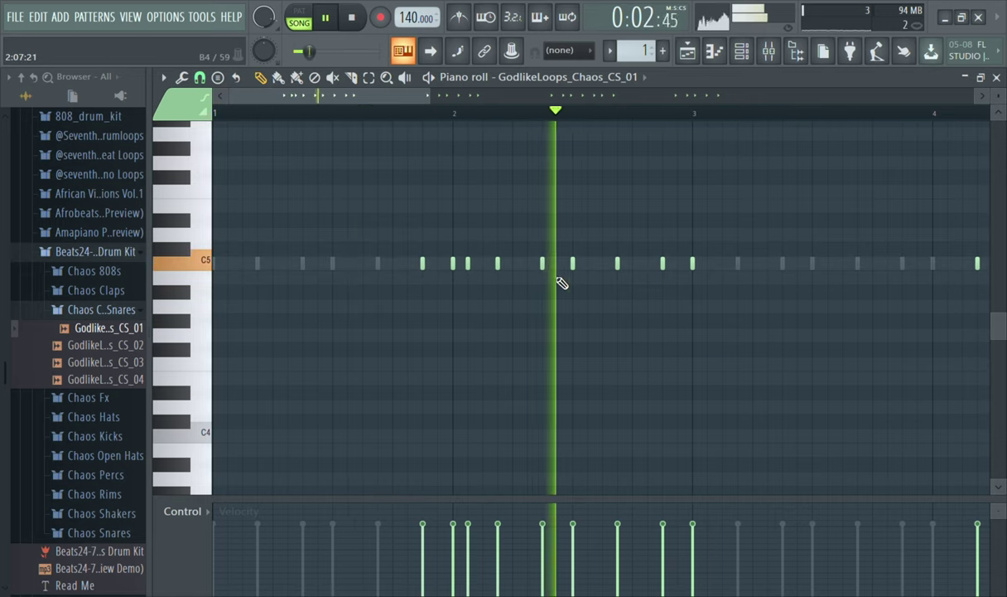
key(space)
key(space)
- Try extra C5 hits in bar 2 of the CS_01 part at 2:13, 2:14, 2:15 and 2:08, deleting each one
click(634, 264)
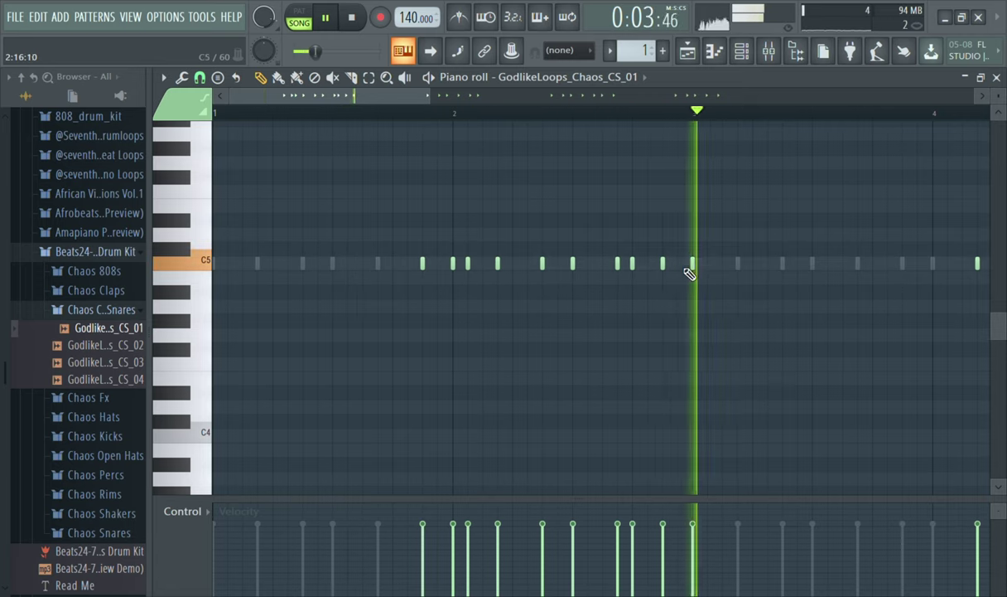
right_click(633, 265)
click(674, 264)
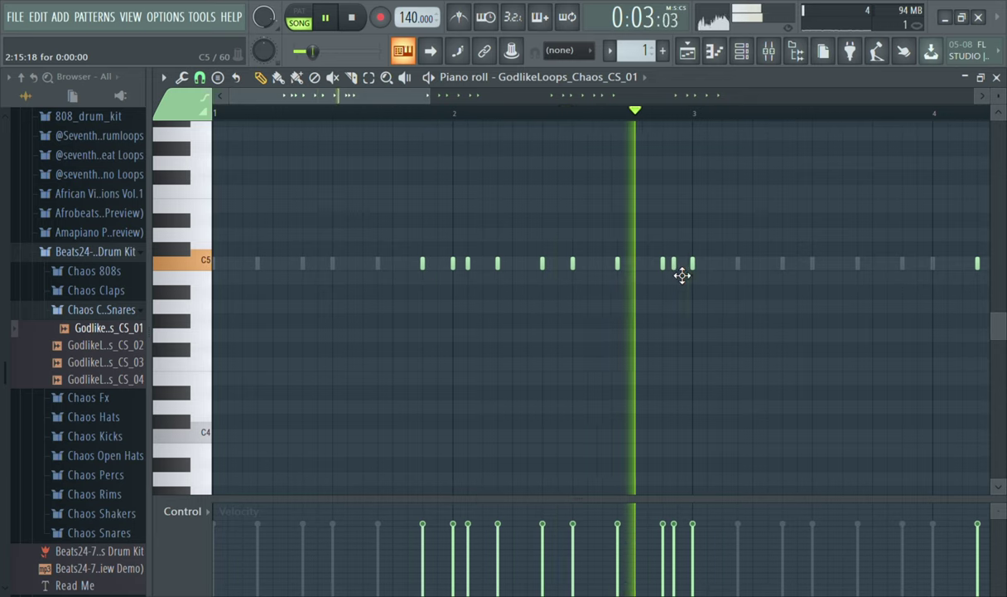
right_click(674, 264)
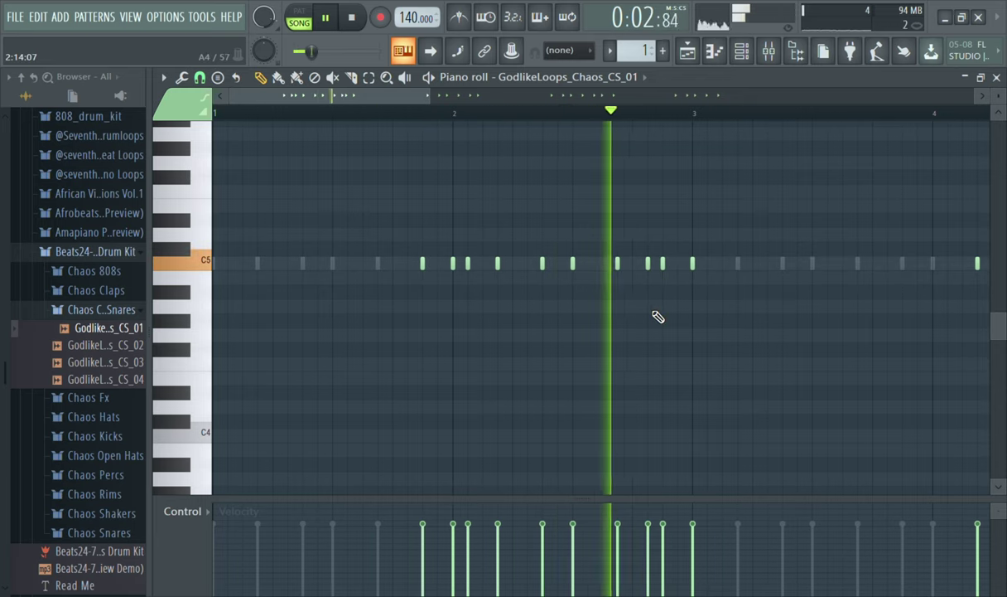
click(655, 267)
right_click(649, 266)
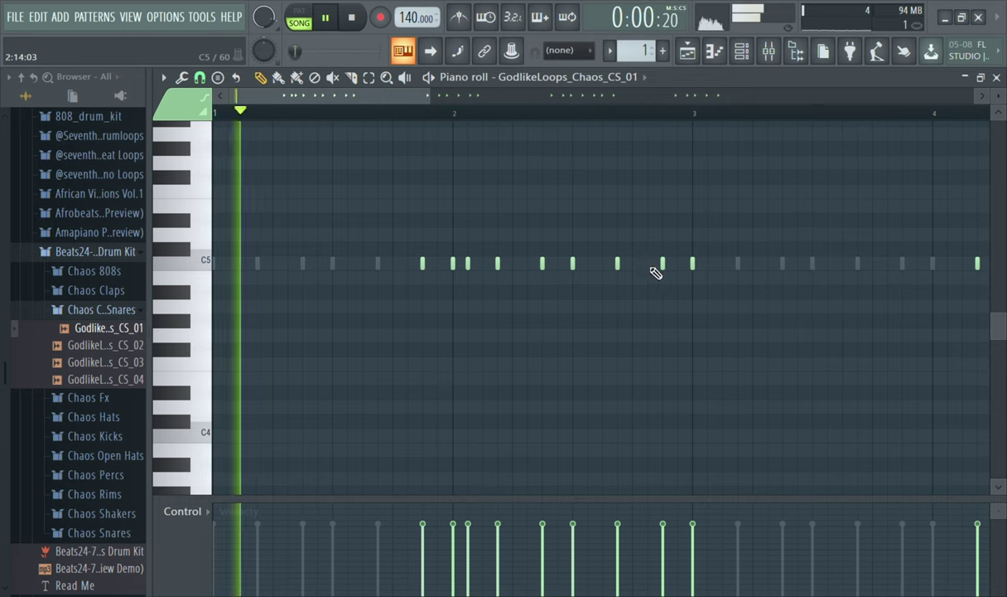
click(492, 276)
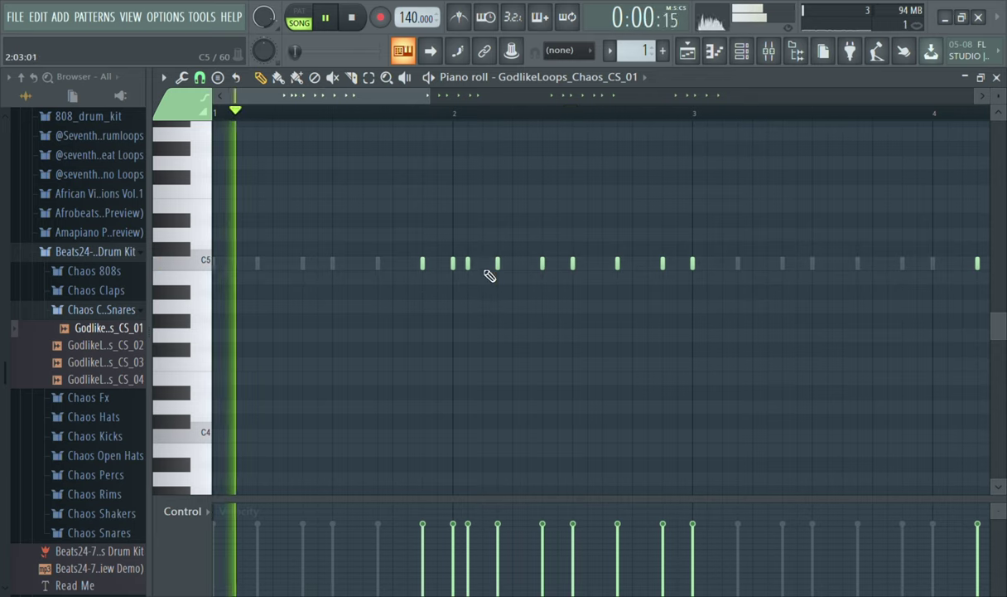
click(567, 274)
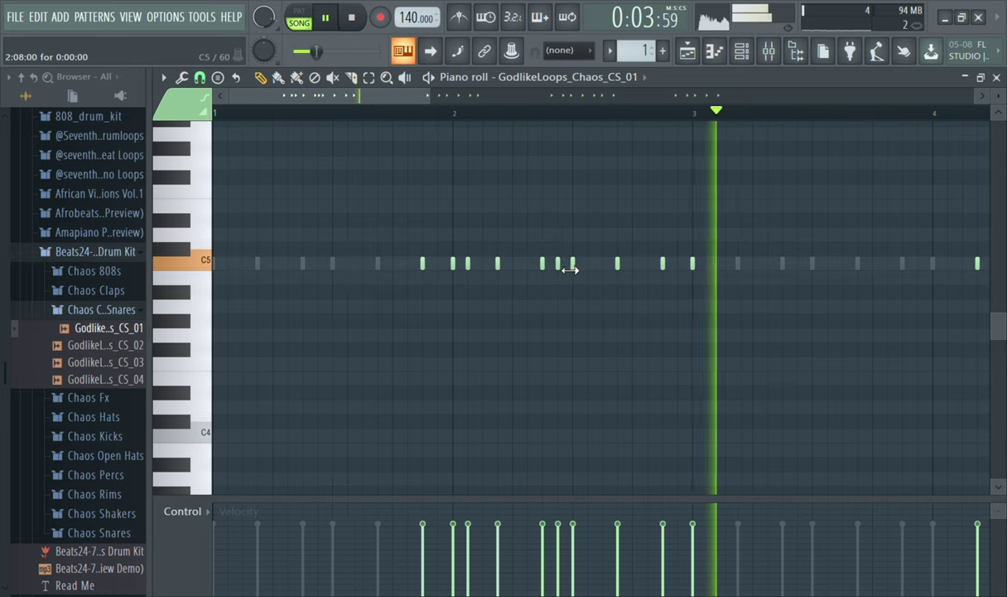
key(space)
key(space)
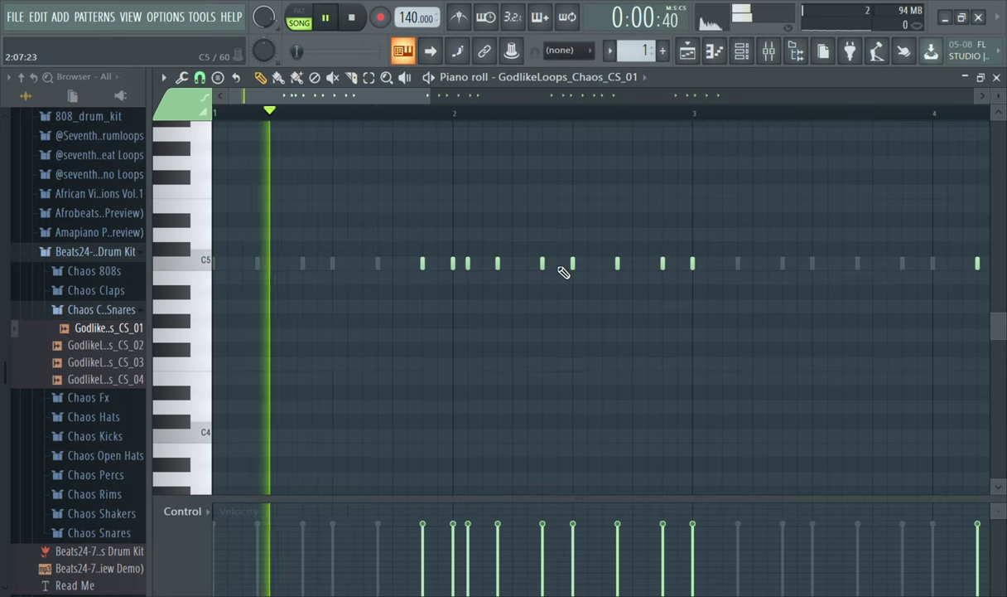
- Play the song from bar 4 and add a C5 hit at 4:10 to the CS_01 part
drag(400, 101, 523, 114)
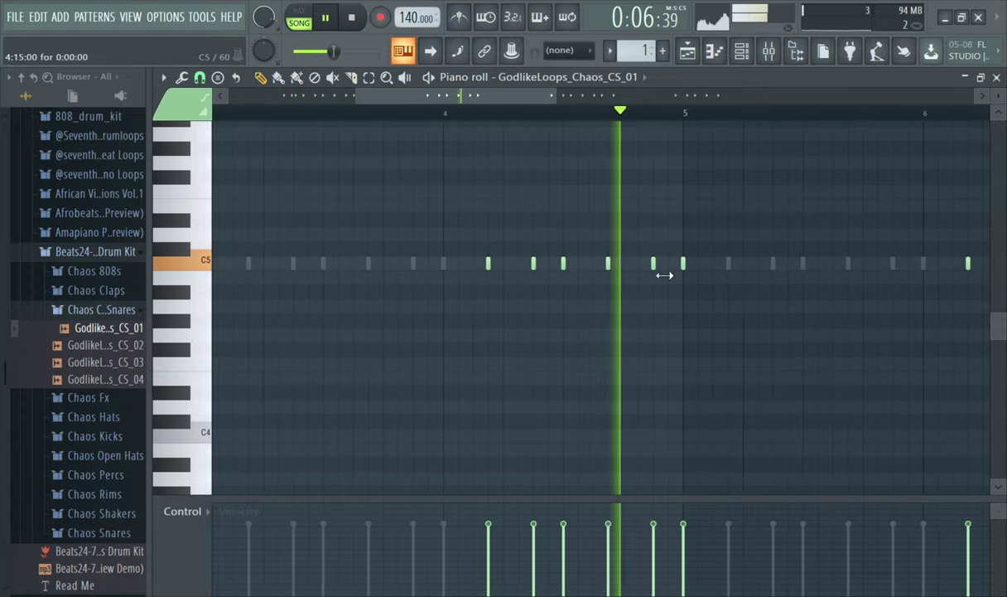
click(425, 116)
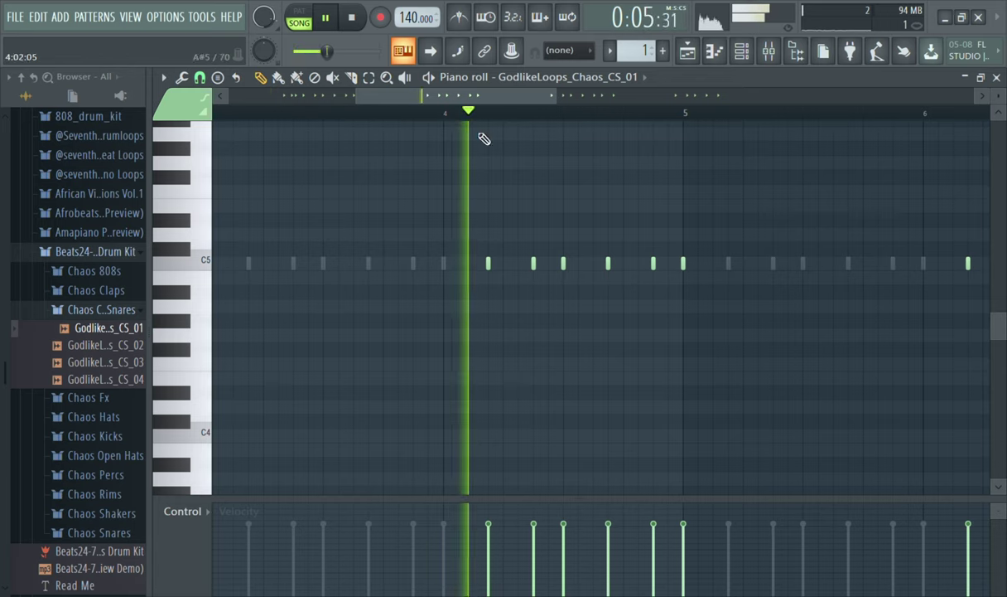
click(579, 263)
key(space)
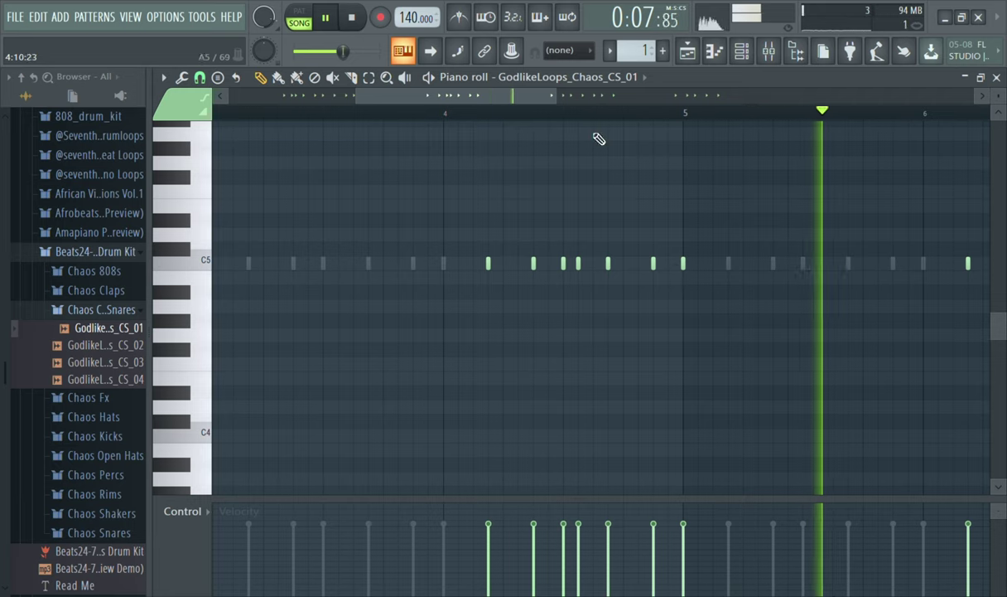
- Add a C5 hit at 6:10 to the CS_01 part, and try one at 7:05 and delete it
drag(533, 97, 663, 116)
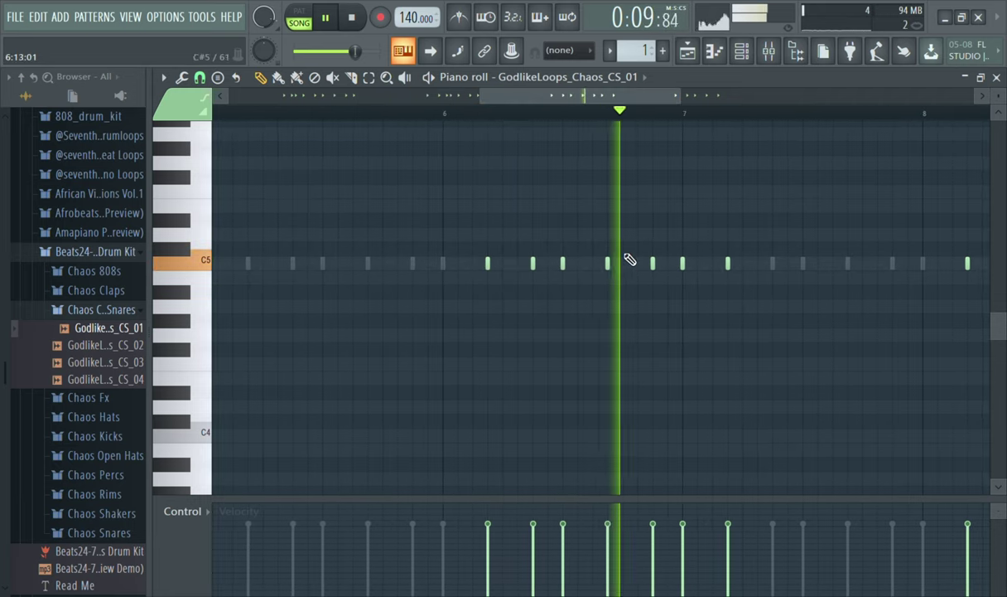
key(space)
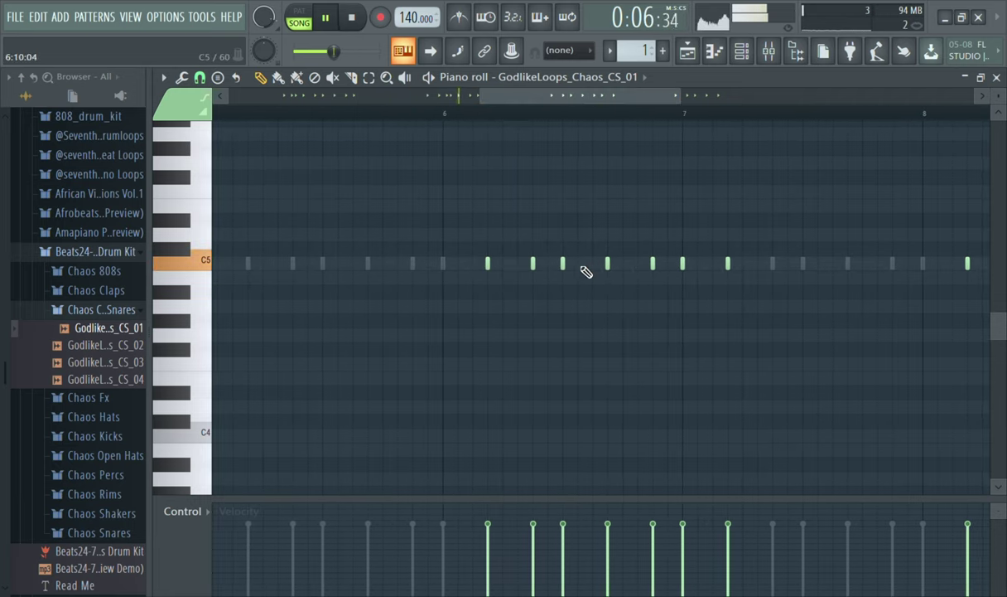
right_click(584, 273)
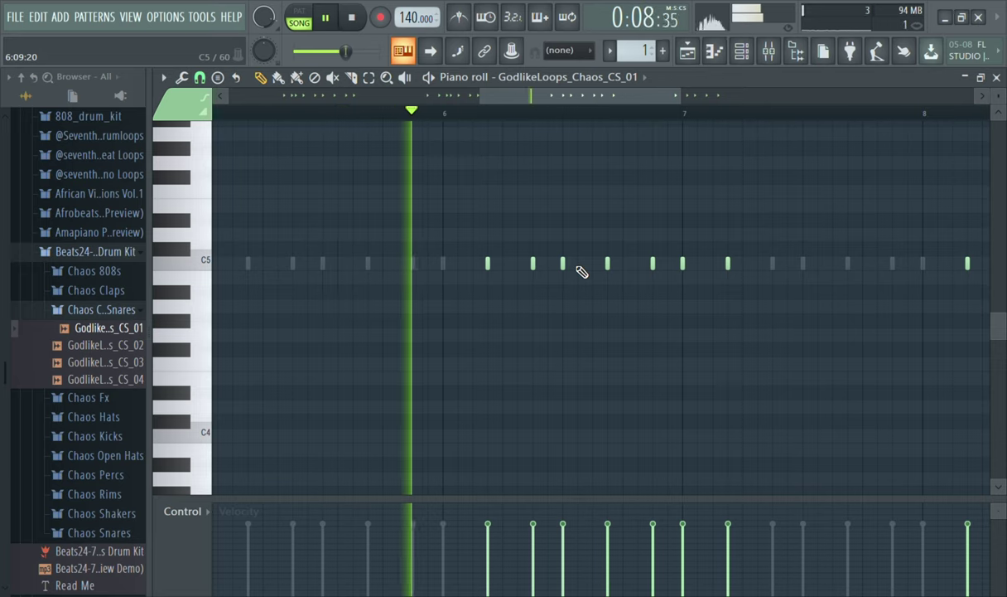
click(580, 266)
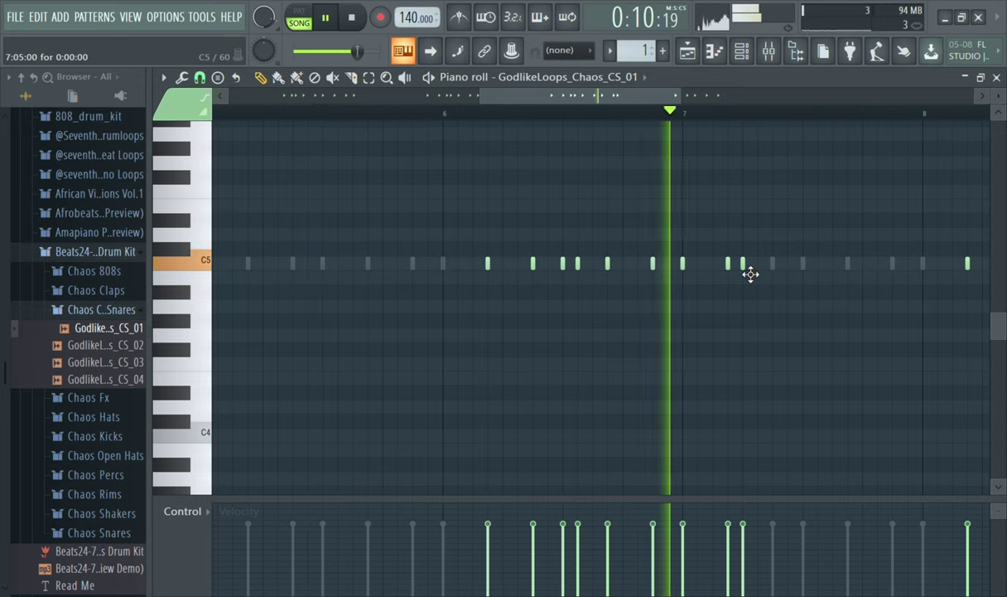
right_click(746, 266)
key(space)
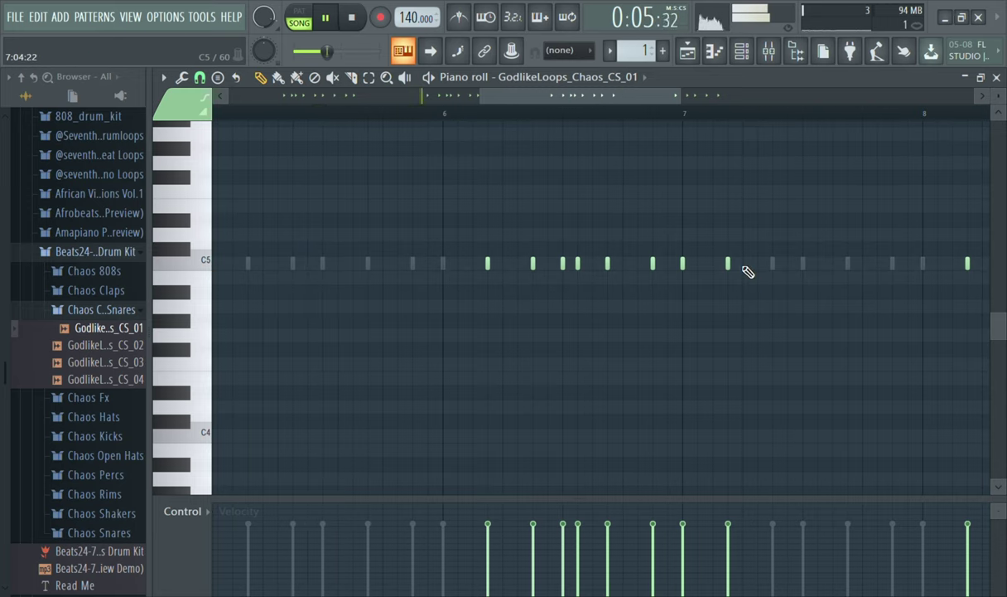
- Try a C5 hit at 8:16 at the end of the CS_01 part and delete it, restarting playback
drag(621, 95, 747, 273)
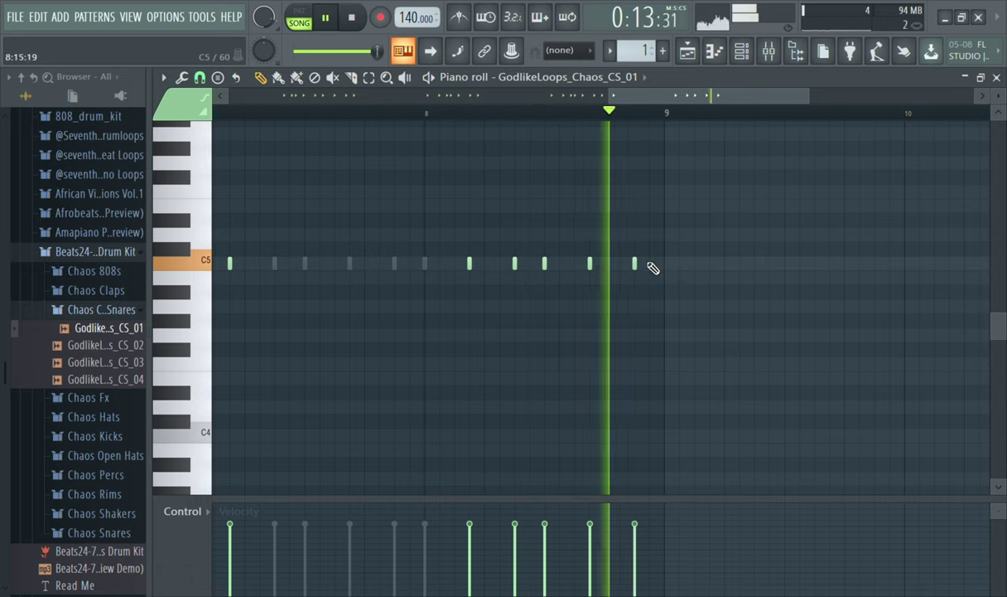
click(654, 266)
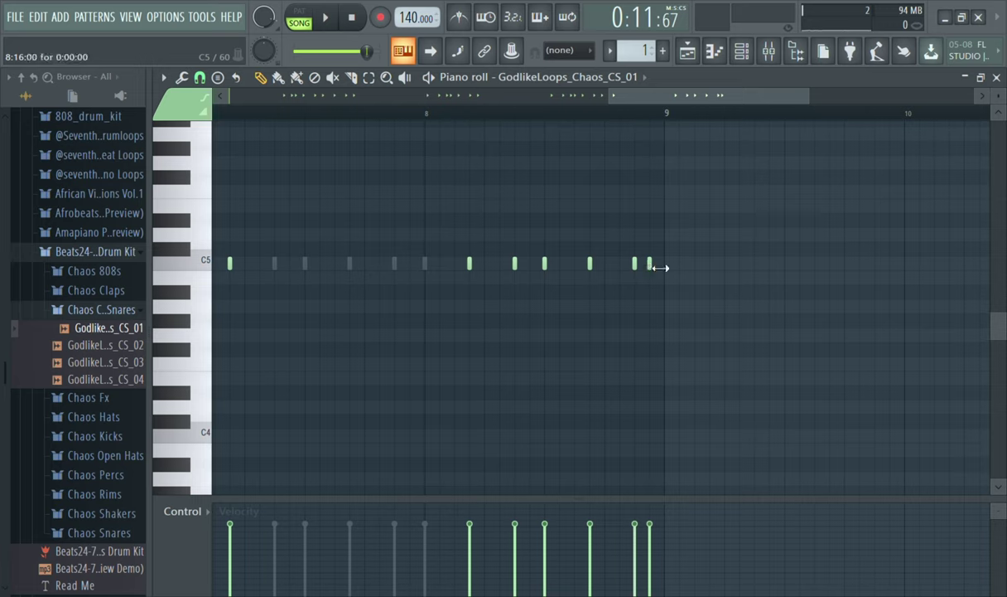
right_click(655, 265)
key(space)
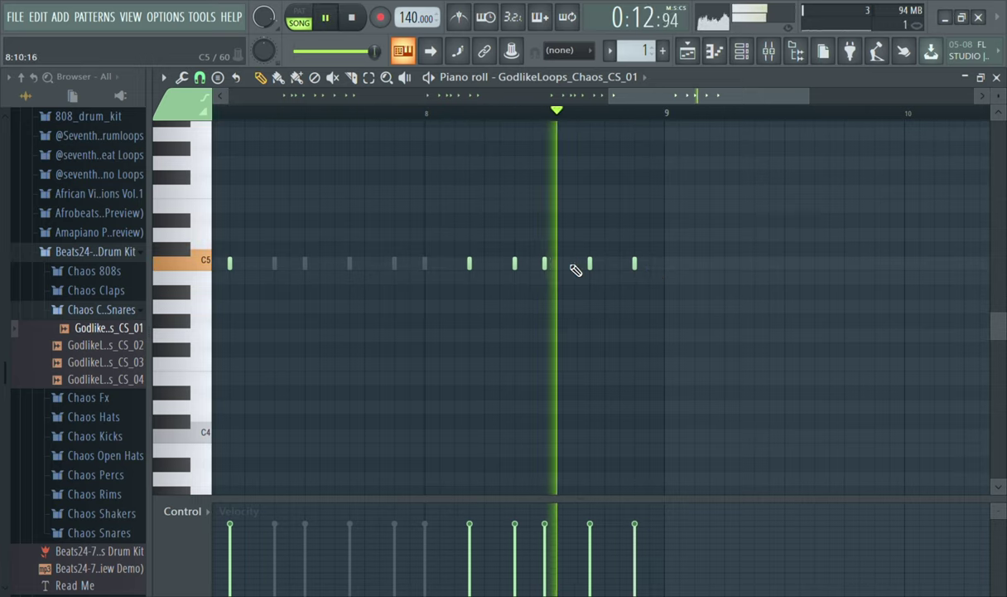
- Show the channel rack, unmute the Cymatics Cobra Clap 6 channel and play the song from the start
click(741, 51)
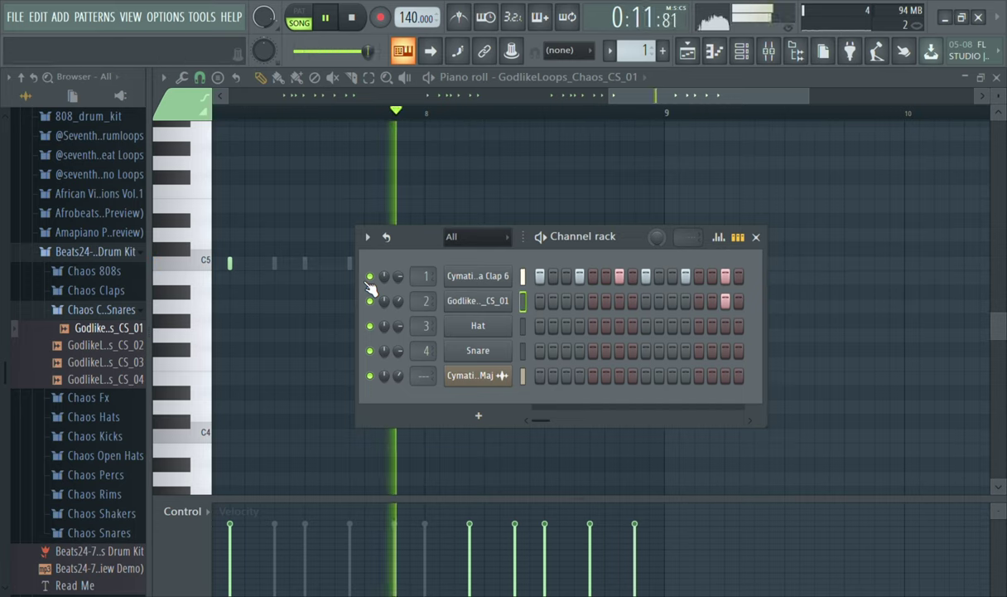
click(352, 18)
key(space)
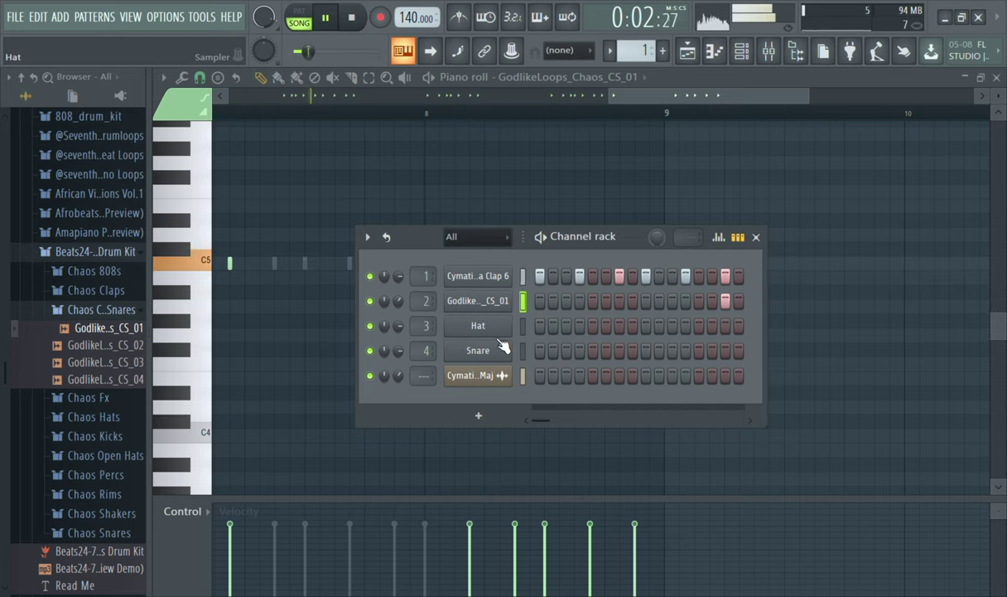
- Raise the sample fade-out of the CS_01 channel slightly, close its channel settings and stop playback
click(478, 300)
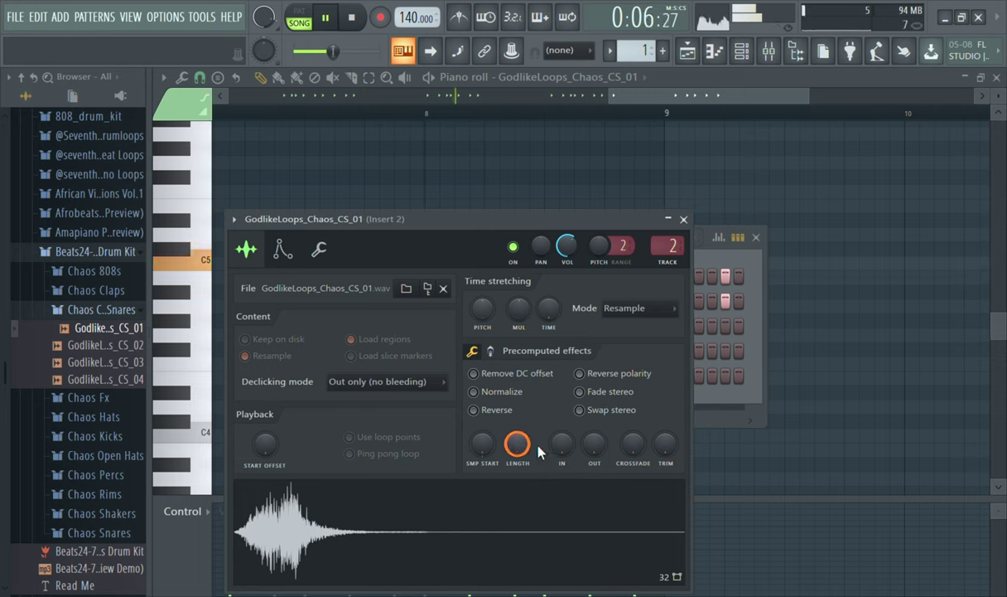
drag(590, 448, 590, 429)
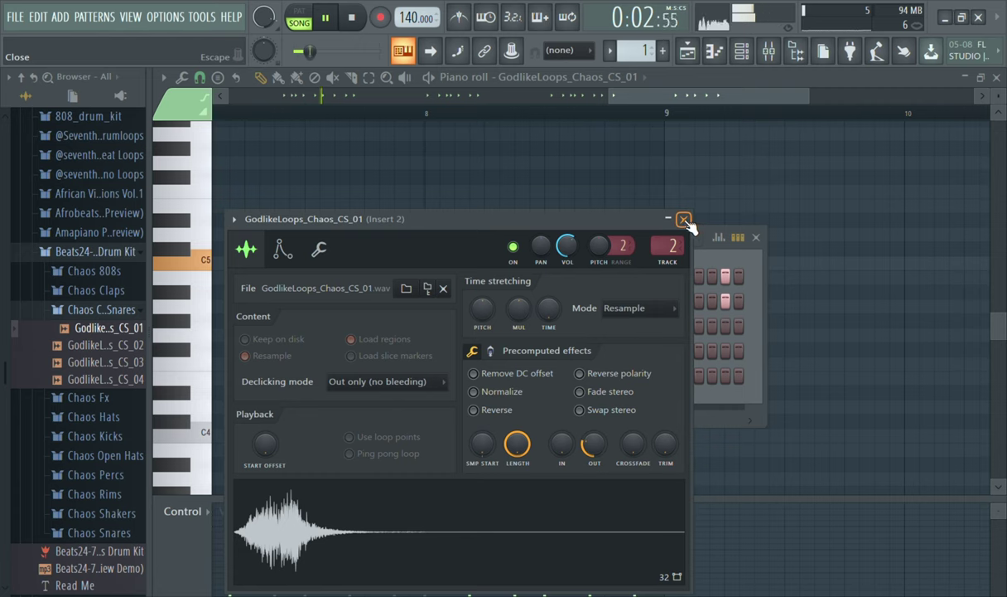
click(684, 219)
key(space)
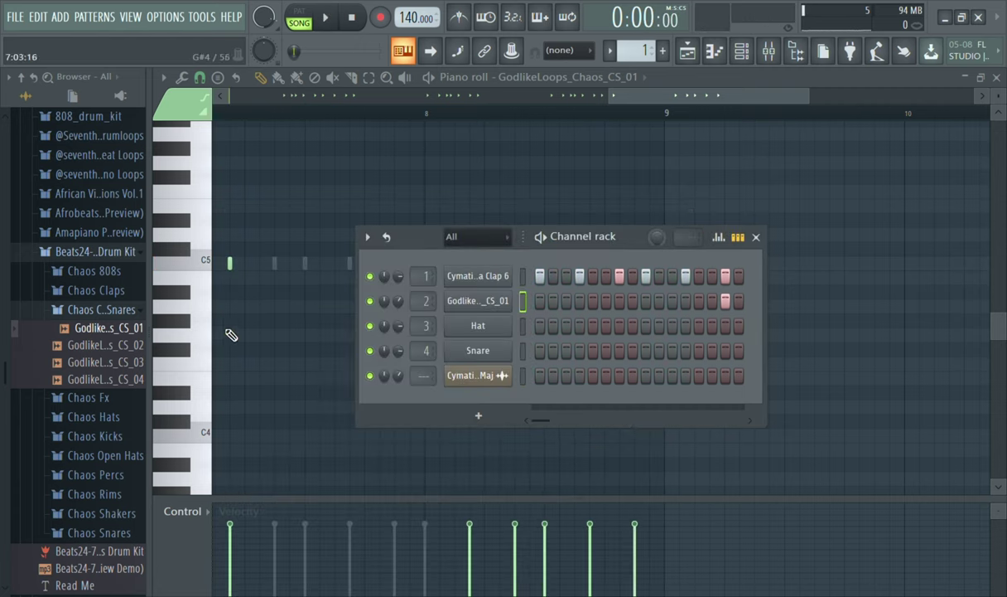
- Preview Chaos Rims 01 to 03, replace the CS_01 sample with GodlikeLoops_Chaos_Rim_02 and check it in song playback
click(137, 312)
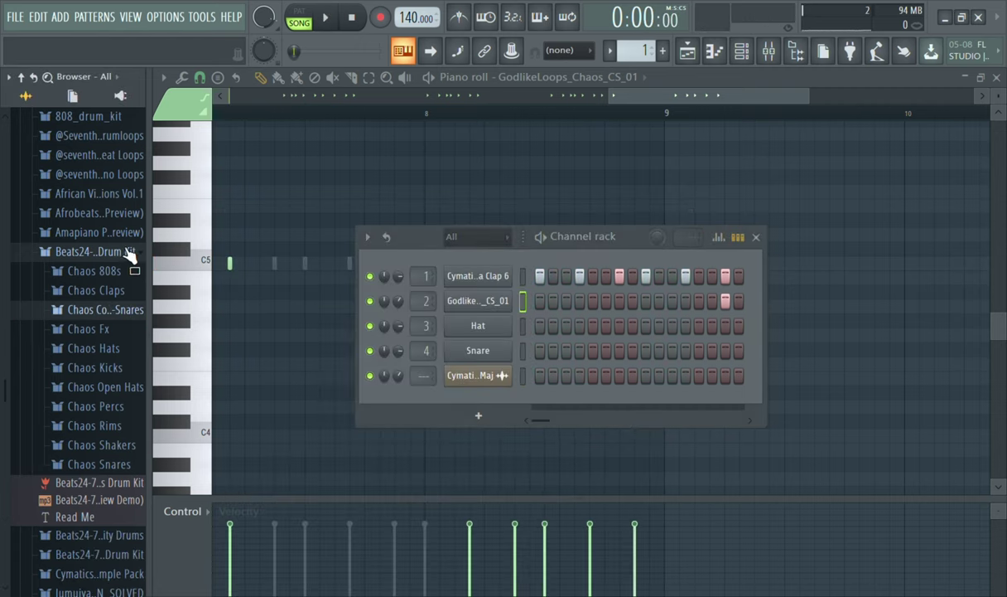
click(104, 427)
click(106, 444)
click(105, 461)
click(106, 478)
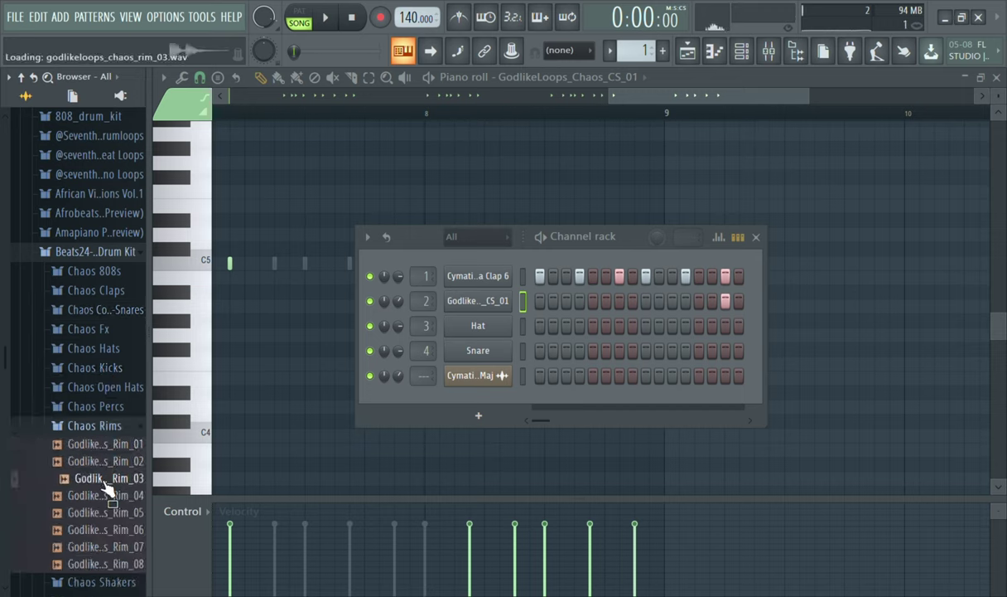
drag(105, 461, 412, 329)
drag(477, 306, 481, 306)
key(space)
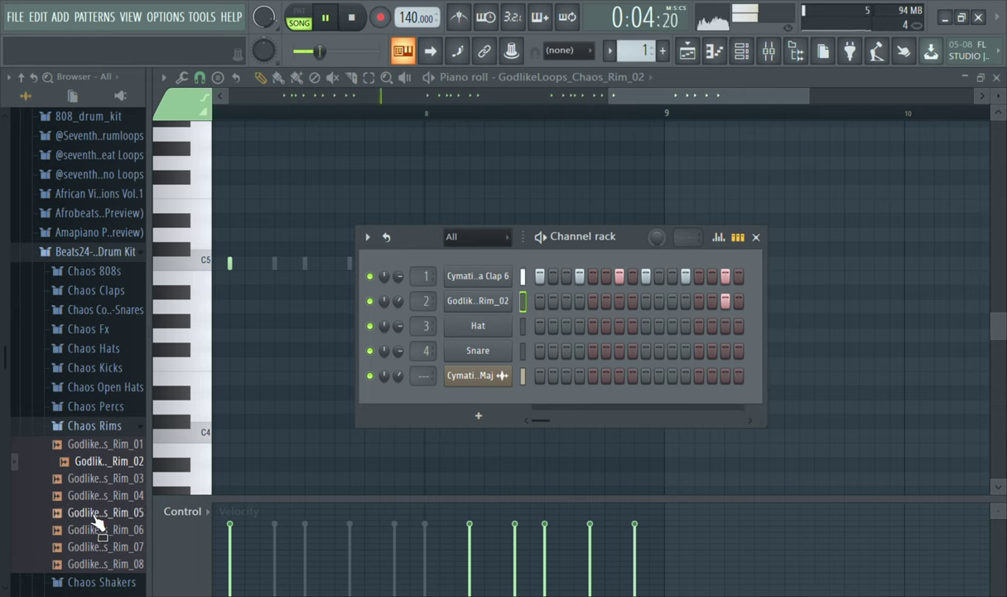
- Preview Chaos Rims 03 and 04, replace the Rim_02 sample with GodlikeLoops_Chaos_Rim_04 and check it in song playback
key(space)
click(126, 479)
click(128, 495)
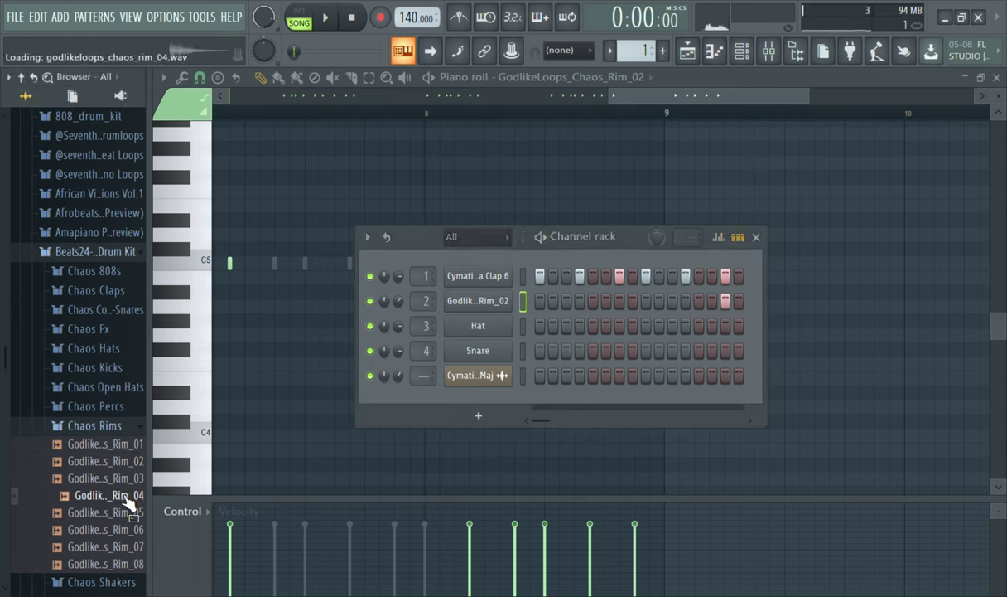
drag(128, 505, 440, 332)
drag(494, 304, 498, 306)
key(space)
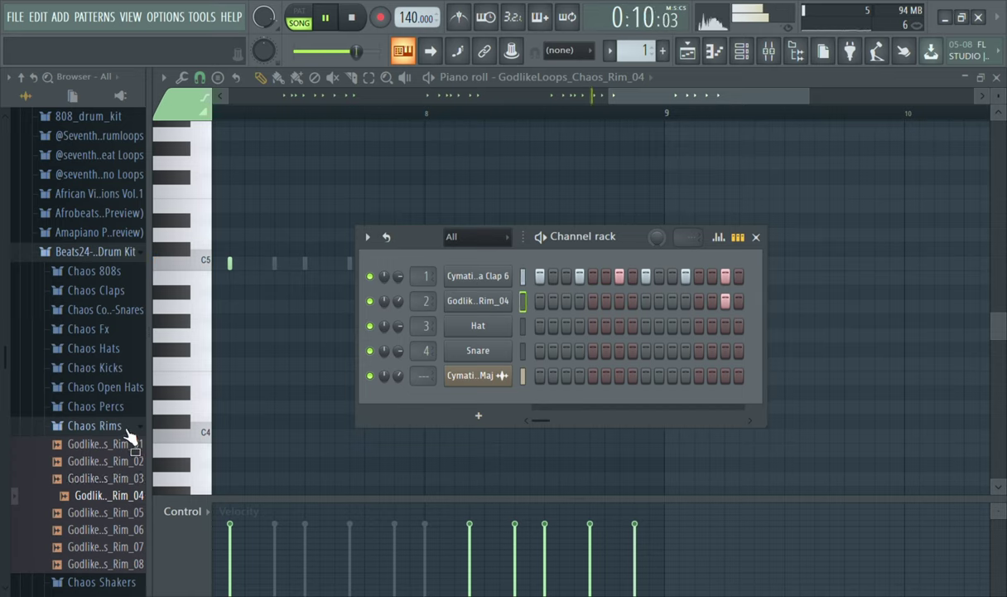
- Preview Chaos Rims 05 and 06, replace the Rim_04 sample with GodlikeLoops_Chaos_Rim_07 and play the song
click(120, 515)
click(125, 531)
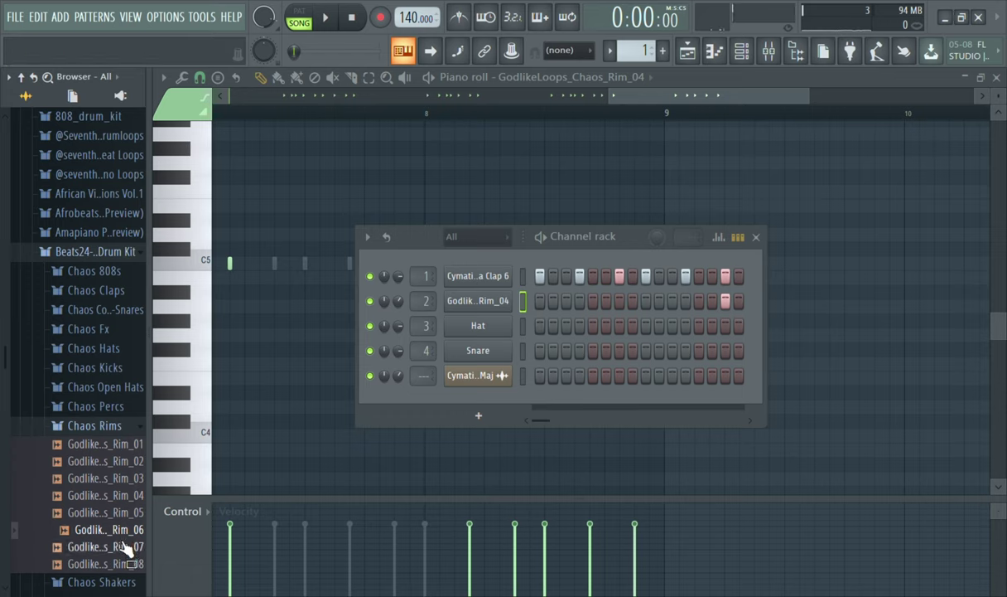
drag(124, 547, 348, 392)
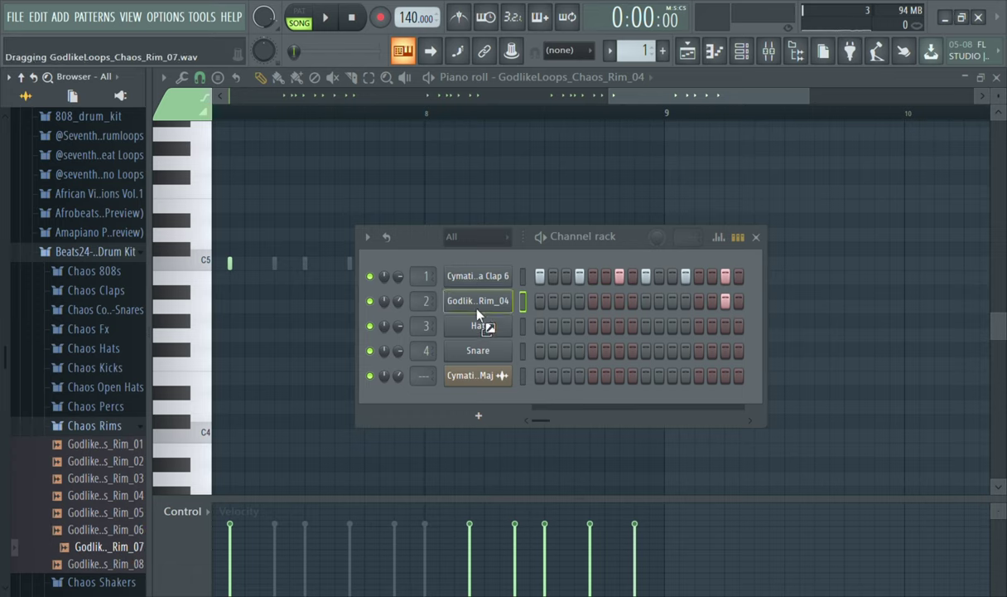
drag(477, 313, 491, 300)
key(space)
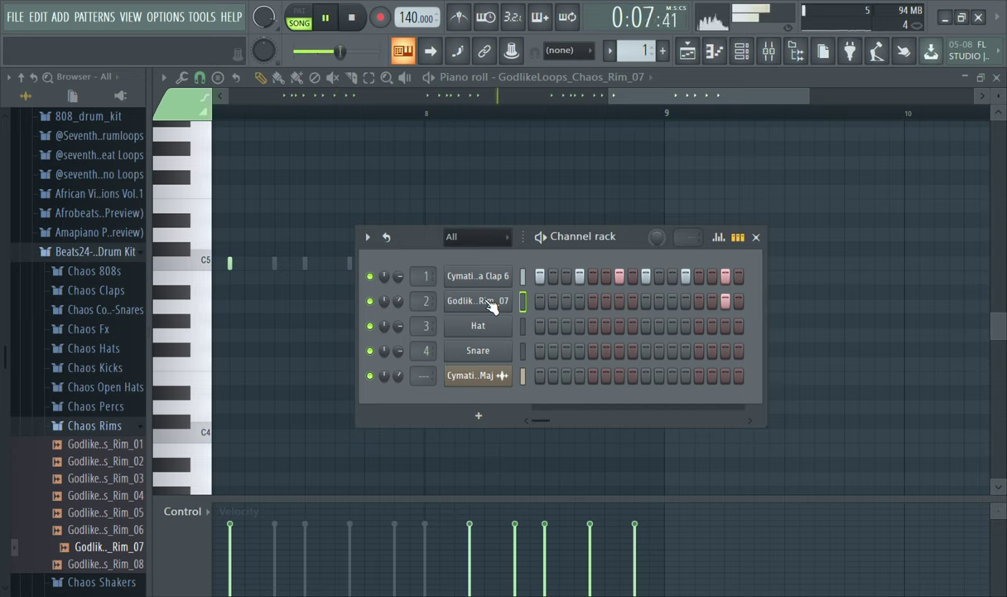
- Add C5 hits at 7:15 and 8:01 to the Rim_07 part, hiding the channel rack and replaying the song from 7:11
key(F6)
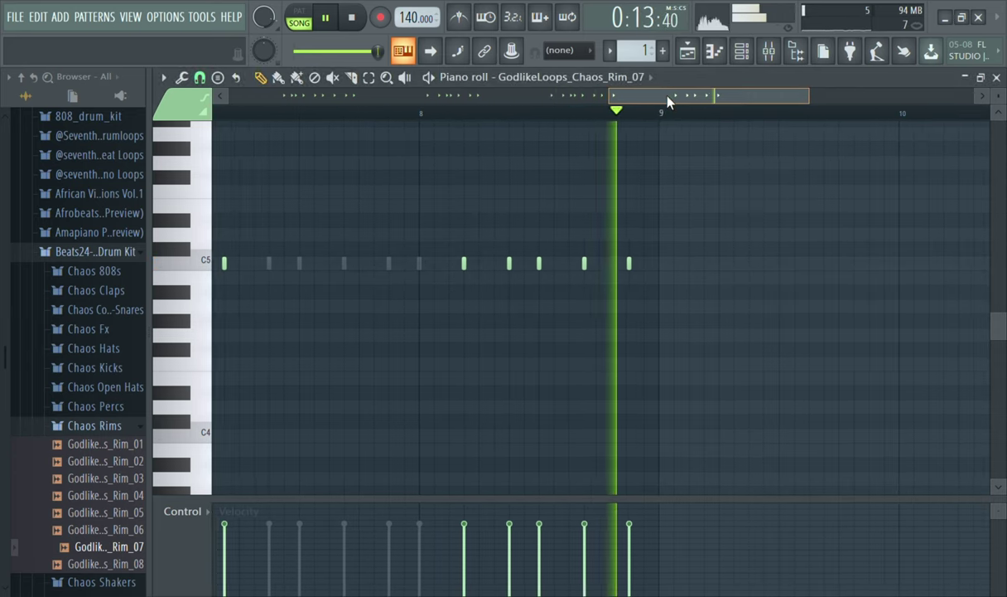
click(342, 114)
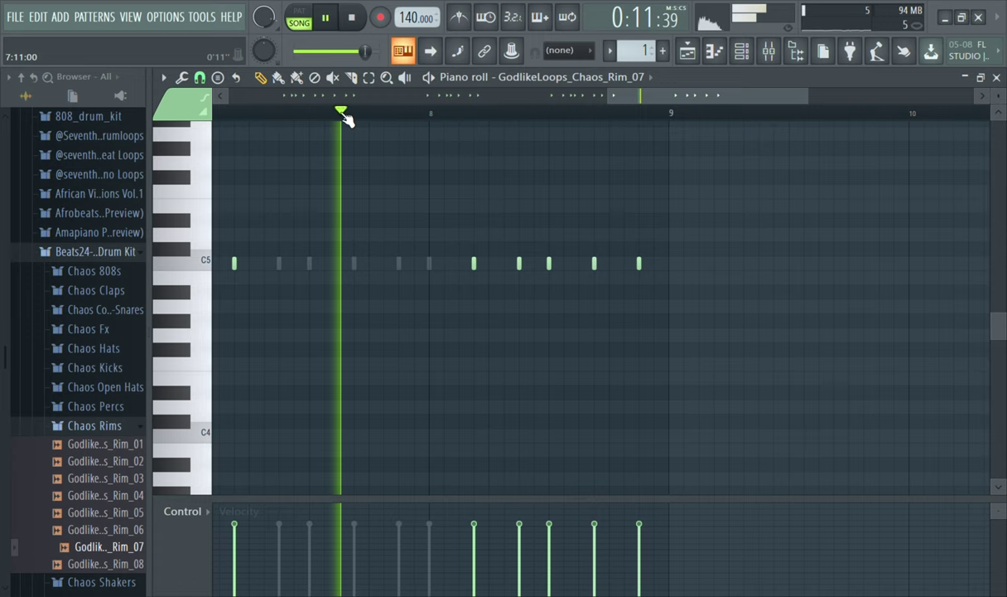
click(405, 266)
key(space)
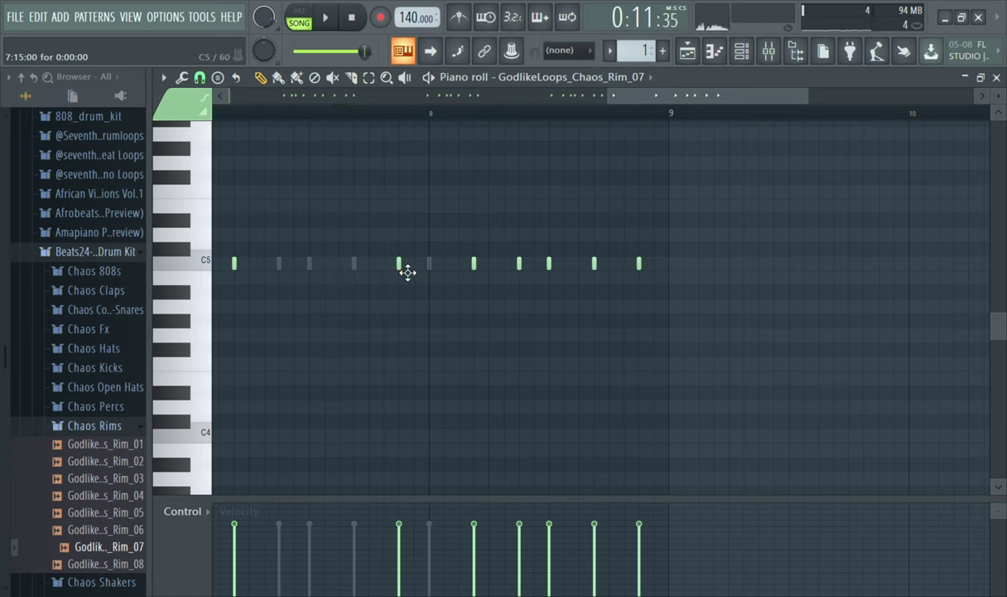
key(space)
key(space)
key(space)
click(429, 265)
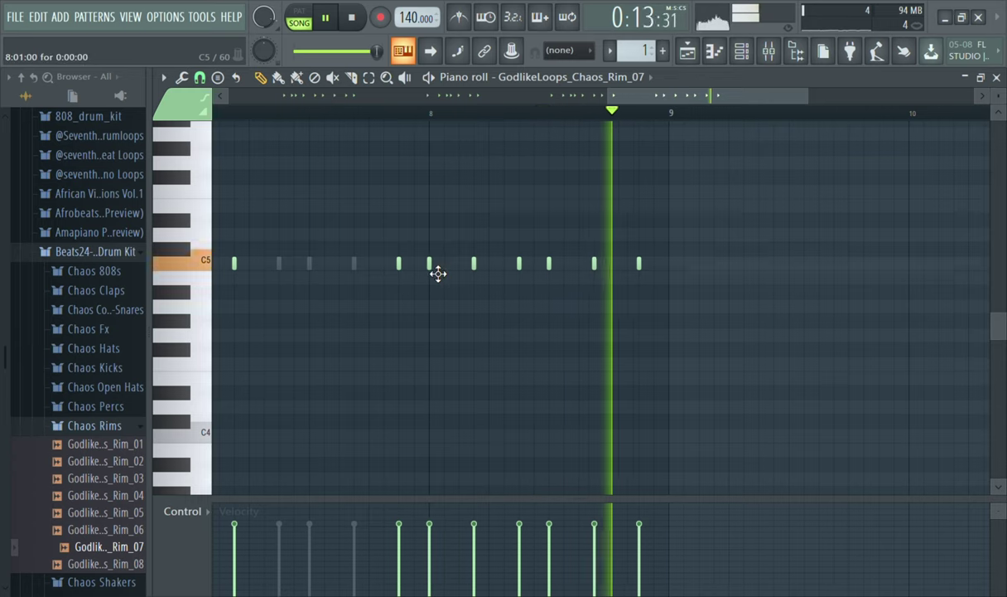
key(space)
key(space)
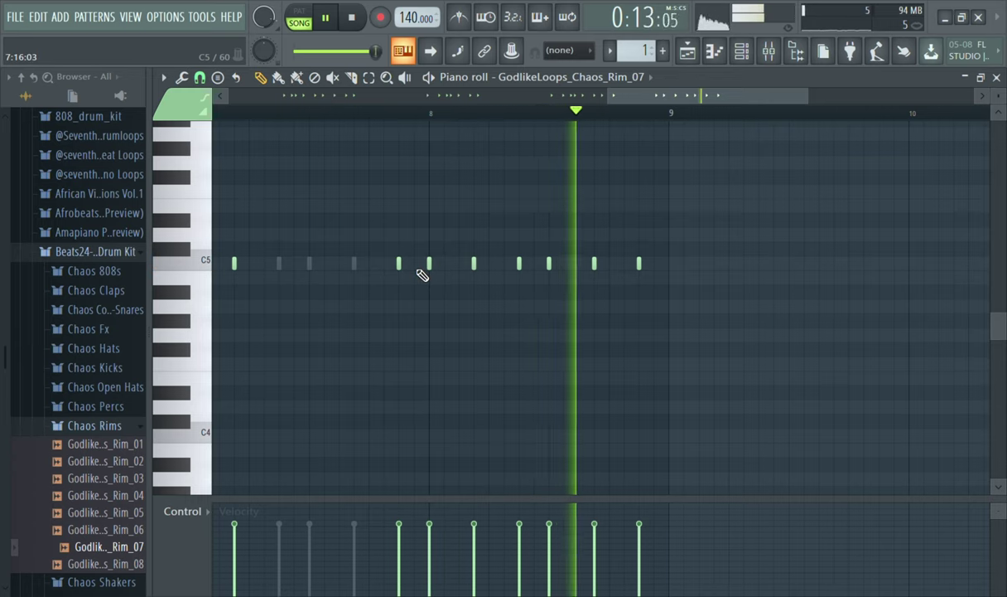
- Try an extra C5 hit at 7:16 in the Rim_07 part, then delete it and restart playback
click(415, 265)
key(space)
key(space)
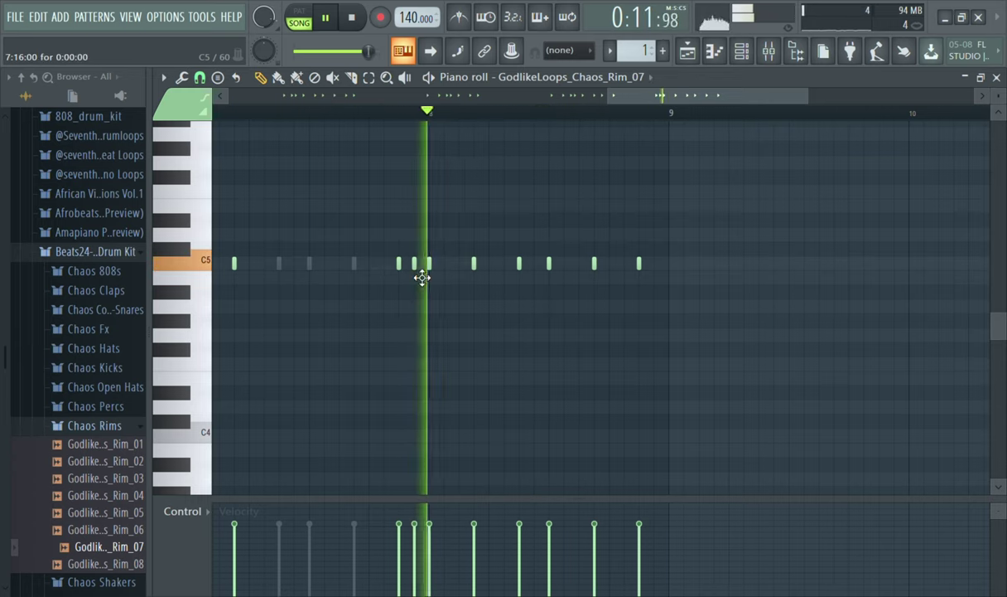
right_click(415, 265)
key(space)
key(space)
- Add C5 hits at 8:02 and 8:13 to the Rim_07 part, restarting playback between them to check the rhythm
click(445, 265)
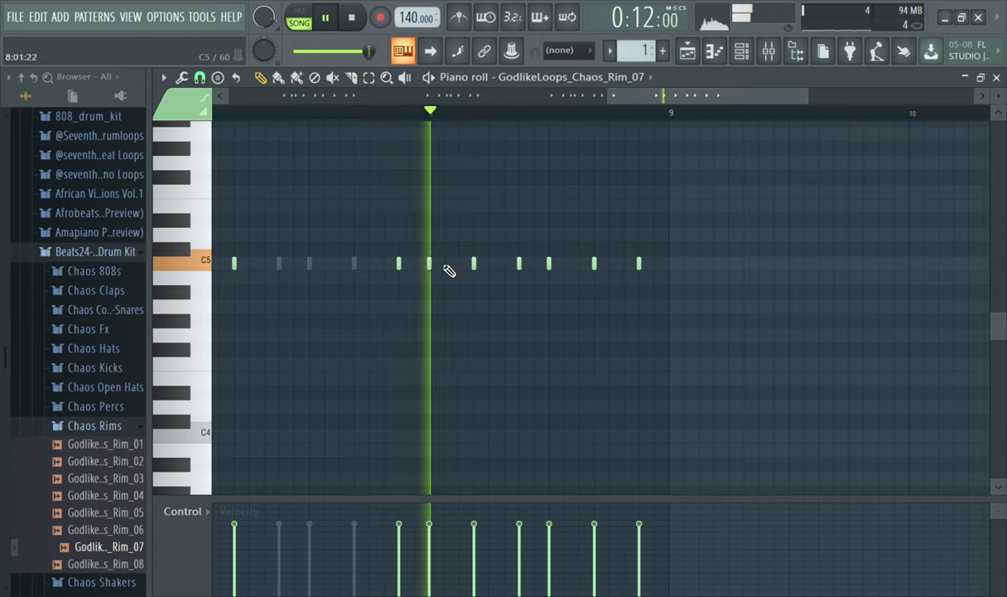
key(space)
key(space)
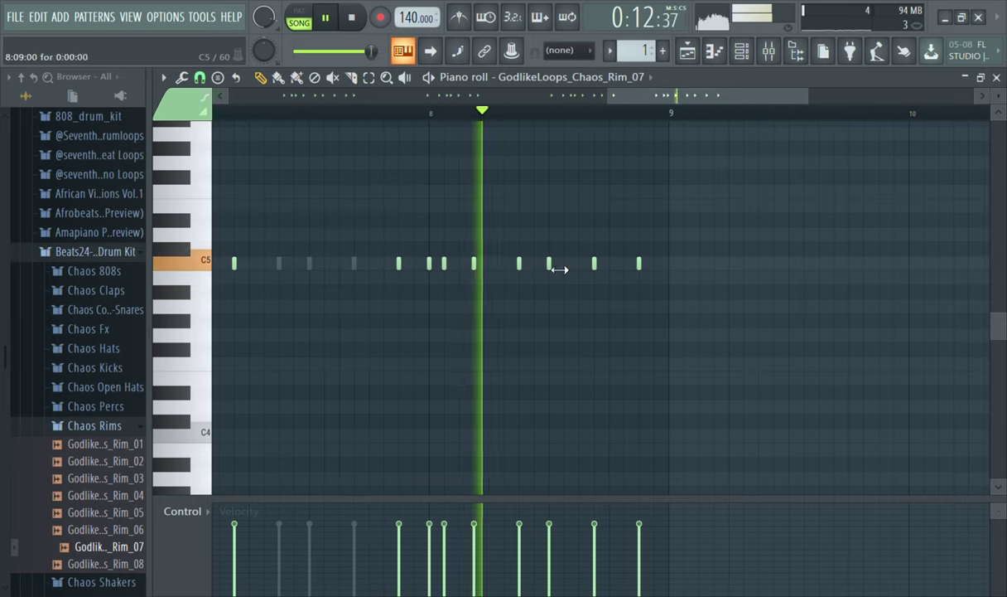
key(space)
key(space)
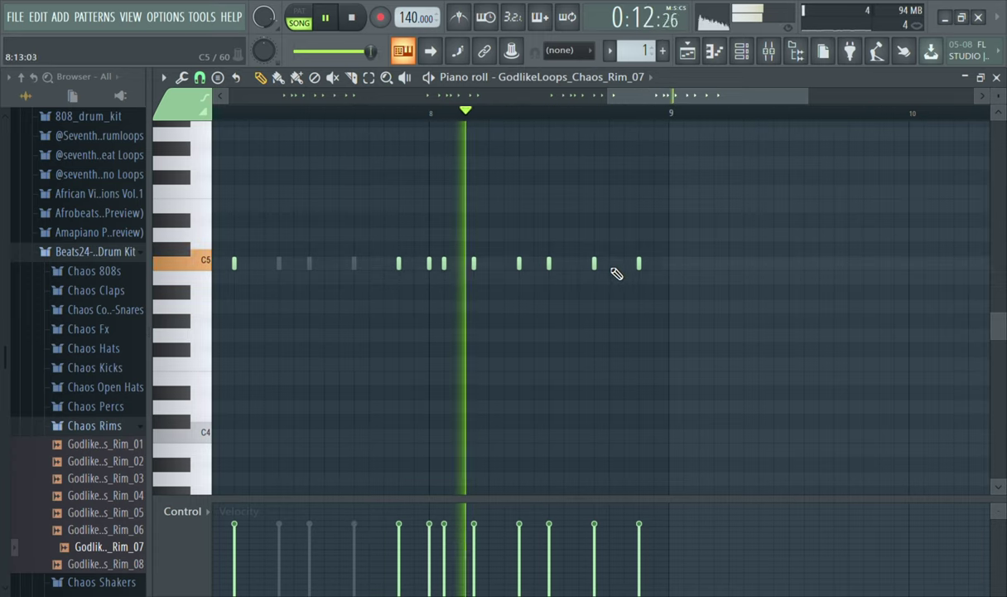
click(617, 272)
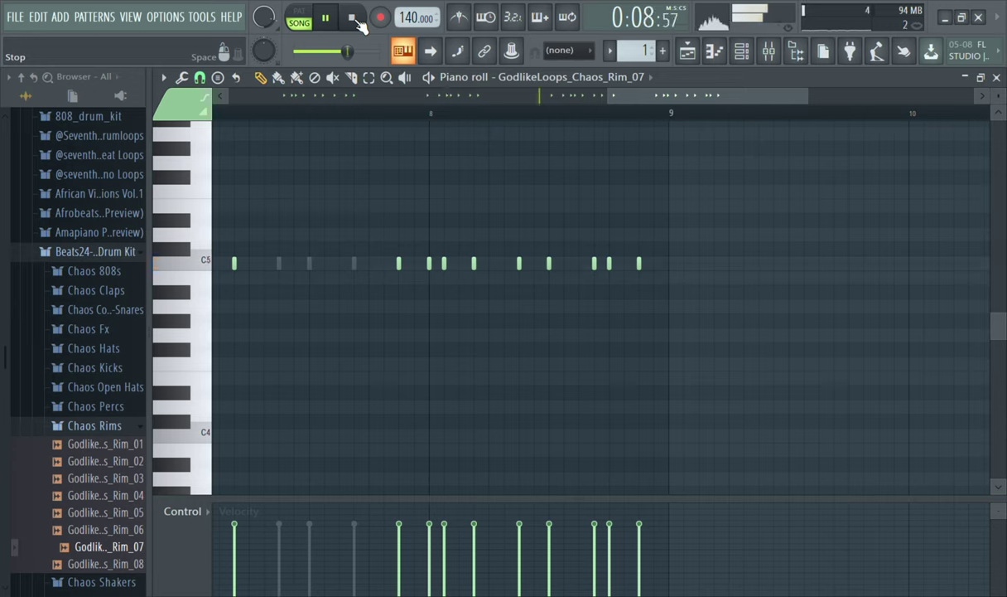
- Set the sample fade-in of the Rim_07 channel to 10%, close its channel settings and stop playback
click(749, 60)
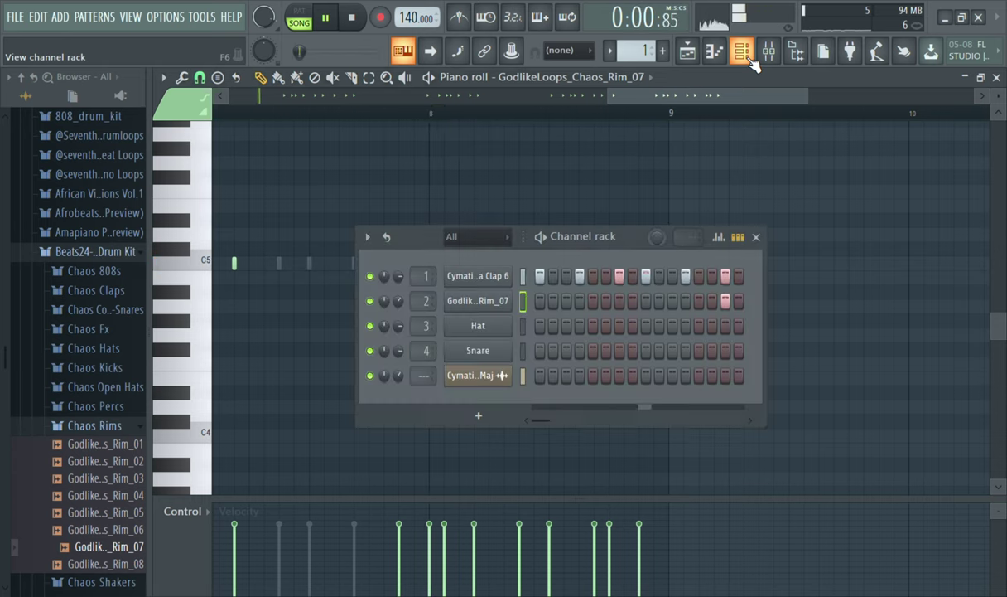
click(472, 299)
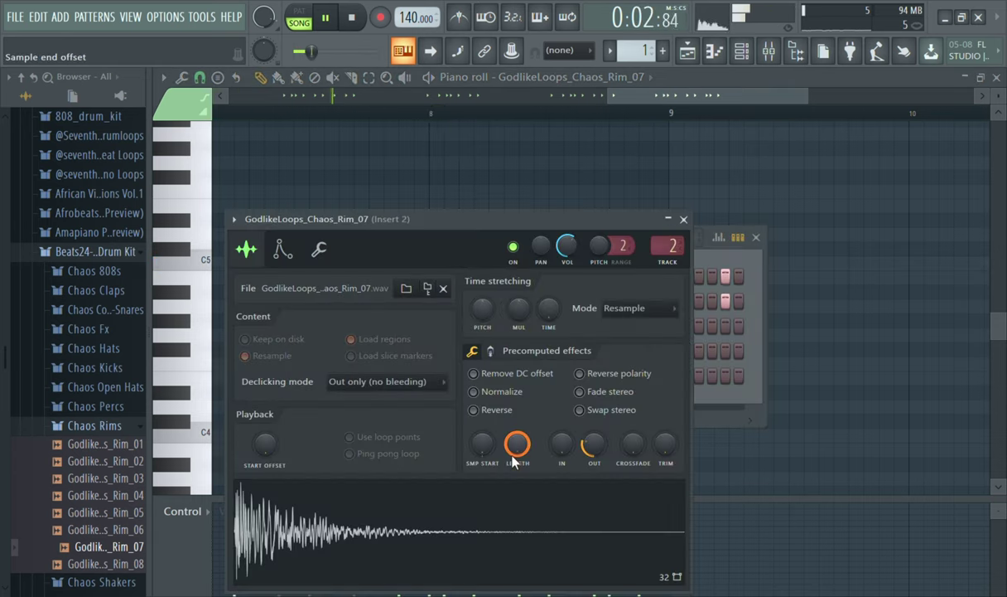
drag(561, 457, 562, 450)
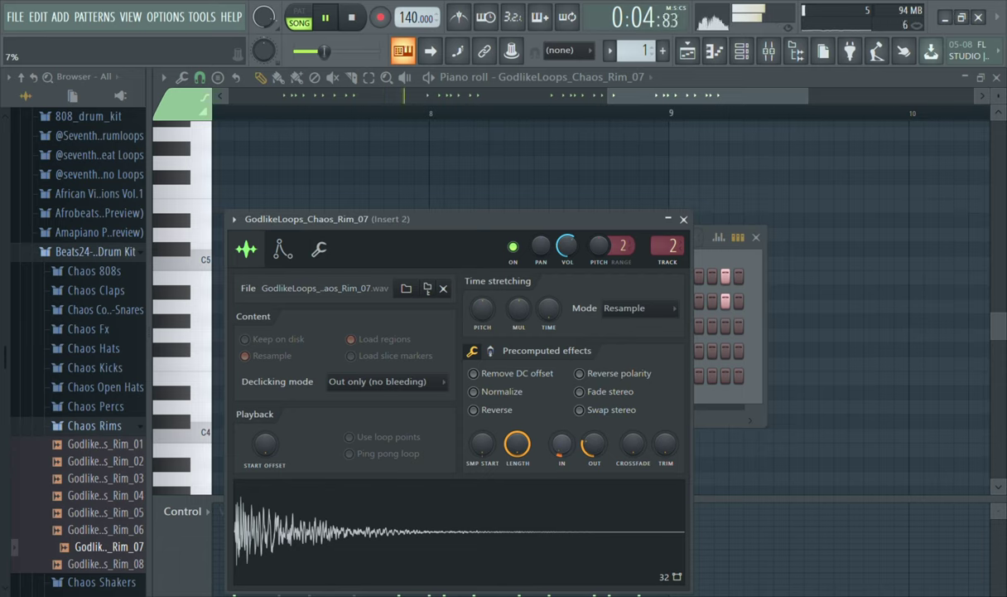
drag(561, 450, 561, 449)
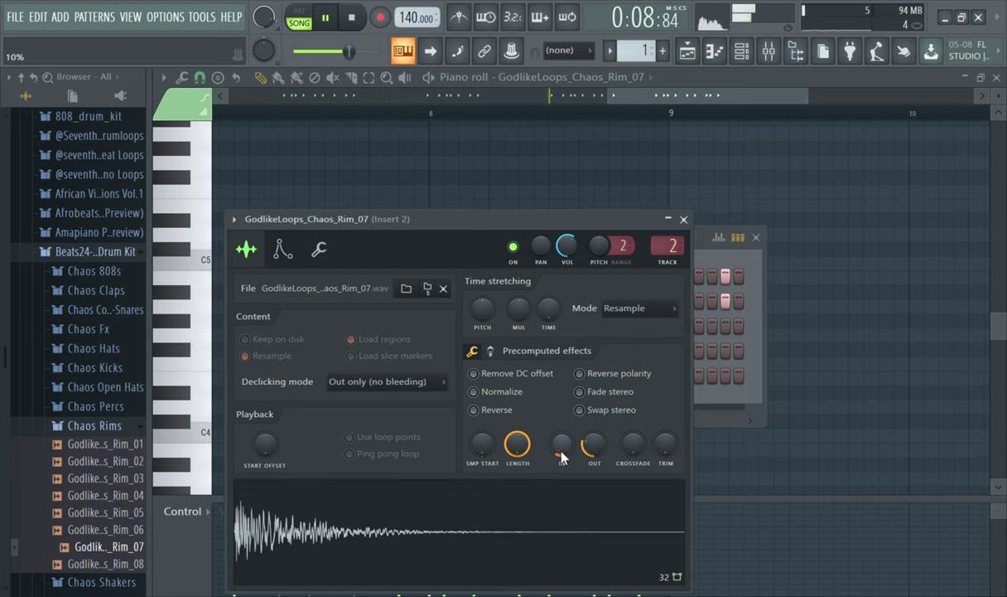
click(683, 219)
key(space)
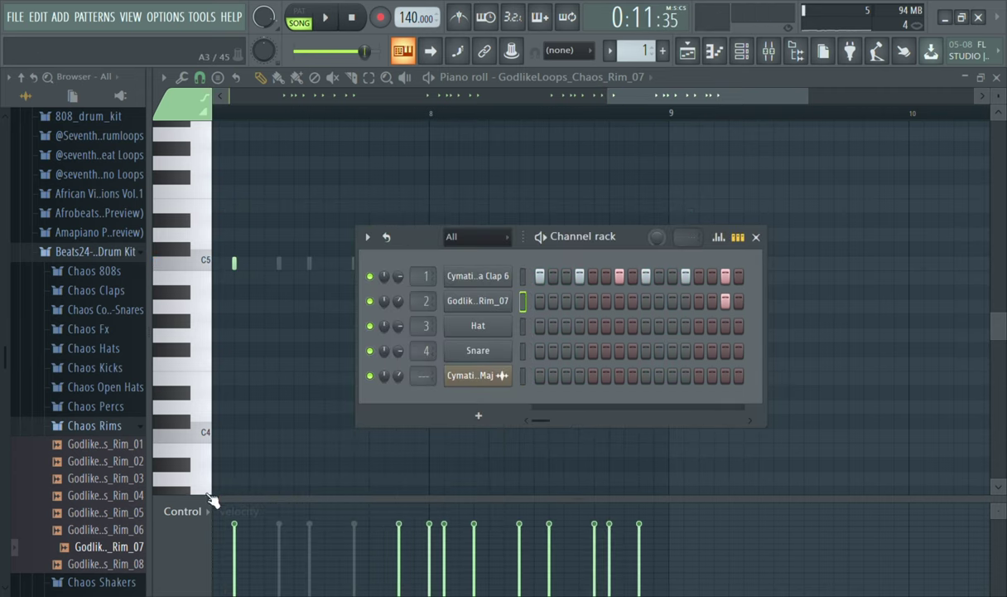
- Preview Chaos Rim 08, collapse the Chaos kit and open the Percussion folder of the Cymatics pack's Drum One Shots
click(125, 564)
click(133, 425)
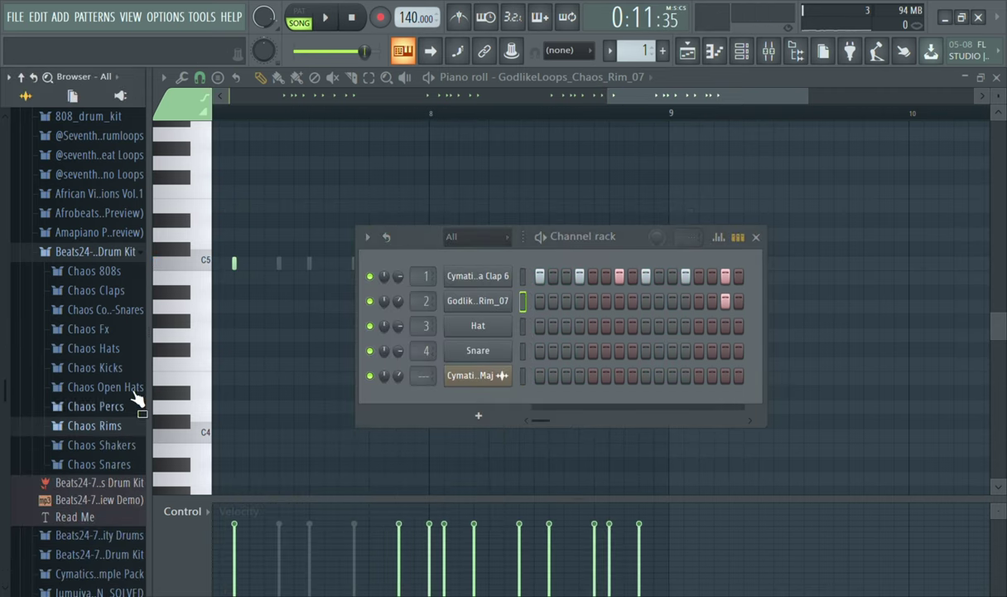
click(124, 253)
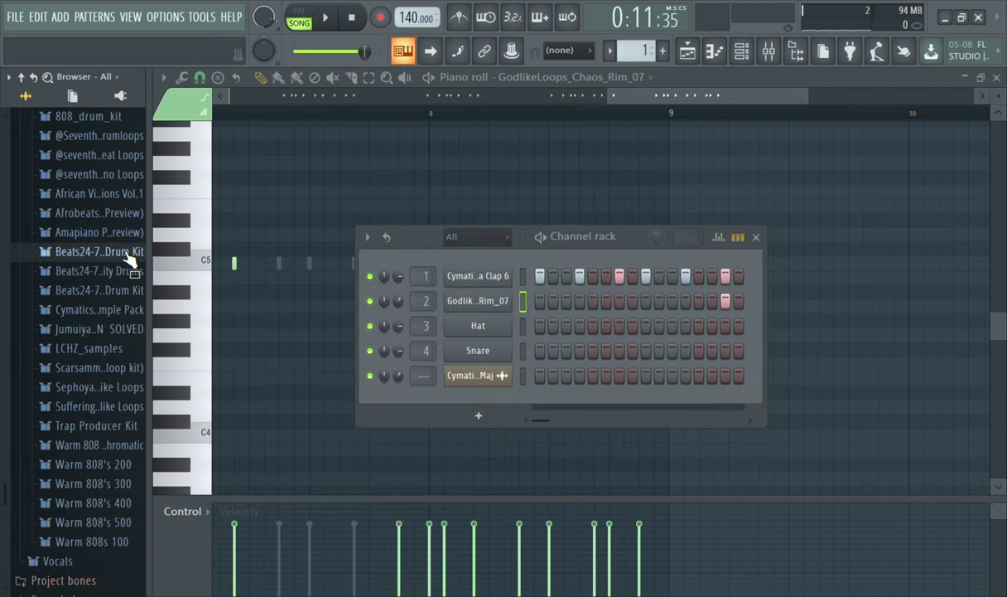
click(113, 311)
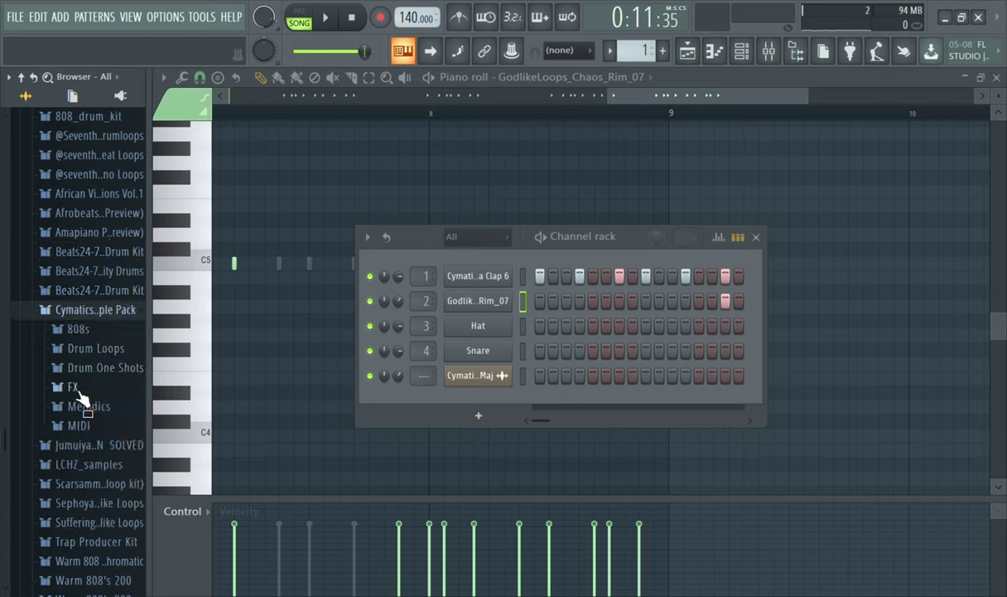
click(106, 368)
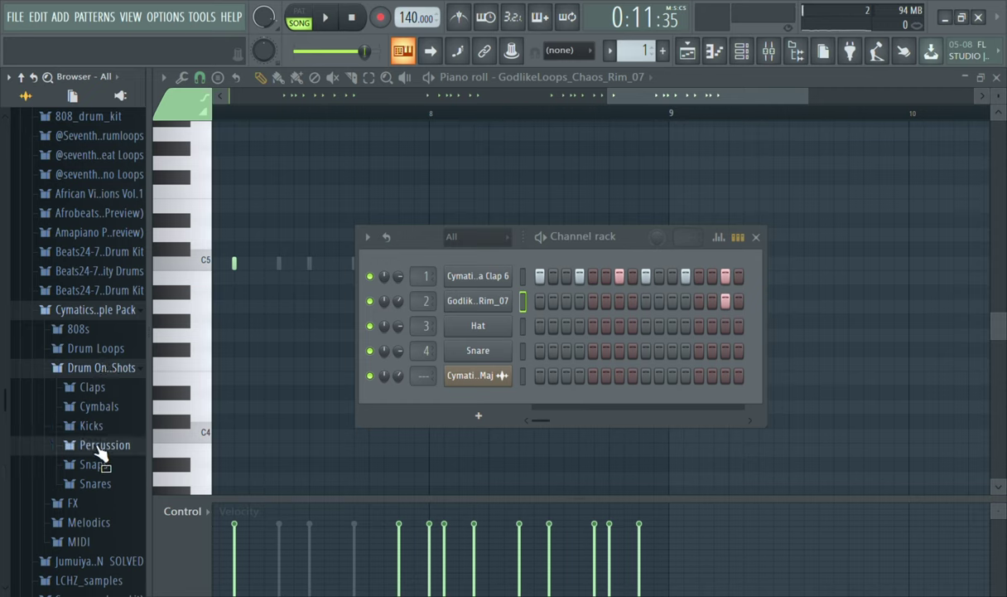
click(104, 445)
- Audition Cymatics Cobra percussion one-shots numbered between 13 and 20, replaying 14, 16 and 17 for comparison
click(112, 365)
click(112, 382)
click(101, 451)
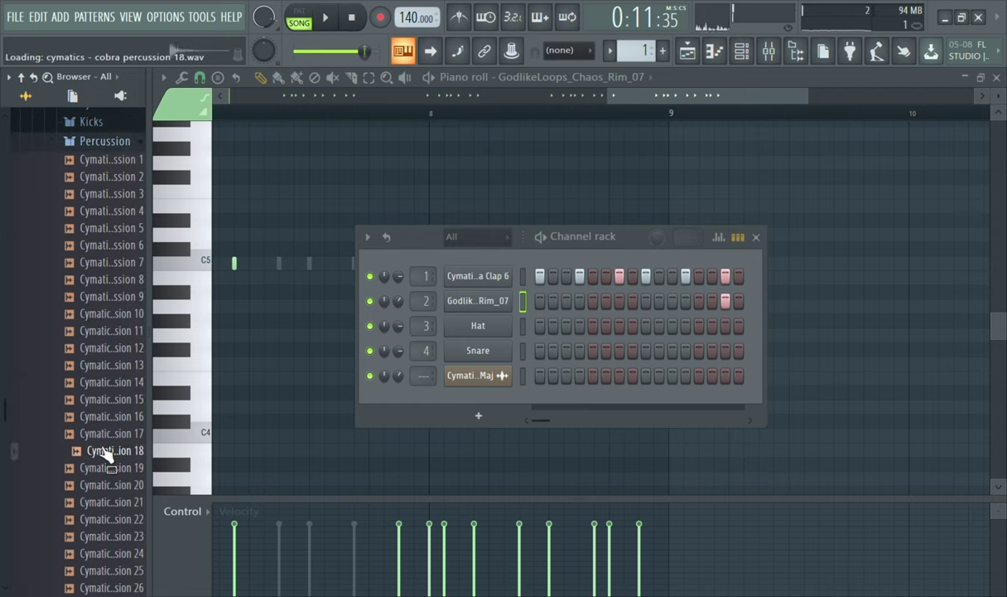
click(119, 382)
click(120, 398)
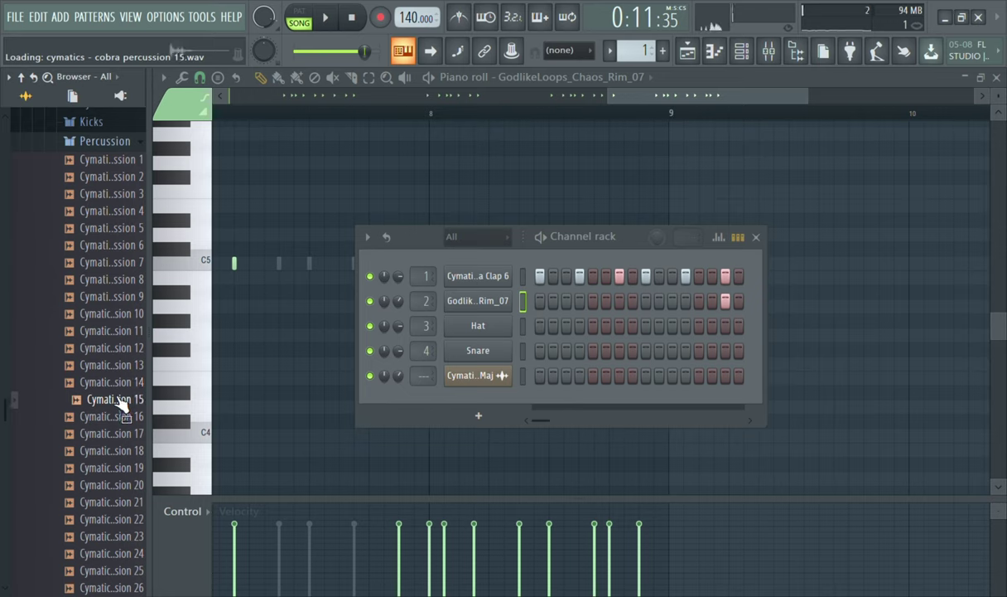
click(117, 416)
click(117, 434)
click(115, 419)
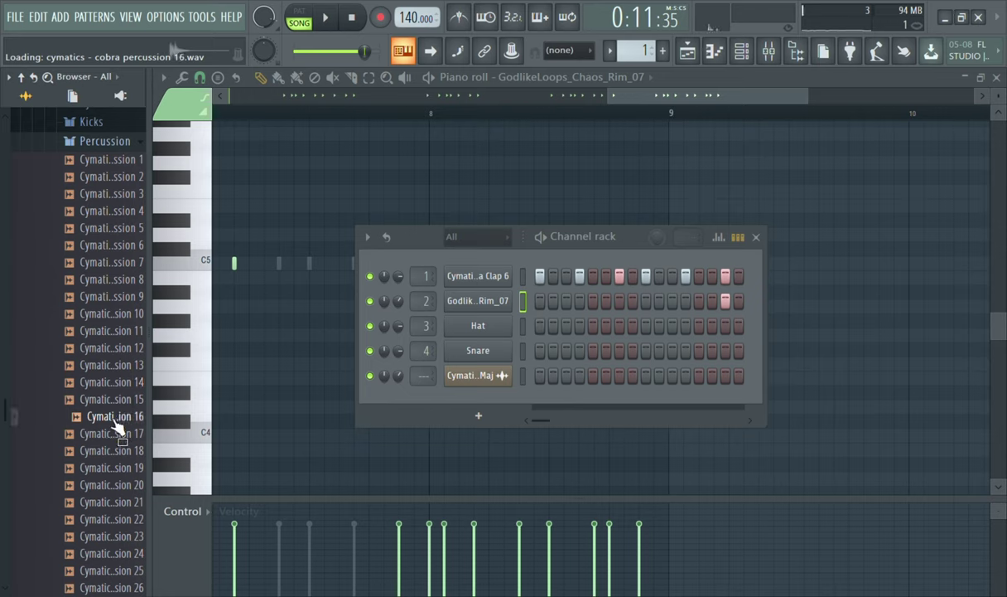
click(116, 436)
click(111, 469)
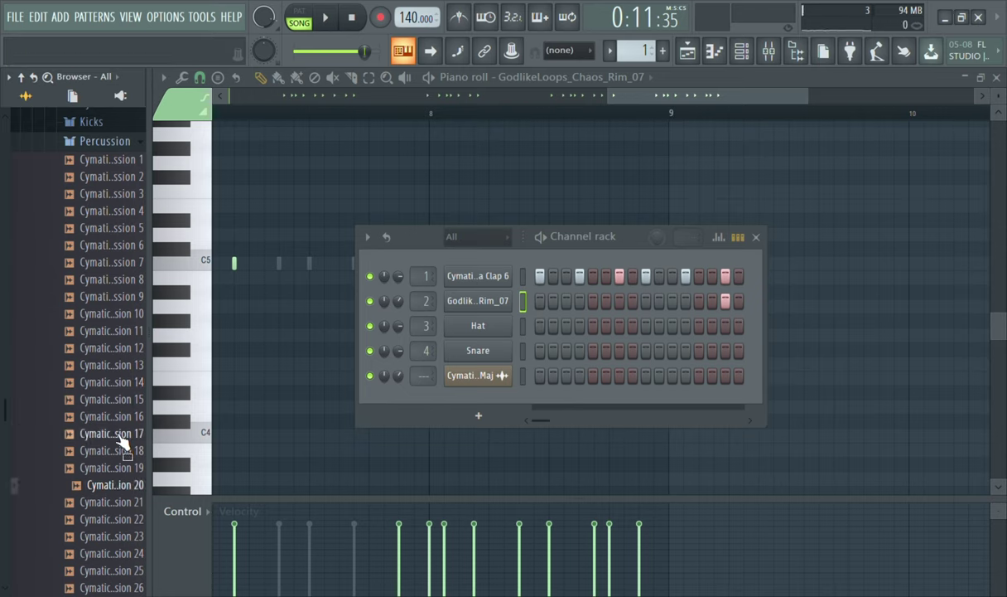
click(116, 433)
- Audition the Cymatics Cobra percussion one-shots 21 to 26
click(108, 503)
click(109, 520)
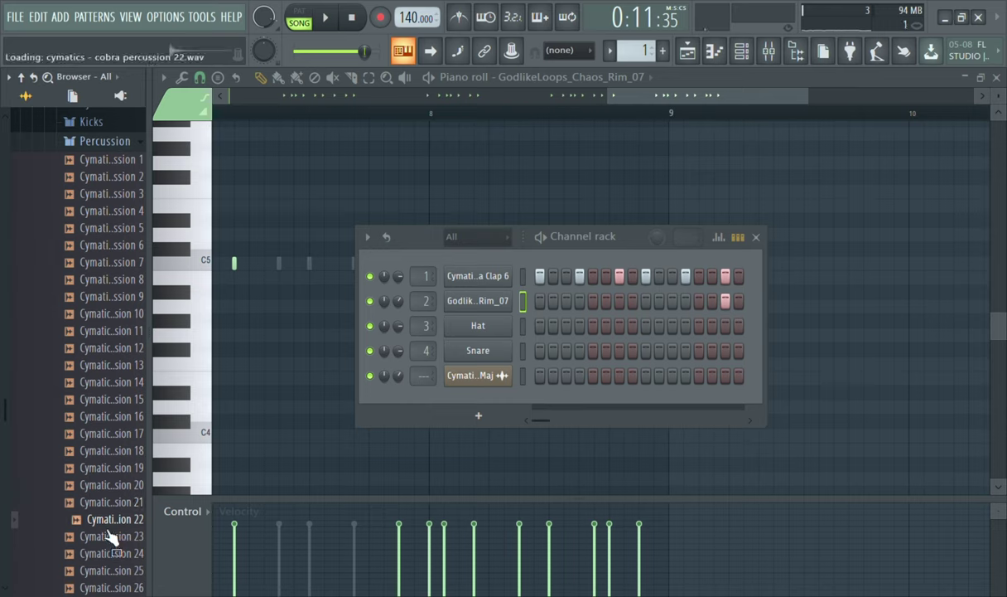
click(109, 536)
click(109, 553)
click(109, 569)
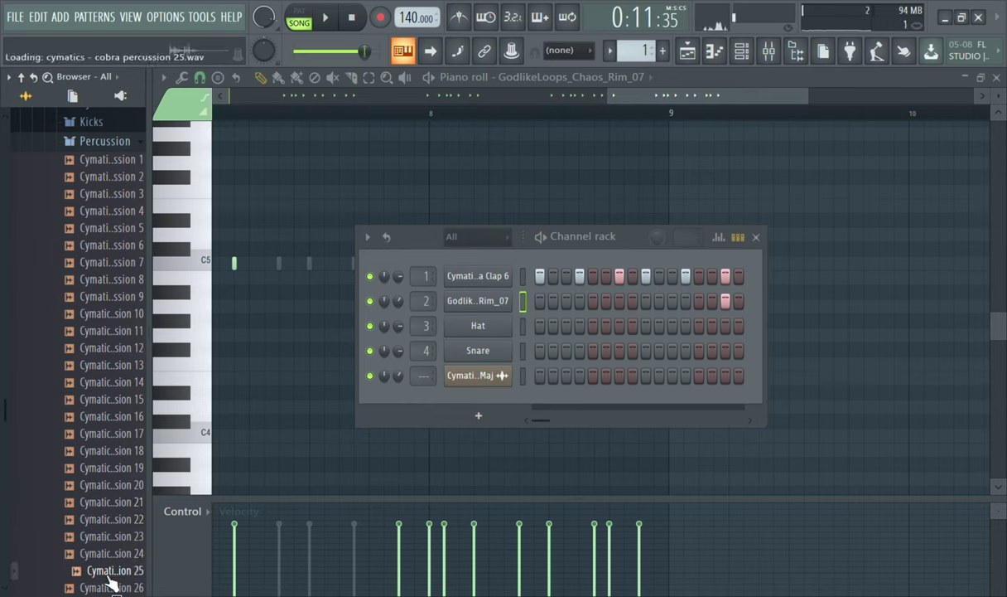
scroll(5, 419, down, 3)
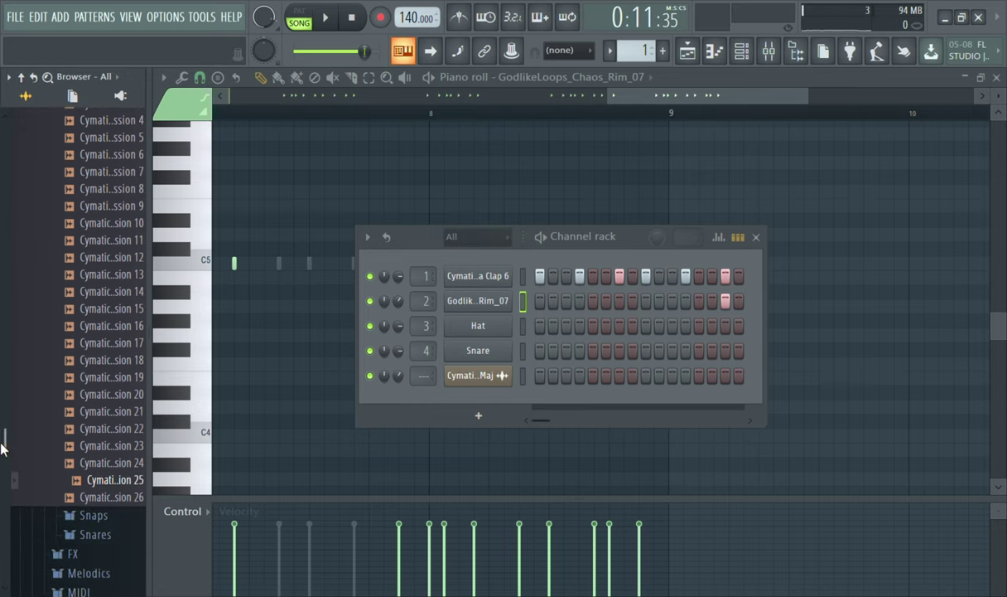
click(100, 495)
- Audition Cobra percussion one-shots 6, 5 and 4, collapse the Percussion folder and briefly play the song from 7:11
click(108, 155)
click(107, 137)
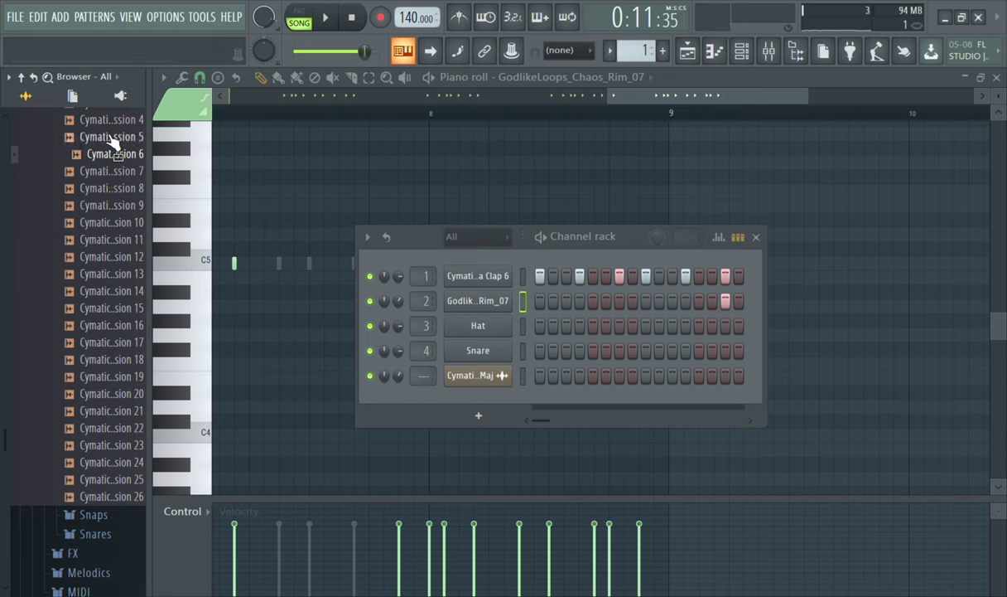
click(112, 121)
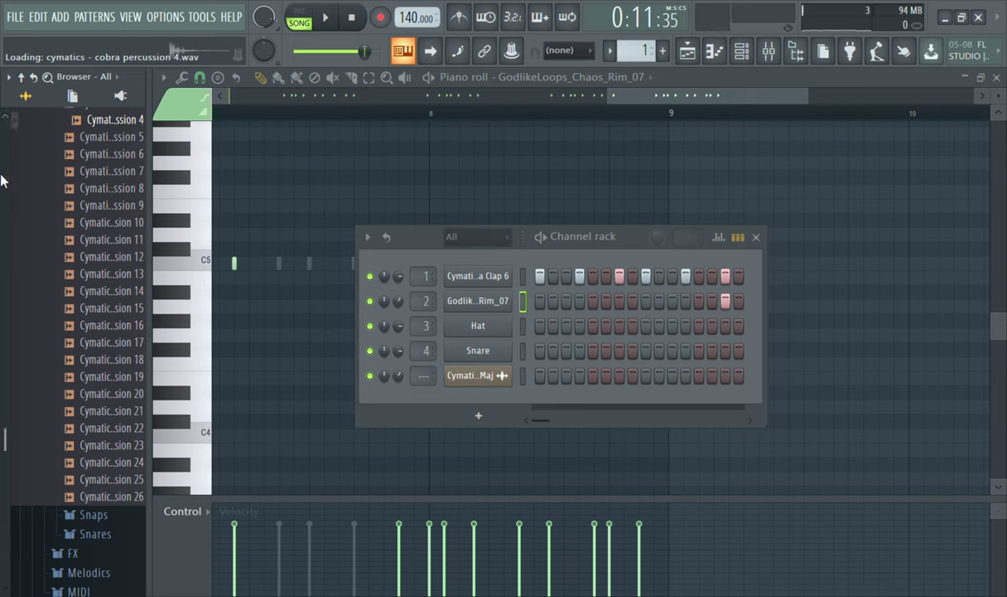
drag(1, 454, 6, 357)
click(130, 306)
key(space)
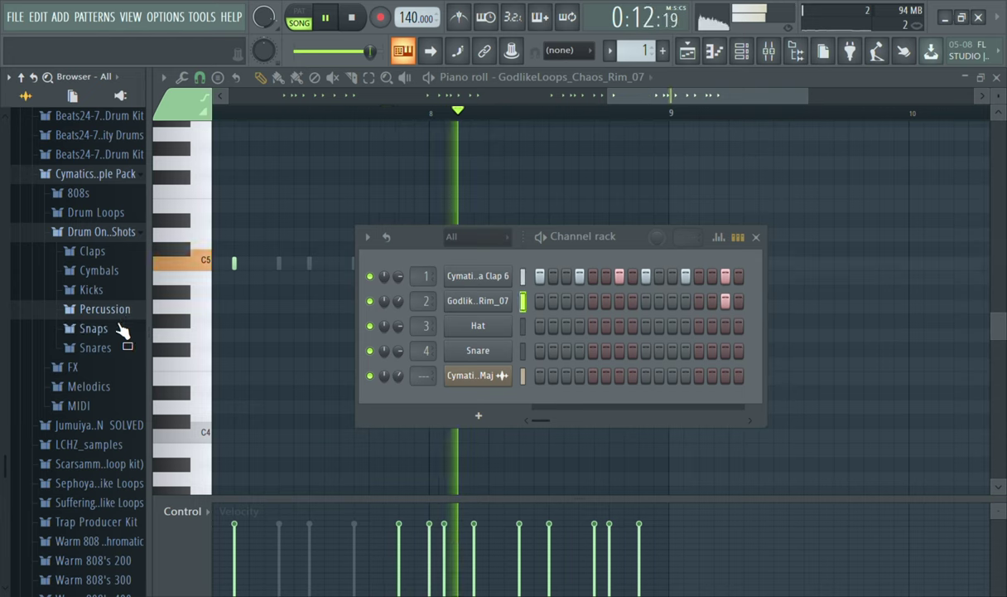
key(space)
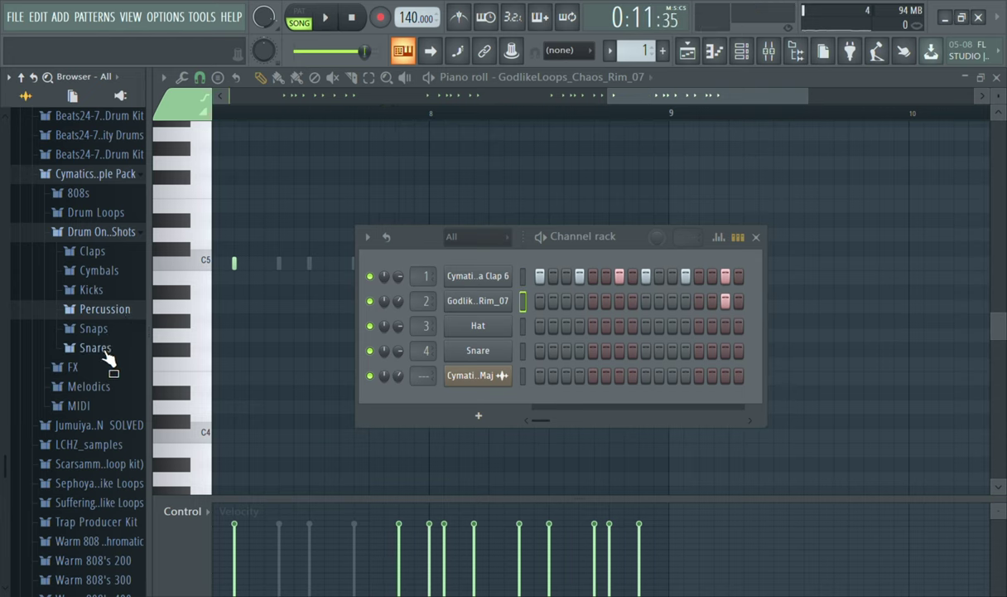
- Open the first subfolder of the Cymatics pack's Snares one-shots and audition Cobra snares 1 to 3
click(105, 349)
click(107, 367)
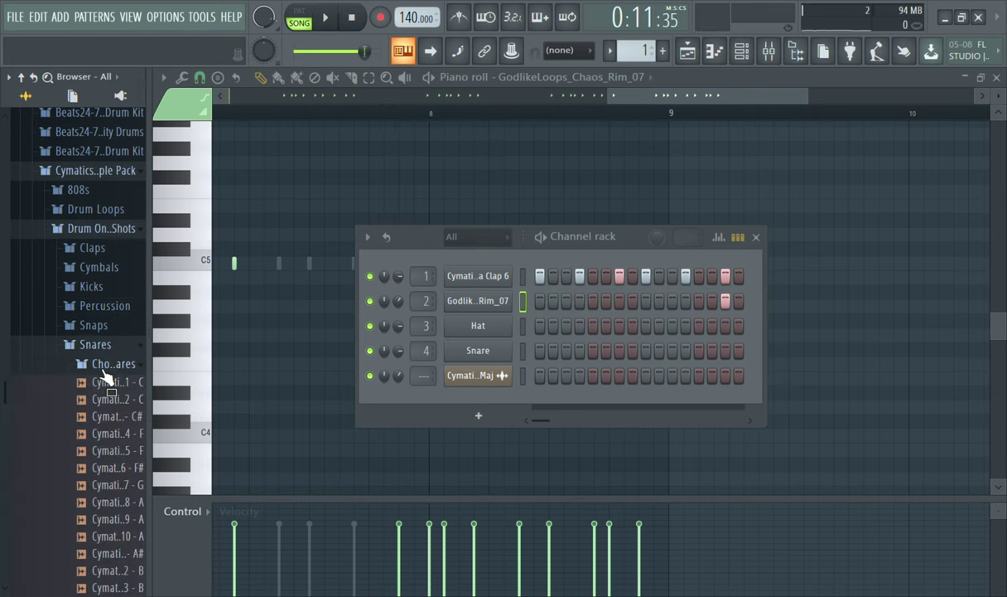
click(106, 384)
click(106, 403)
click(106, 417)
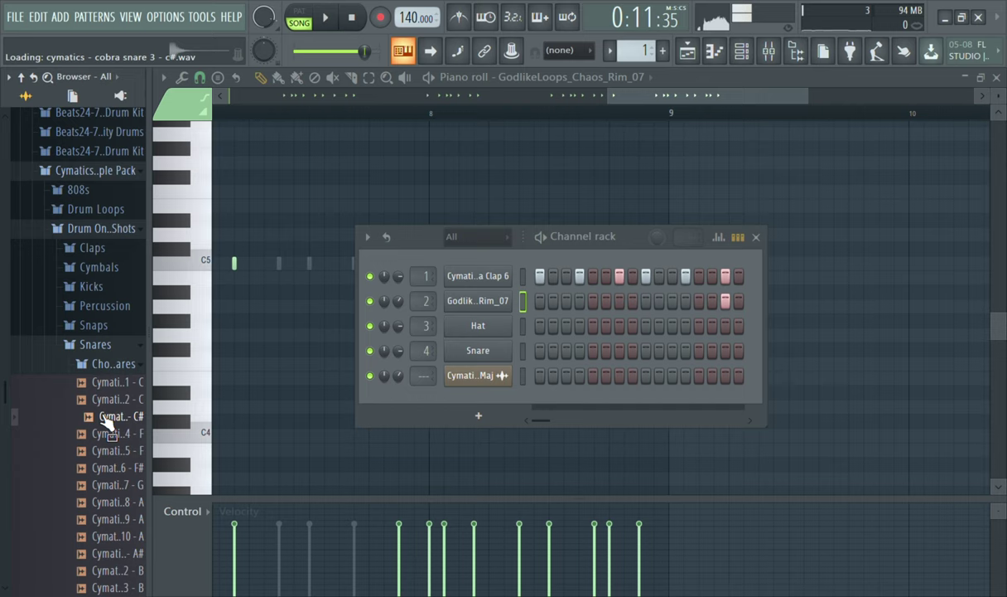
- Switch to the rimshot snares subfolder and audition Cobra Rimshot Snares 1 to 3
click(115, 367)
click(118, 380)
click(118, 366)
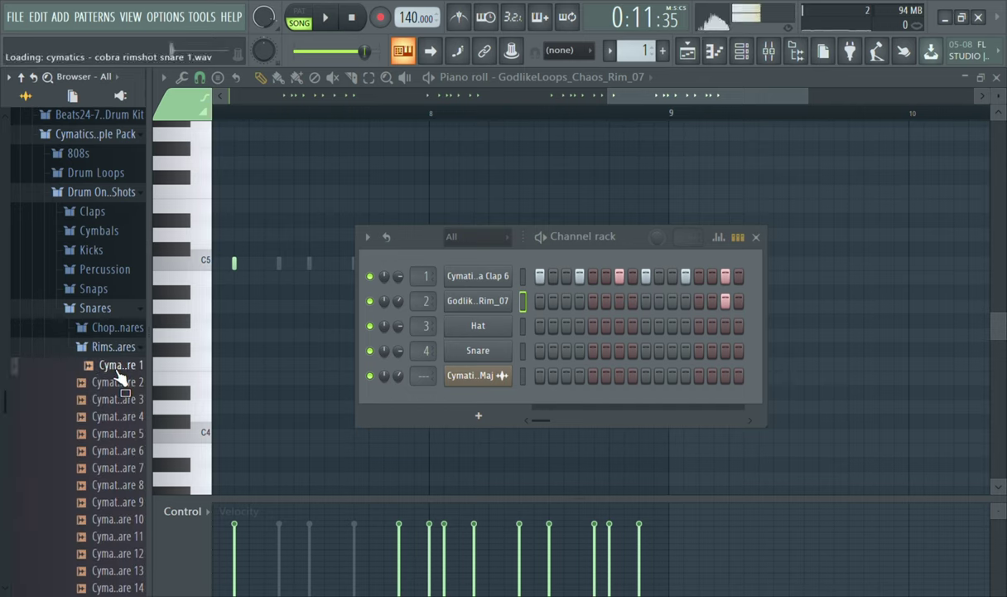
click(118, 382)
click(118, 399)
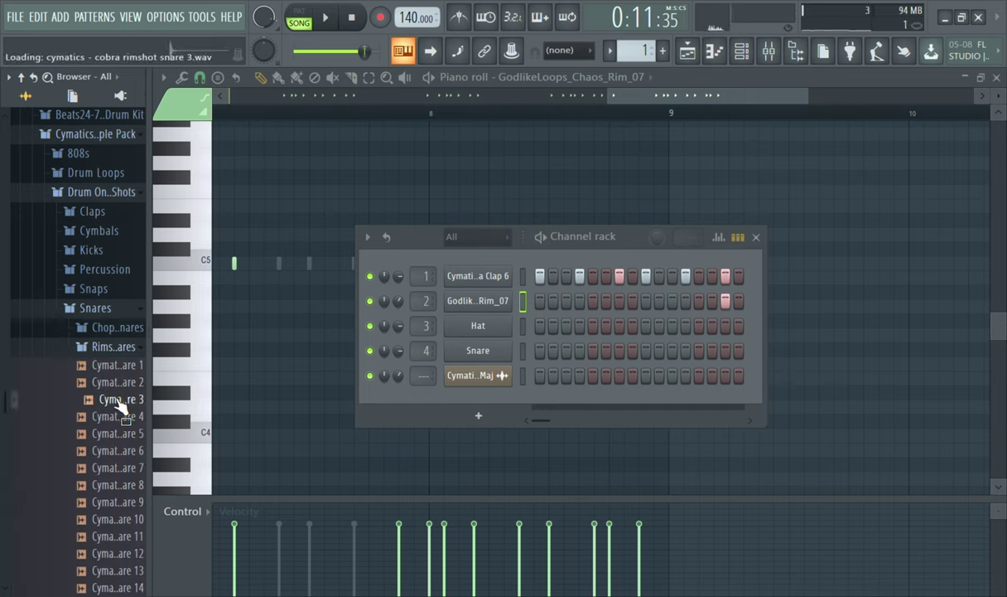
- Audition the Cobra Rimshot Snares 4 to 9
click(119, 417)
click(116, 434)
click(114, 450)
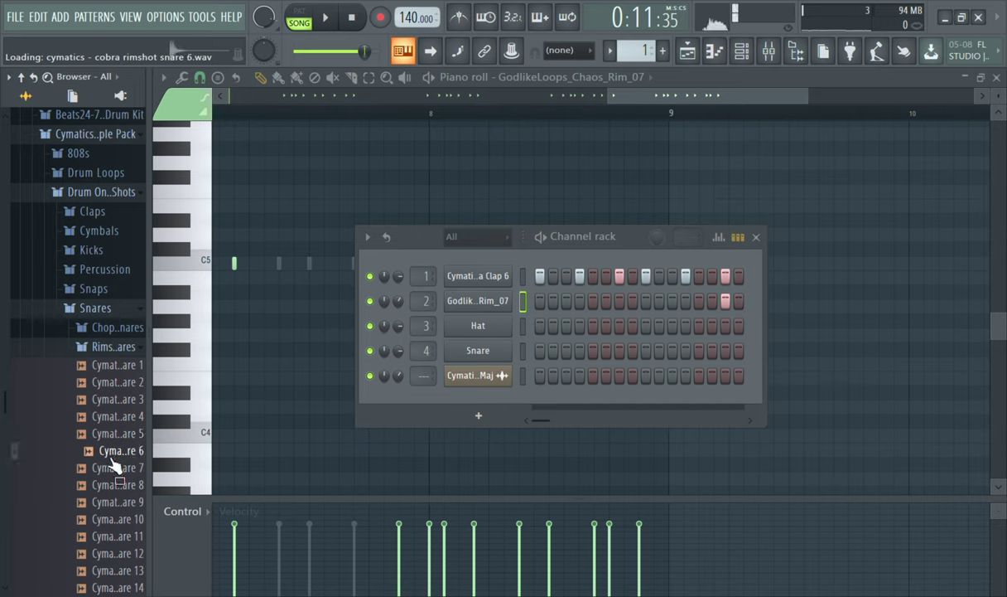
click(114, 468)
click(113, 485)
click(111, 502)
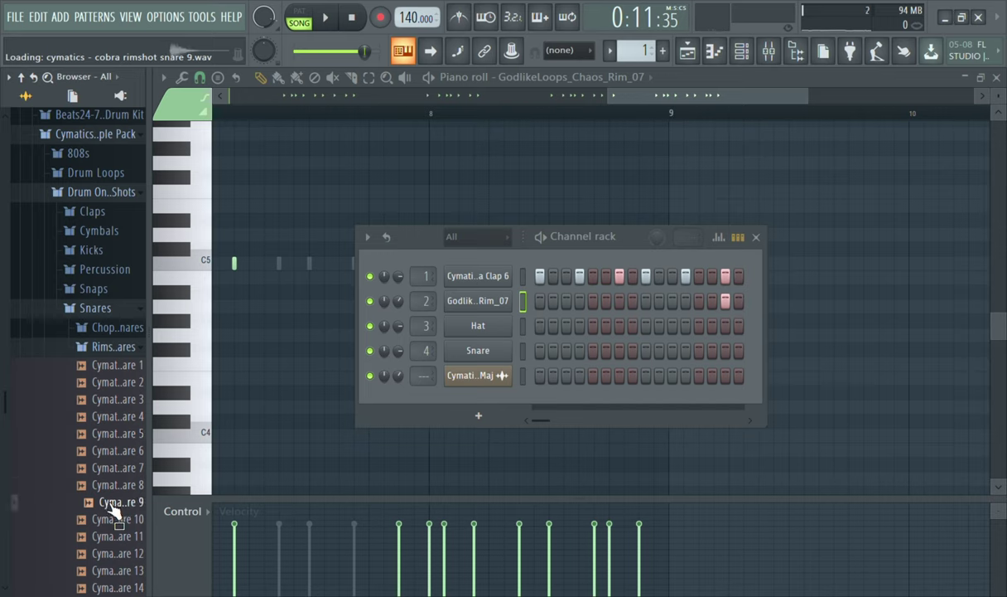
- Play the song and replace the Chaos Rim_07 sample on channel 2 with Cobra Rimshot Snare 9
key(space)
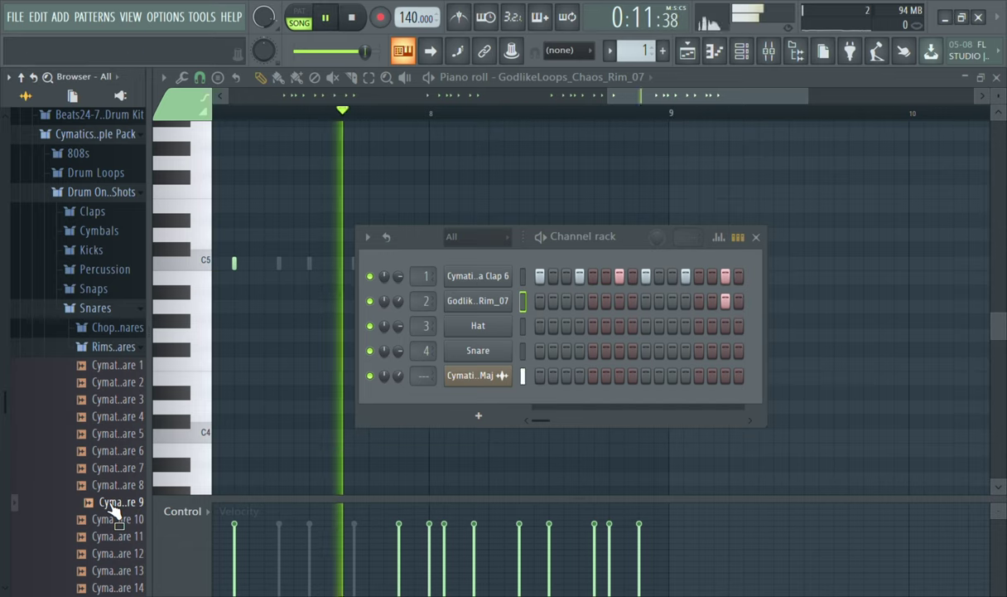
drag(116, 510, 472, 302)
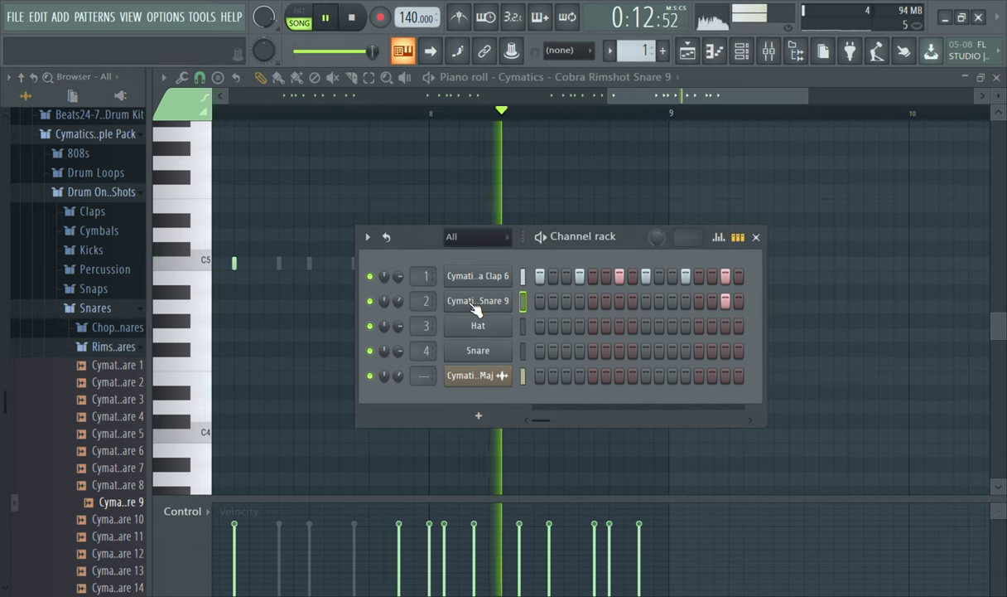
drag(113, 365, 110, 367)
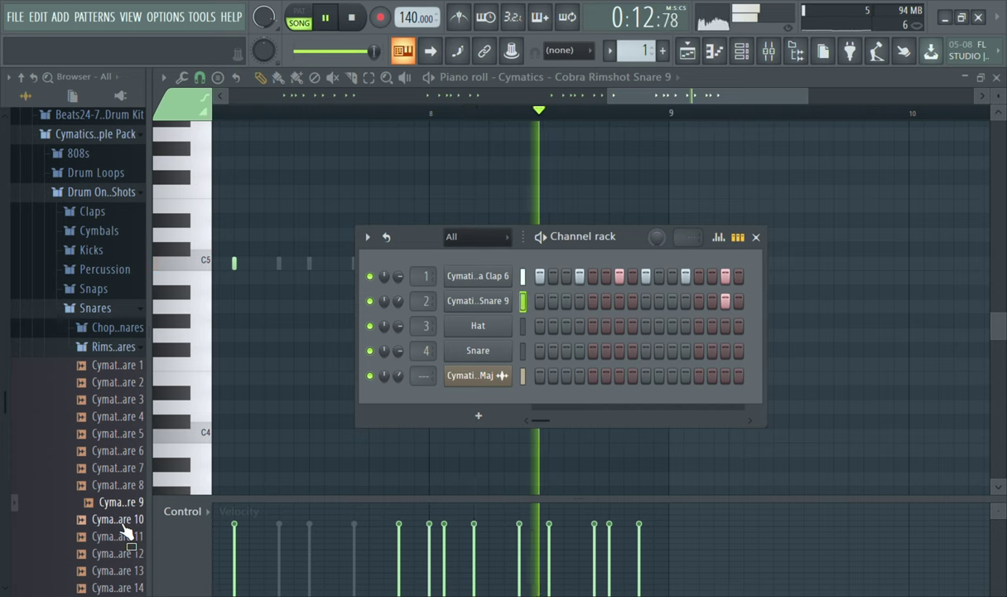
- Open the Cobra Rimshot Snare 9 channel settings and turn the sample's fade-in down to zero
click(473, 303)
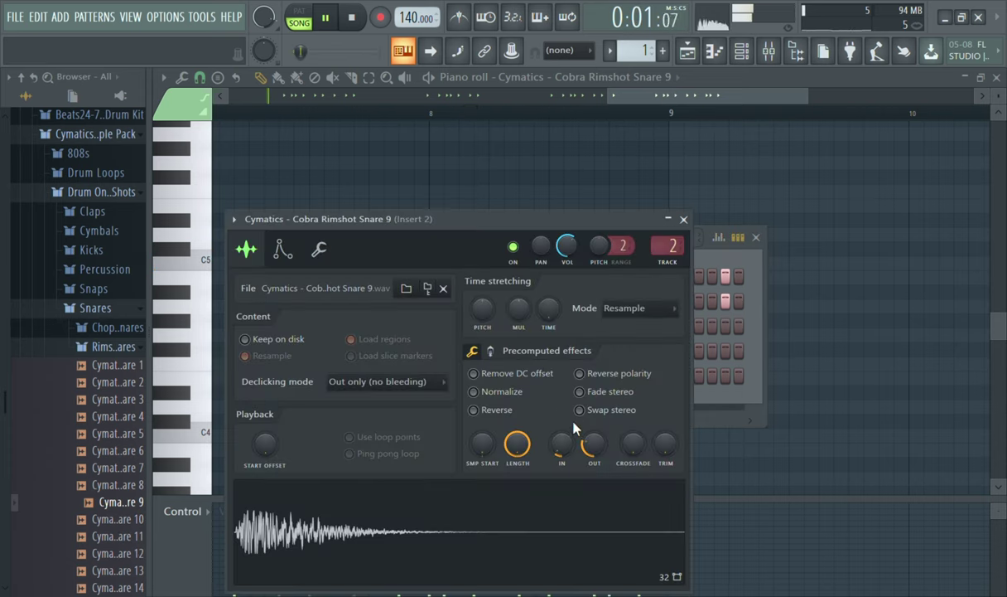
drag(560, 442, 559, 445)
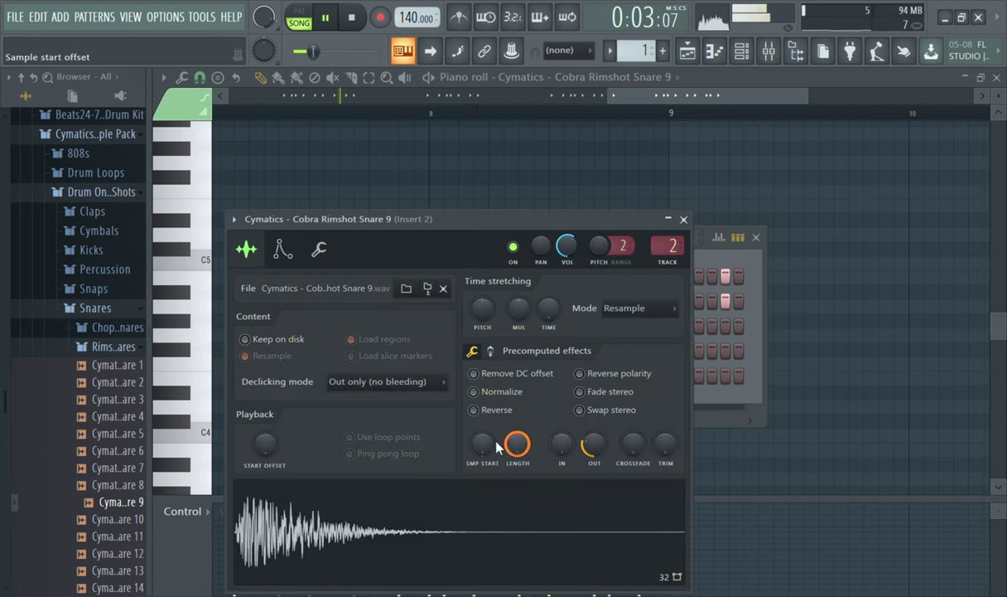
- Add a fade-in of about 10% to the Cobra Rimshot Snare 9 sample, and close its settings
drag(495, 445, 496, 440)
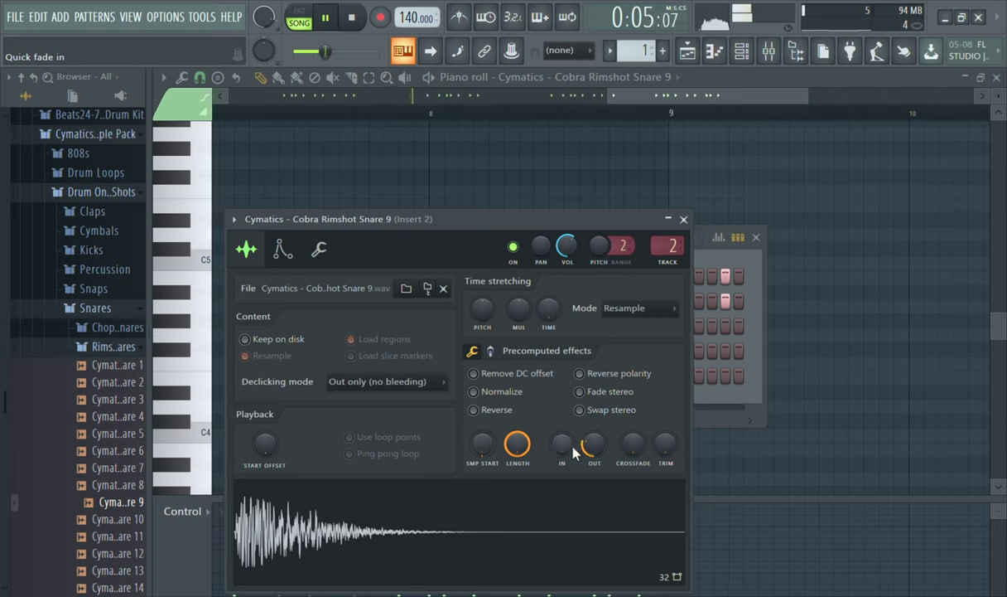
drag(561, 445, 562, 441)
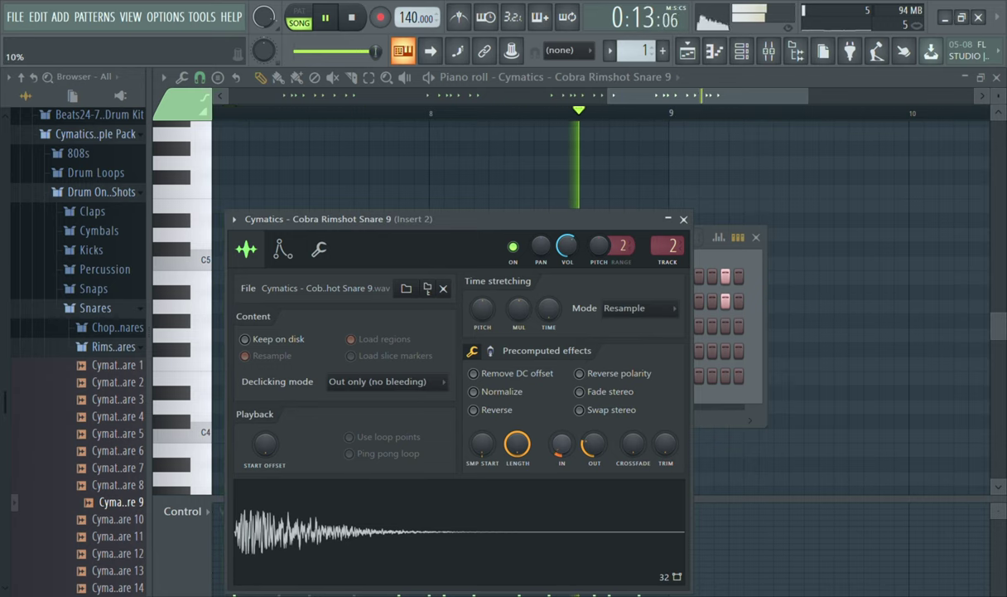
click(684, 220)
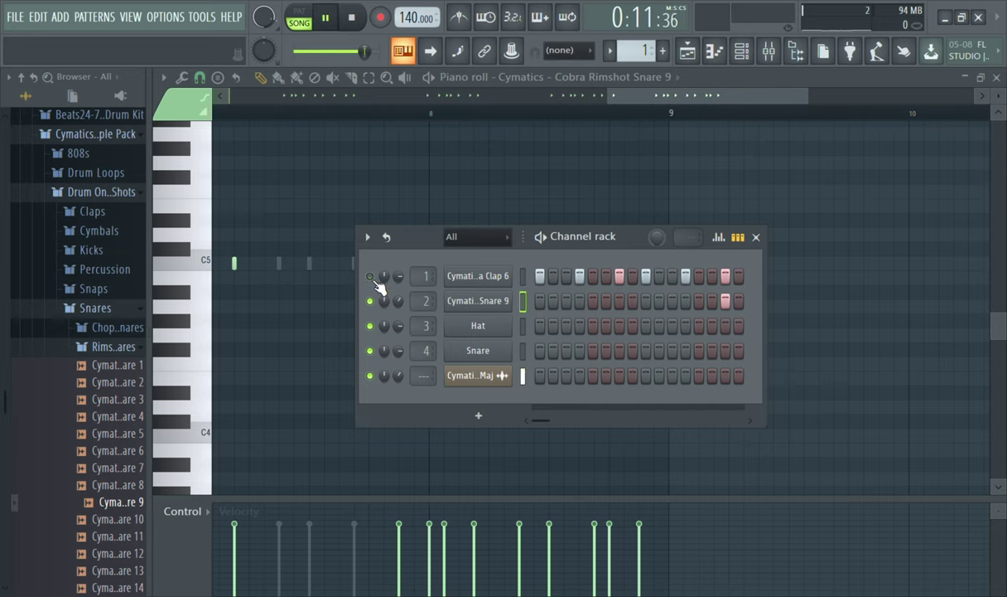
click(353, 18)
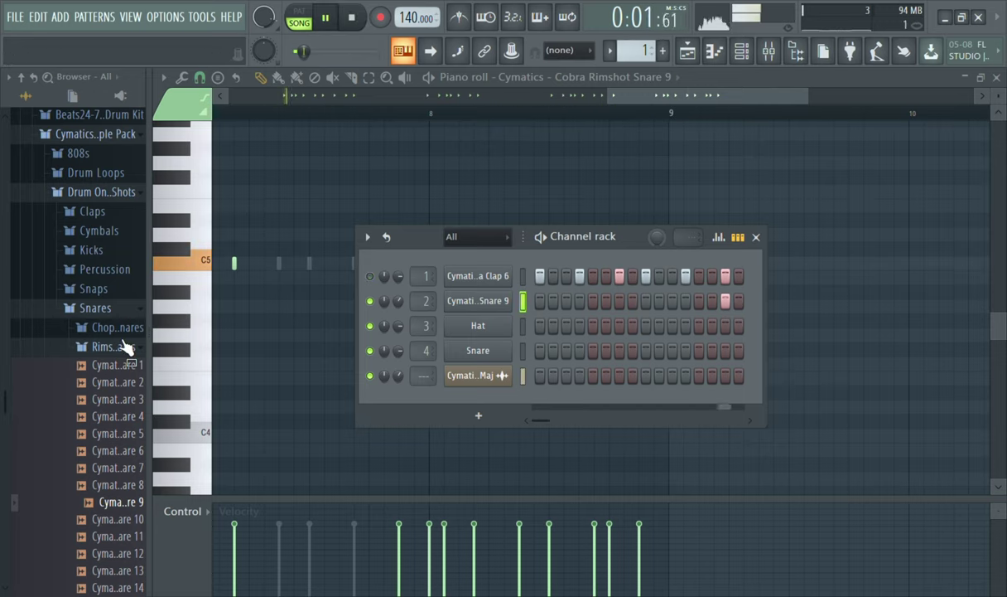
- Audition the Cobra Rimshot Snare samples 11, 13 and 14 in the Cymatics pack
click(117, 542)
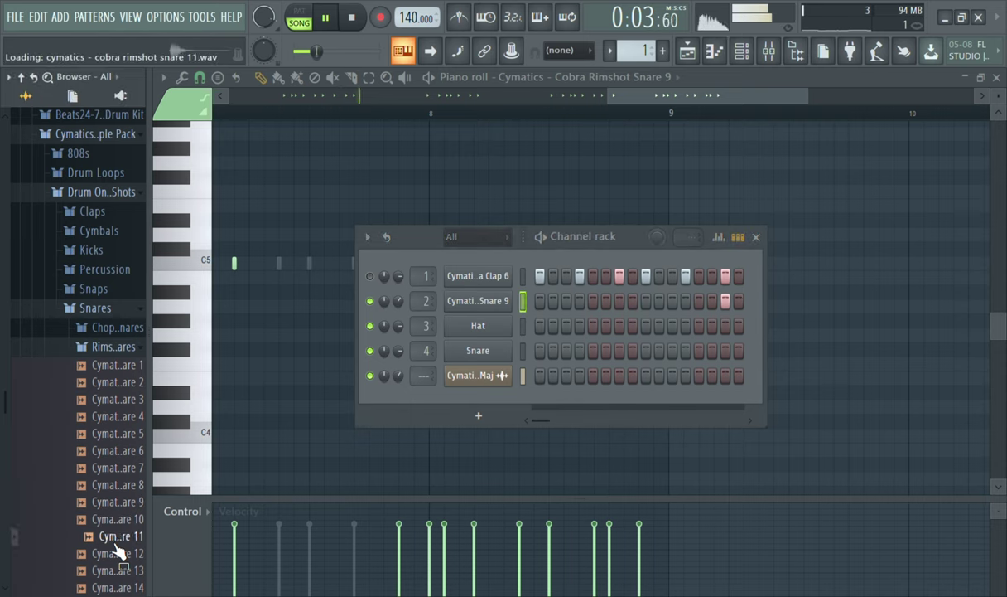
click(116, 571)
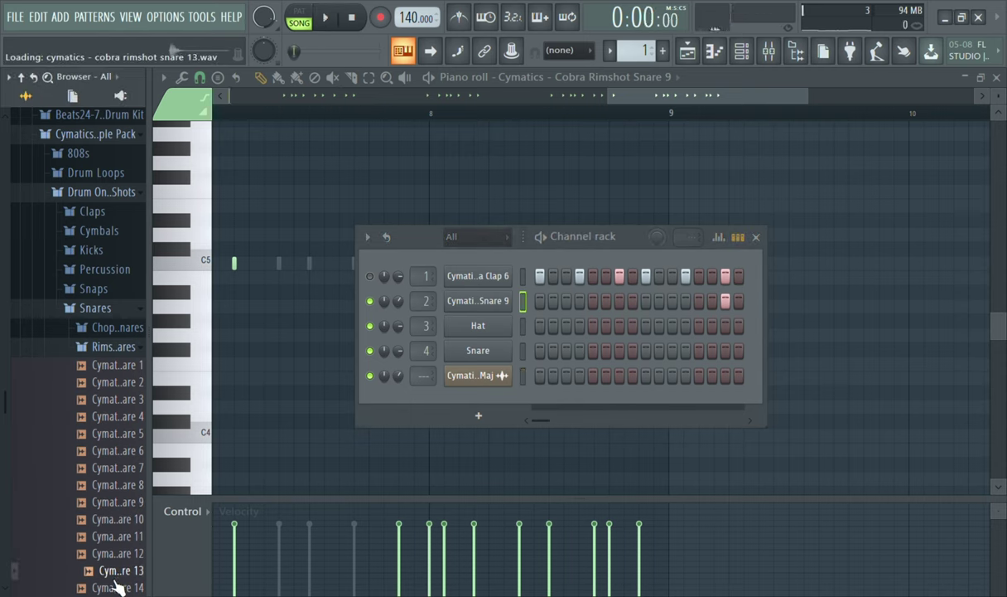
click(116, 587)
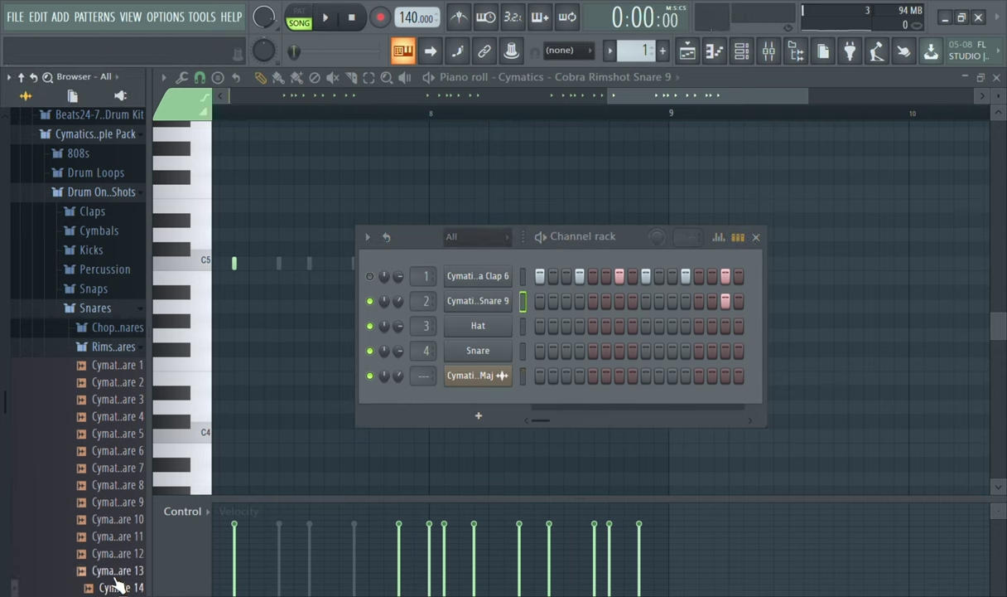
click(114, 571)
- Collapse the Cymatics sample pack folders in the browser and expand the Trap Producer Kit
click(124, 347)
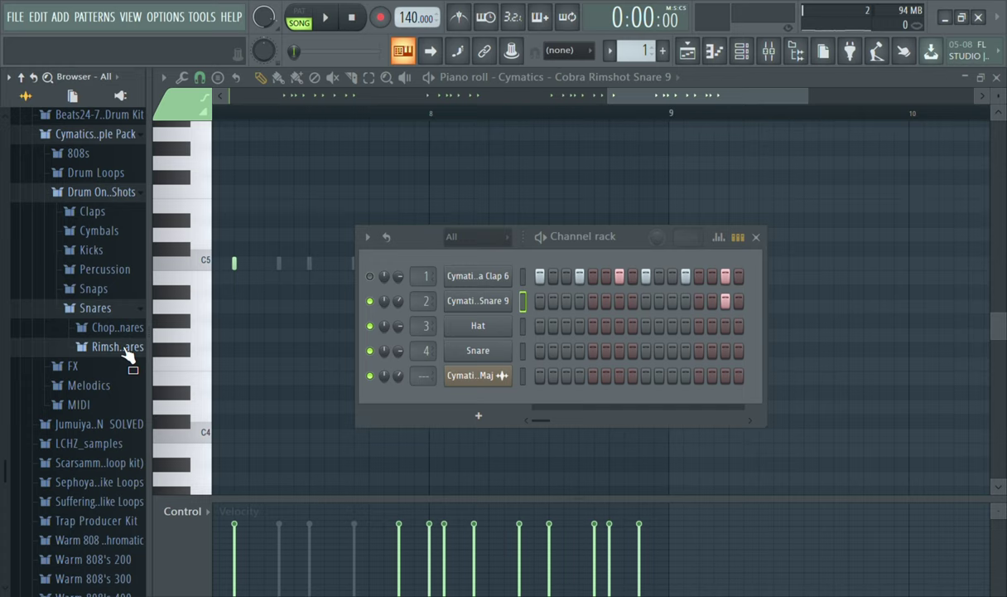
click(123, 308)
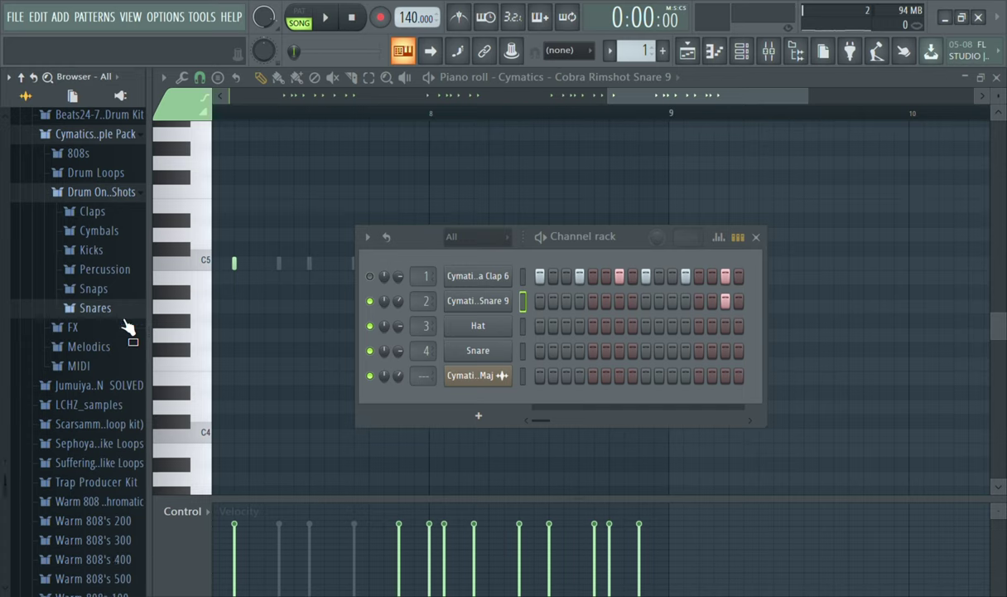
click(71, 197)
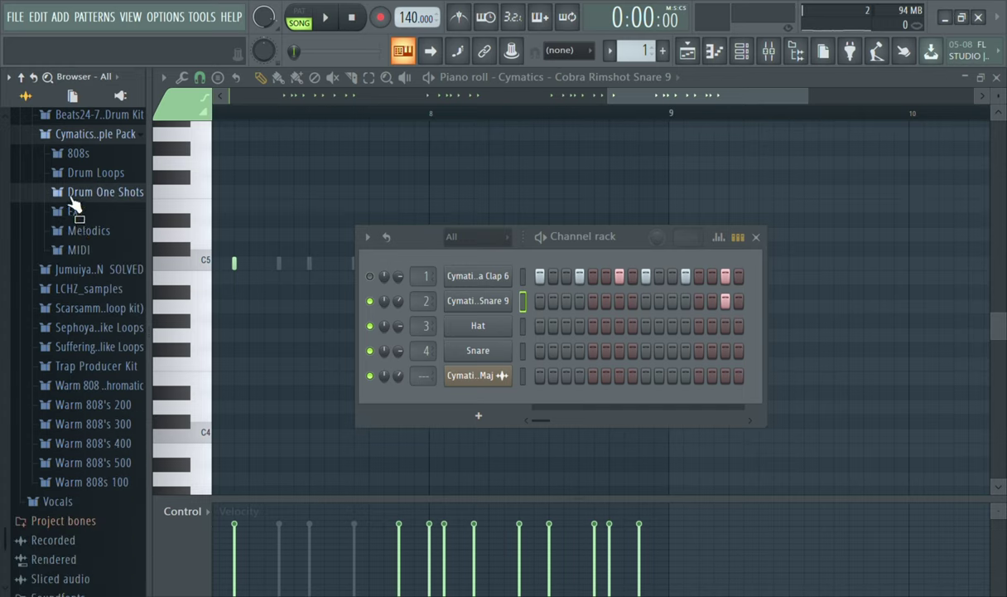
click(89, 136)
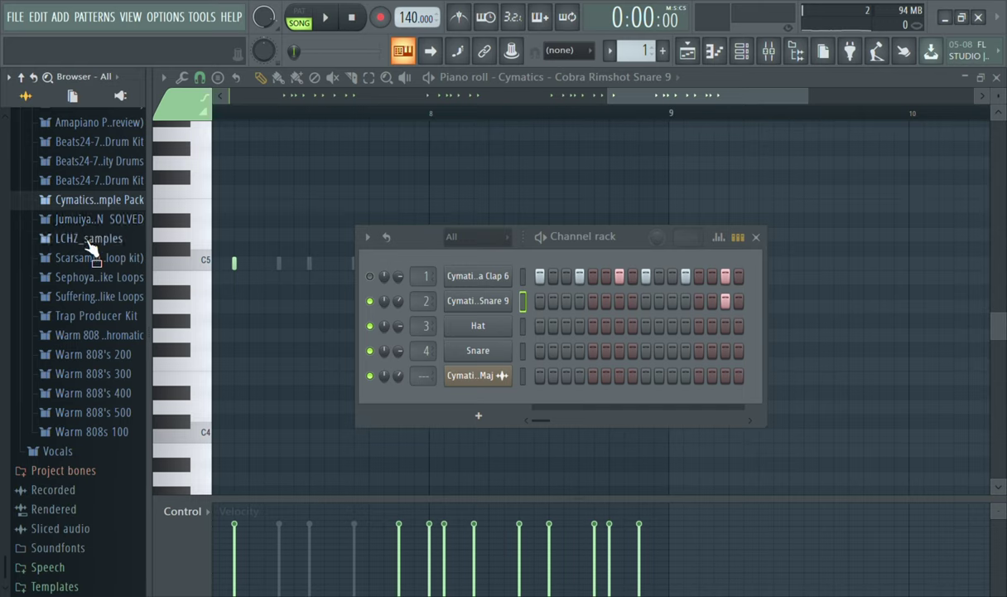
click(82, 300)
click(82, 303)
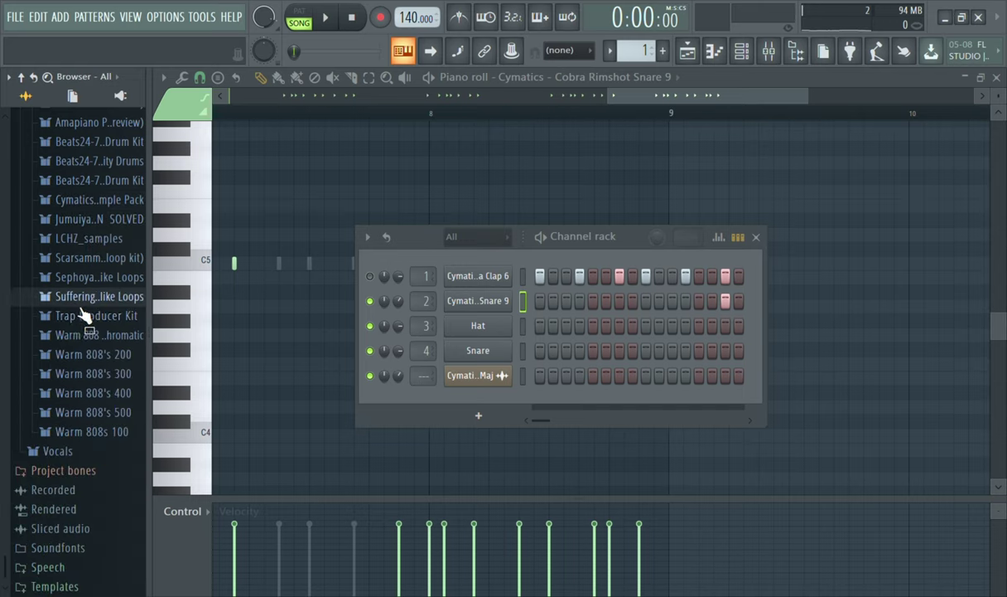
click(82, 317)
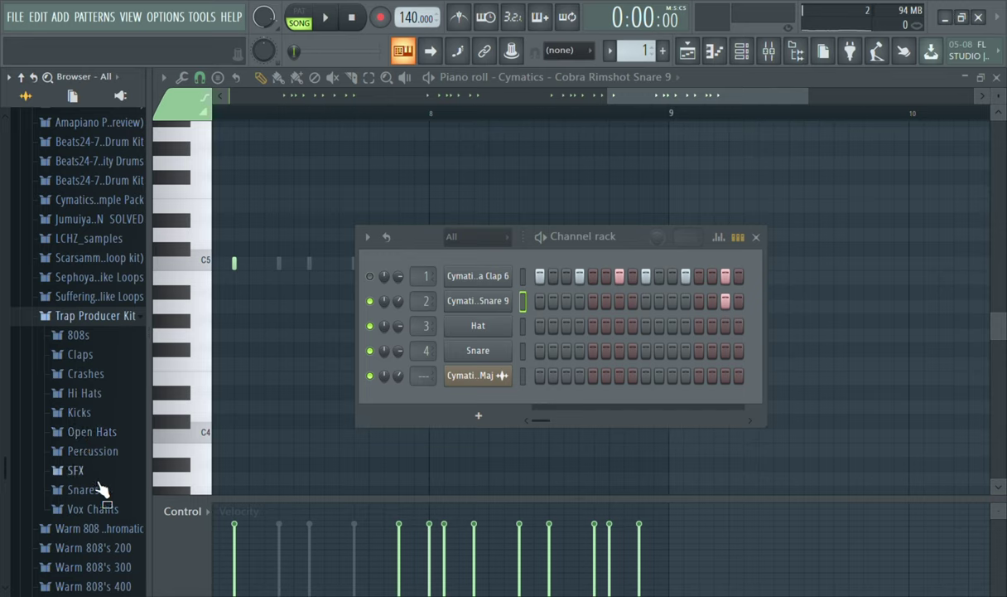
- Audition the vocal samples in the Vox Chants folder, including VOX_Jaguar and VOX_There, and collapse the folder
click(85, 508)
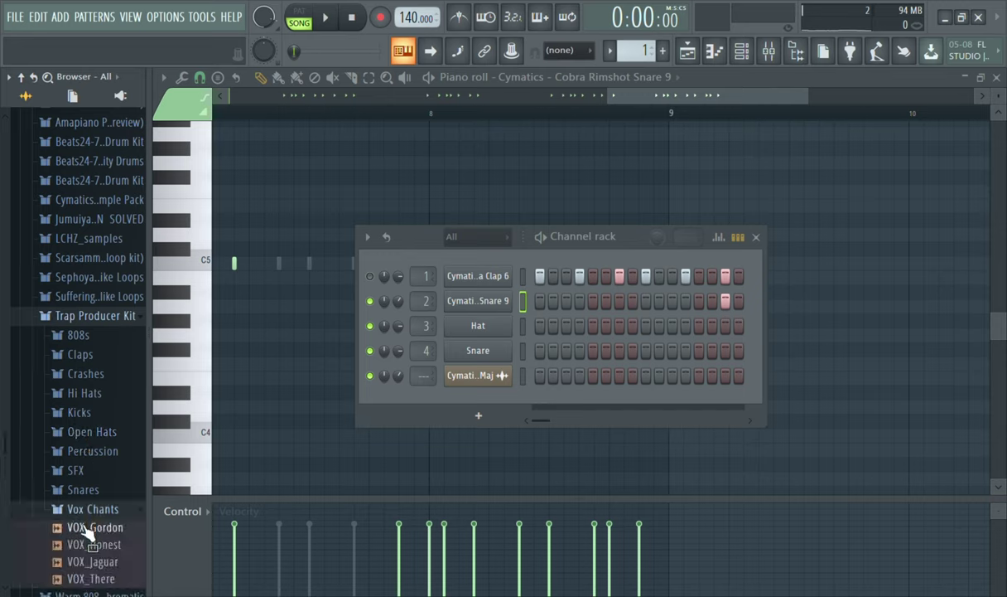
click(93, 545)
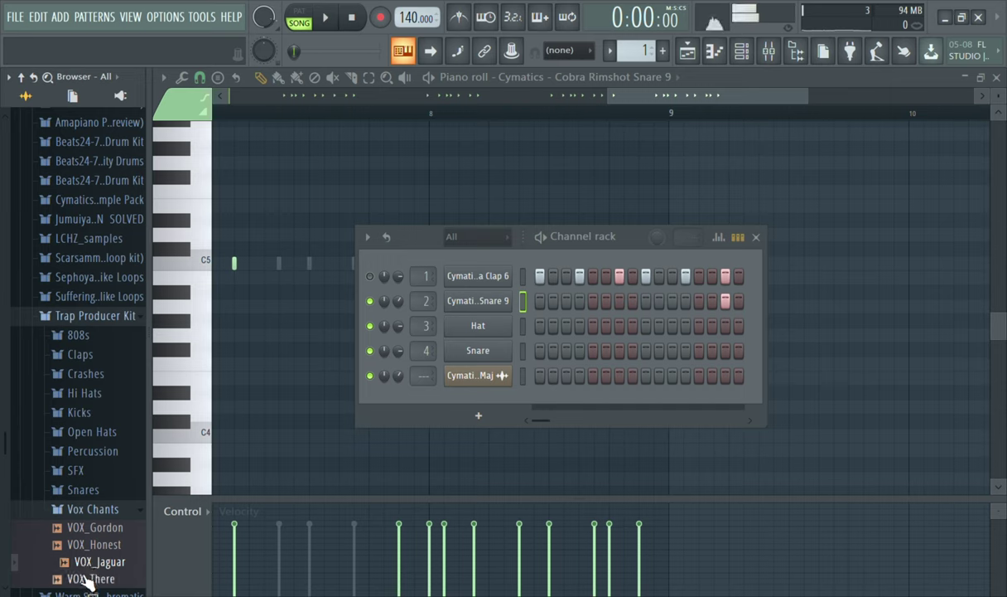
click(89, 579)
click(110, 512)
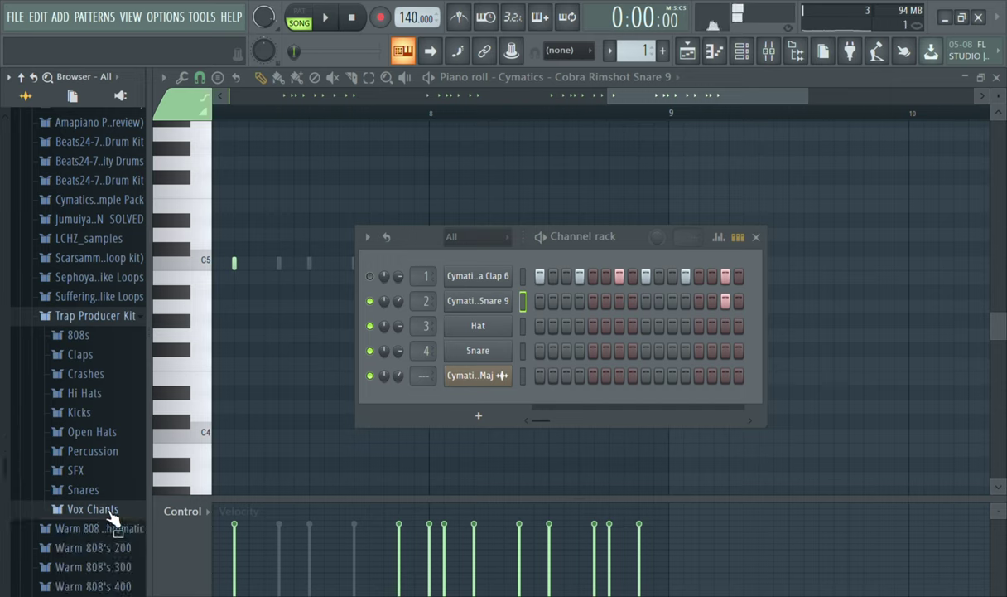
- Audition the samples in the Trap Producer Kit's Snares folder from SNARE_Aya to SNARE_Hoop
click(97, 492)
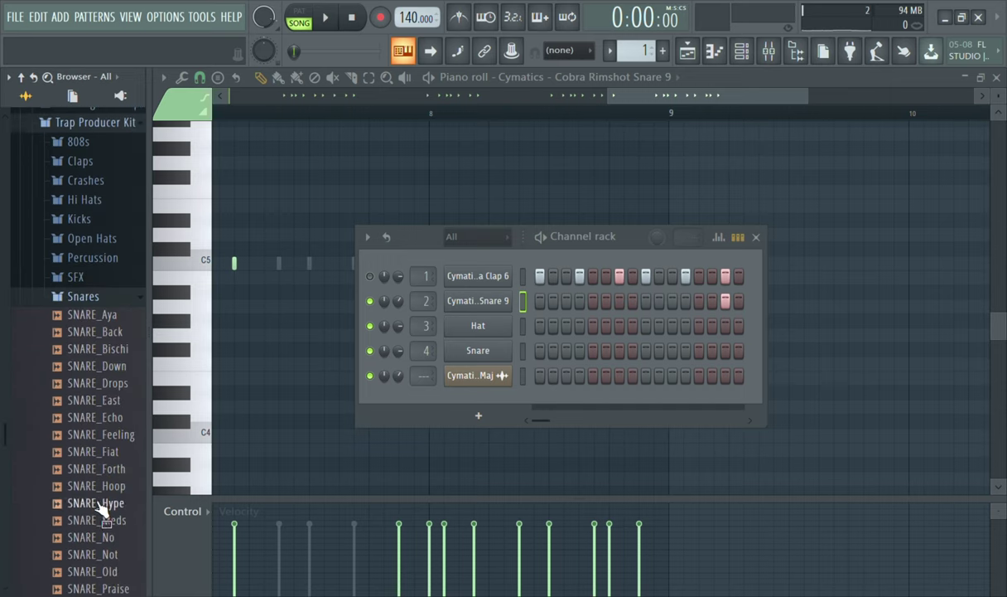
click(106, 315)
click(110, 331)
click(112, 348)
click(112, 366)
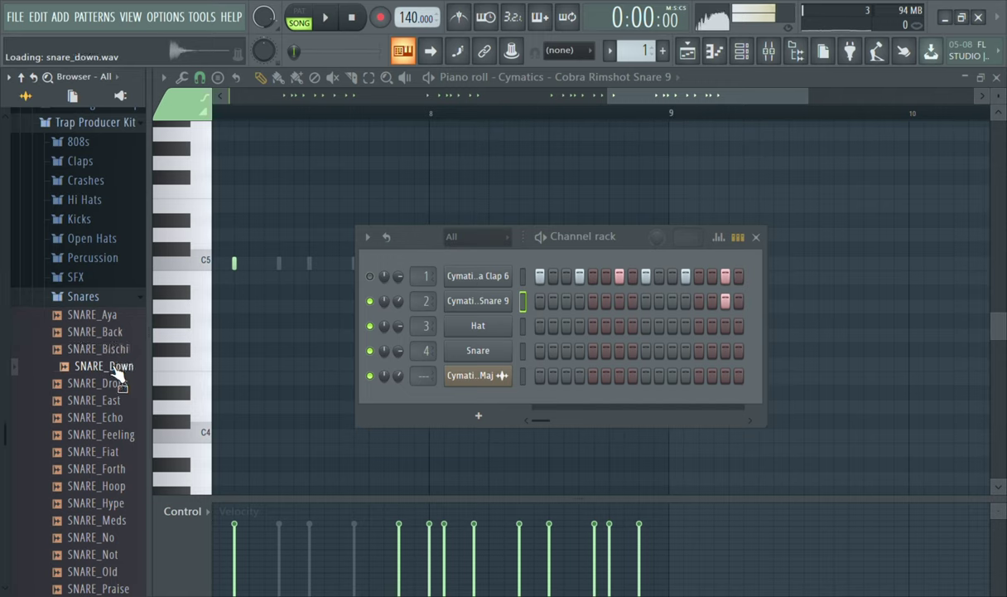
click(111, 384)
click(108, 401)
click(110, 417)
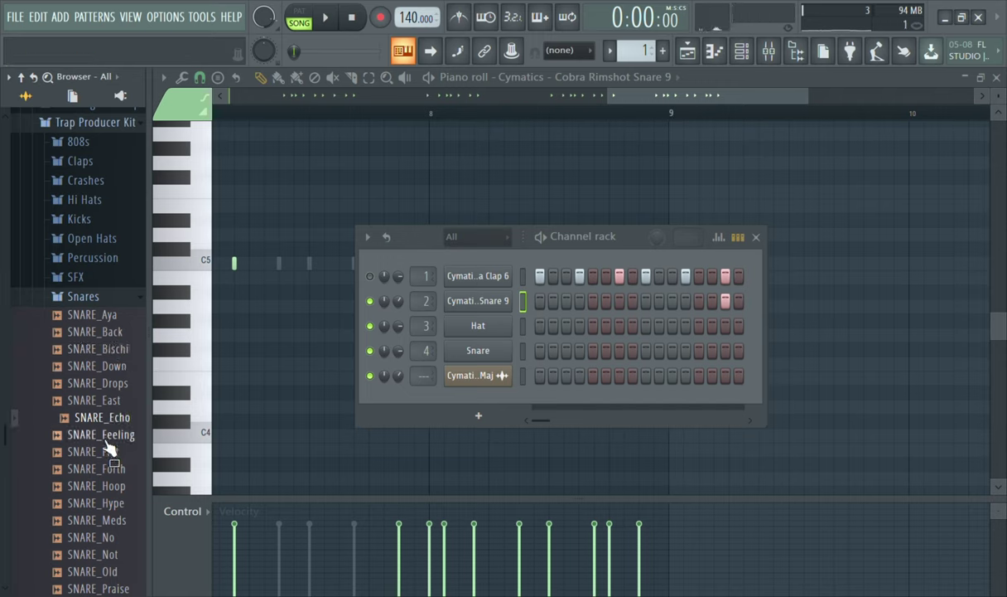
click(109, 435)
click(108, 452)
click(104, 469)
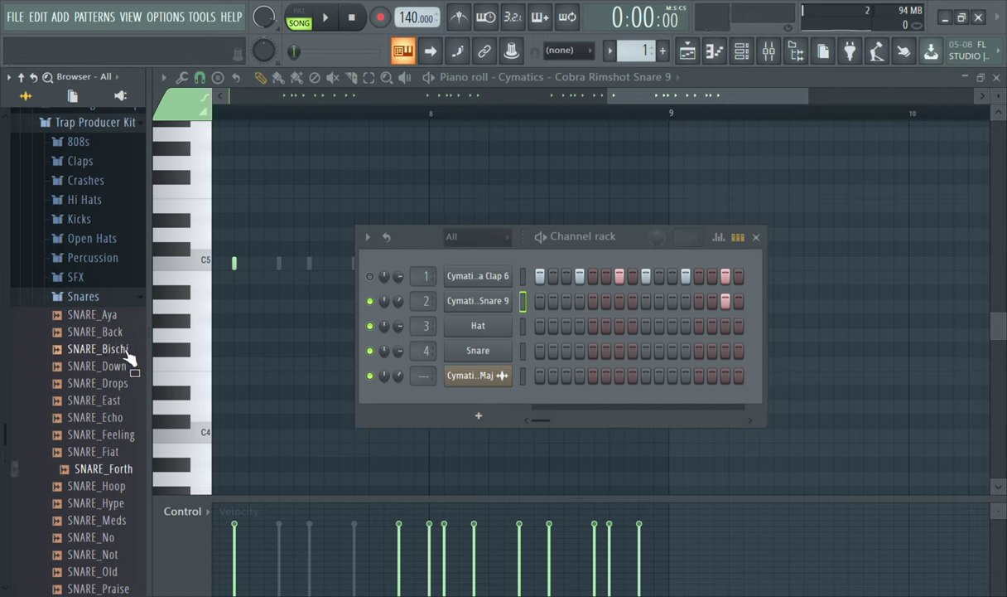
click(107, 485)
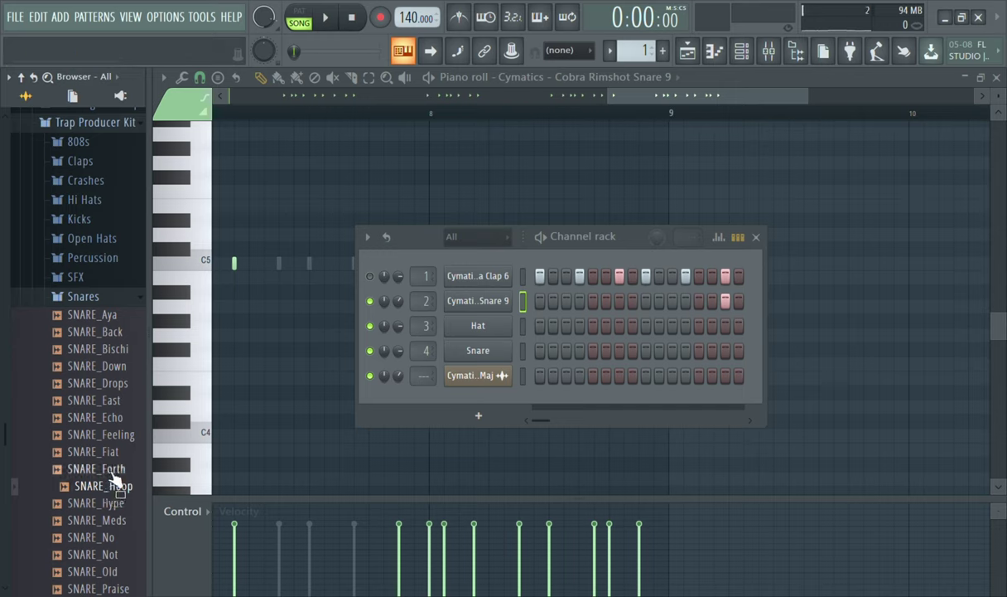
- Replace the Hat channel's sample with SNARE_Forth and activate the ninth step on that channel
click(111, 472)
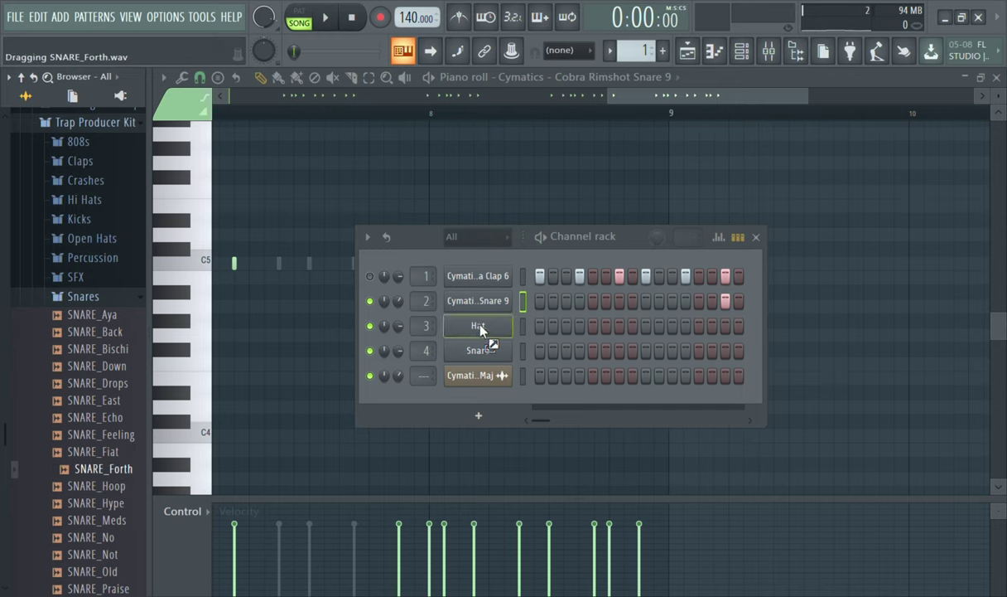
drag(481, 330, 487, 332)
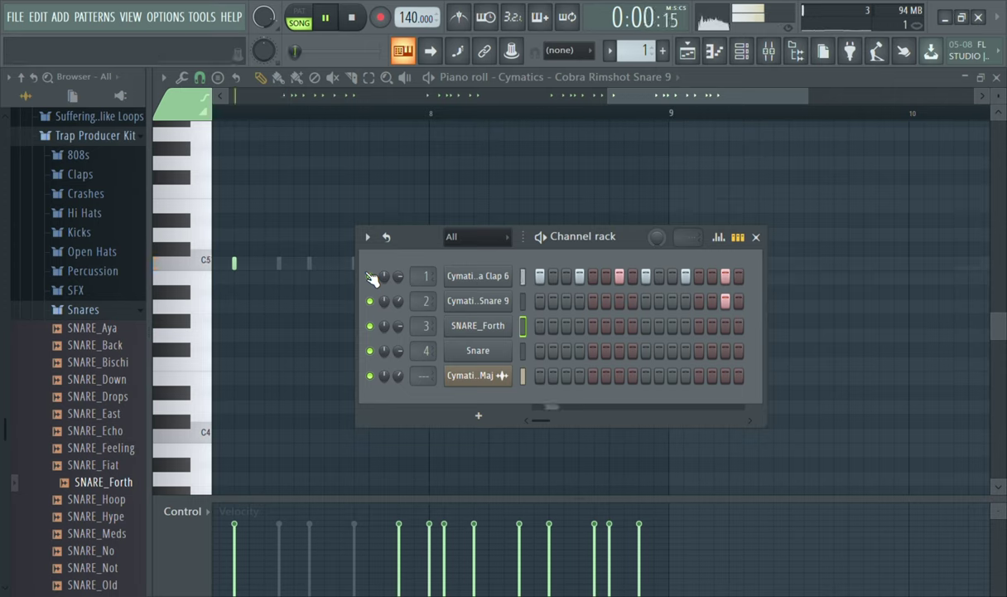
click(646, 327)
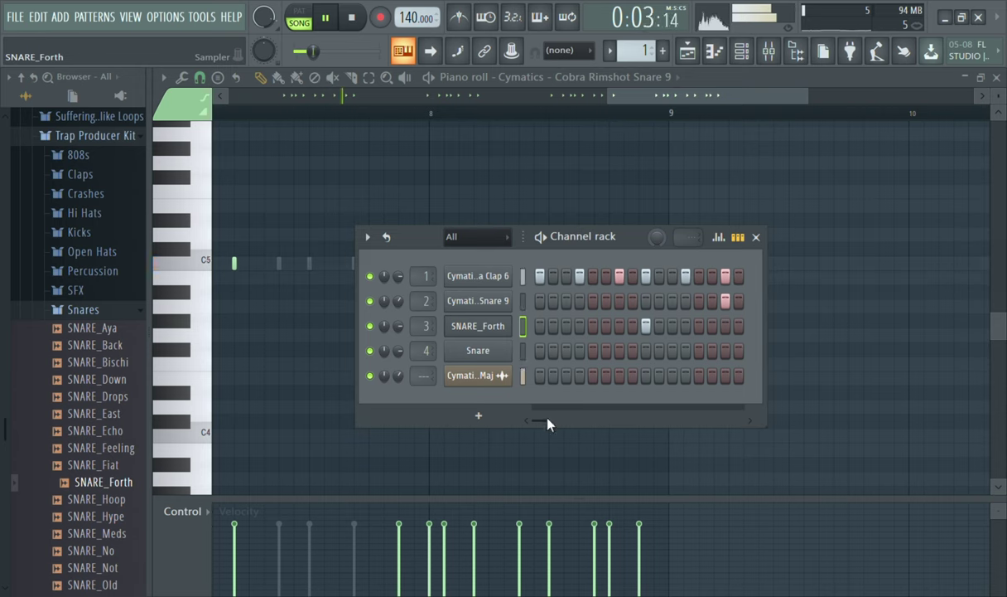
- Set the SNARE_Forth channel's sample start to 2% and close the channel settings
click(499, 330)
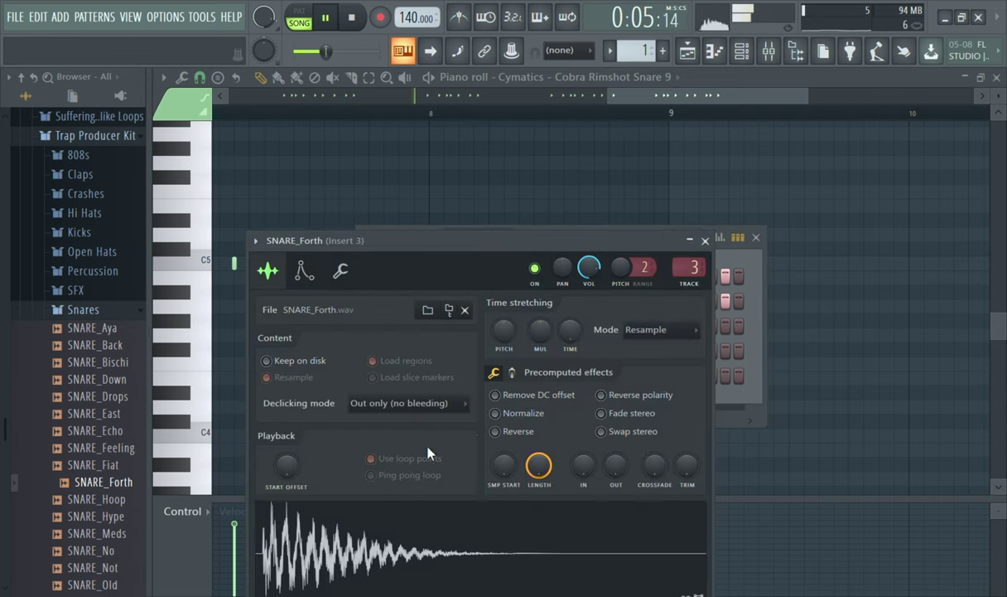
drag(517, 468, 507, 476)
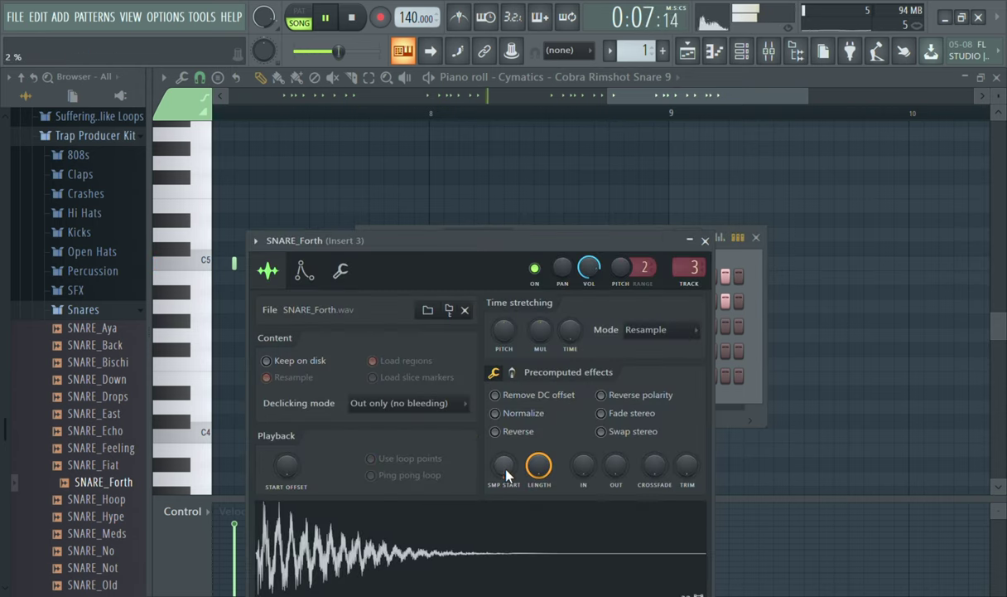
click(705, 241)
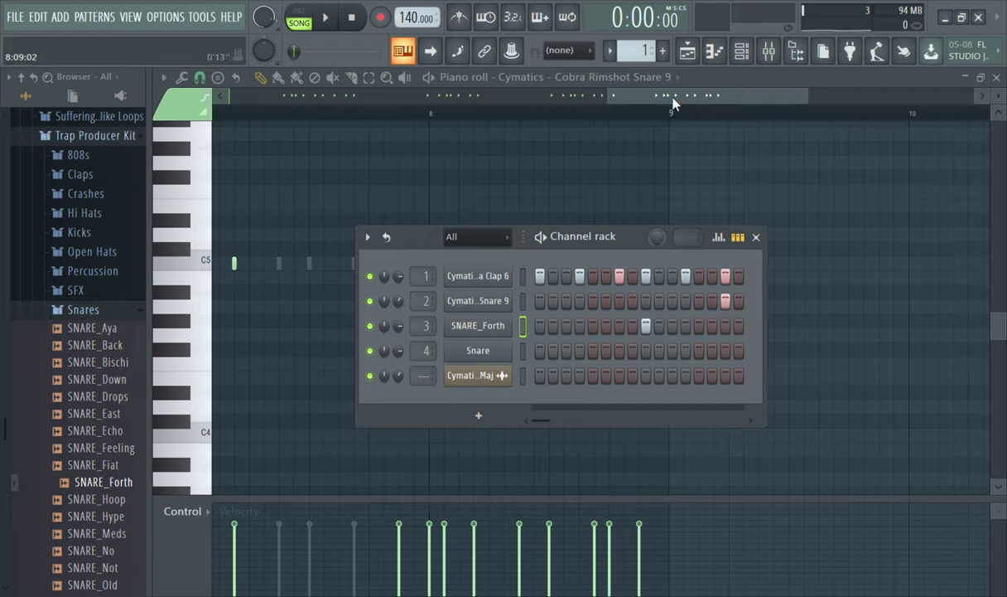
- Switch the piano roll to SNARE_Forth and add a C5 note on the fourth beat of bar 2
drag(673, 101, 337, 101)
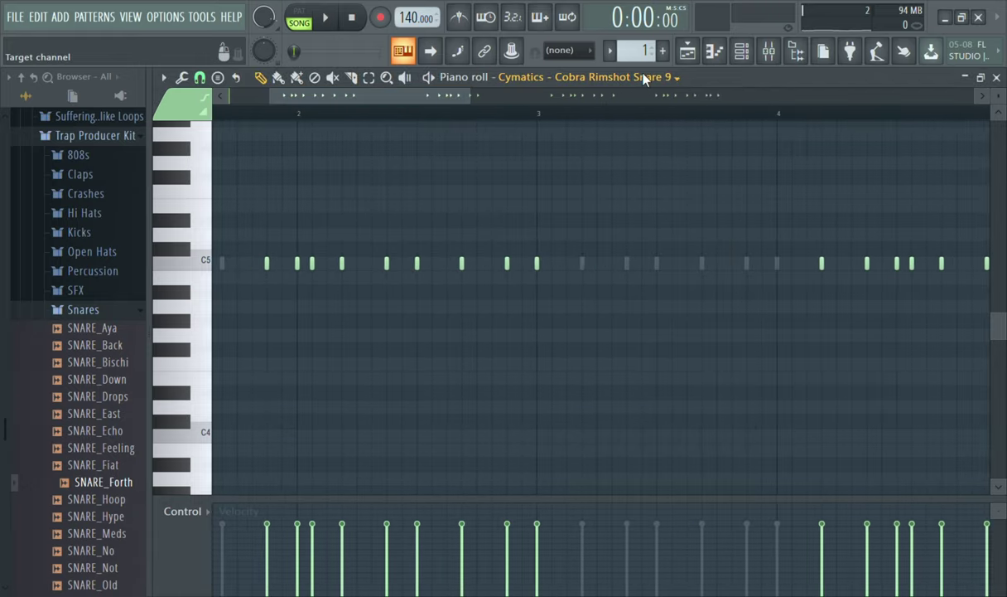
click(598, 157)
drag(441, 98, 306, 106)
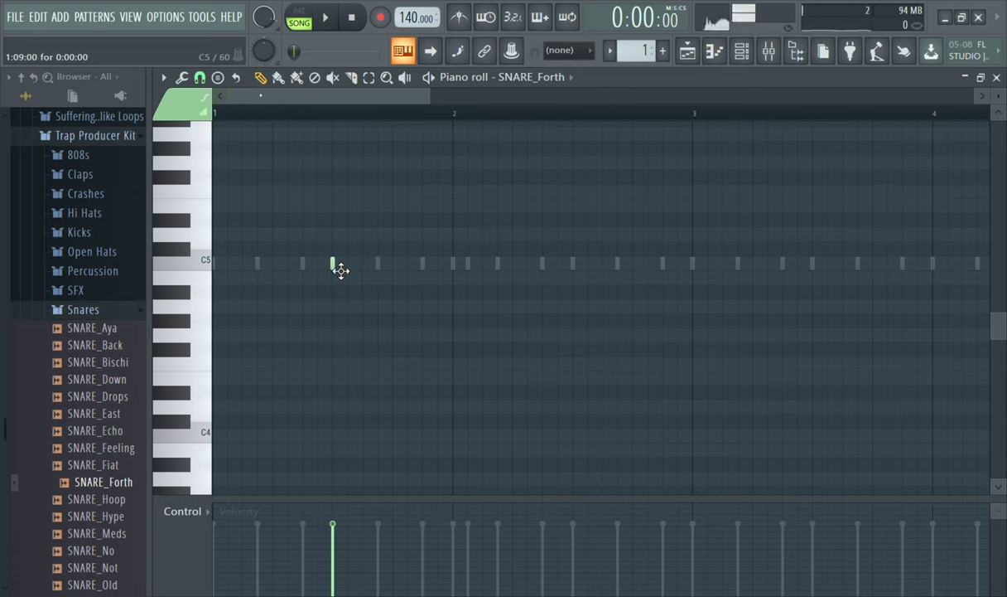
key(space)
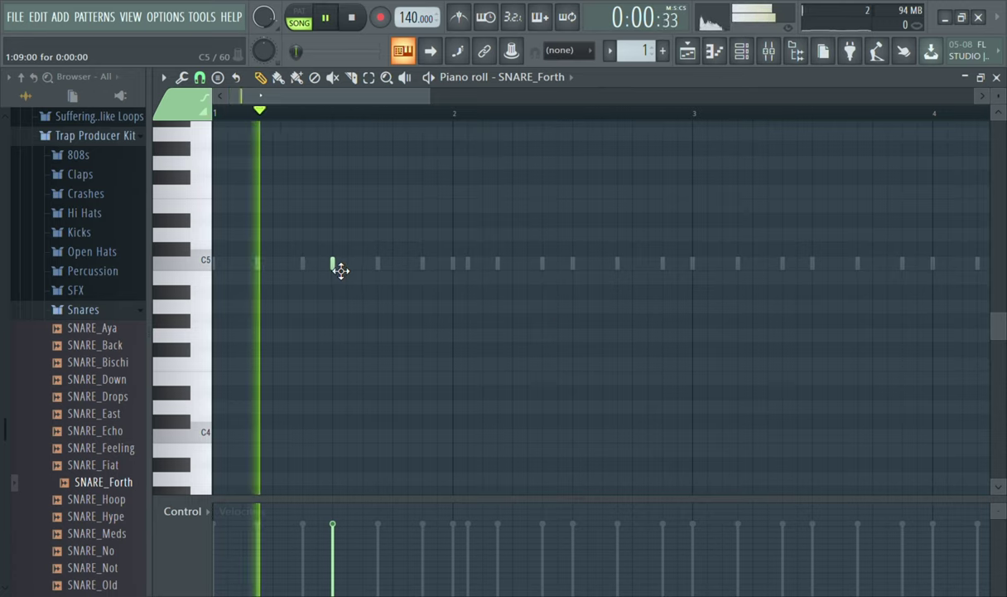
click(633, 264)
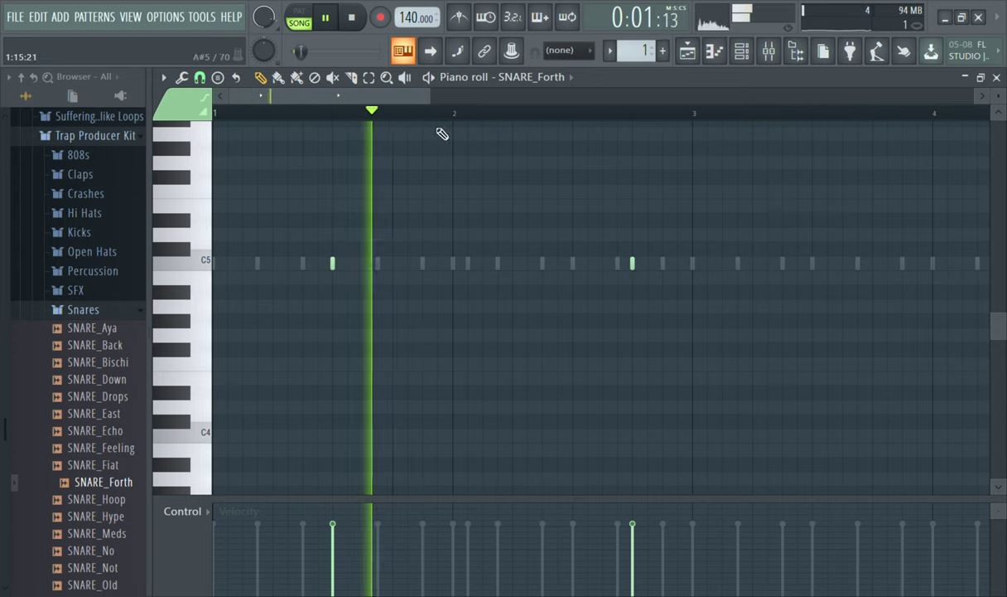
- Add a SNARE_Forth note at C5 on the third beat of bar 3 and replay the song from that bar
drag(404, 100, 466, 114)
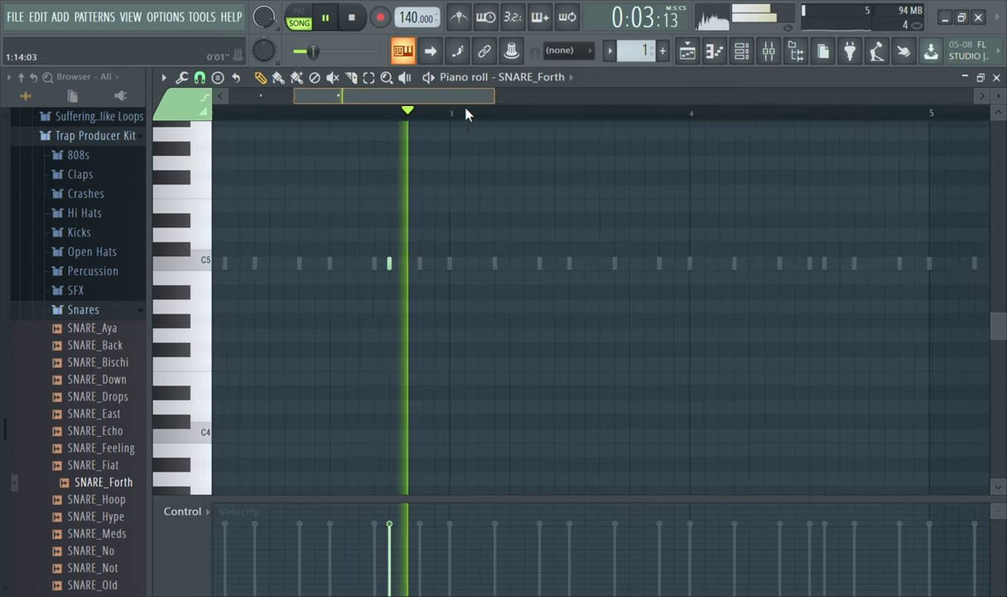
key(space)
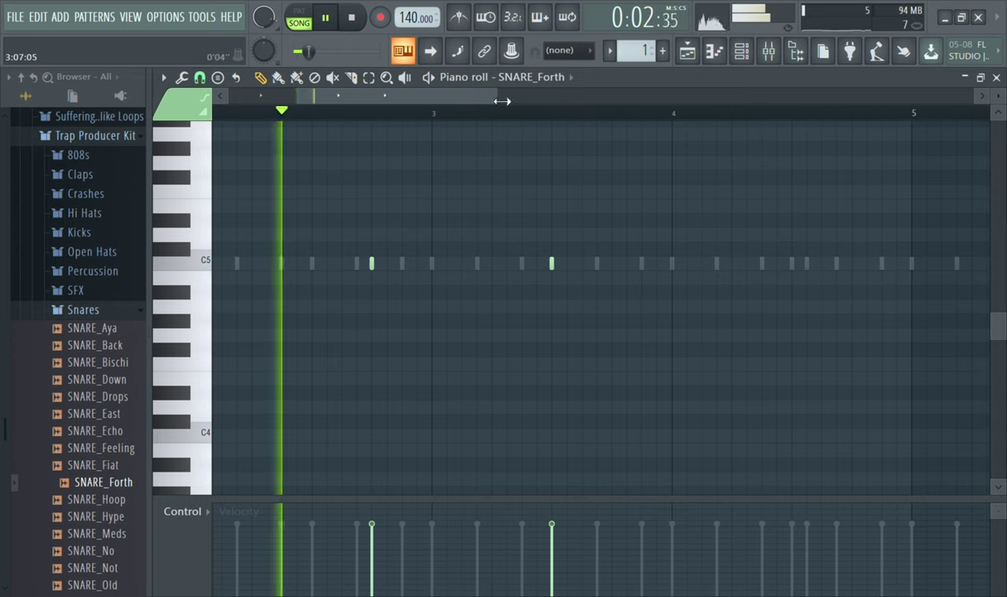
drag(458, 93, 530, 104)
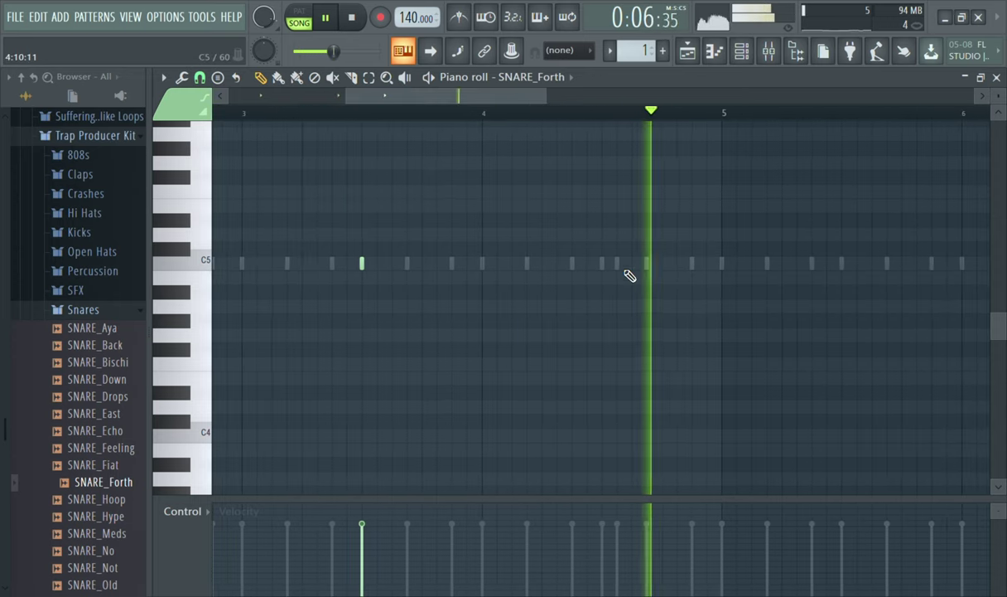
click(338, 116)
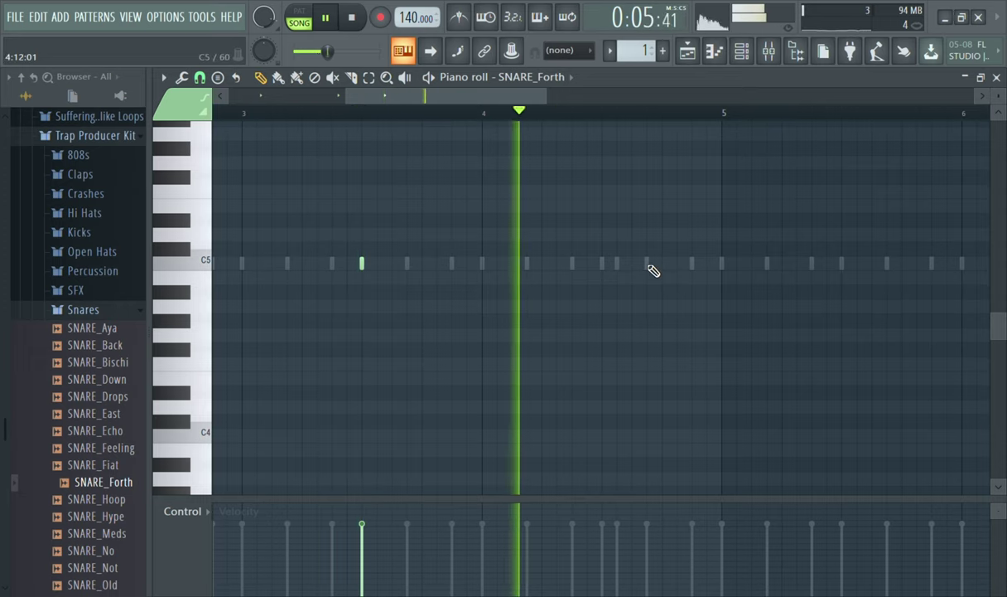
- Try SNARE_Forth C5 hits on the twelfth and fifteenth steps of bar 4, shift the second to the sixteenth step, and replay
click(649, 263)
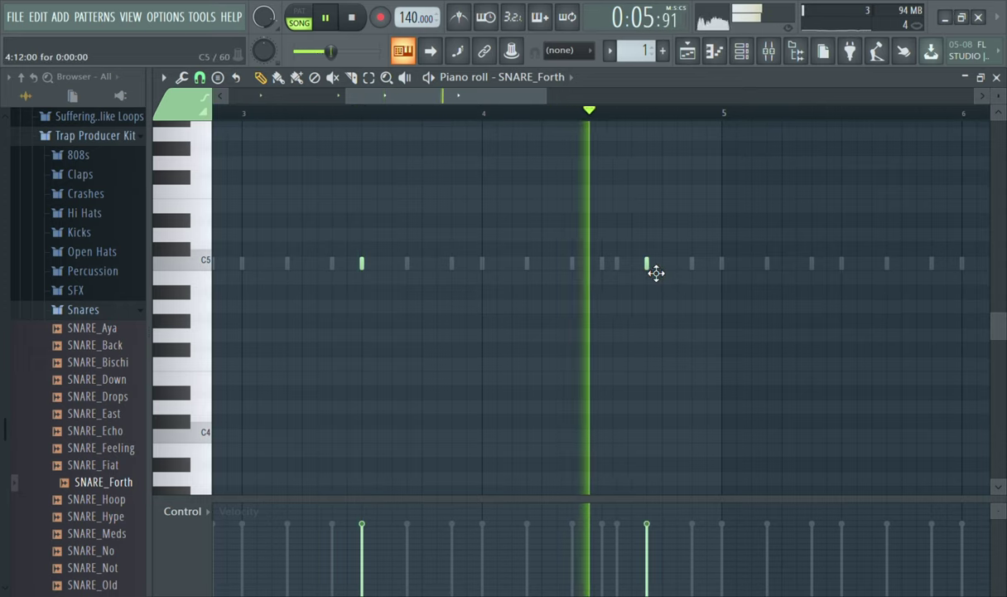
click(696, 266)
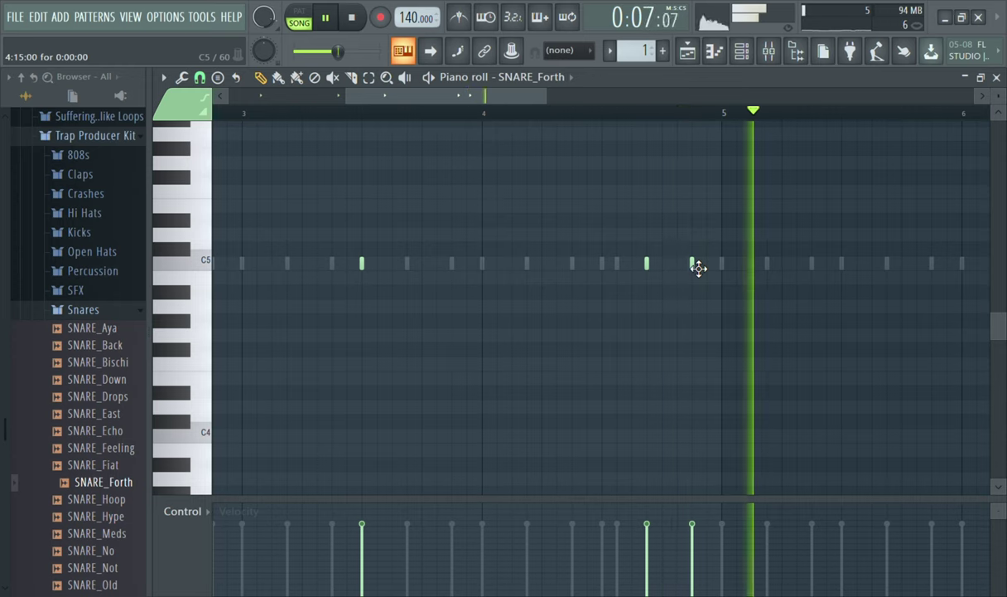
drag(697, 266, 715, 267)
key(space)
key(space)
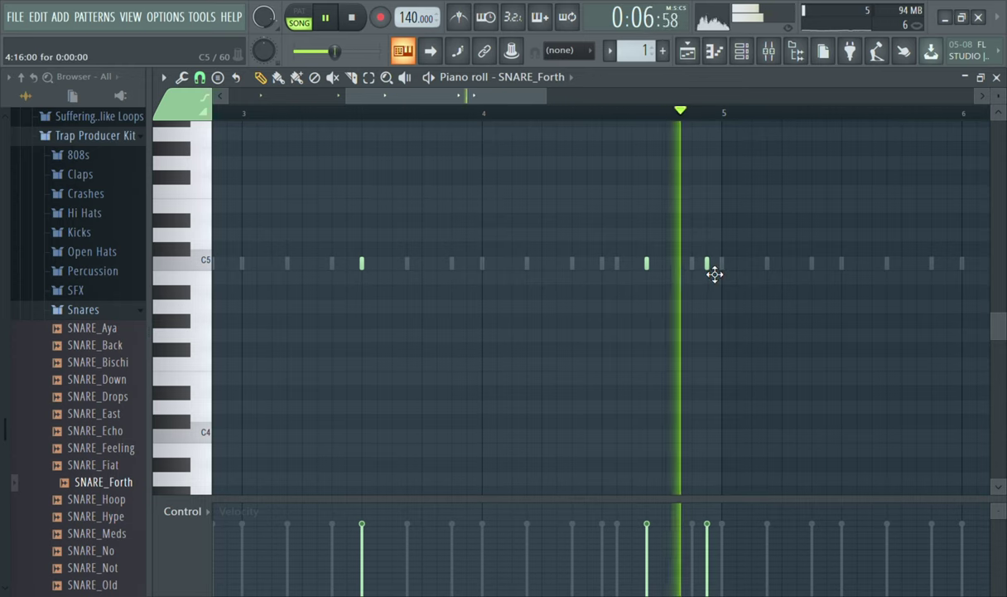
- Try the second bar 4 snare hit on the fourteenth step, then back on the fifteenth, and restart the song from the beginning
right_click(711, 267)
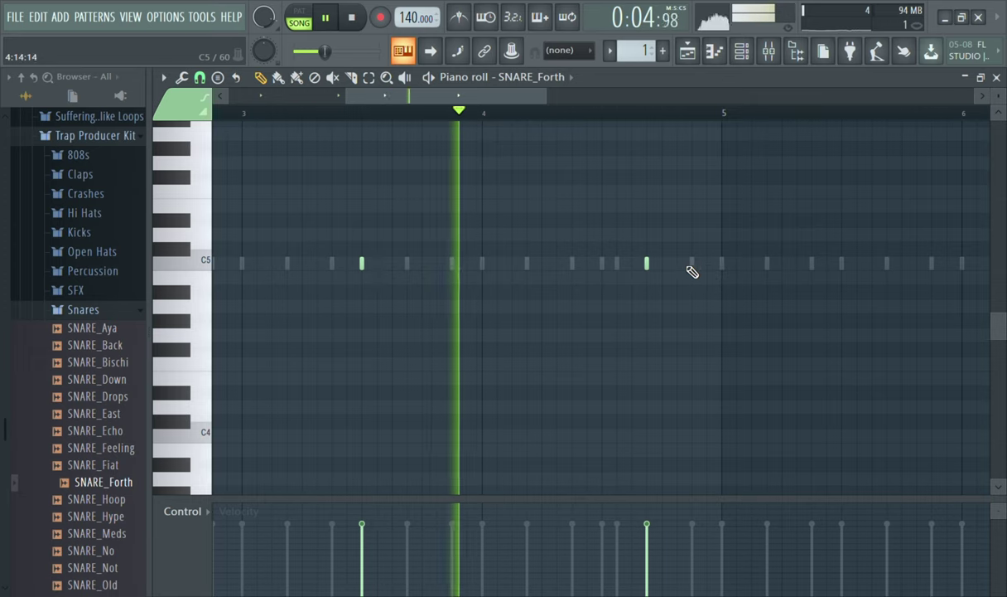
click(681, 265)
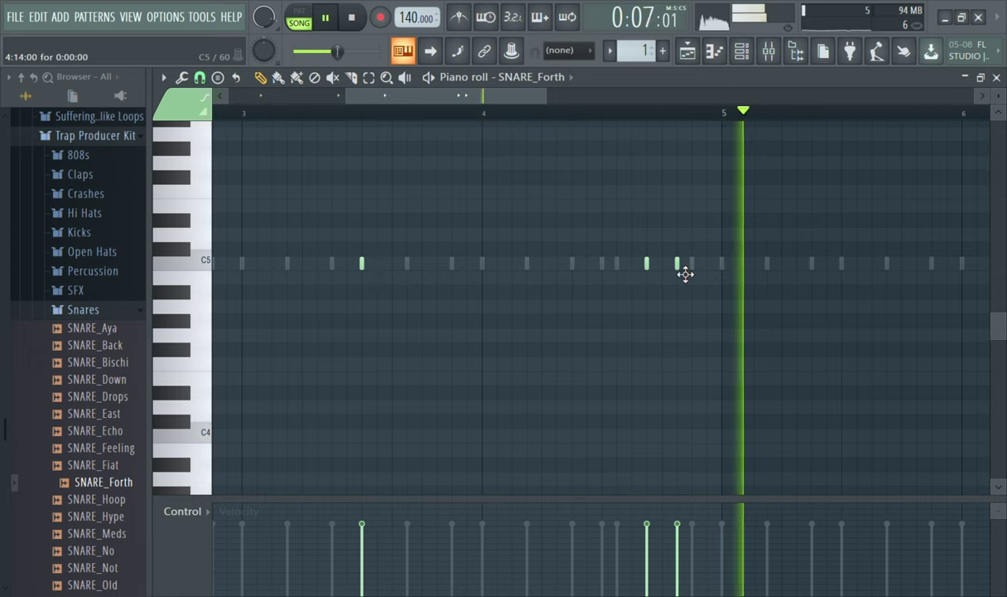
right_click(684, 272)
click(694, 265)
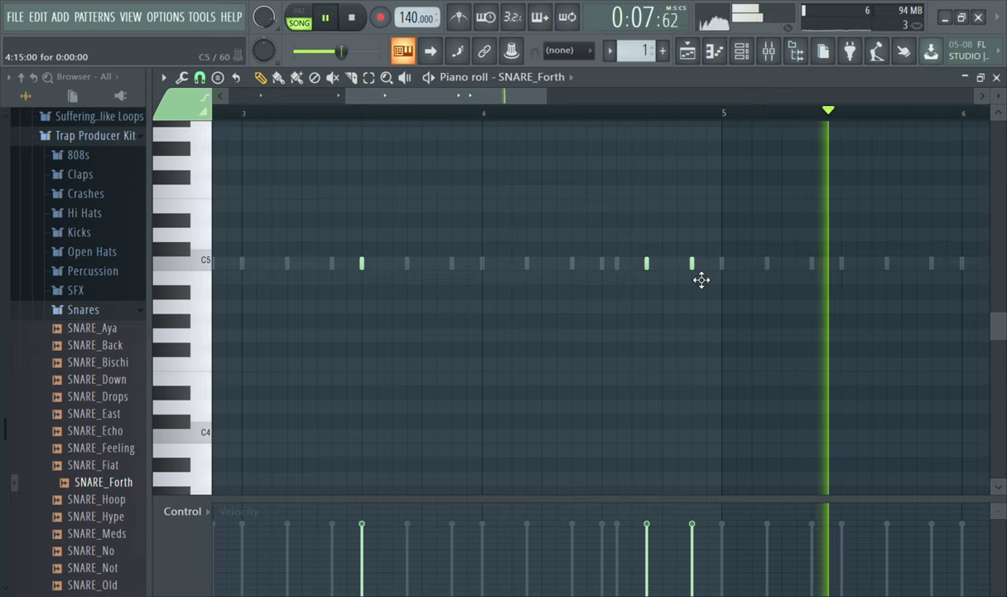
click(355, 18)
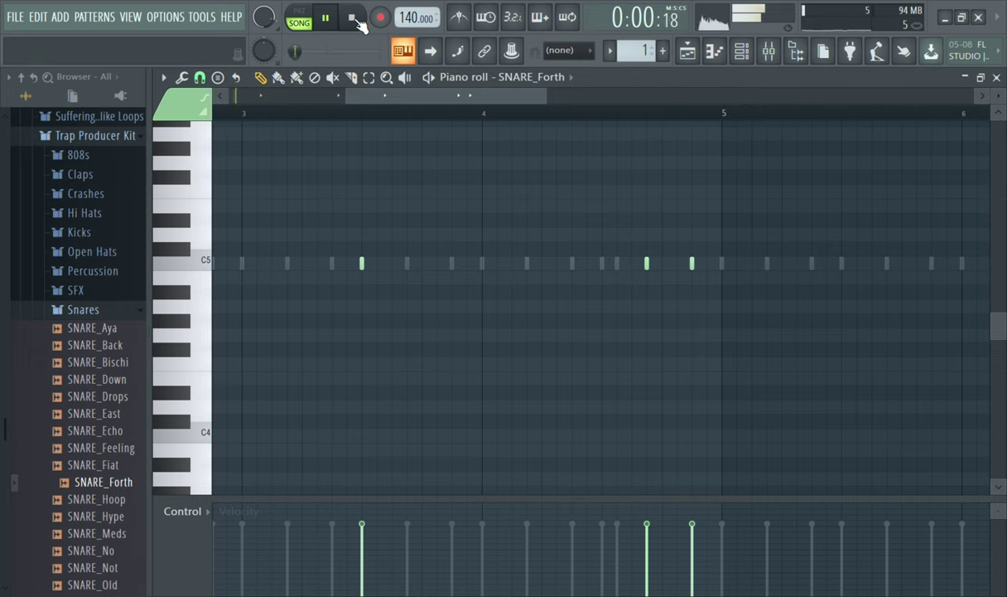
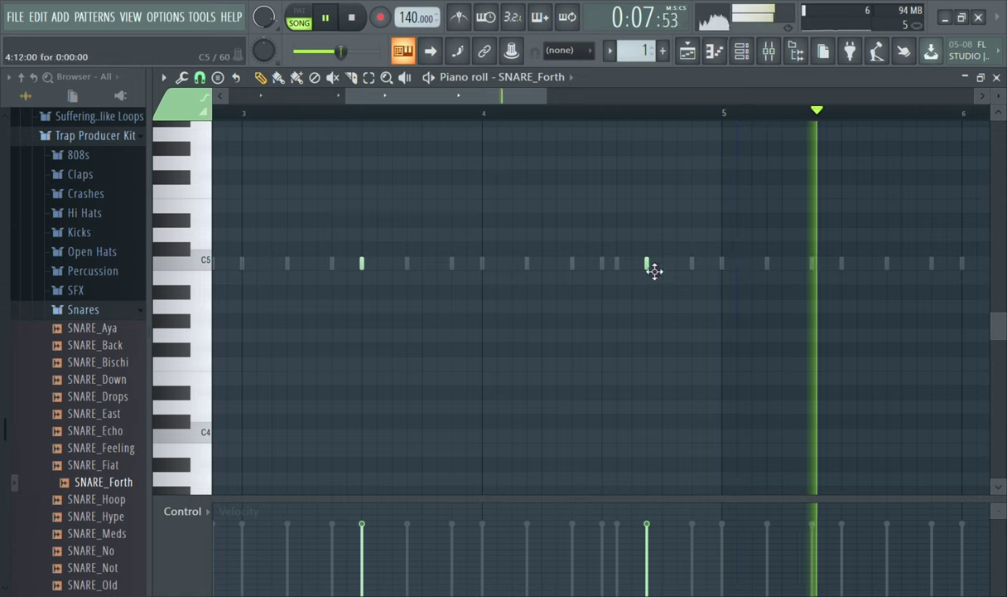
- Remove the SNARE_Forth hit from the twelfth step of bar 4 and replay from the second beat of bar 3
right_click(647, 263)
key(space)
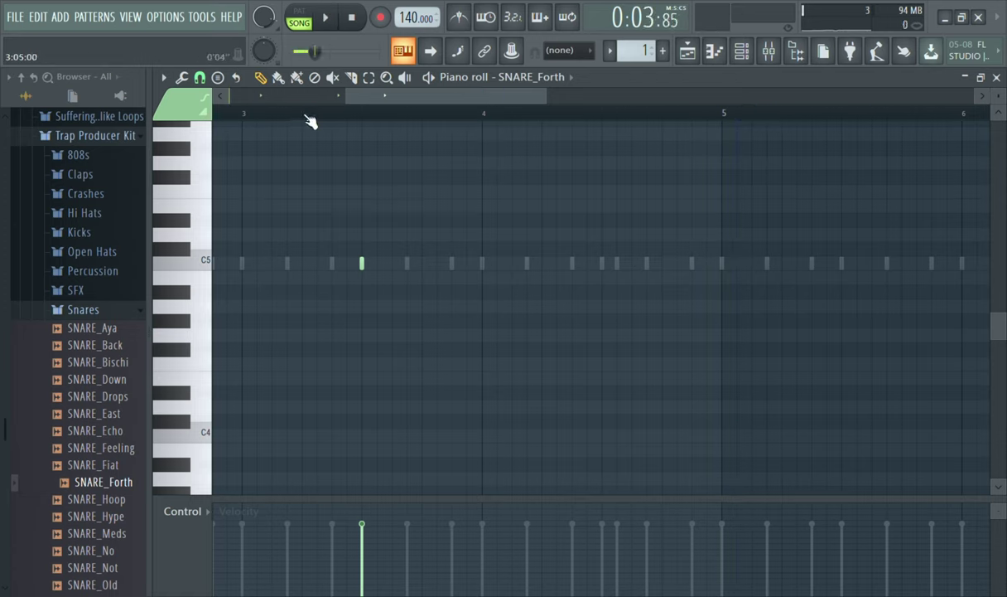
key(space)
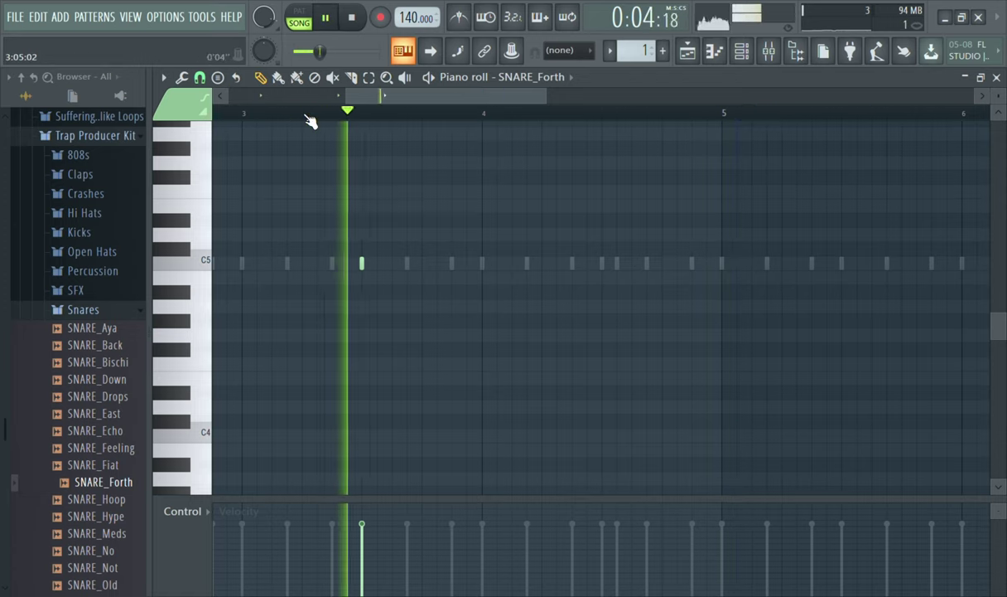
- Add SNARE_Forth notes at C5 on the fourth beat of bar 4 and the third beat of bar 5
click(668, 264)
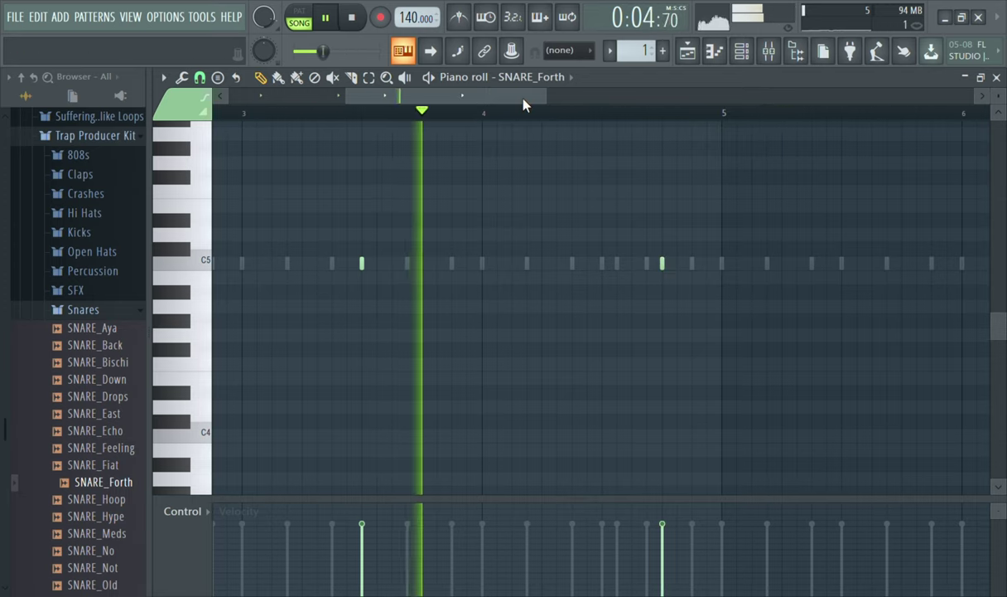
drag(523, 104, 596, 112)
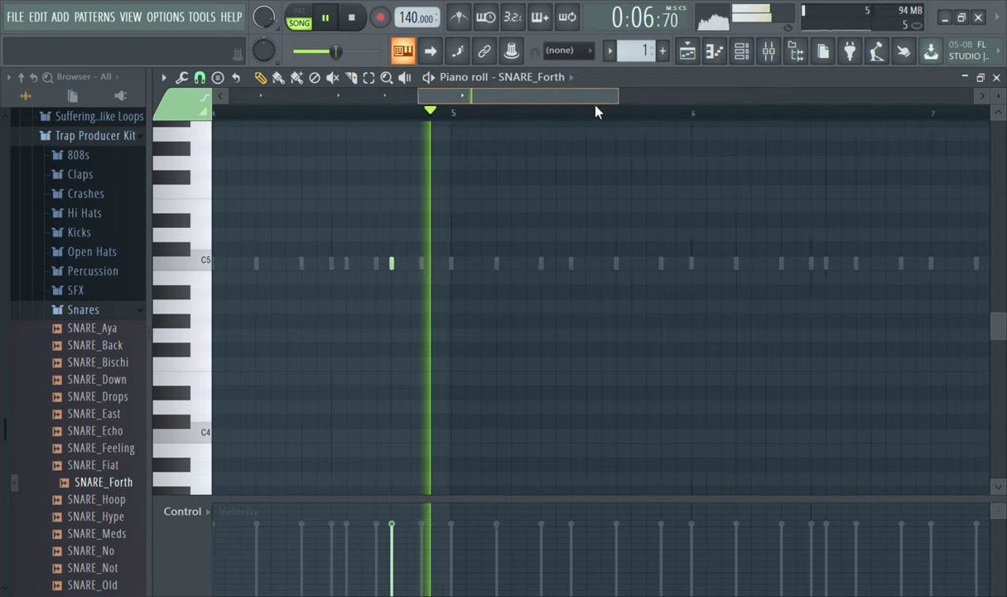
key(space)
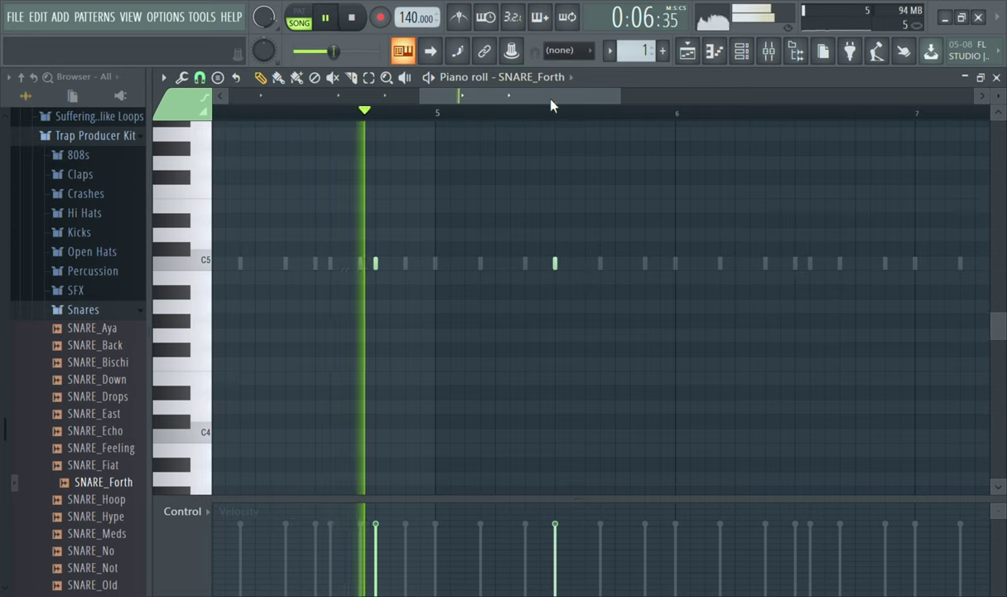
- Add SNARE_Forth notes at C5 on the fourth beat of bar 6 and the third beat of bar 7
drag(551, 101, 620, 126)
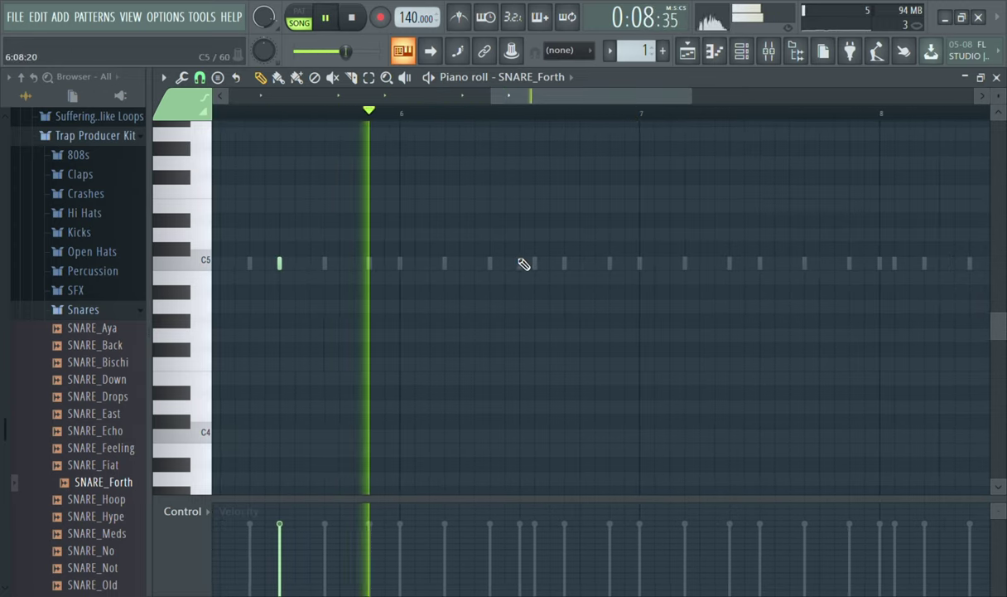
click(580, 264)
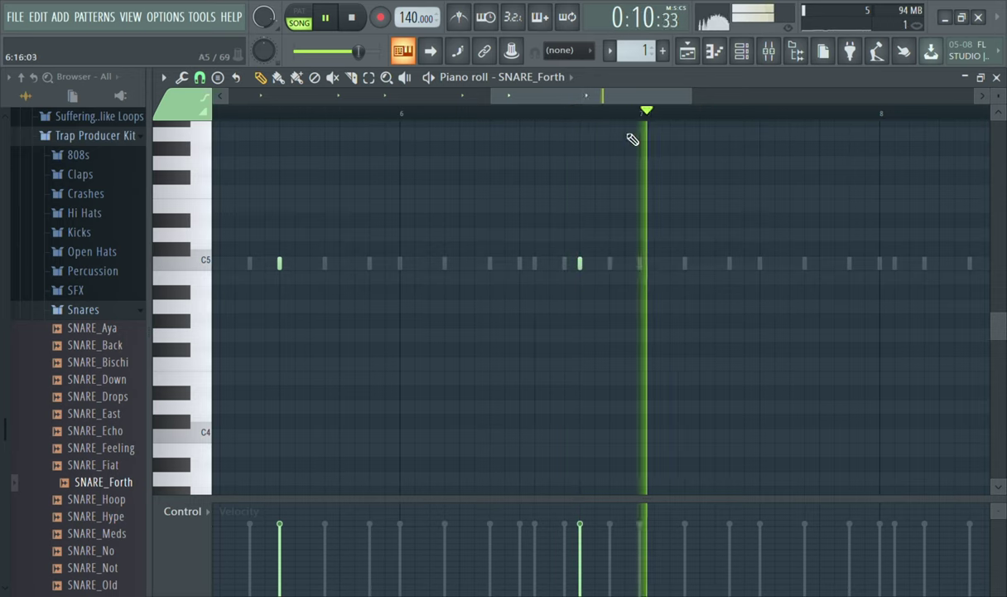
drag(595, 104, 646, 114)
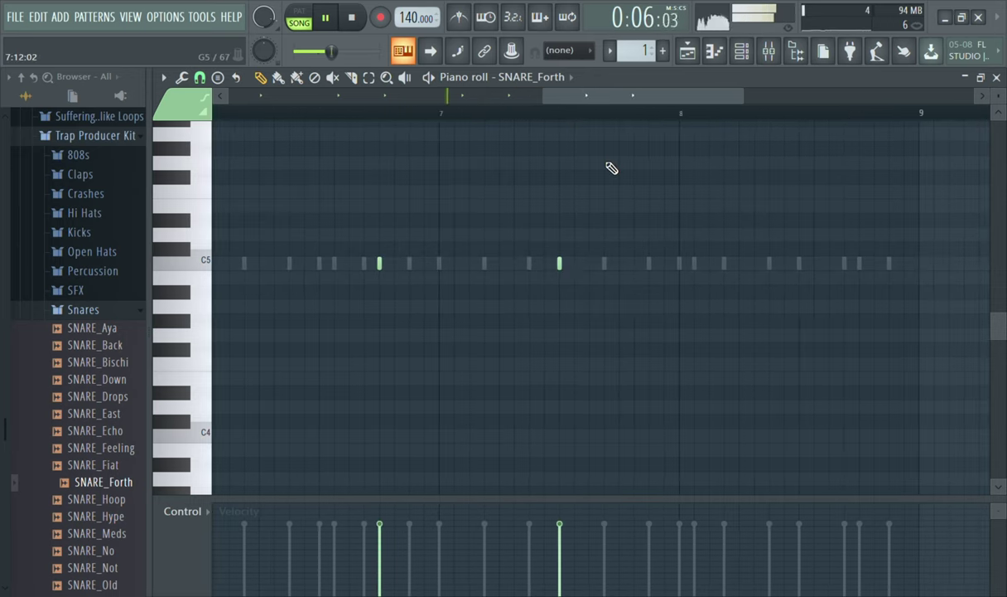
drag(596, 97, 625, 103)
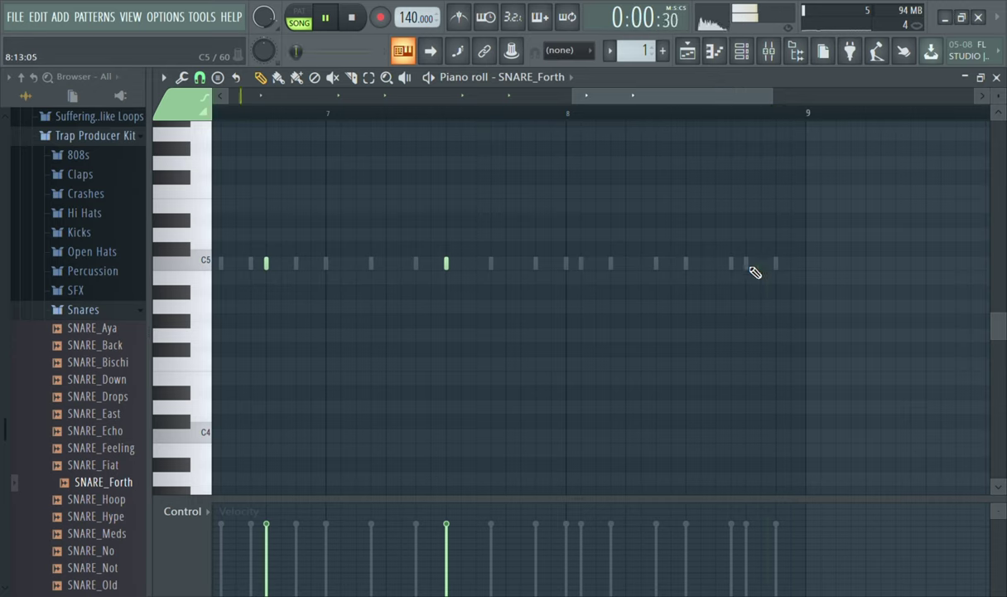
- Add SNARE_Forth notes at C5 on the fourth beat and the seventh step of bar 8
click(521, 107)
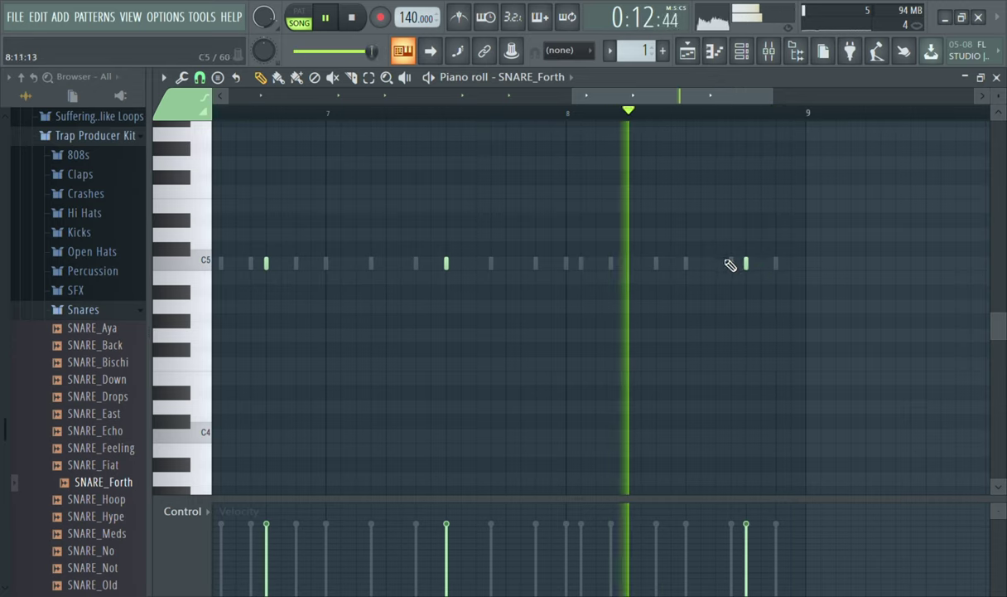
click(777, 263)
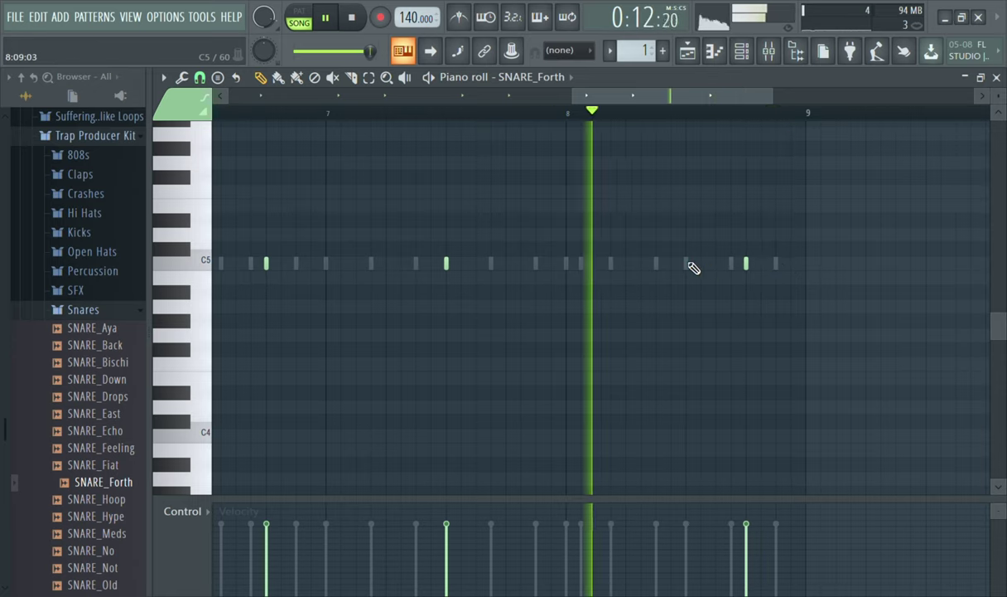
click(659, 265)
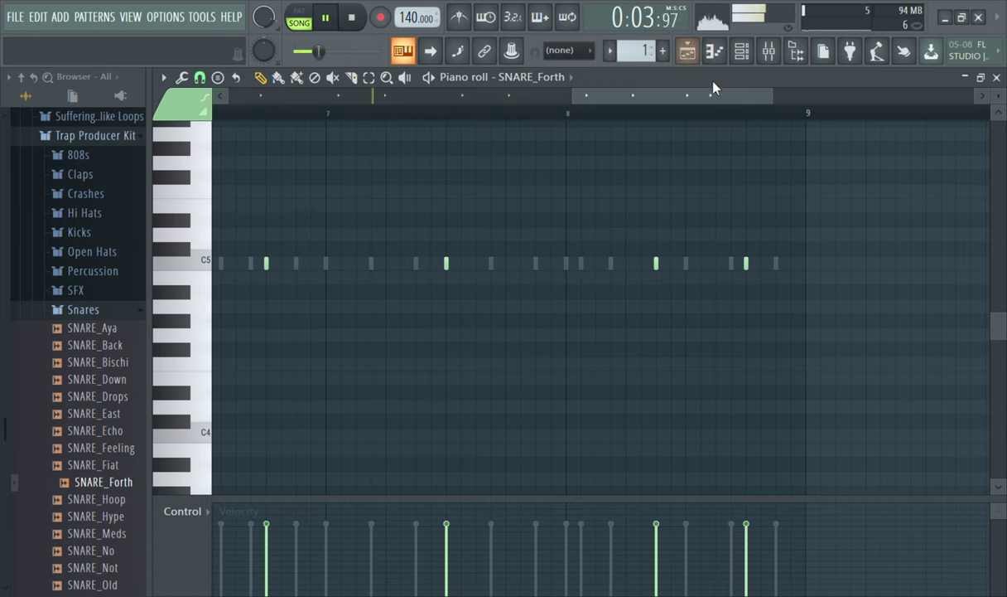
- Show the channel rack and check the SNARE_Forth channel's sample settings while the song plays
click(752, 55)
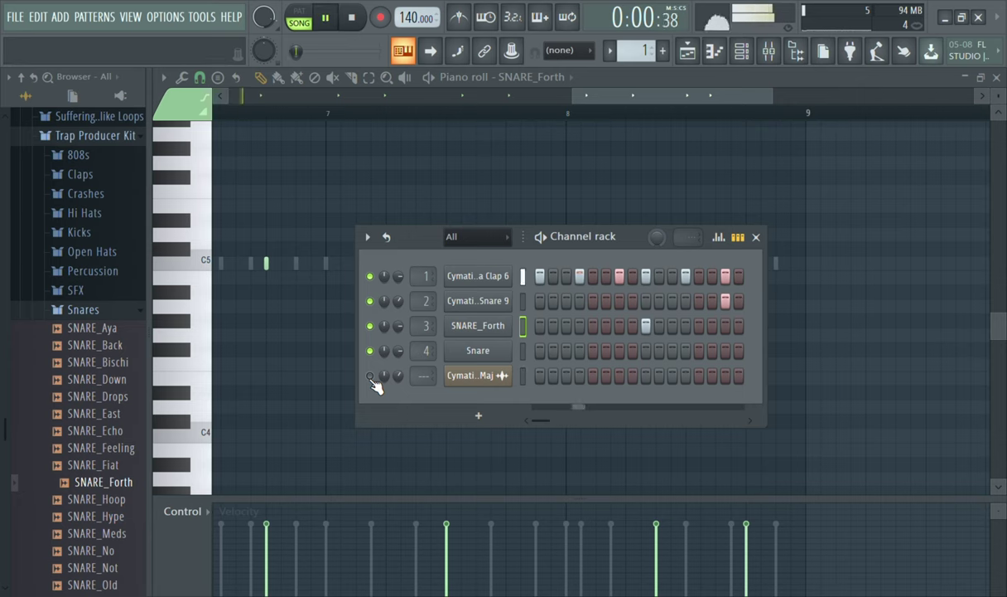
click(478, 333)
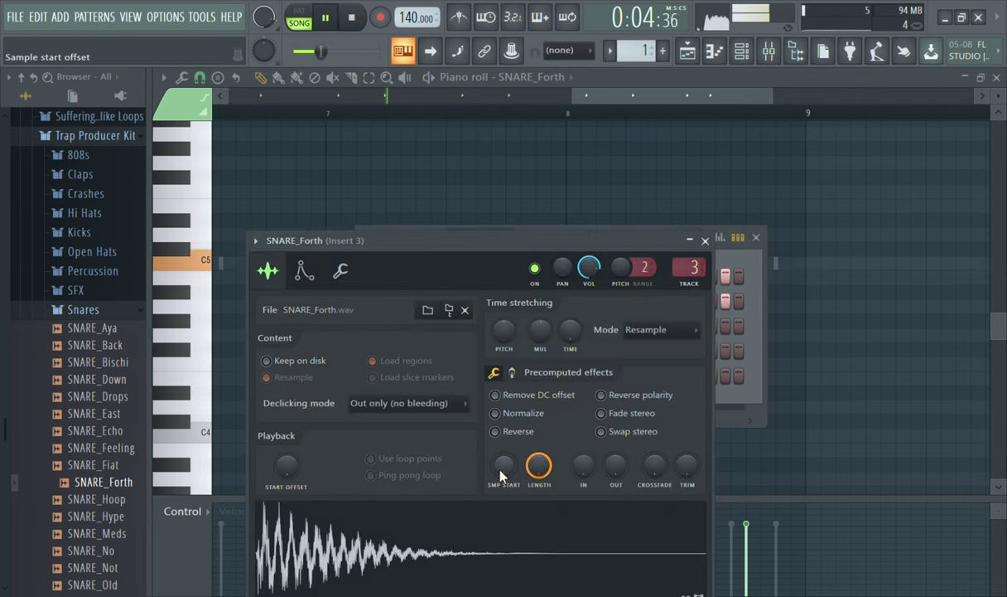
click(705, 242)
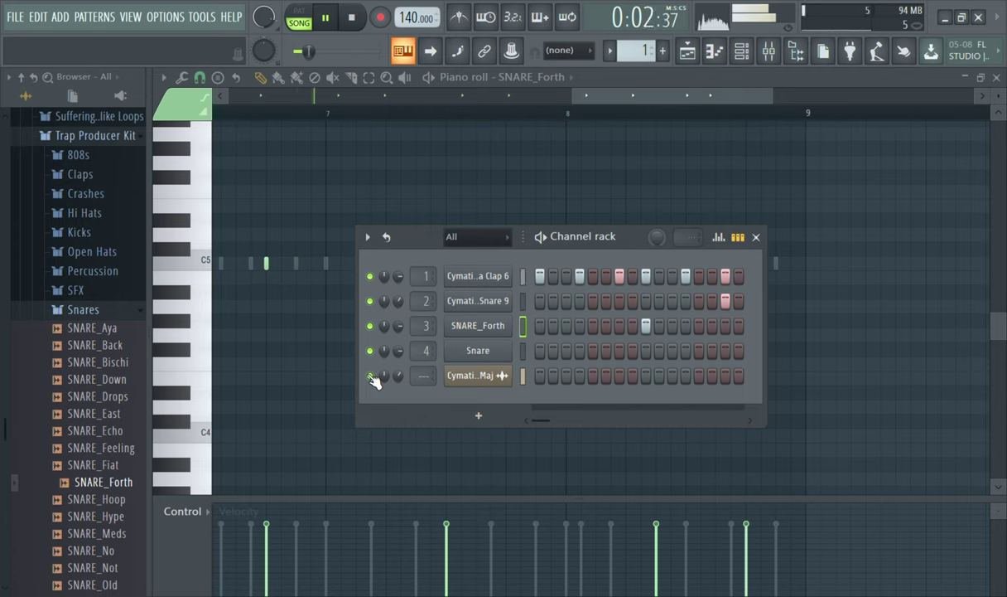
- Collapse the Snares and Trap Producer Kit folders and expand the Beats24-7 drum kit that contains the Chaos samples
click(82, 309)
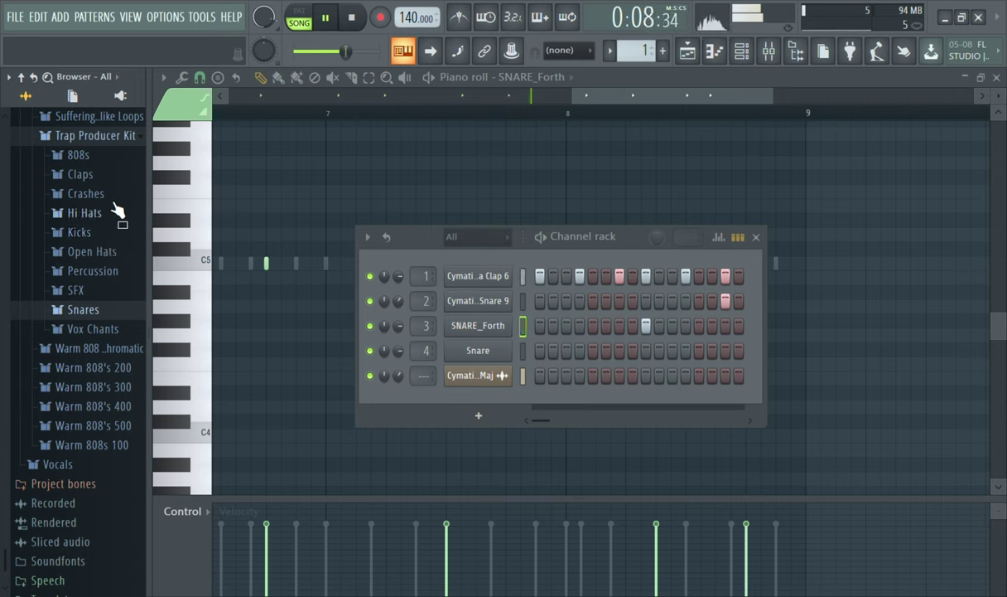
click(130, 135)
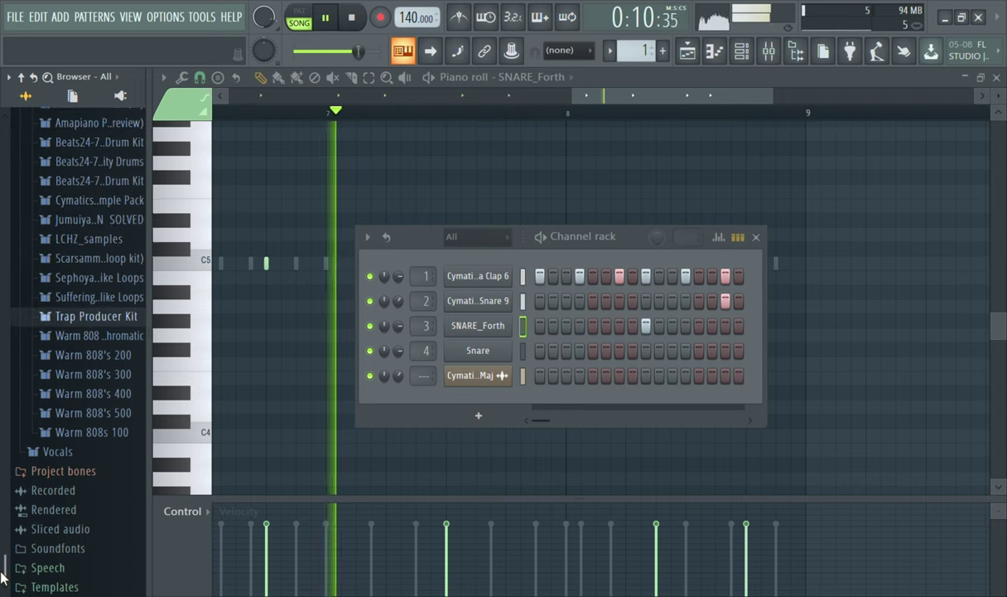
drag(3, 569, 4, 409)
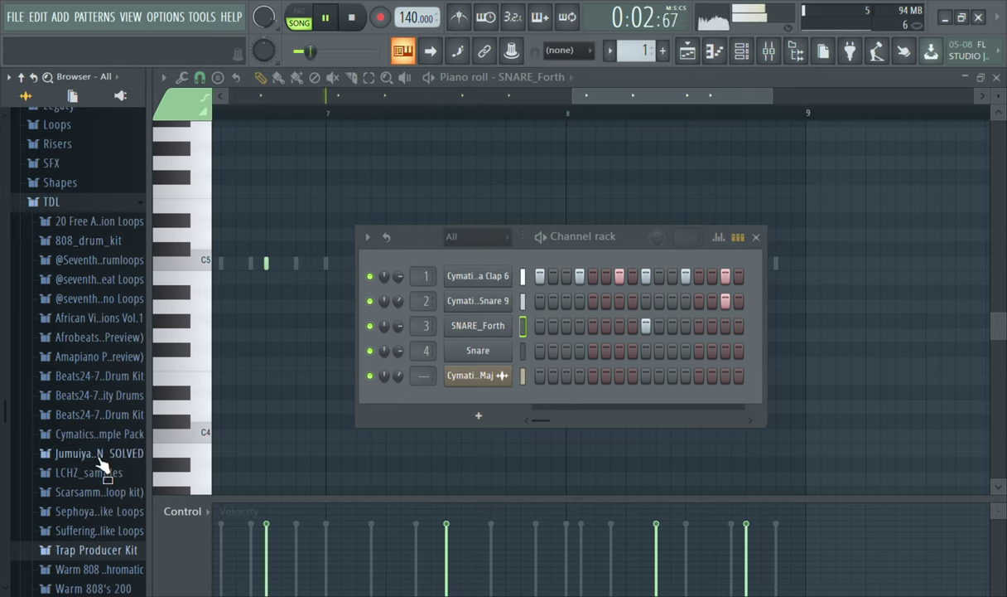
click(106, 377)
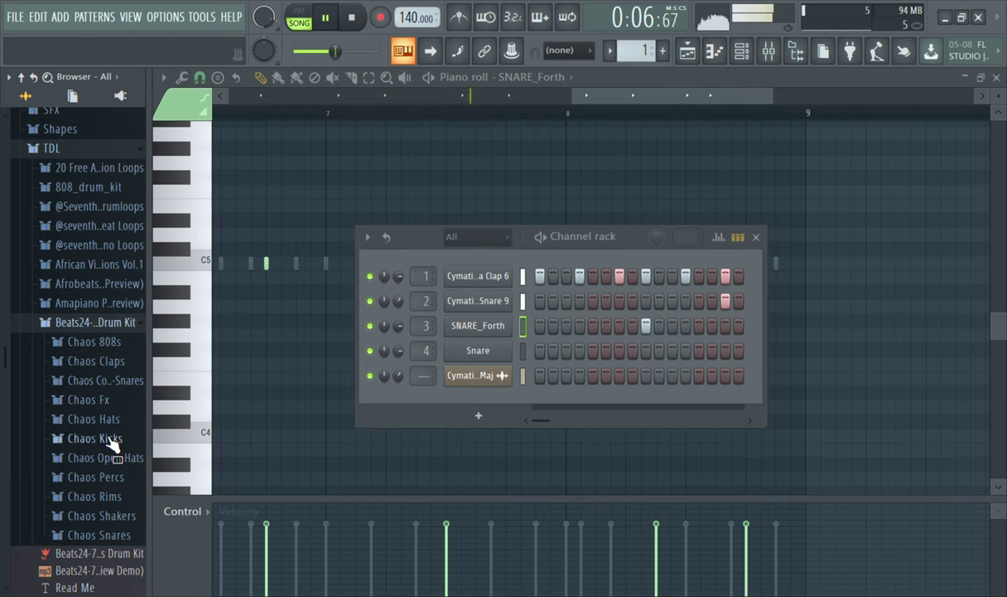
- Audition samples in the Chaos Kicks folder and replace the Snare channel's sample with GodlikeLoops_Chaos_Kick_03
click(110, 440)
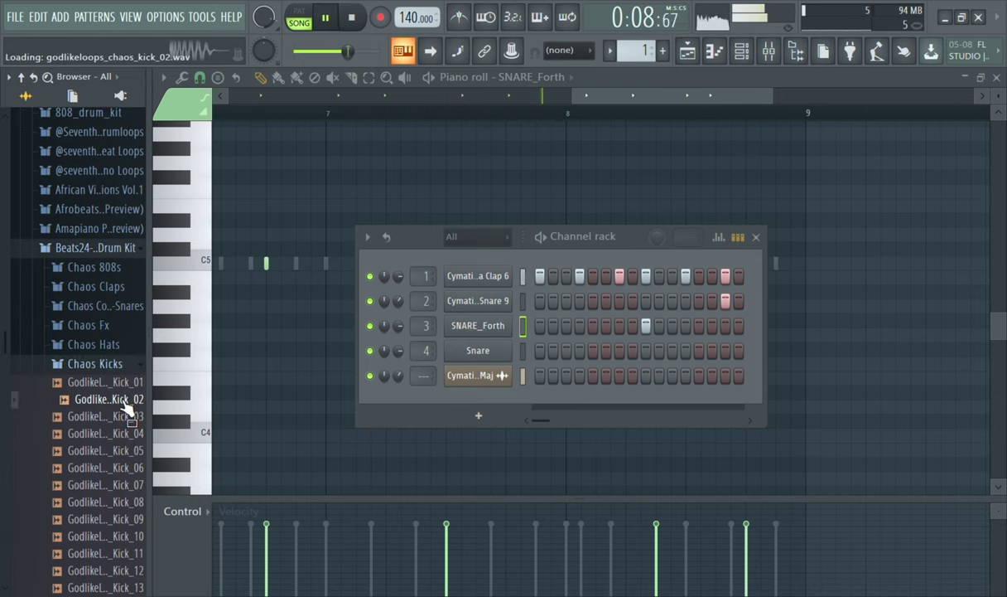
click(119, 434)
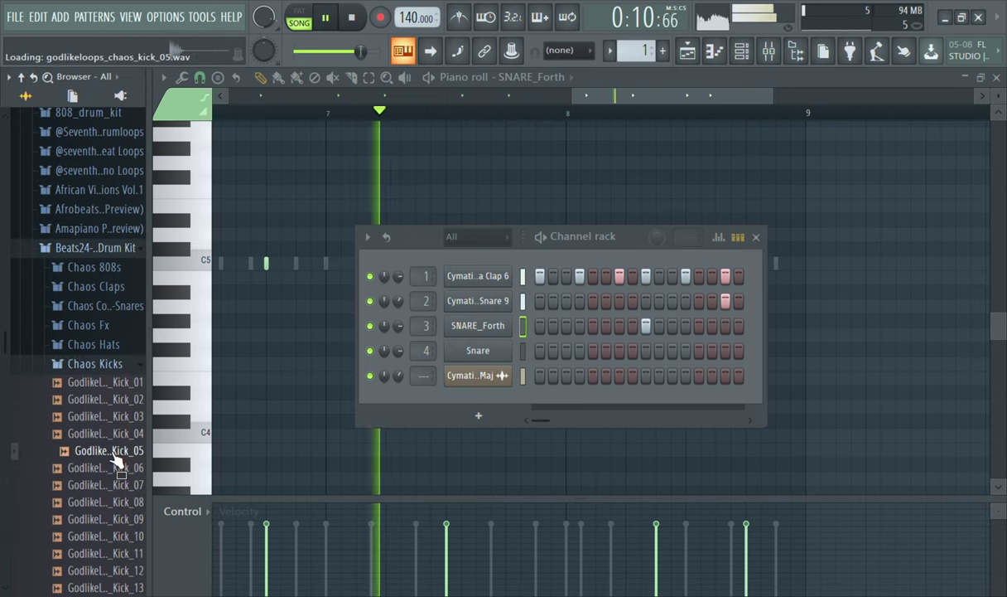
click(120, 416)
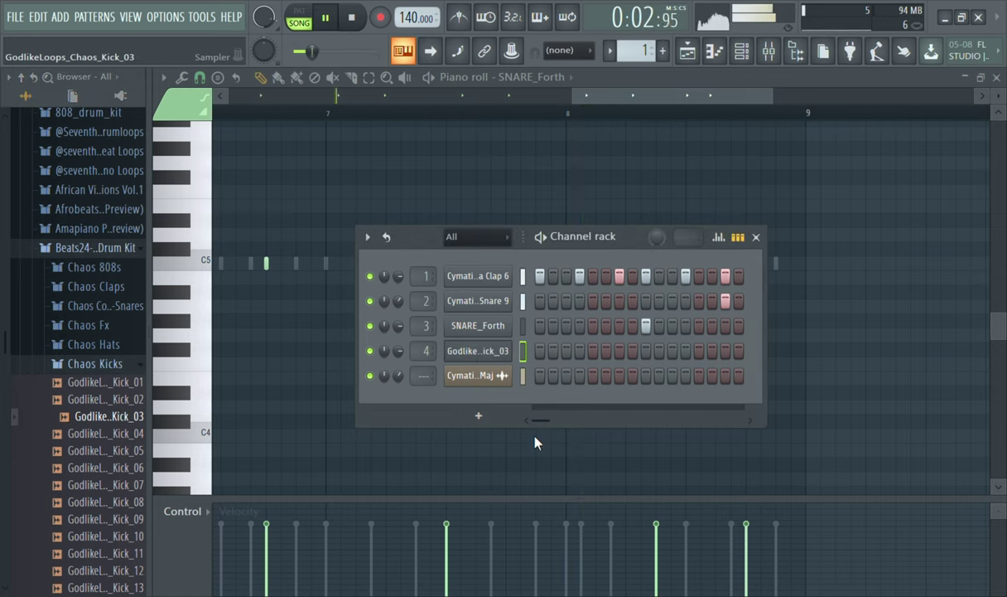
- Enable the kick channel's volume envelope, raise its hold, reduce its release to zero, and return to the sample settings
click(493, 352)
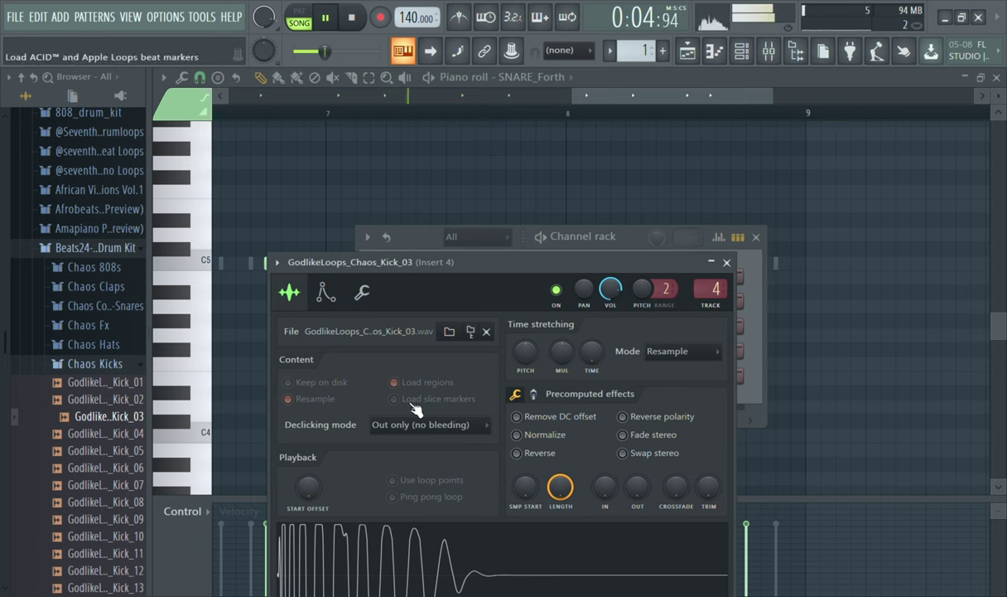
click(325, 291)
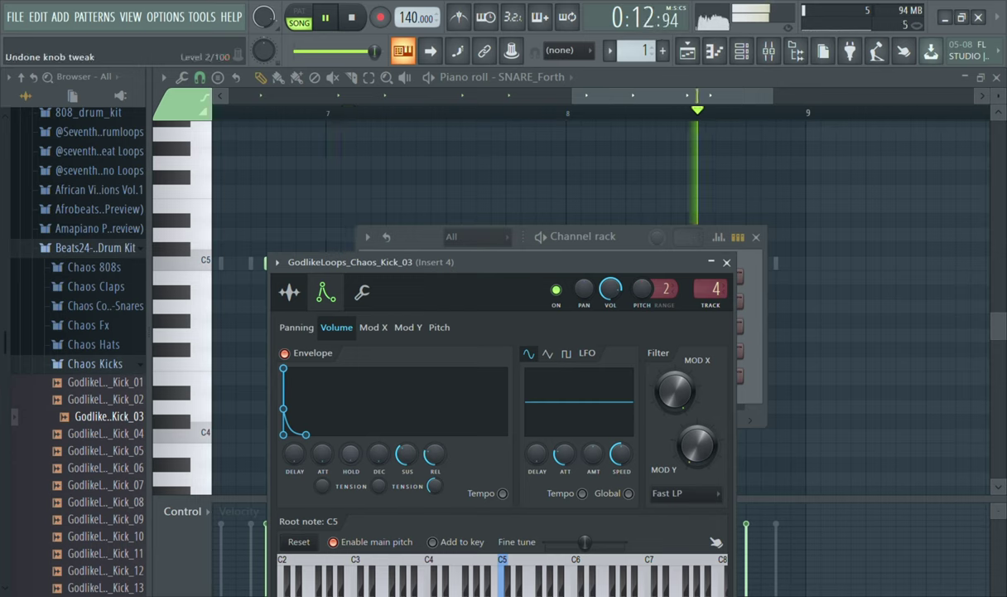
key(ctrl+z)
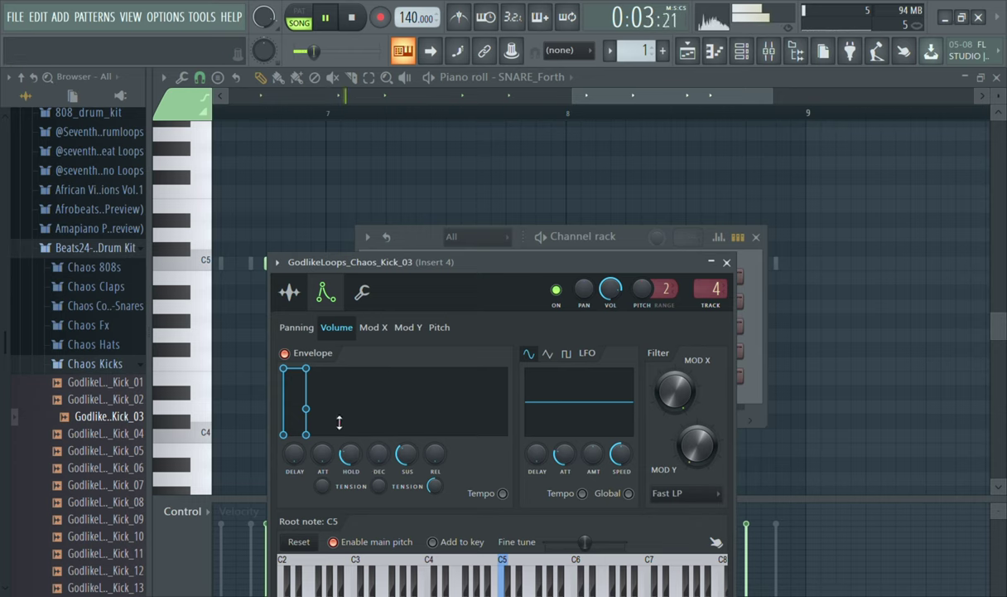
click(290, 292)
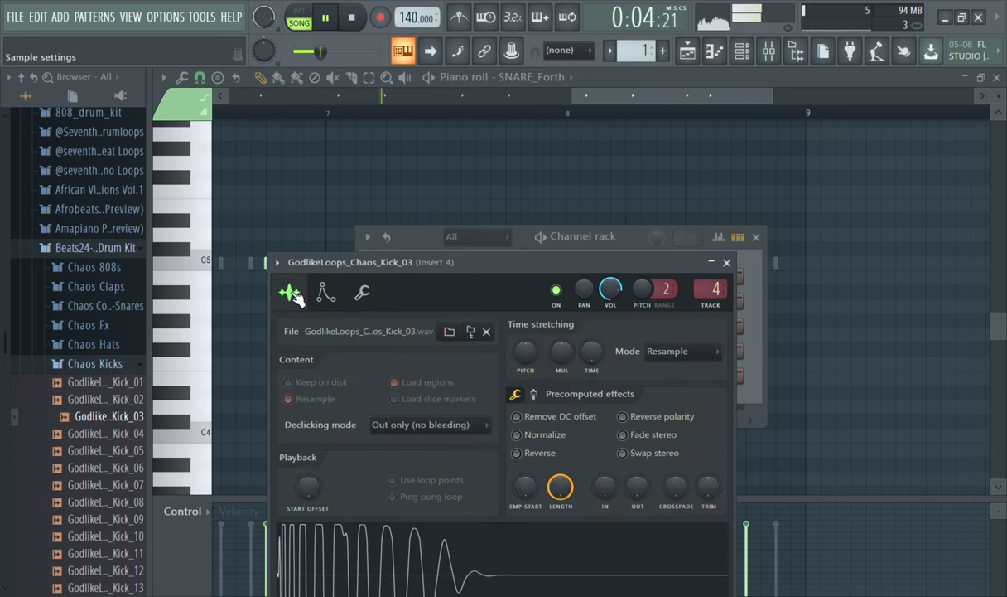
- Close the kick channel's settings and activate the first step on the GodlikeLoops_Chaos_Kick_03 channel
click(727, 264)
click(542, 352)
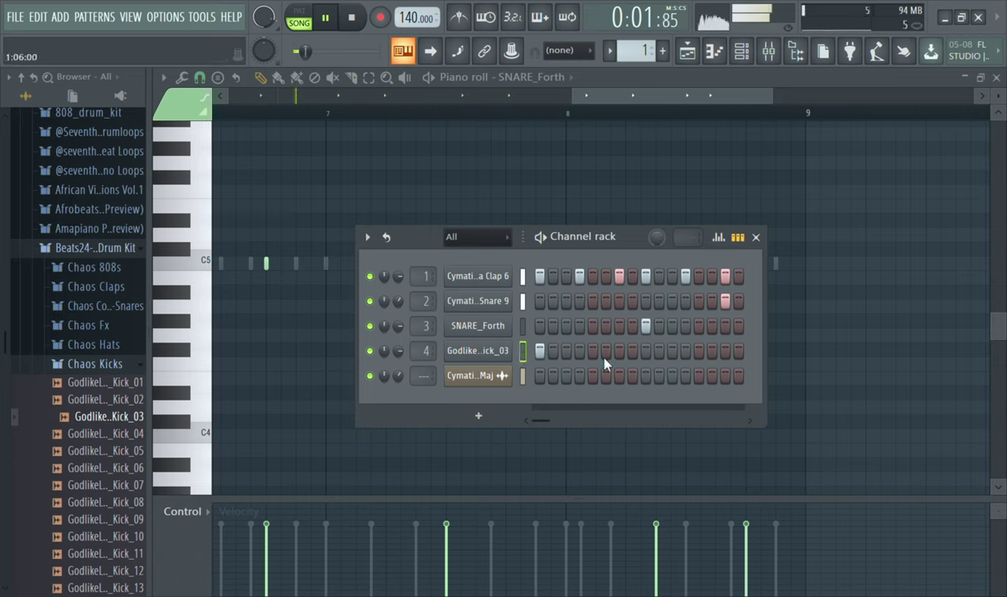
- Play back the loop and activate the seventh step on the GodlikeLoops_Chaos_Kick_03 channel
key(space)
key(space)
key(space)
key(space)
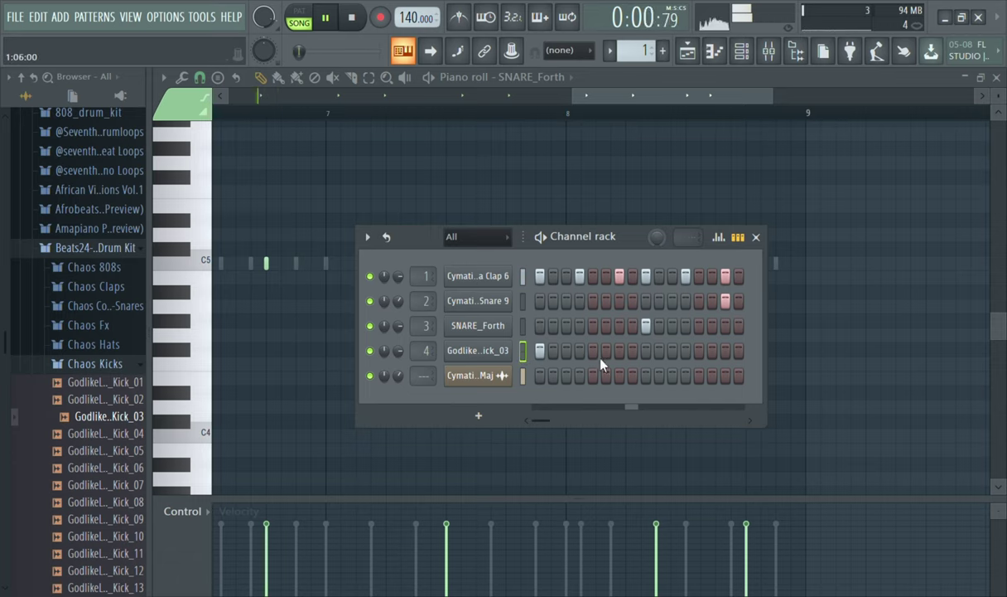
click(593, 351)
right_click(594, 354)
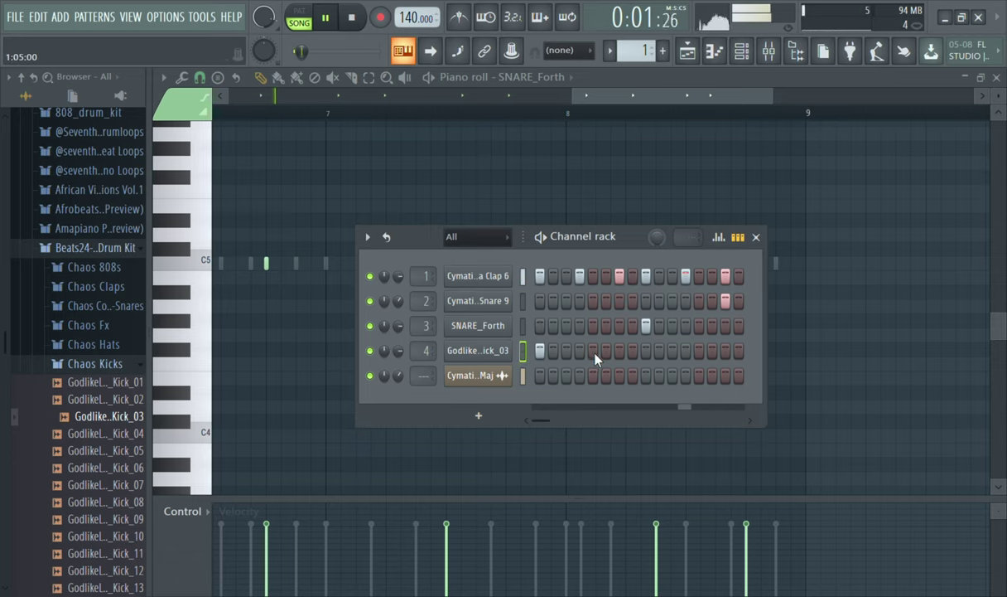
click(606, 355)
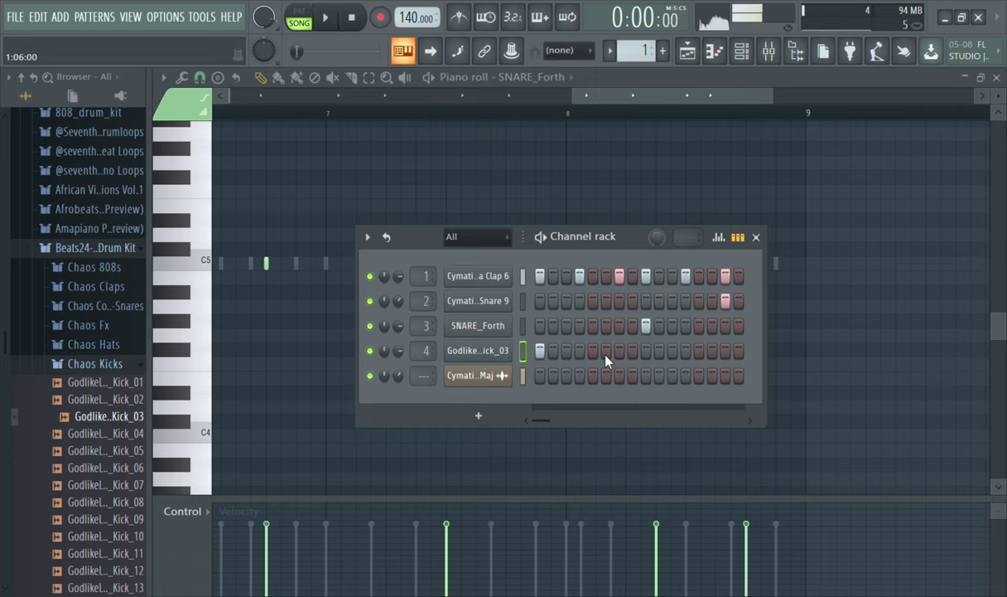
right_click(606, 352)
click(618, 352)
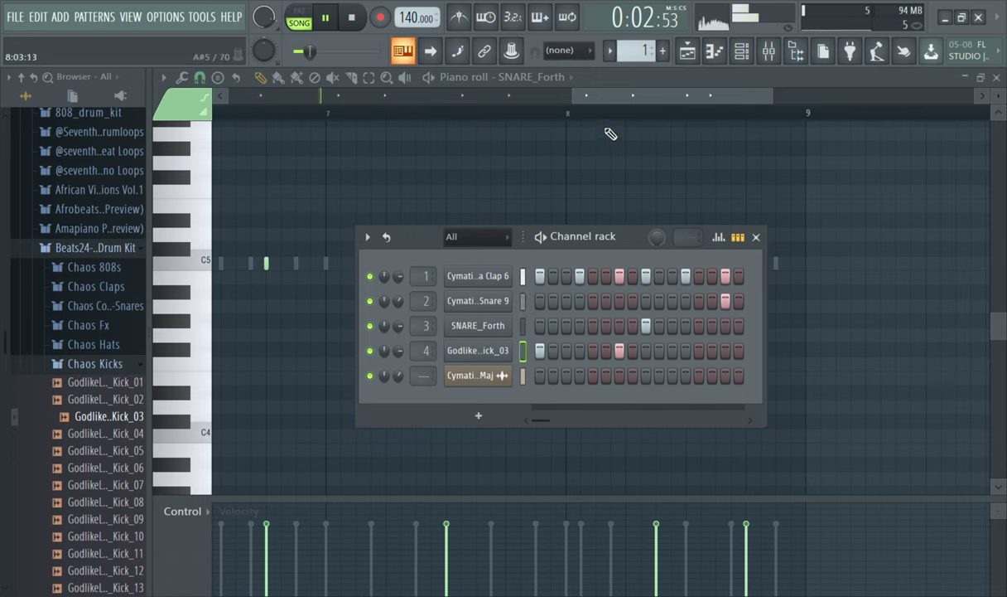
- Switch the piano roll to GodlikeLoops_Chaos_Kick_03 and add C5 kicks on step 5 of bar 2 and step 1 of bar 3
drag(614, 96, 373, 94)
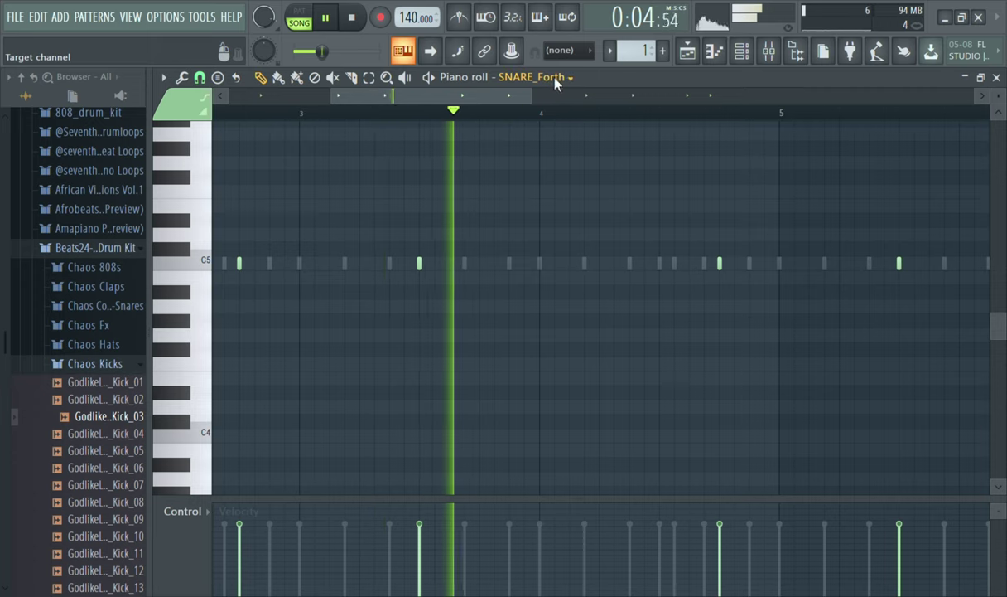
click(556, 80)
click(560, 175)
drag(467, 96, 344, 99)
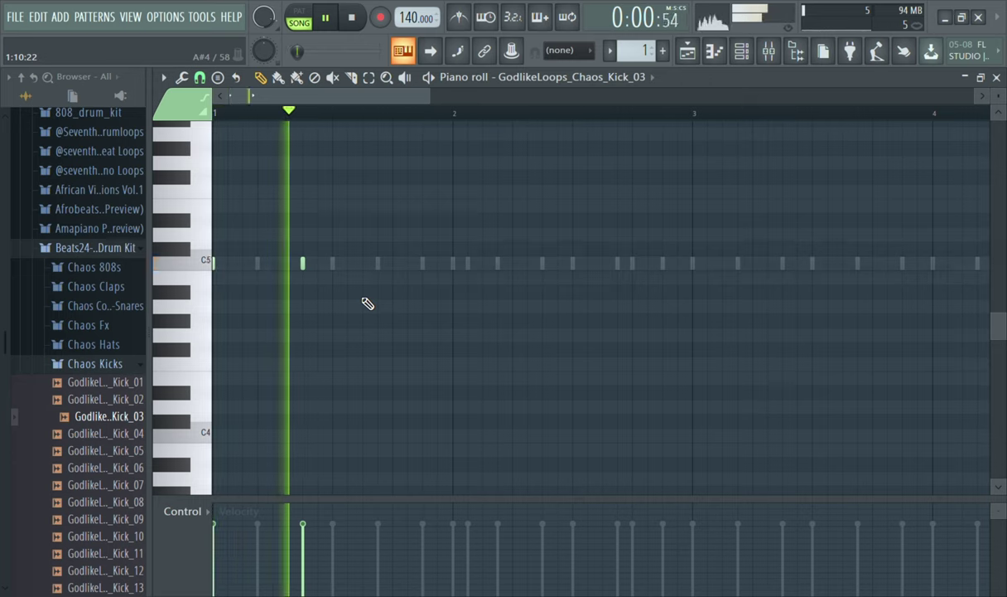
click(520, 265)
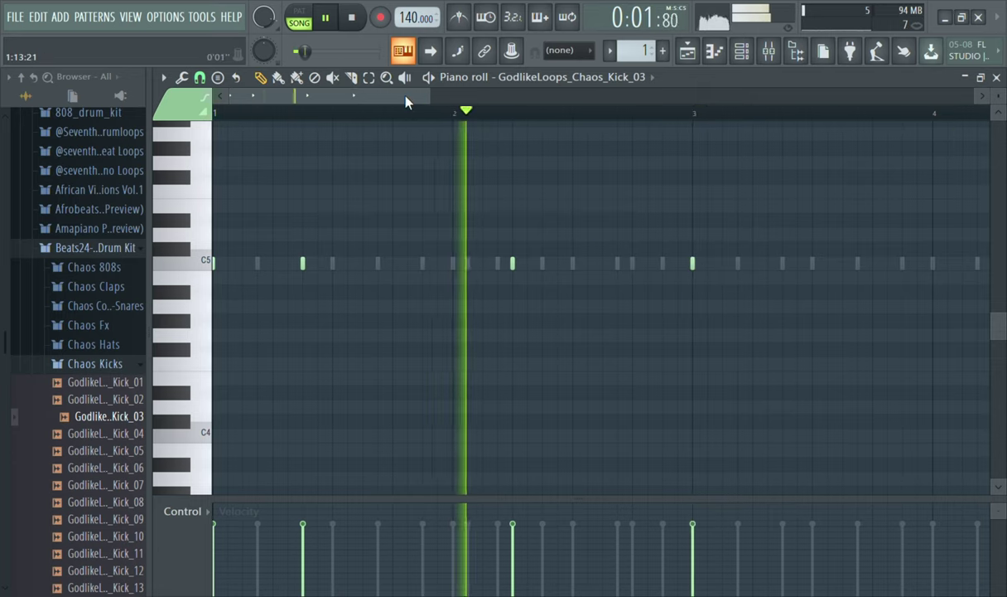
- Add C5 kicks on steps 7, 9 and 13 of bar 4, checking them against playback
drag(407, 99, 477, 111)
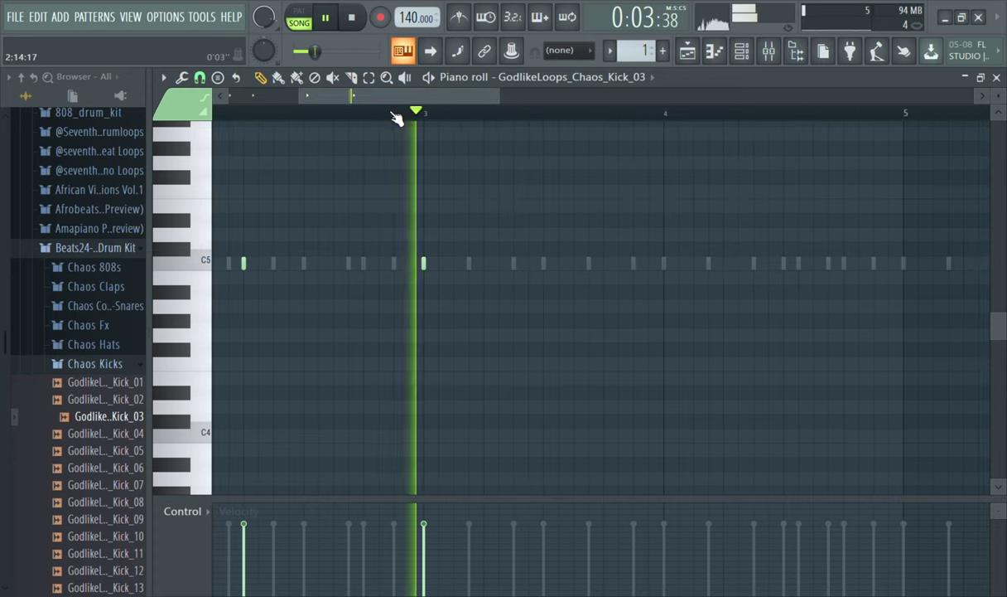
click(755, 264)
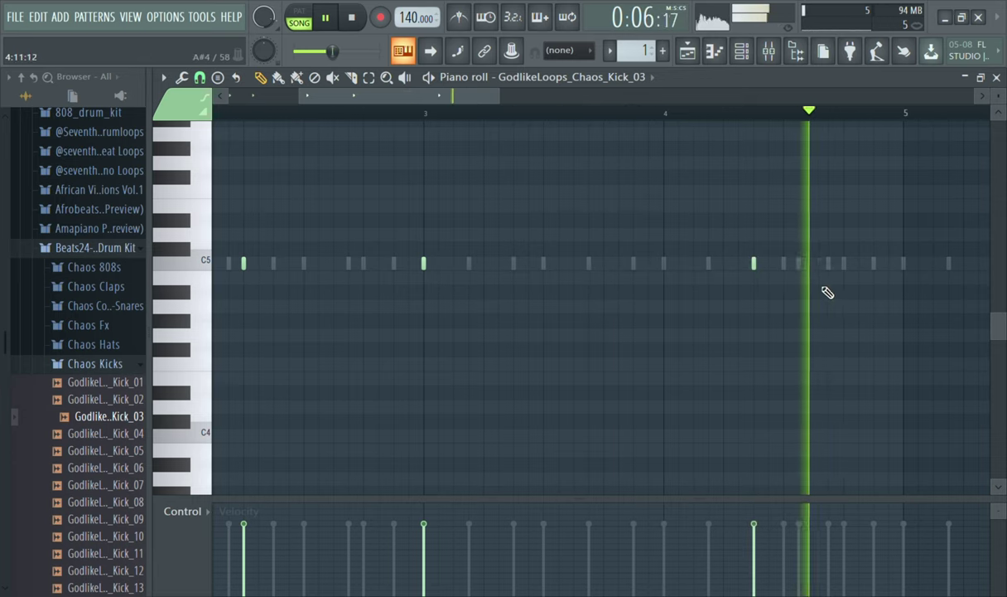
click(785, 264)
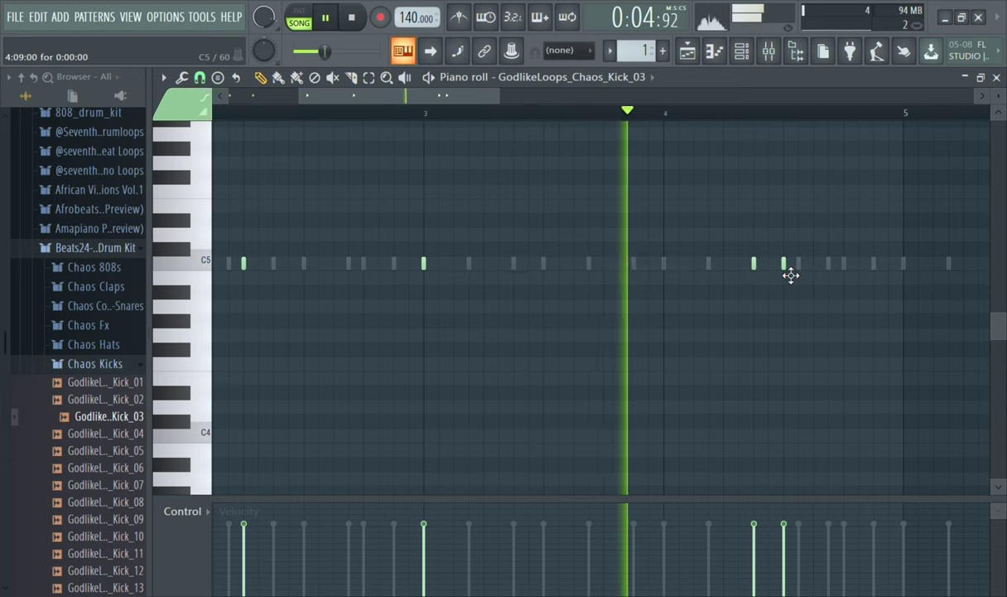
click(845, 265)
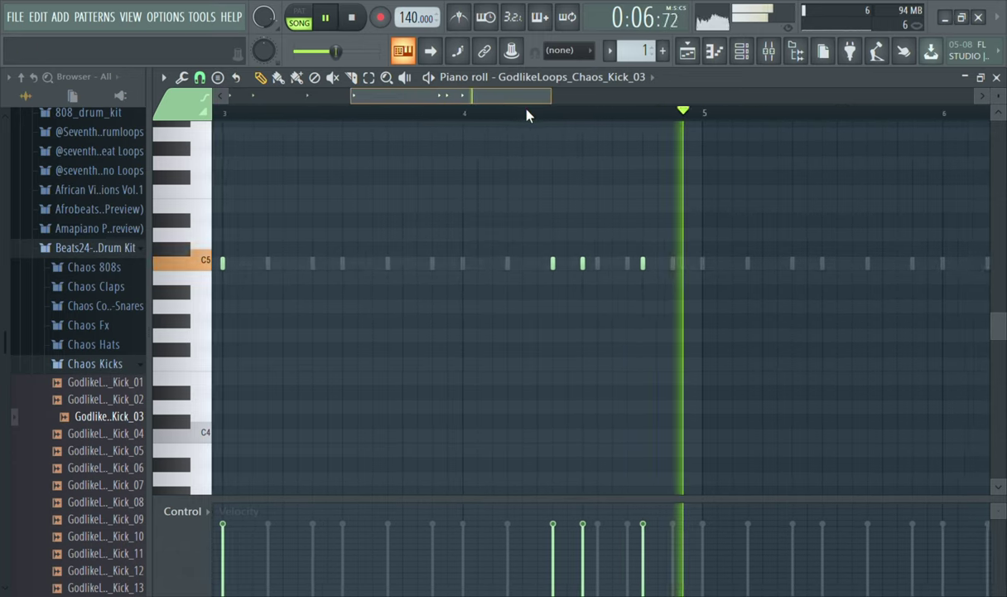
key(space)
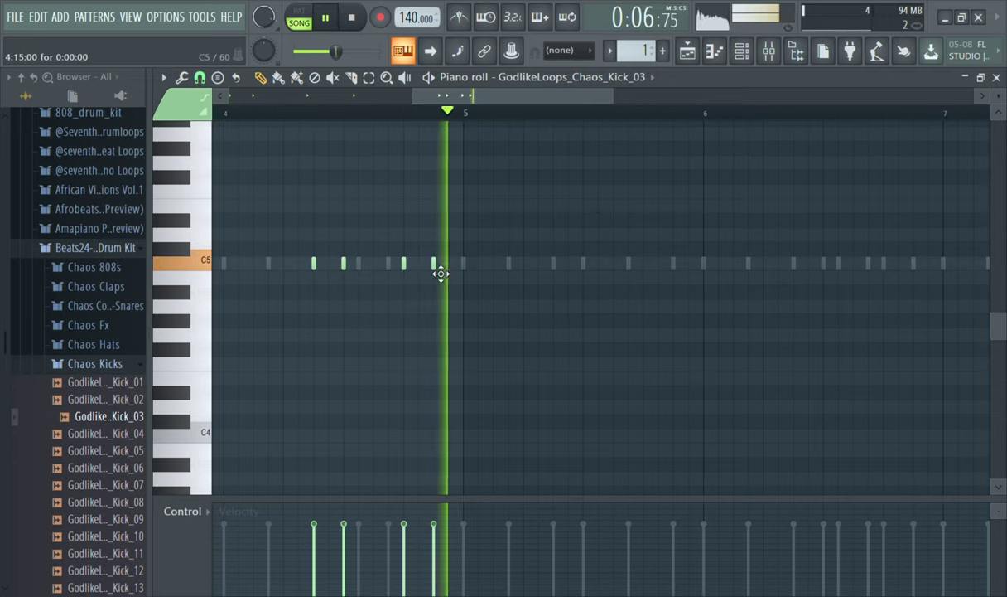
key(space)
key(space)
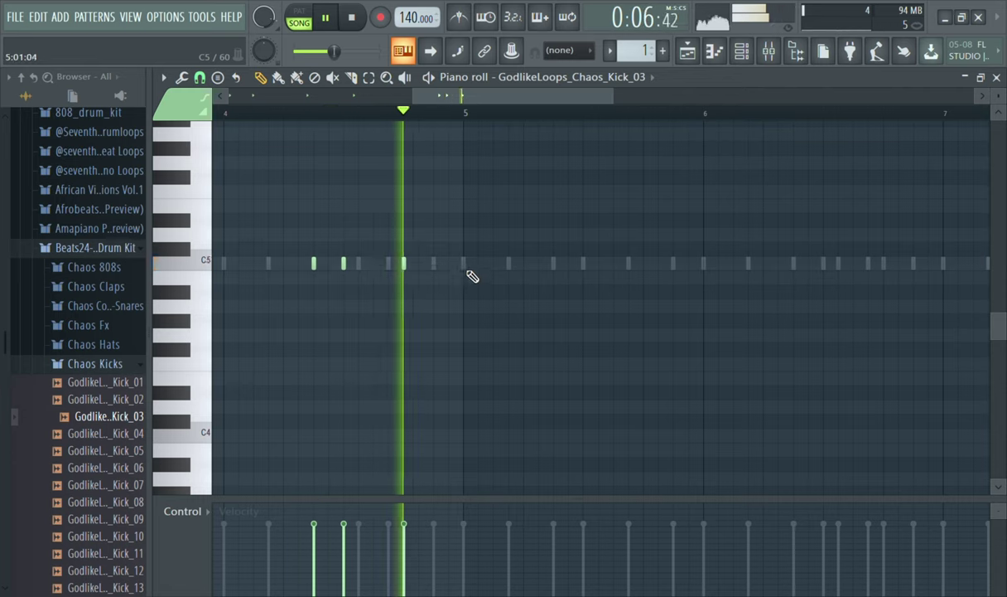
- Add C5 kicks on steps 1 and 7 of bar 5 and on step 13 of bar 6
click(464, 263)
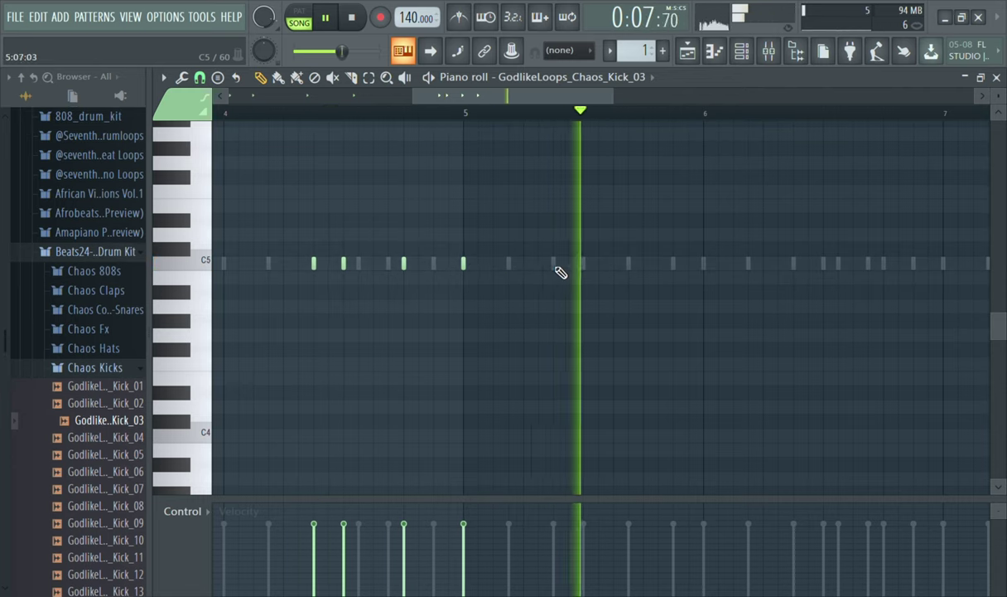
click(554, 263)
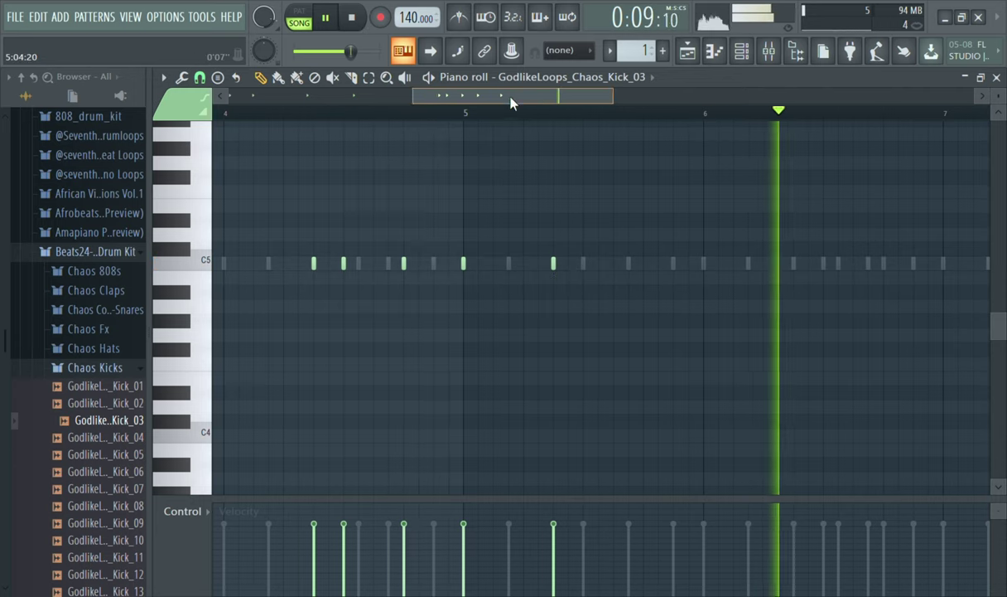
drag(511, 100, 564, 116)
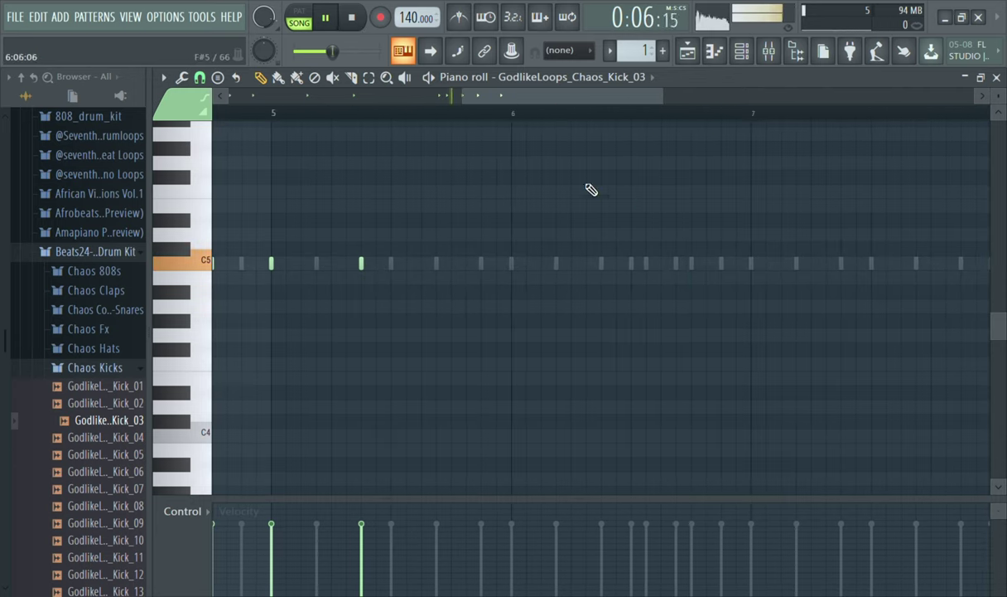
click(696, 265)
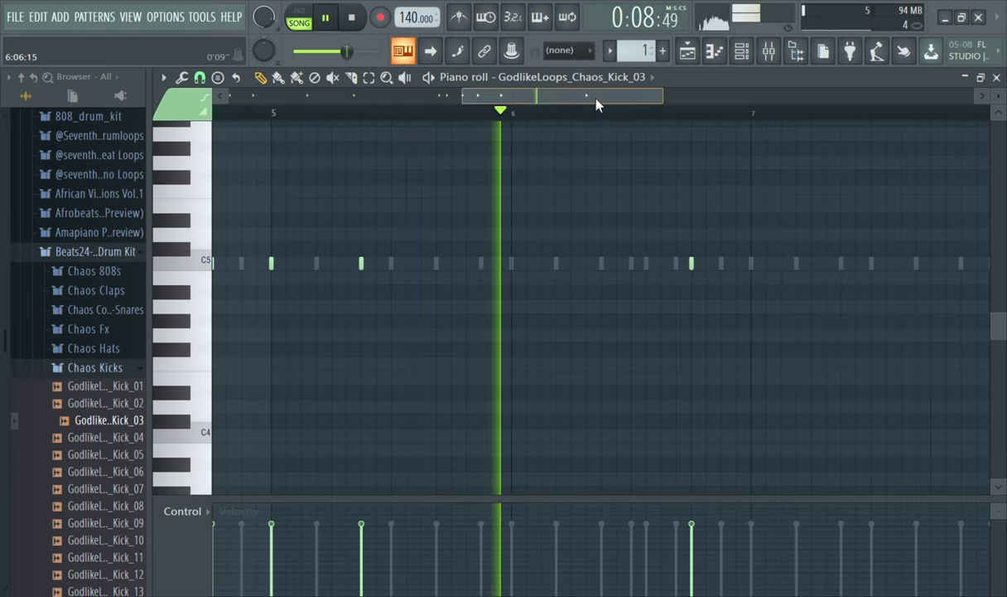
- Place C5 kicks on steps 1 and 7 of bar 7, removing the trial kick on step 9
drag(597, 101, 636, 108)
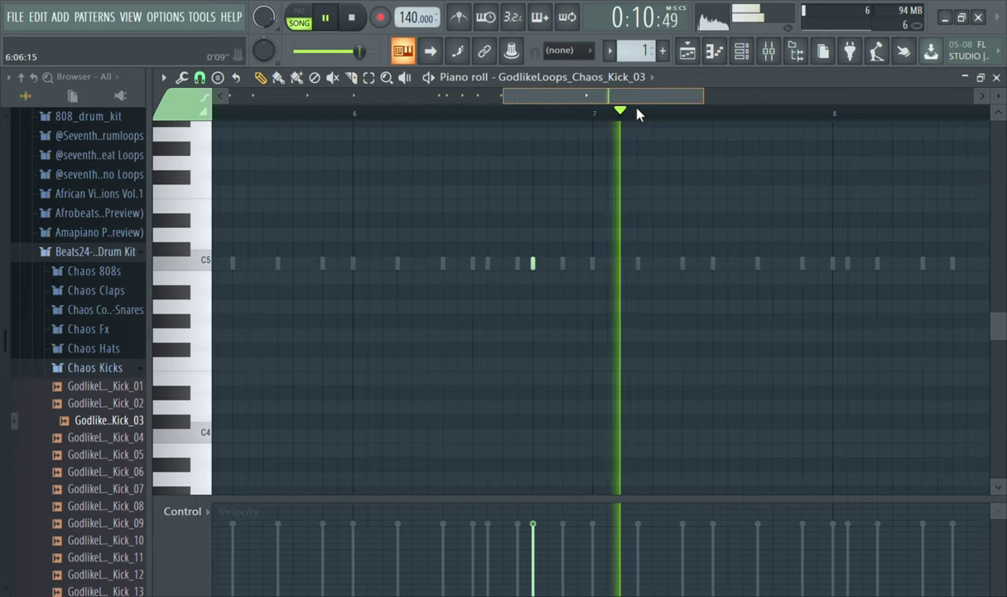
click(593, 264)
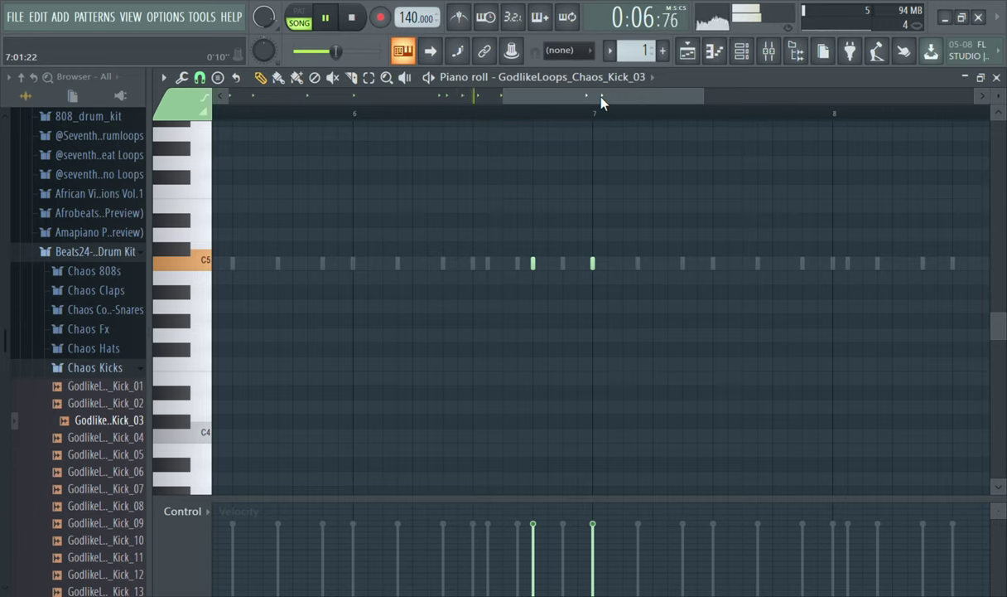
drag(602, 98, 695, 104)
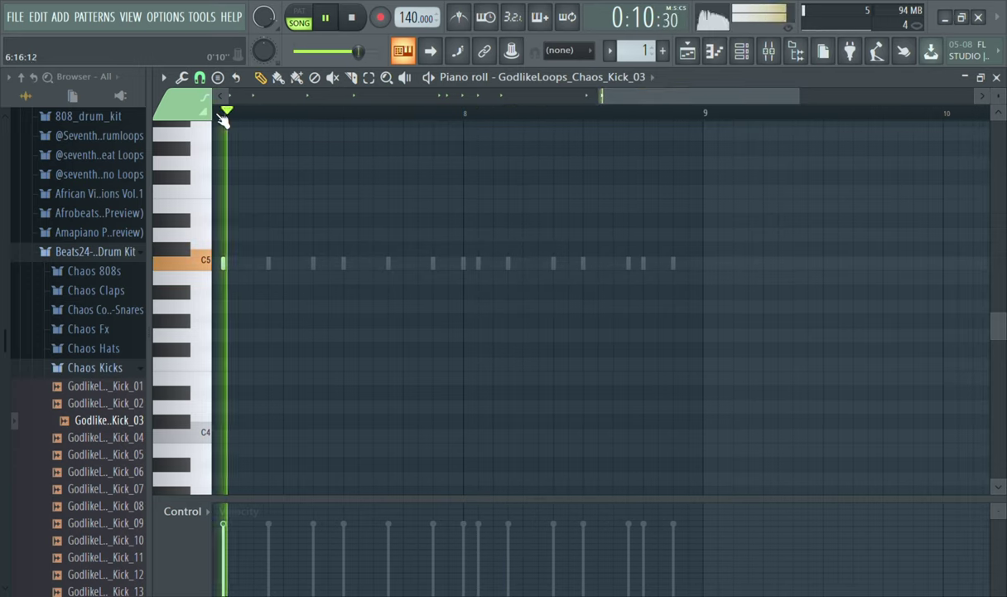
click(351, 274)
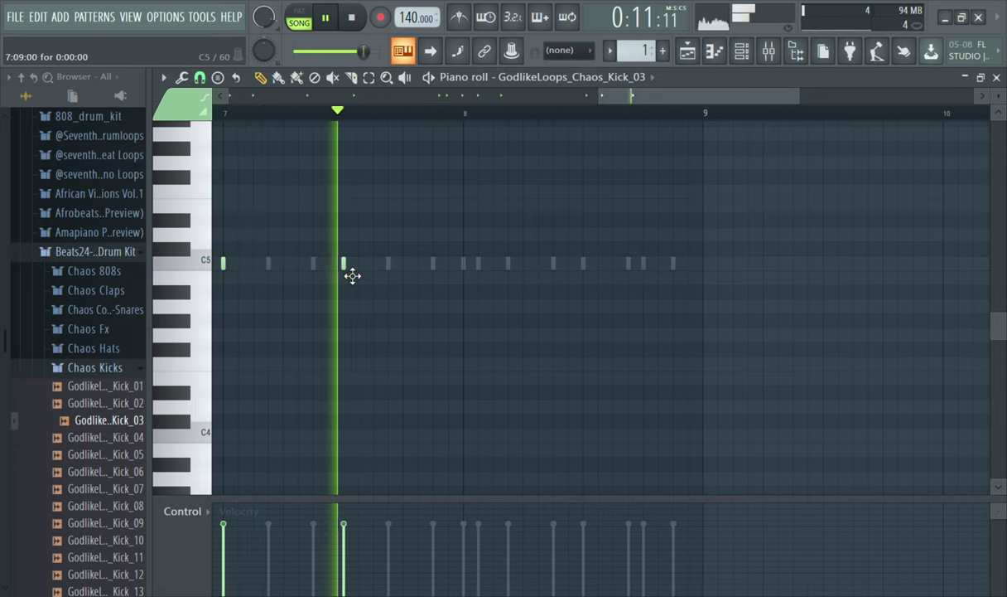
right_click(349, 272)
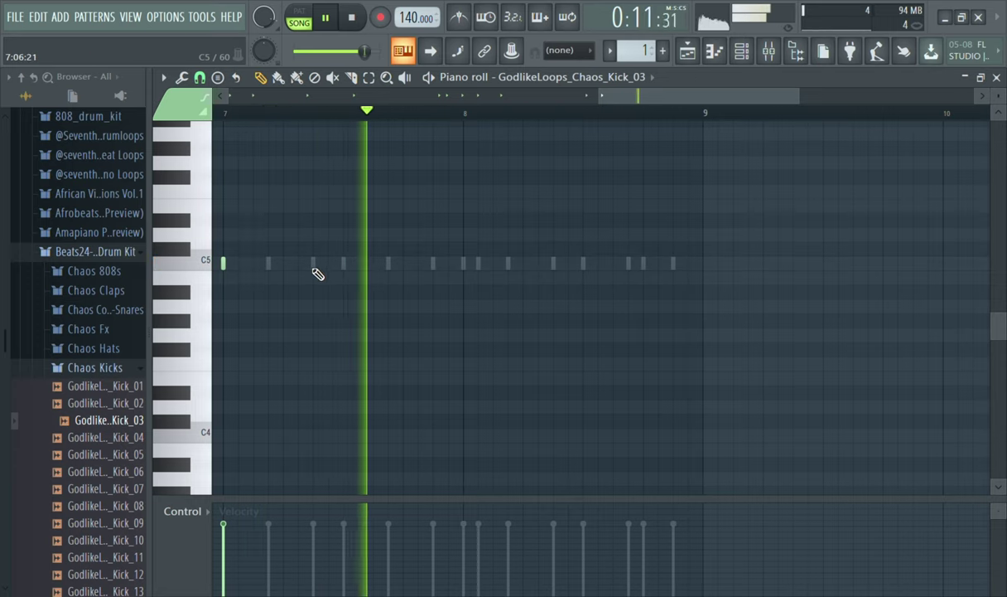
click(316, 273)
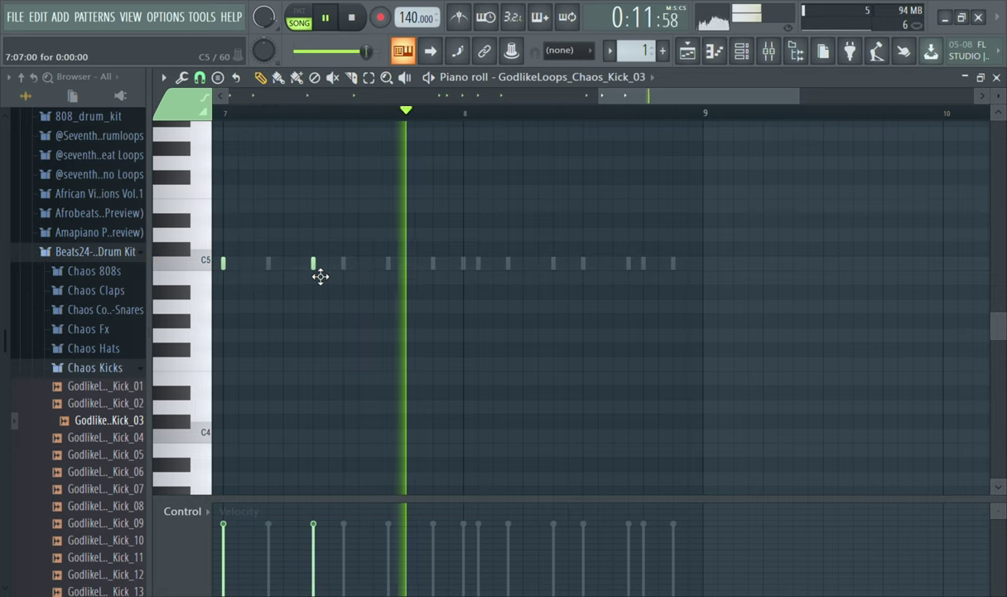
- Add C5 kicks on steps 4, 7, 9, 13 and 15 of bar 8
click(555, 274)
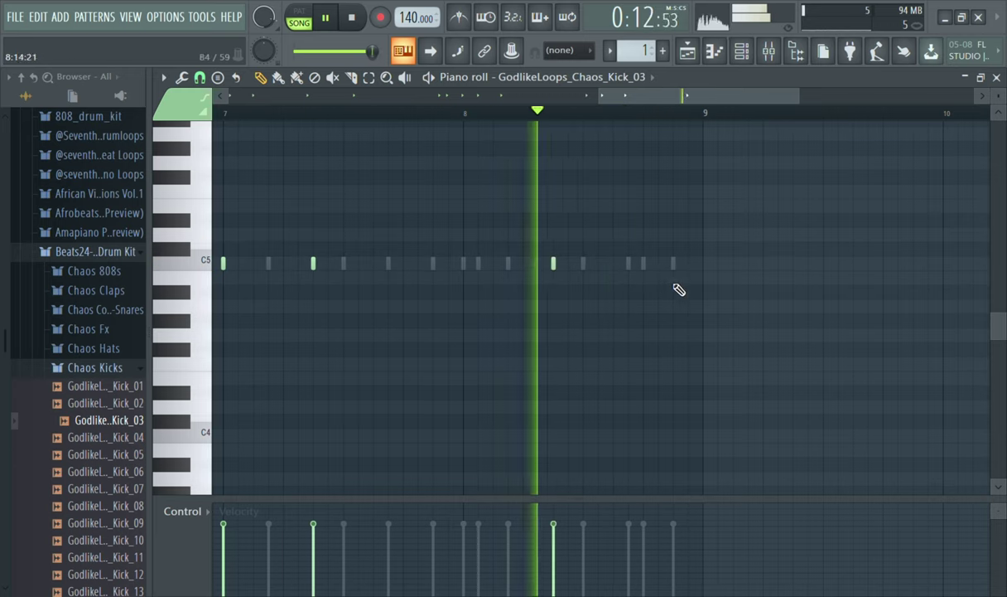
click(650, 274)
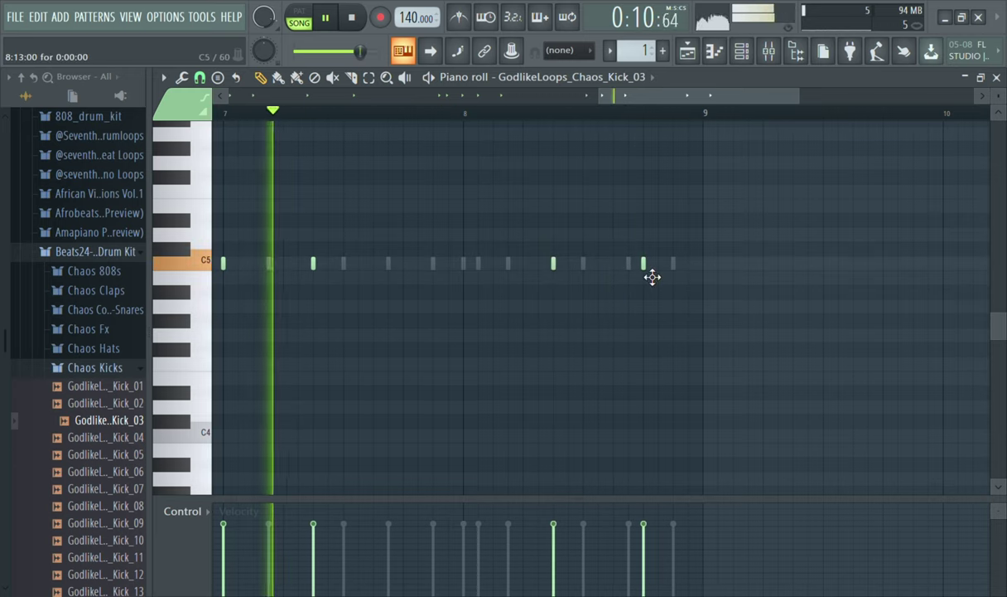
click(681, 271)
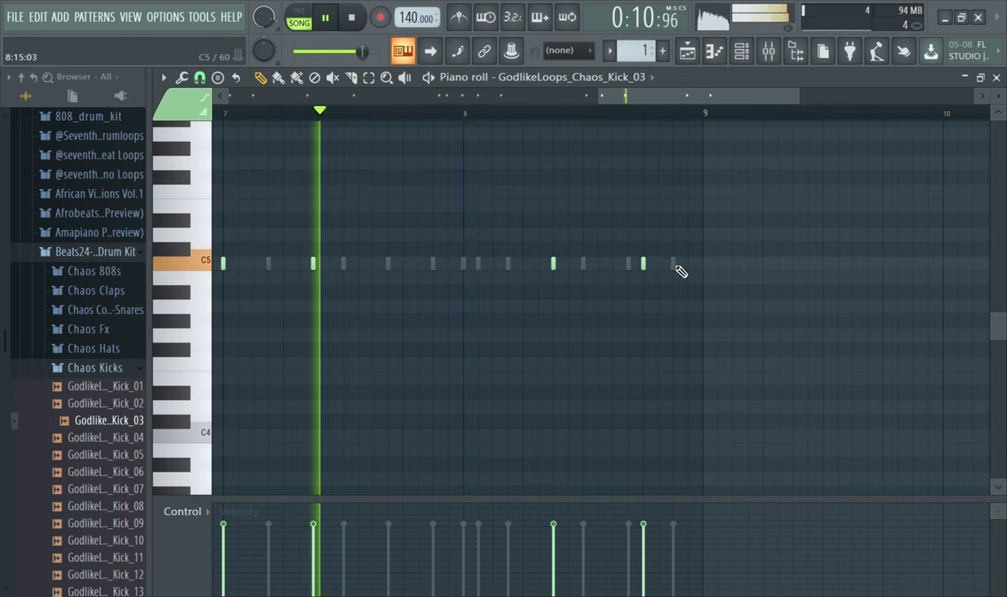
click(677, 267)
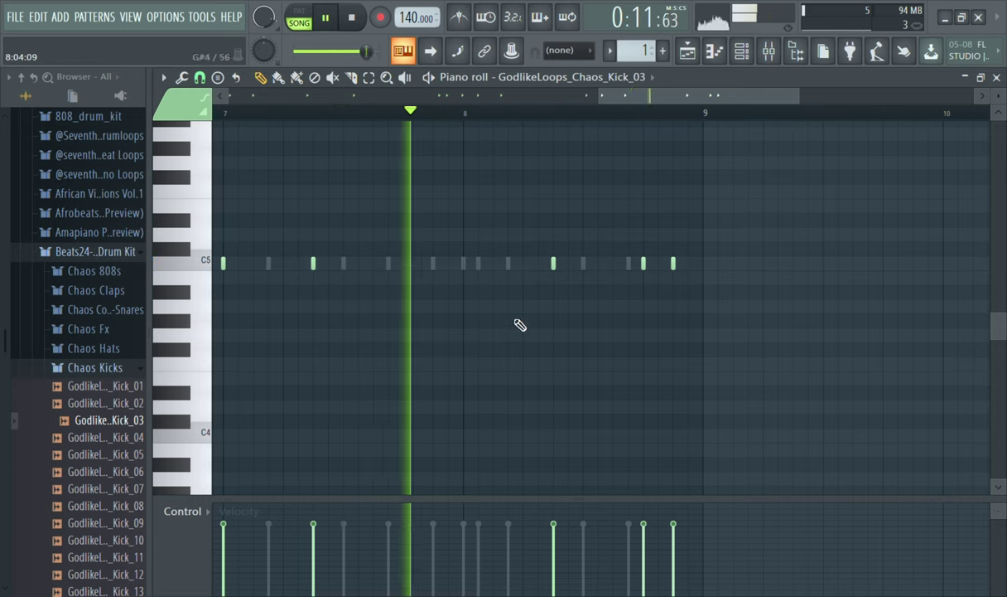
key(space)
key(space)
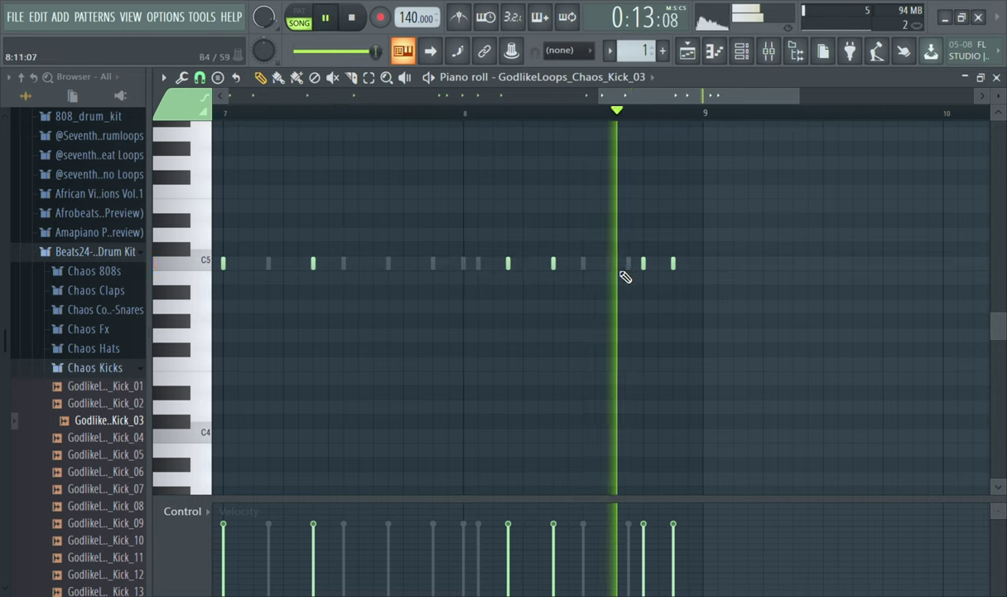
click(583, 265)
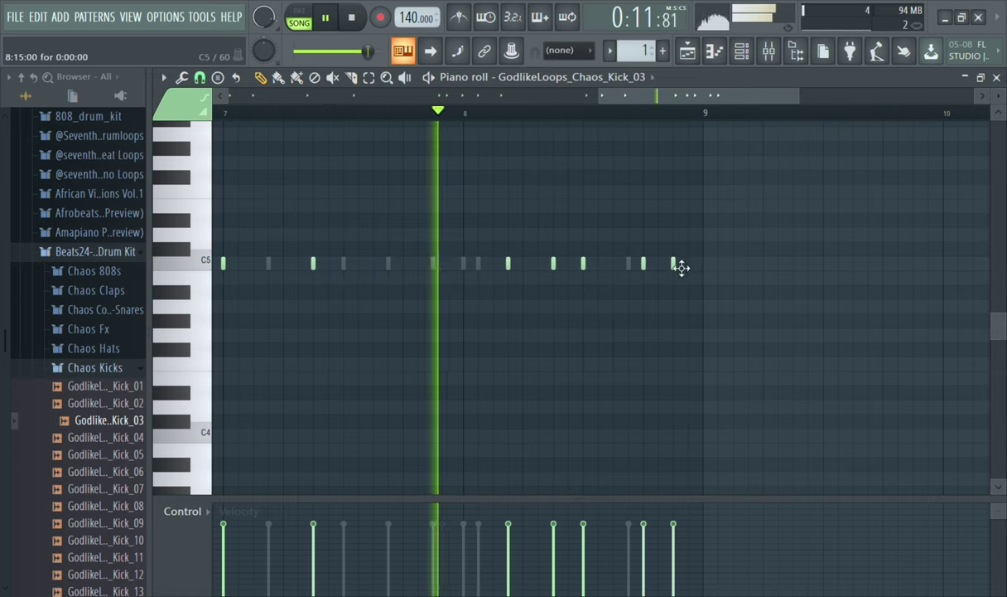
drag(676, 262, 695, 273)
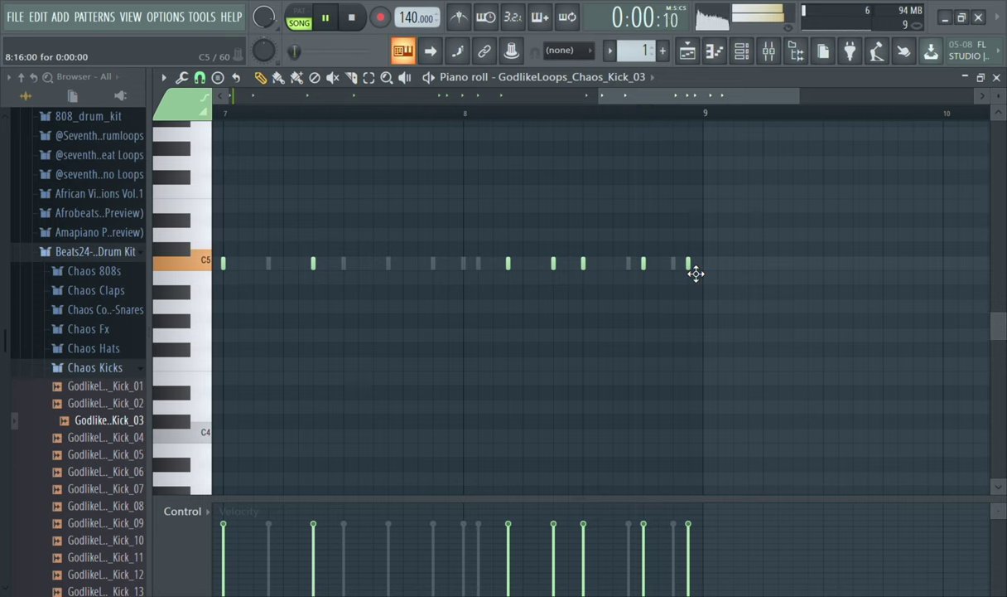
key(space)
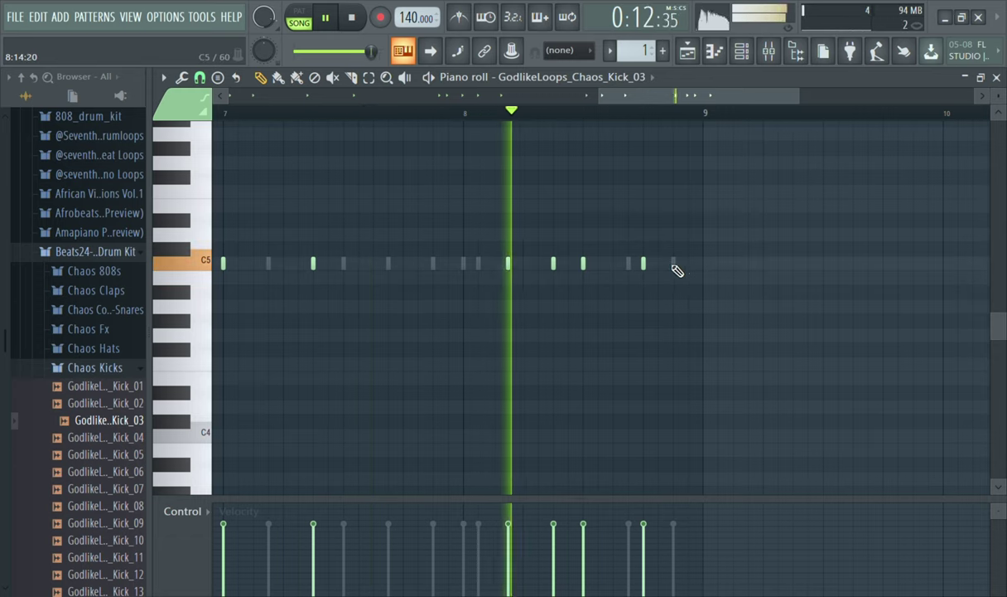
click(672, 264)
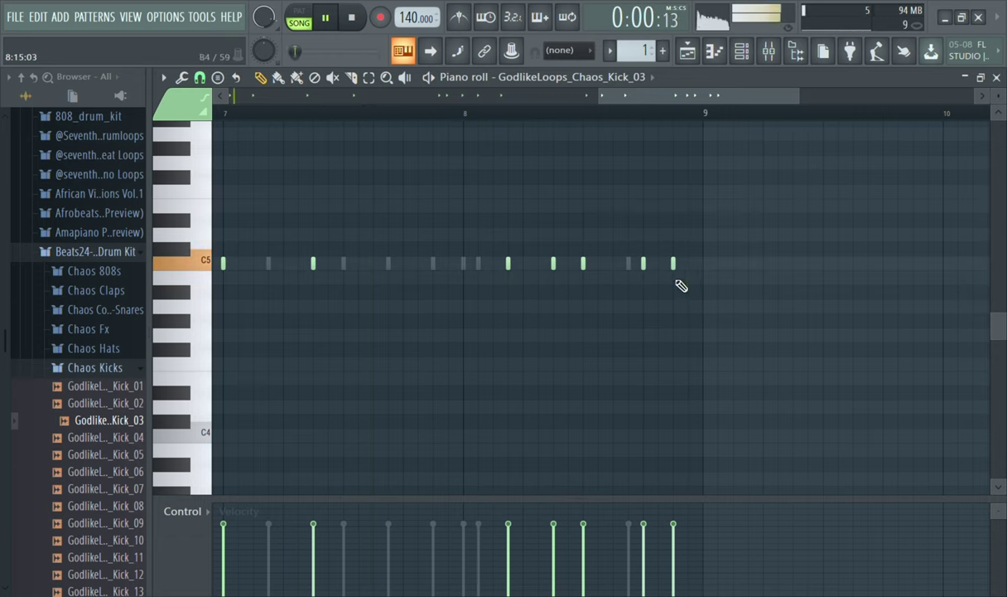
key(space)
click(688, 265)
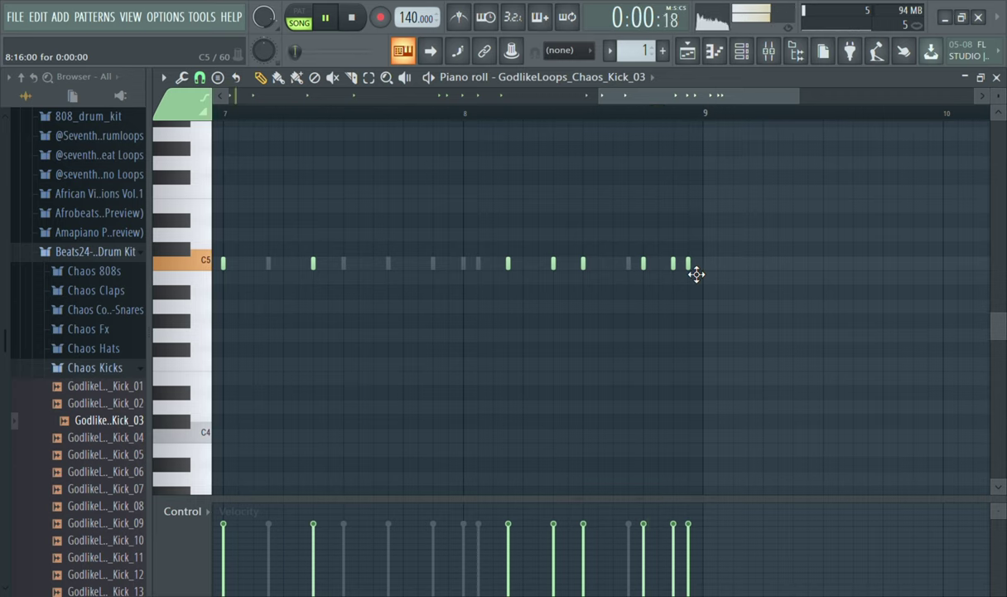
key(space)
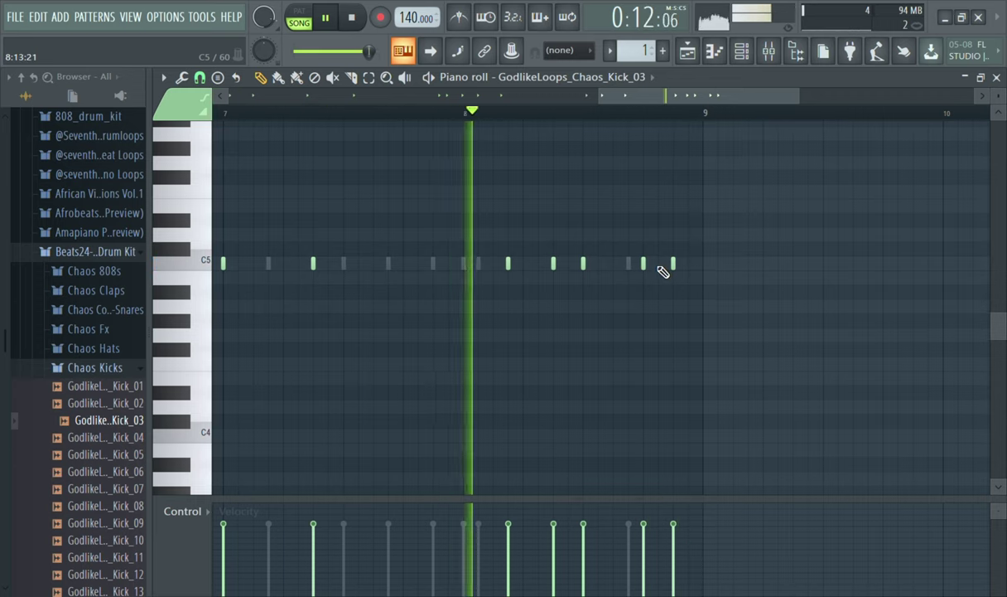
- Add a C5 kick on step 14 of bar 8, between the two closing kicks
click(660, 265)
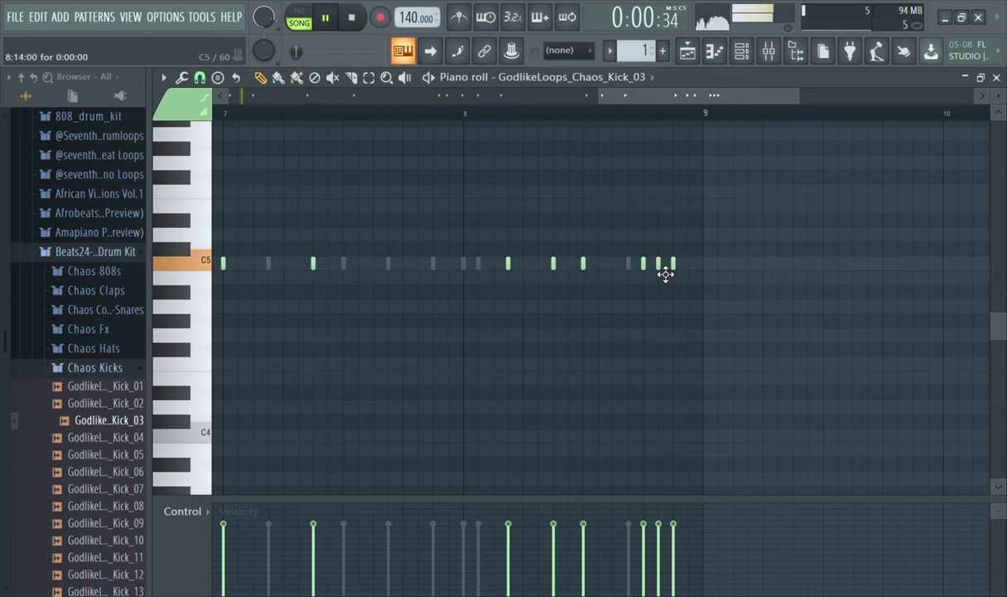
- Remove the C5 kicks on steps 13 and 14 of bar 8 and play the pattern back
right_click(645, 266)
key(space)
key(space)
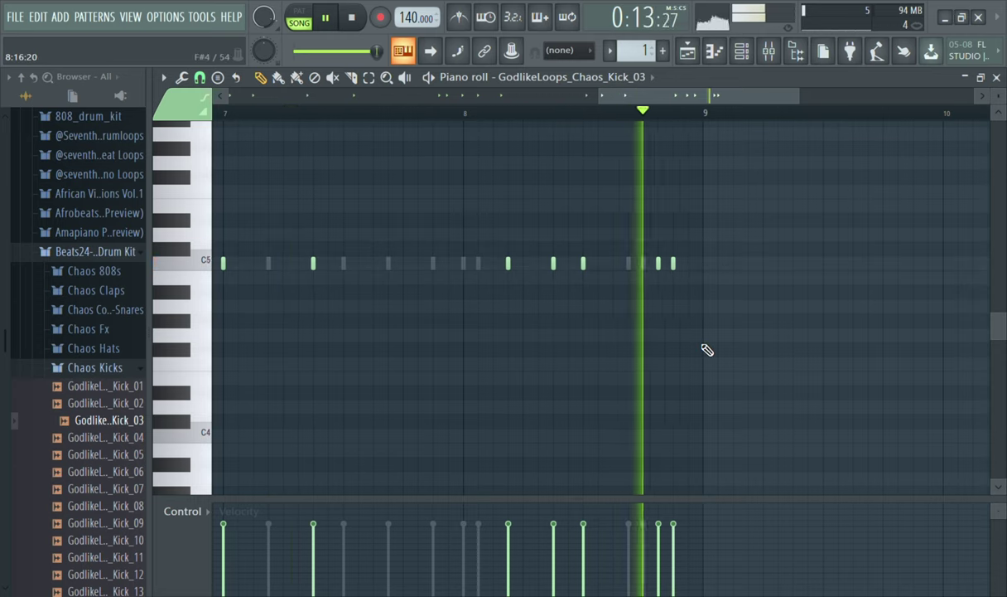
right_click(659, 265)
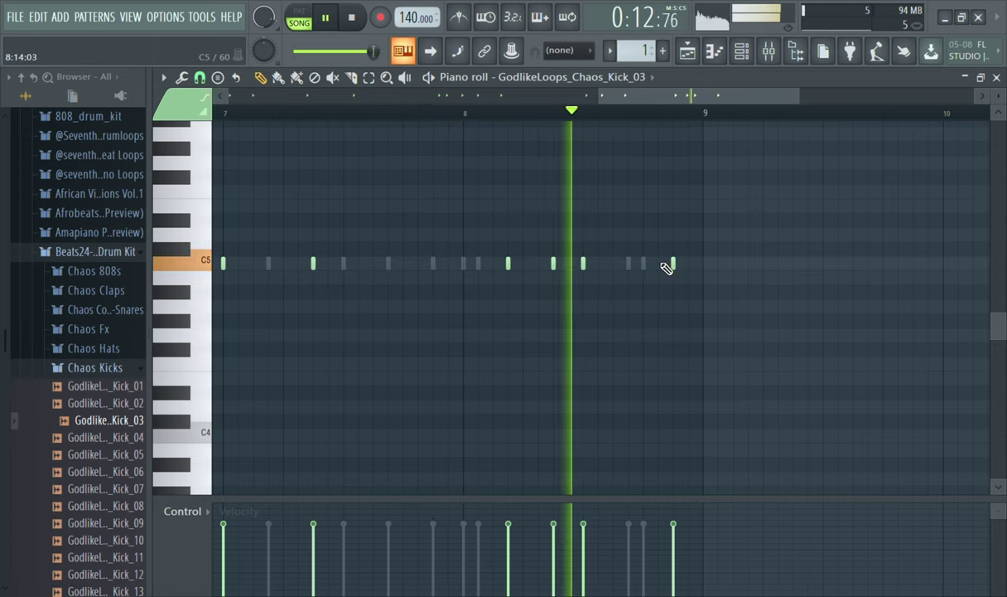
click(355, 20)
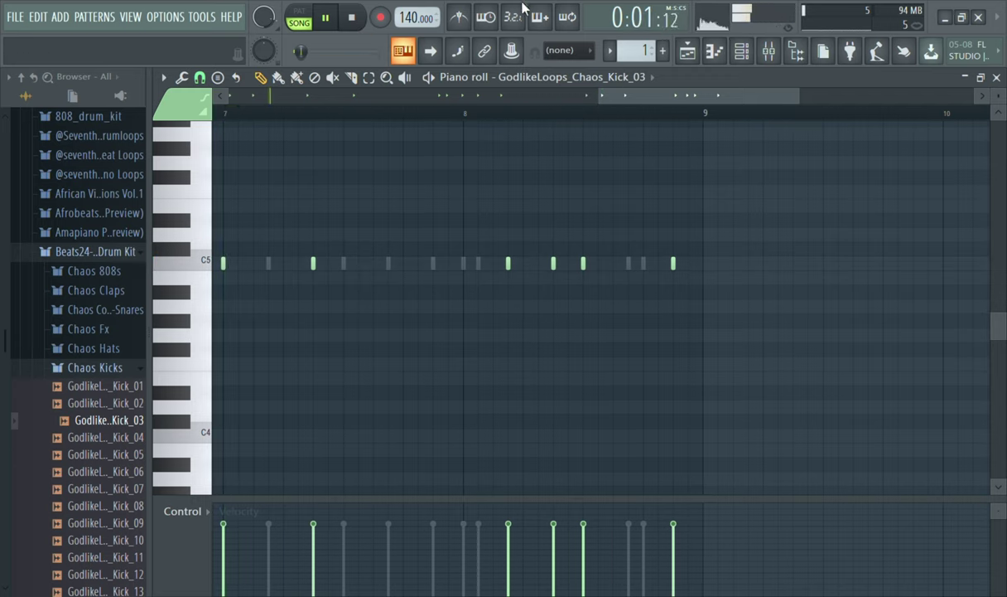
- Show the channel rack and audition samples 01 to 04 from the Chaos 808s folder
click(742, 55)
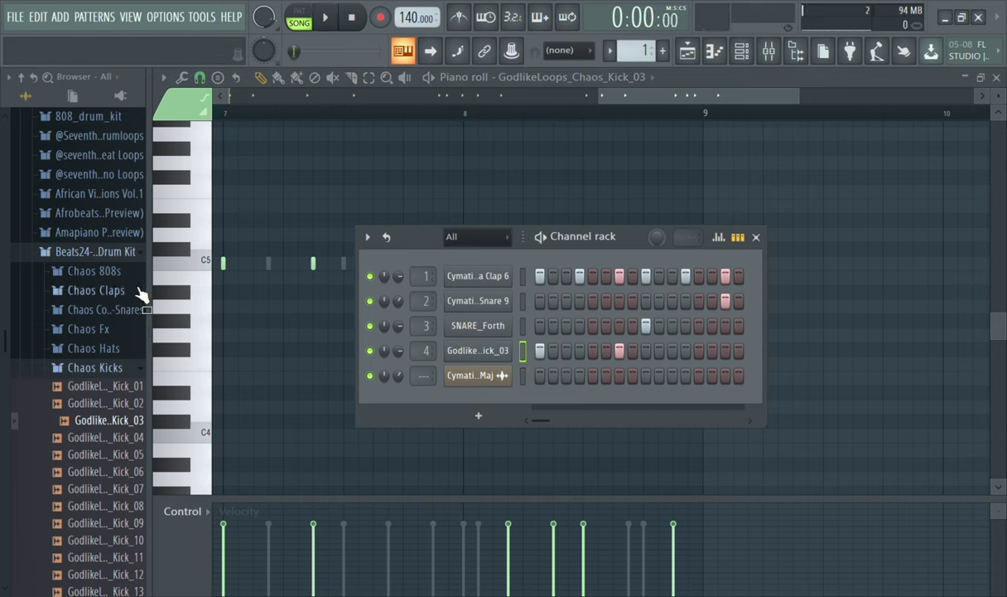
click(138, 273)
click(131, 307)
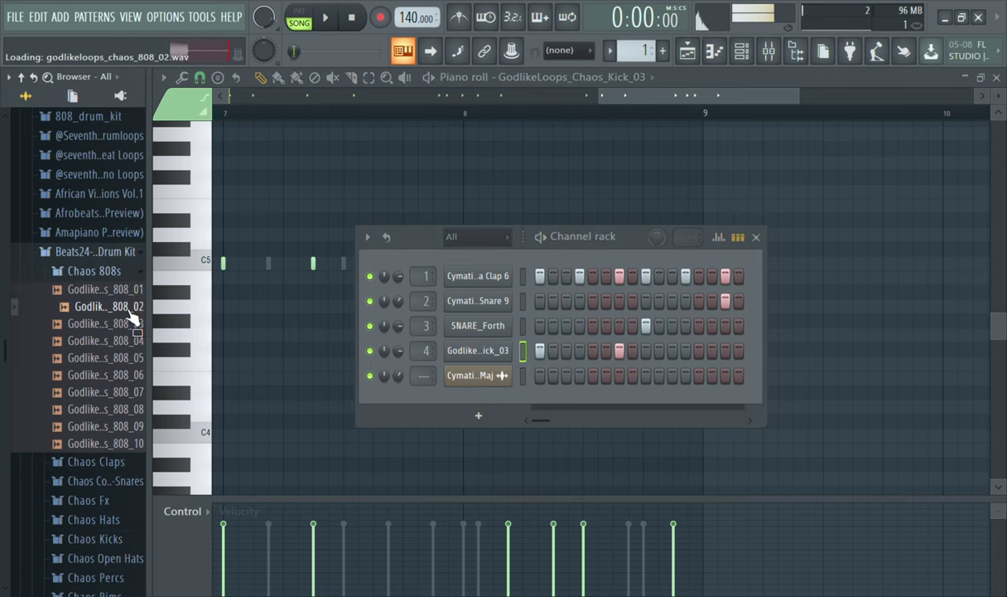
key(Up)
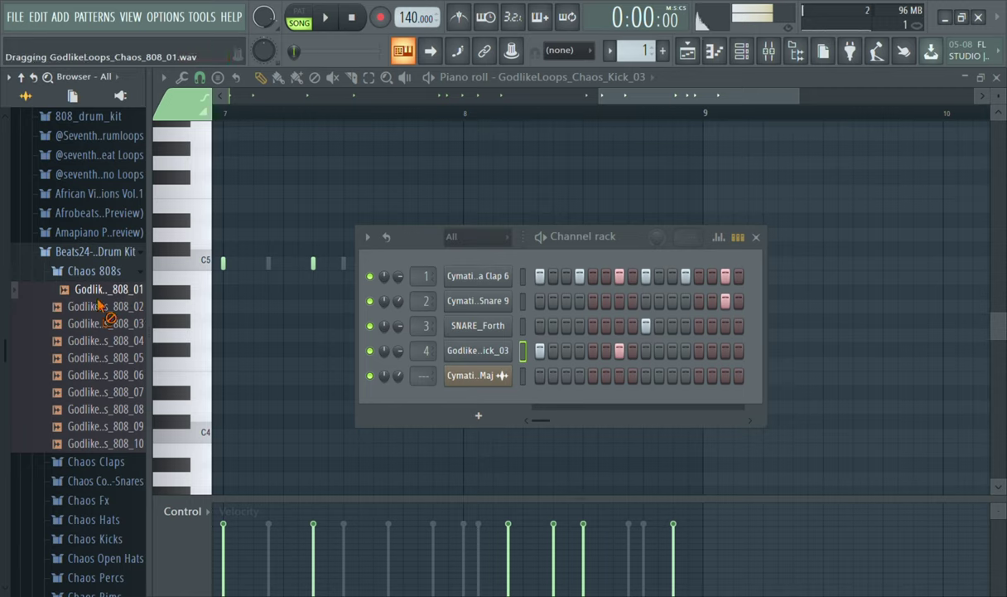
click(101, 304)
click(104, 324)
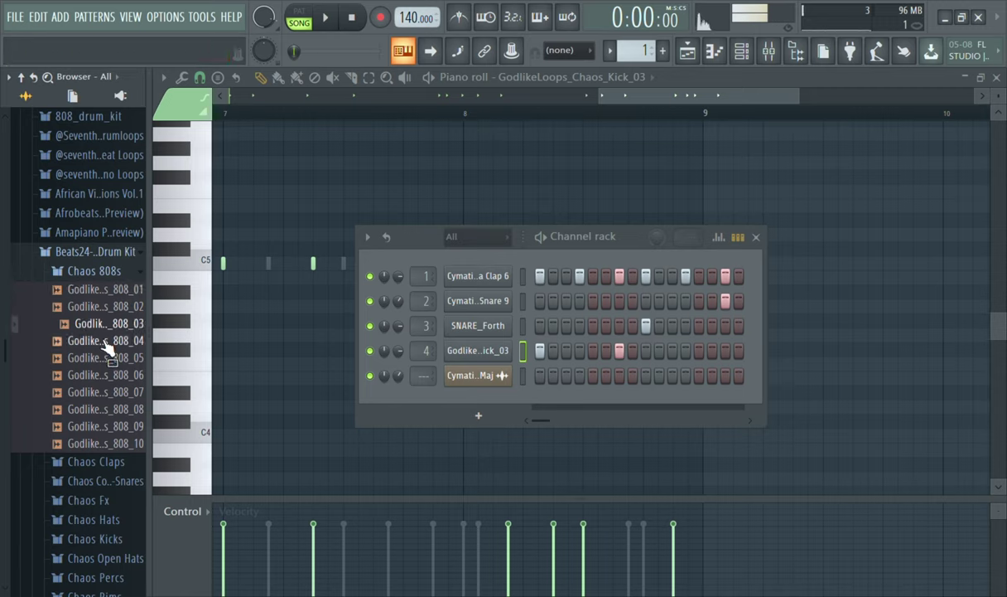
click(106, 341)
- Audition the Chaos 808 samples from 01 through 10 while the beat is playing
key(space)
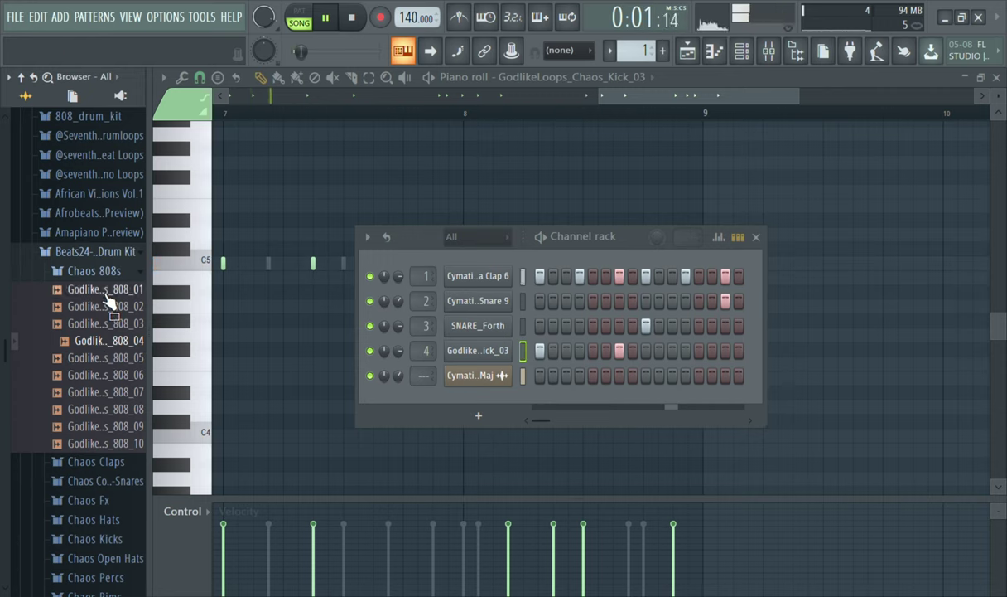
click(106, 288)
click(110, 324)
click(109, 341)
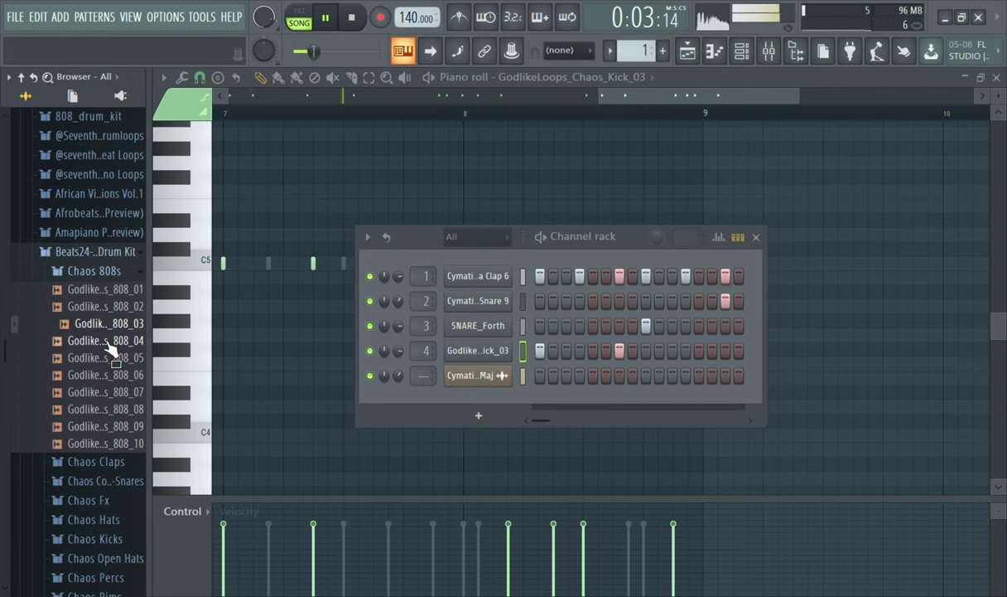
click(110, 357)
click(110, 376)
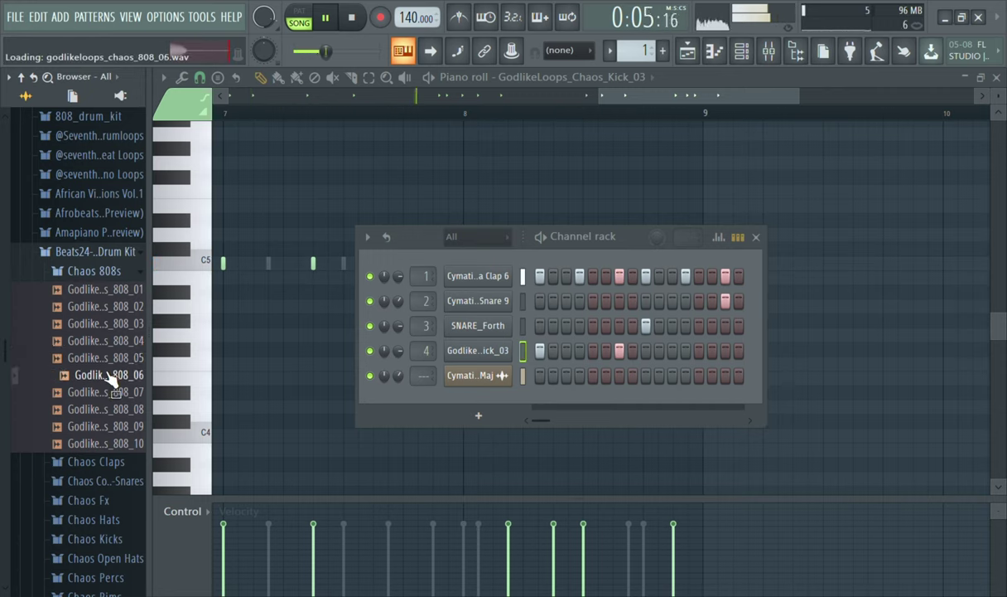
click(111, 391)
click(110, 409)
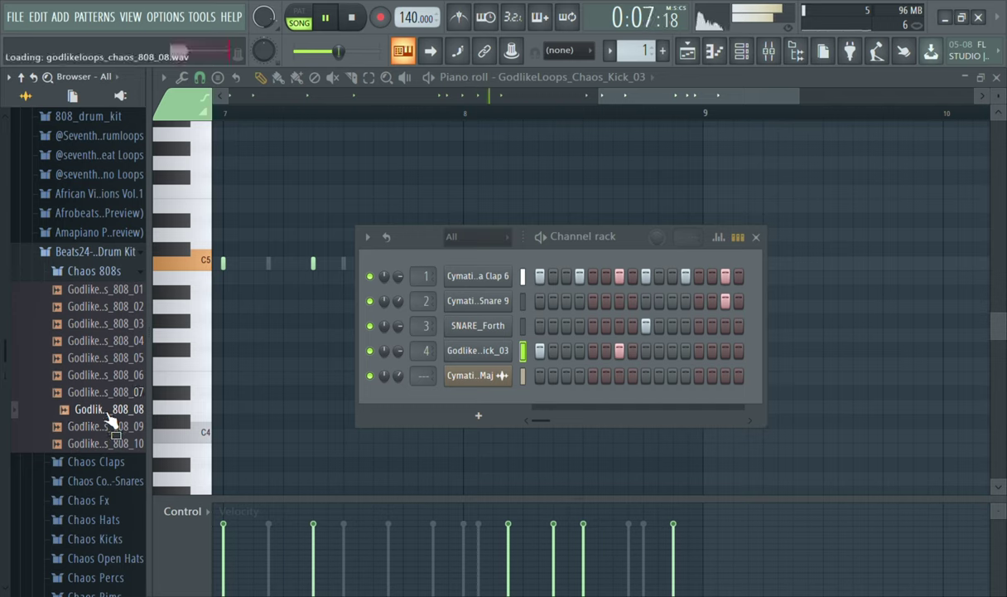
click(108, 426)
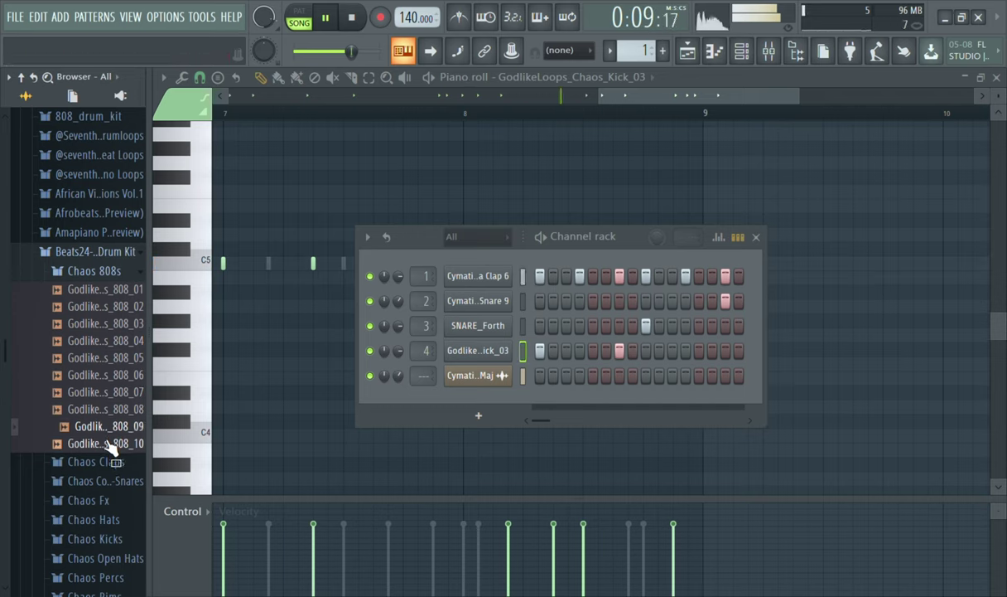
click(110, 443)
- Load GodlikeLoops_Chaos_808_01 as a new channel between the Chaos kick and the melody loop
click(116, 289)
key(space)
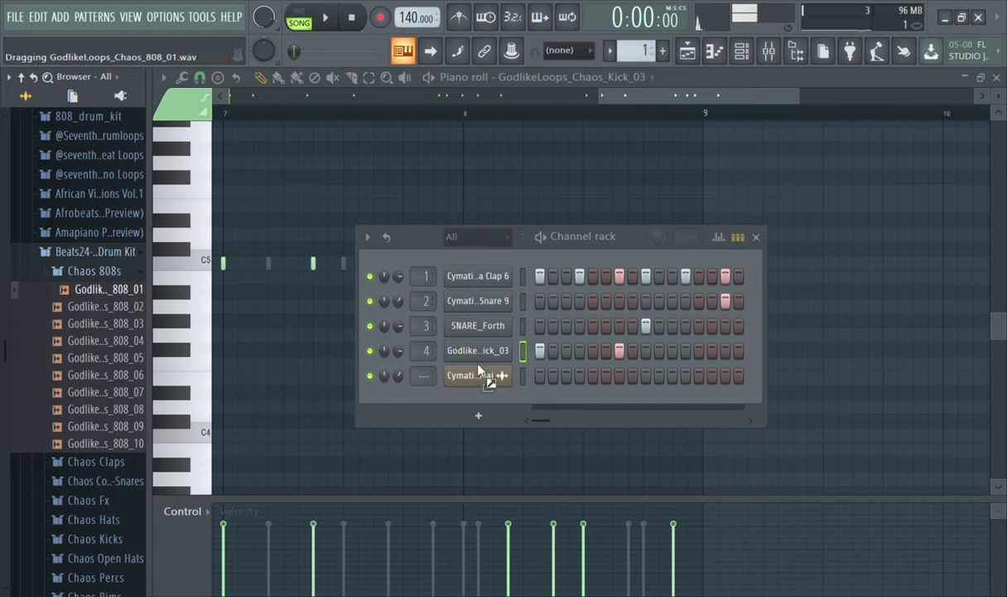
drag(479, 370, 479, 371)
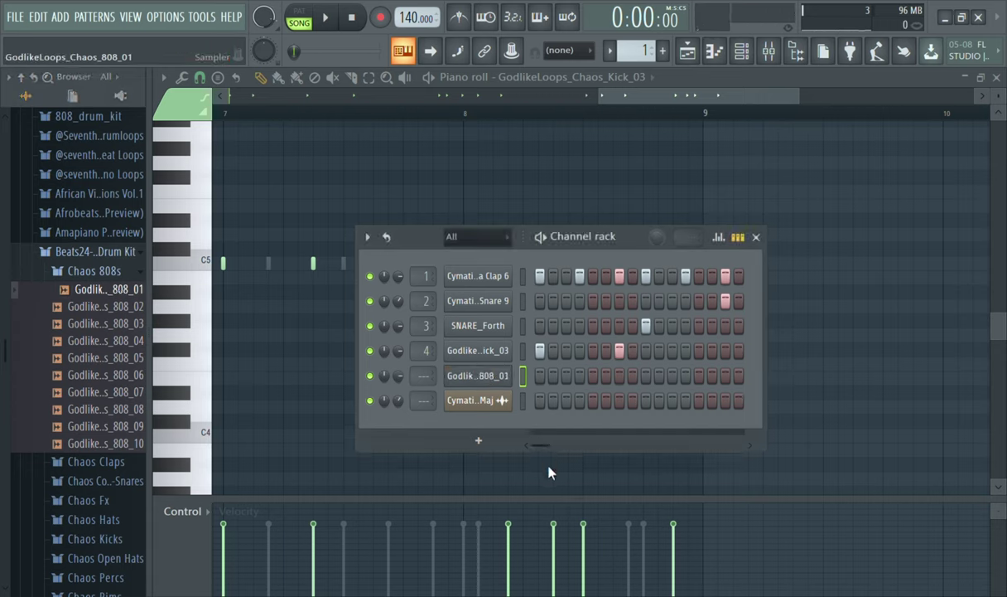
- Enable the volume envelope on the Chaos 808_01 channel, raising the hold time and keeping attack, decay, sustain and release at minimum
click(487, 357)
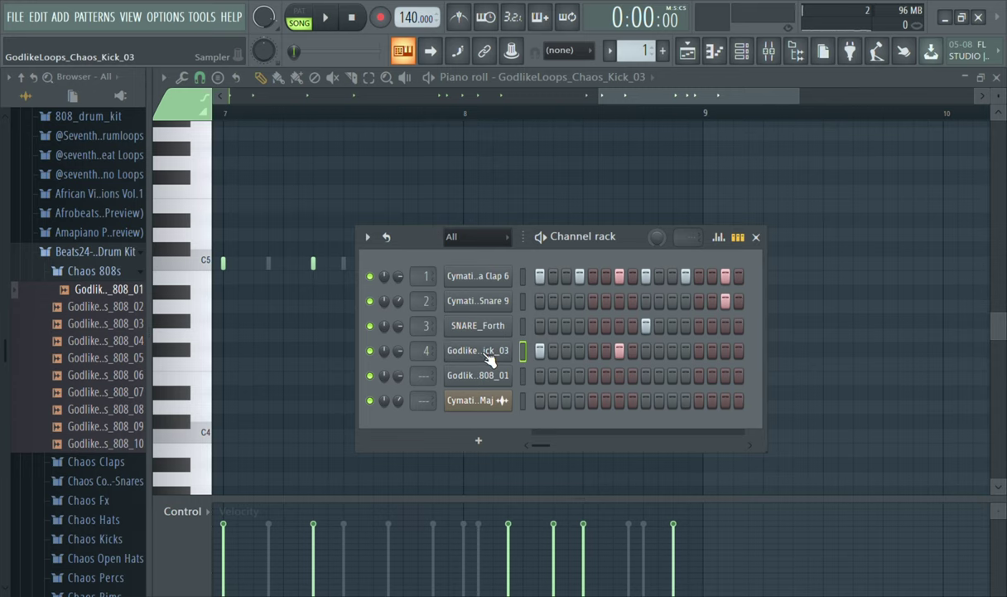
click(489, 357)
click(727, 263)
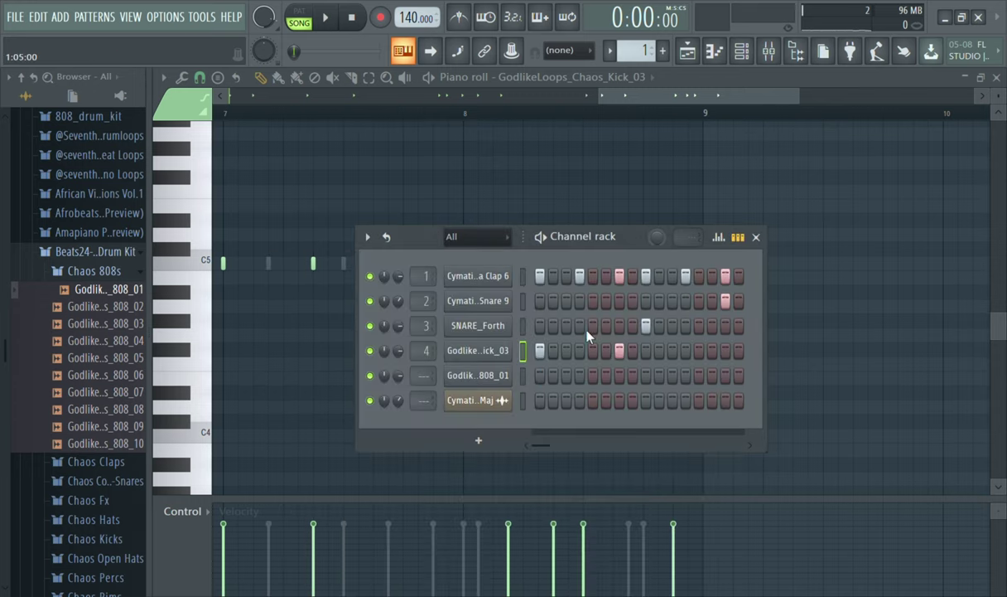
click(492, 378)
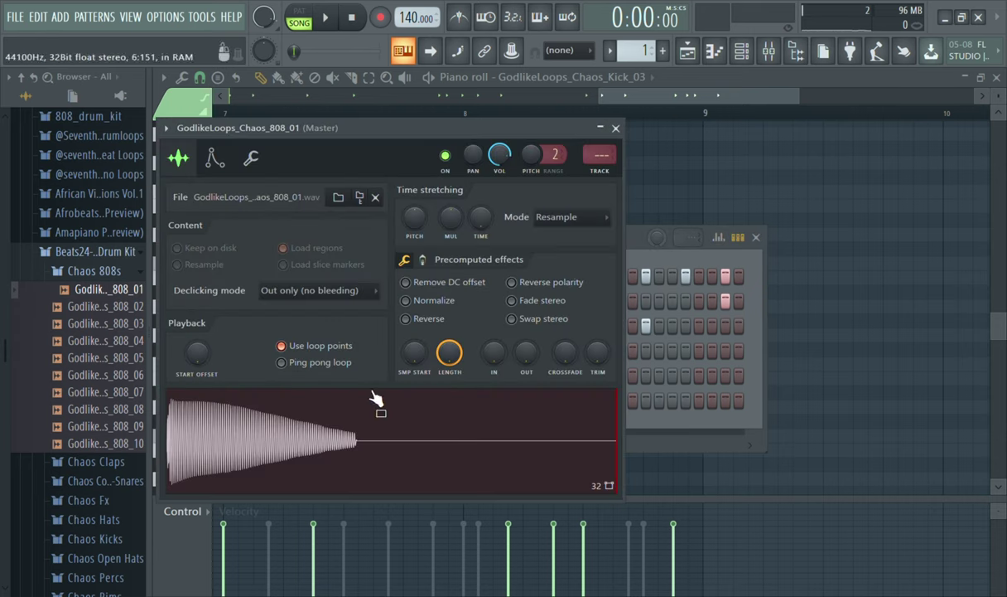
click(213, 160)
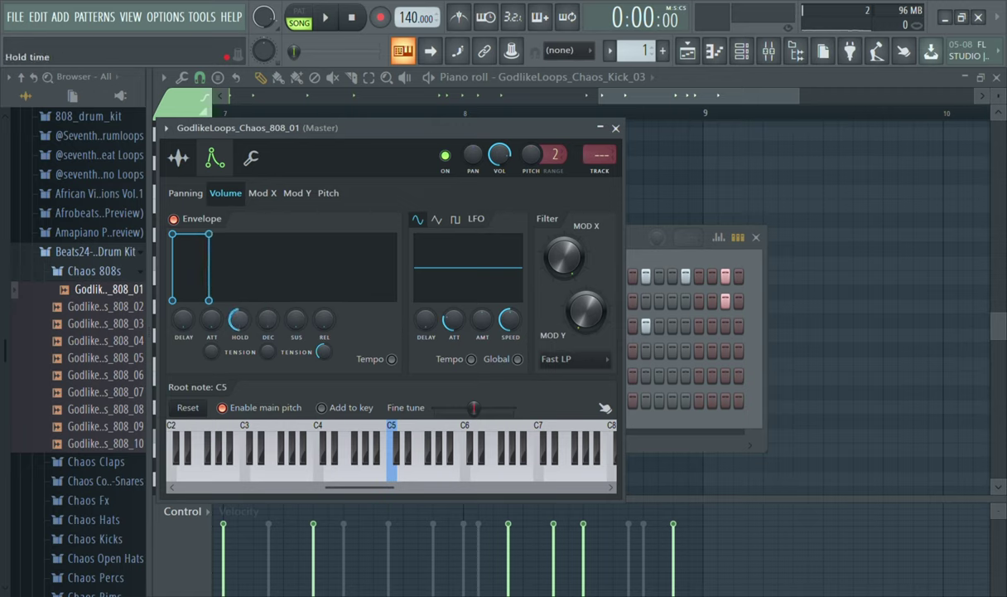
click(600, 128)
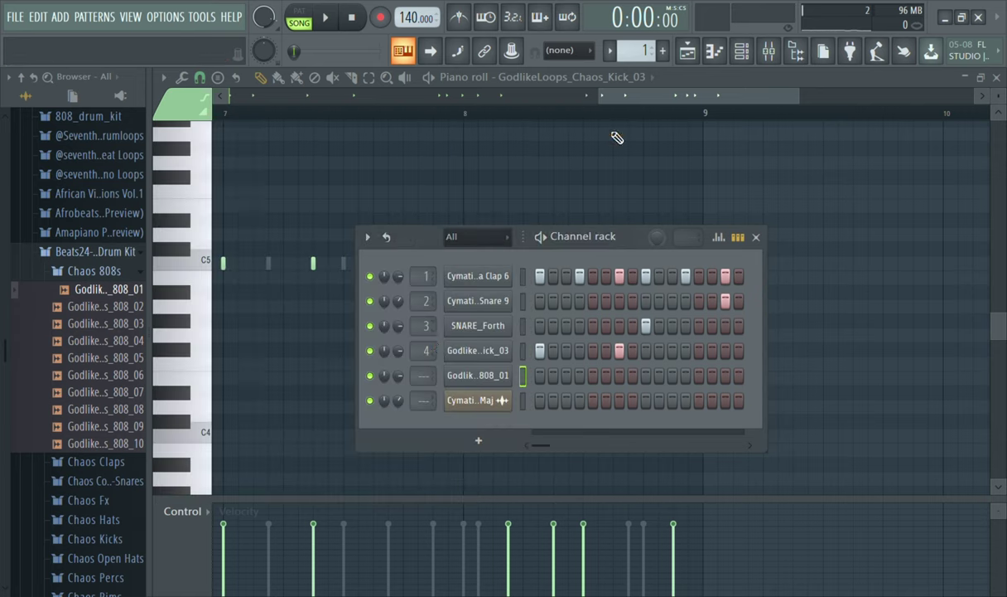
click(542, 403)
key(space)
key(space)
right_click(543, 404)
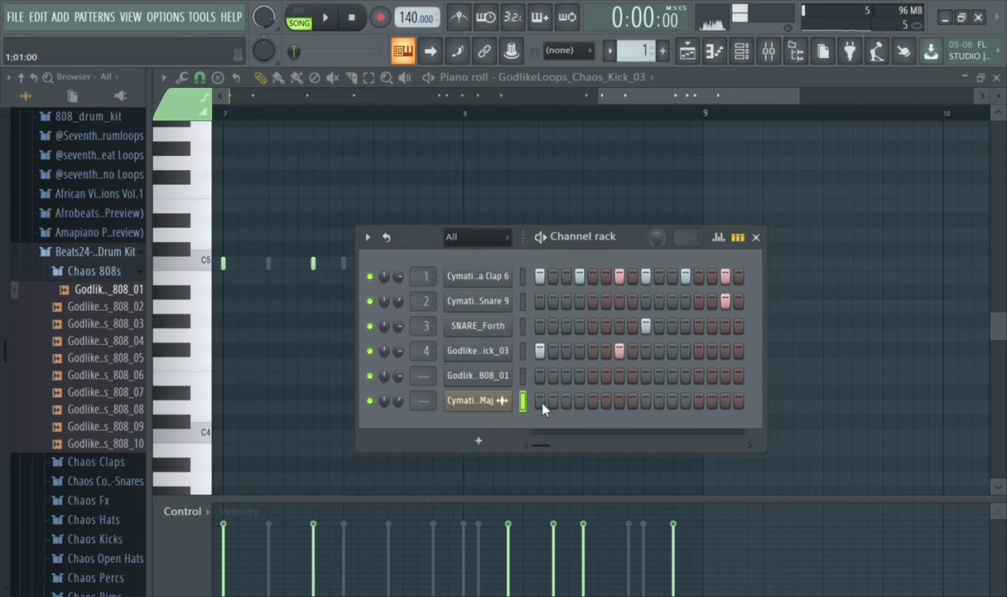
- Try Chaos 808_01 hits on steps 1 and 7 of bar 1 and play them against the drums
click(540, 376)
key(space)
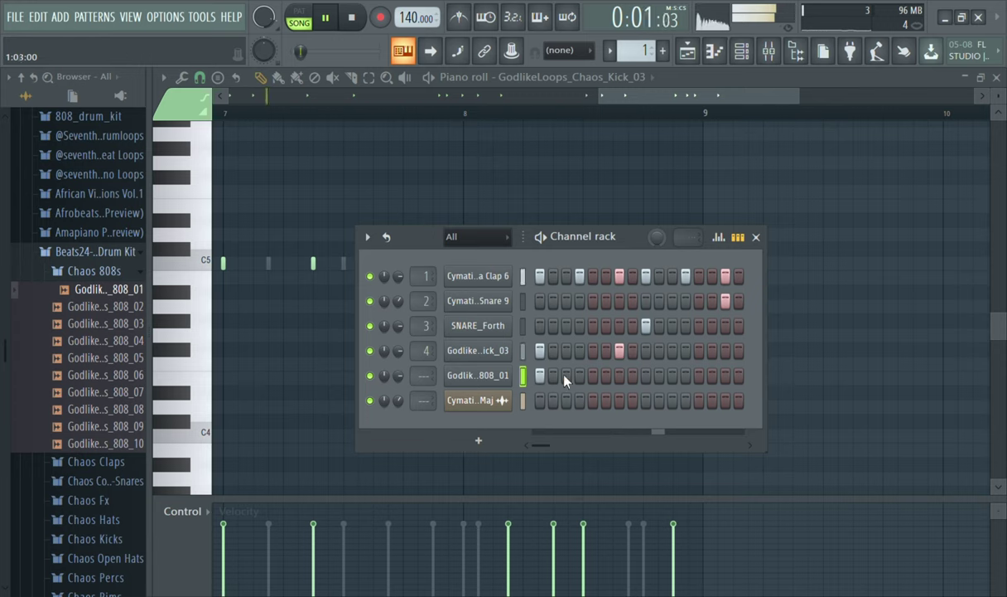
key(space)
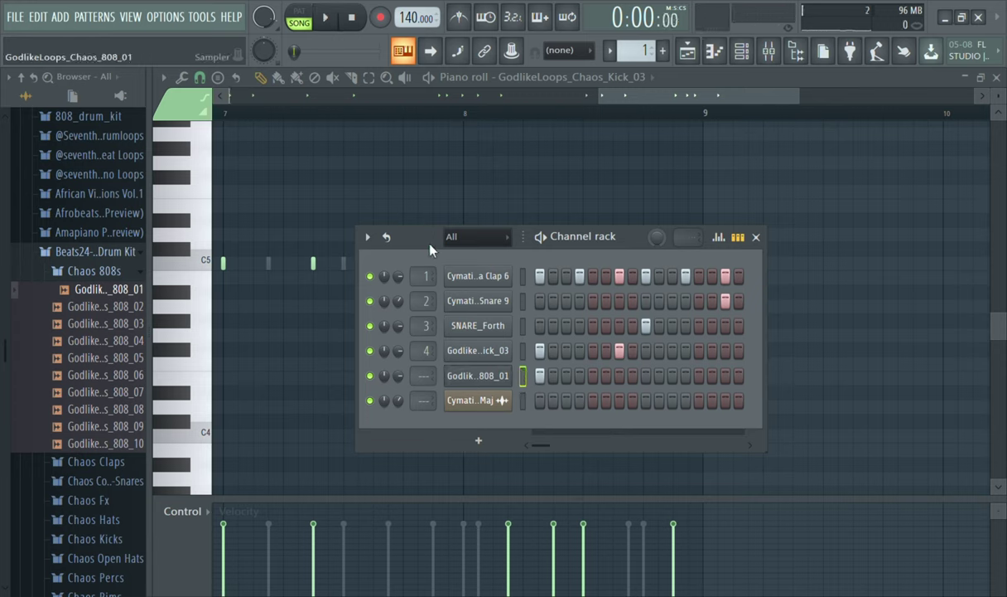
click(620, 375)
key(space)
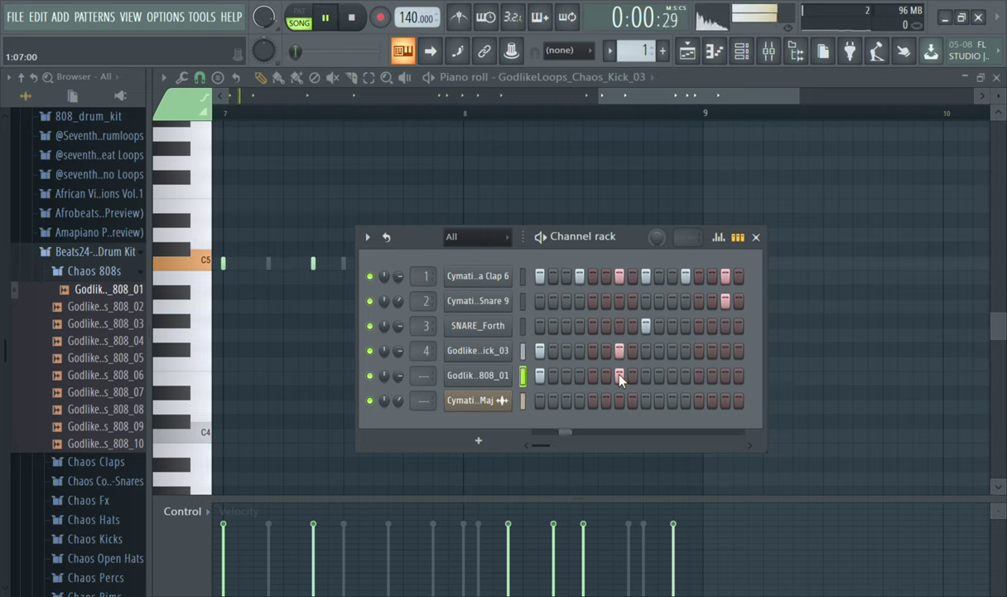
click(620, 375)
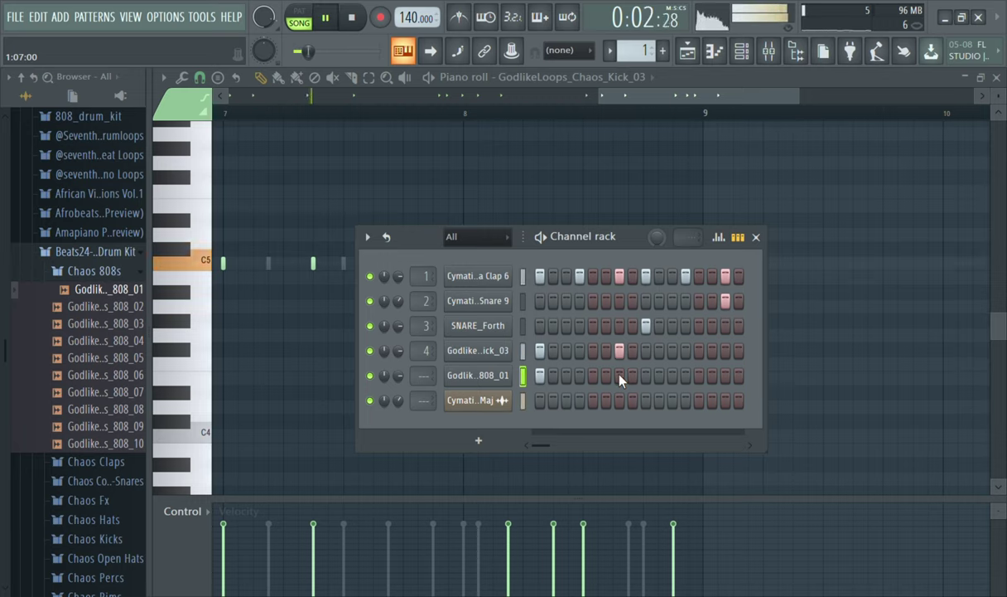
click(521, 376)
drag(628, 118, 257, 133)
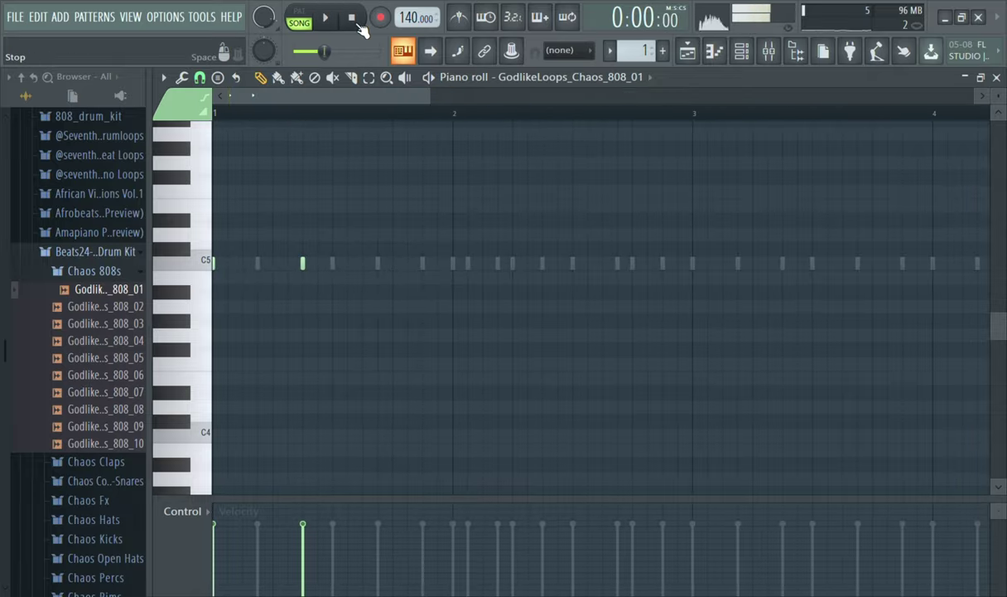
key(space)
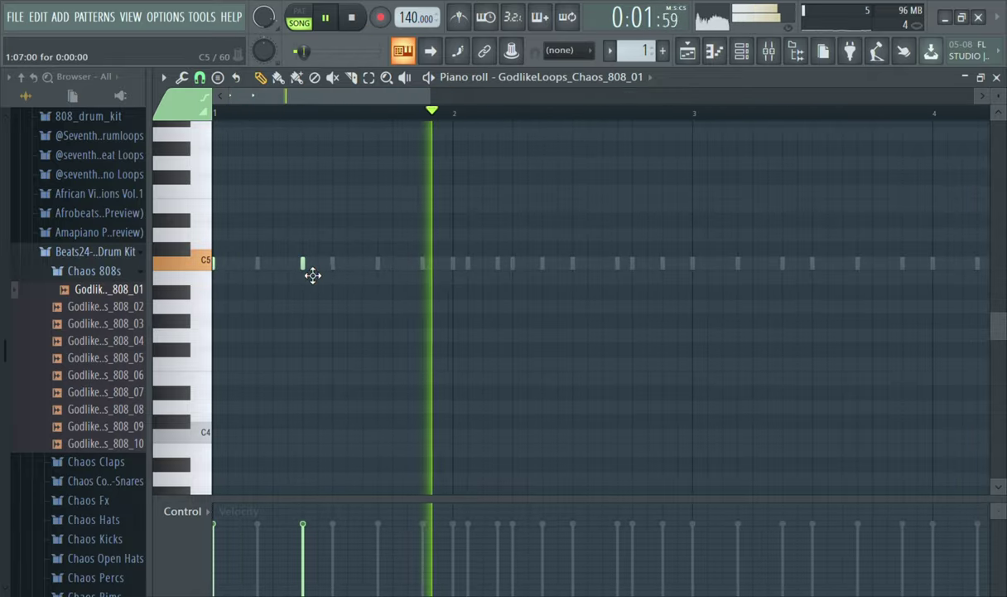
key(space)
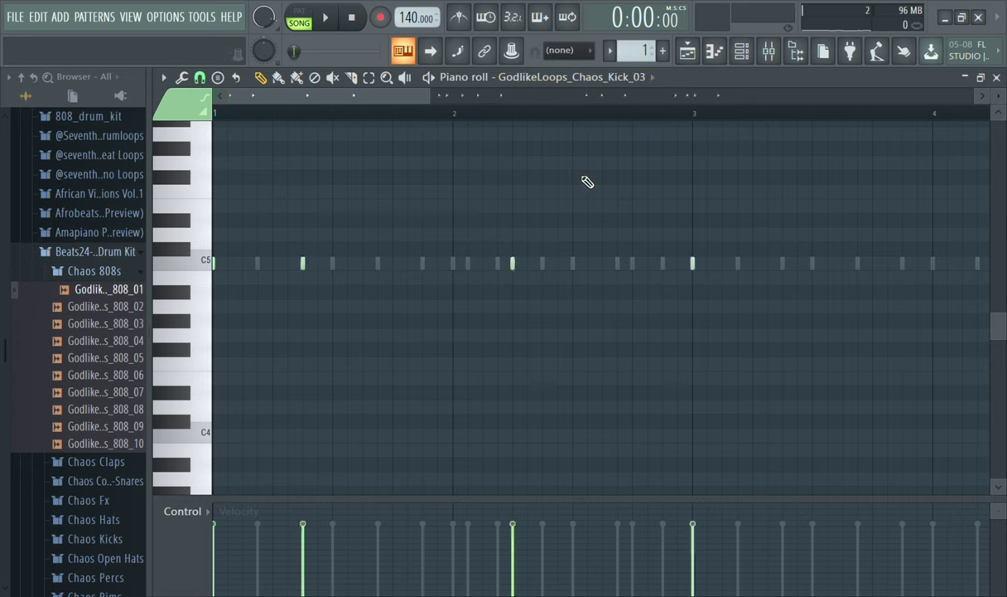
- Copy the entire Chaos Kick_03 note pattern into the Chaos 808_01 piano roll and play it back
key(ctrl+a)
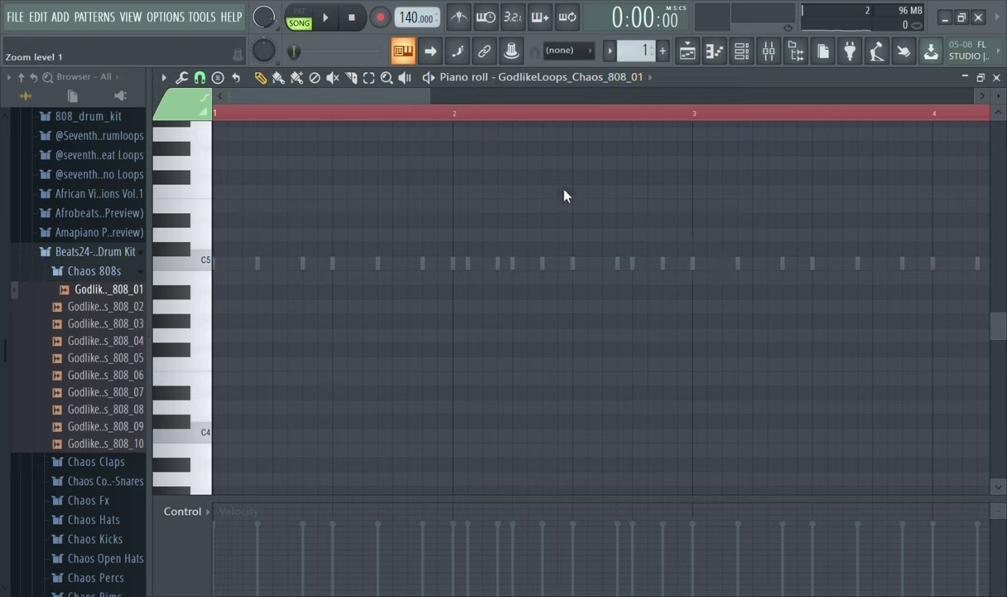
key(space)
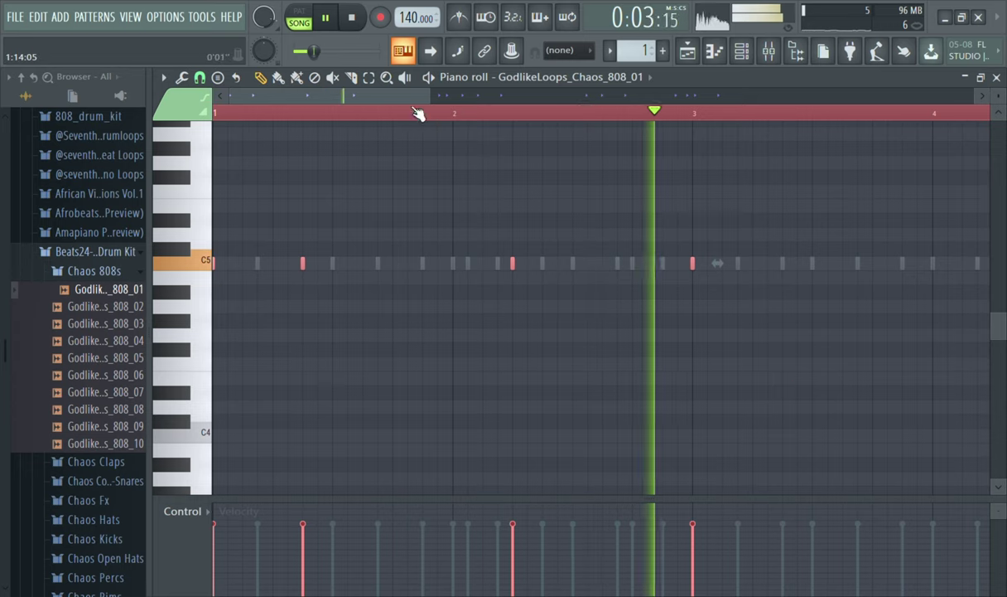
drag(398, 104, 372, 139)
key(space)
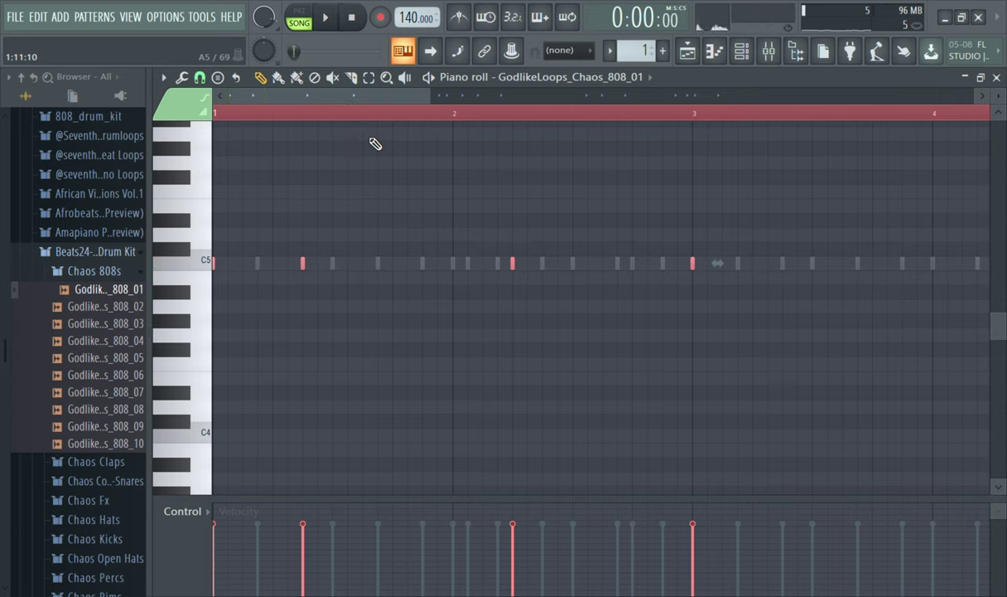
key(space)
key(space)
- Add low-velocity C5 808 notes on step 13 of bar 1 and step 9 of bar 2, and play them back
click(378, 265)
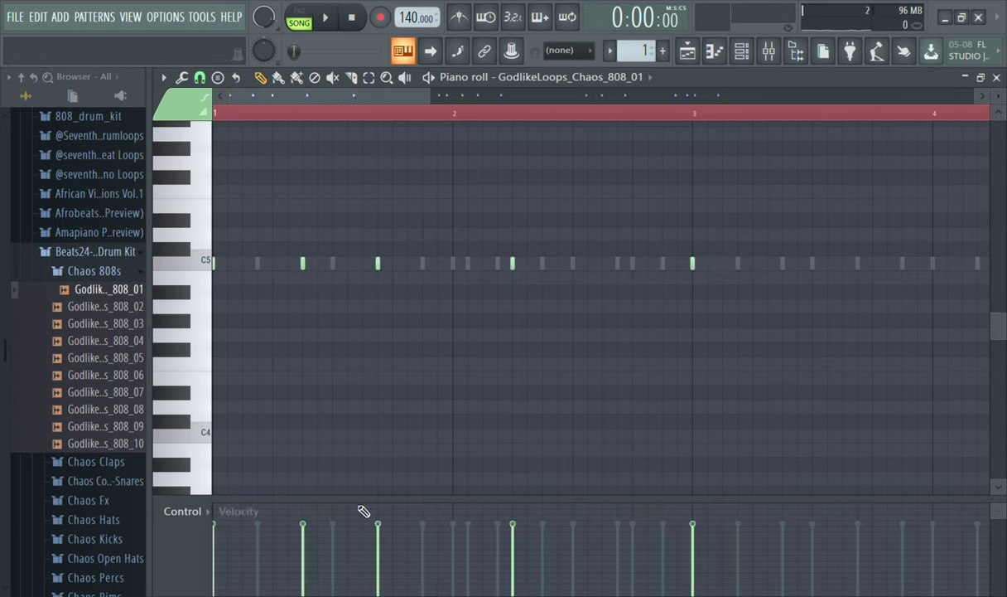
key(space)
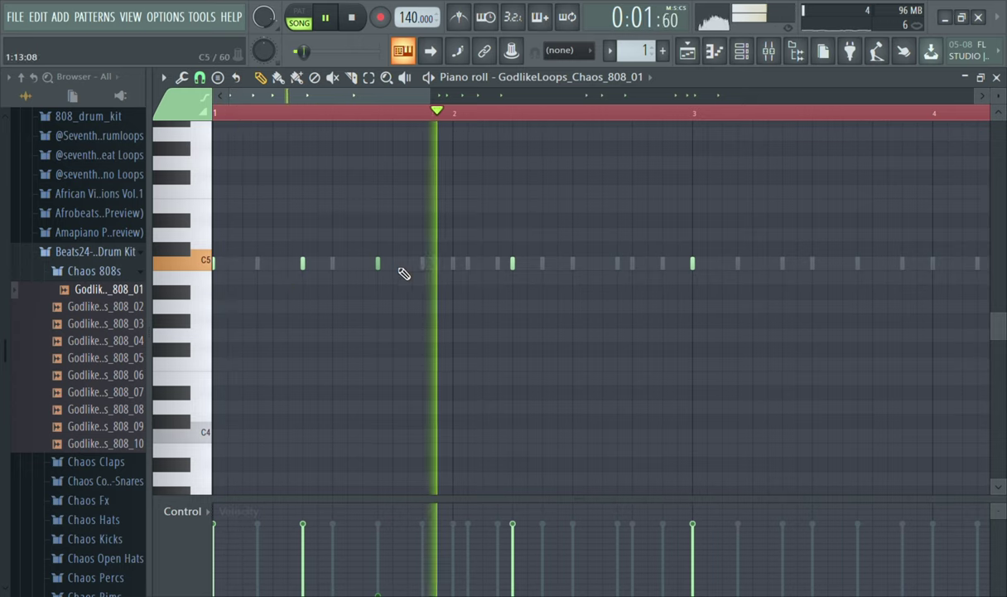
drag(381, 271, 402, 273)
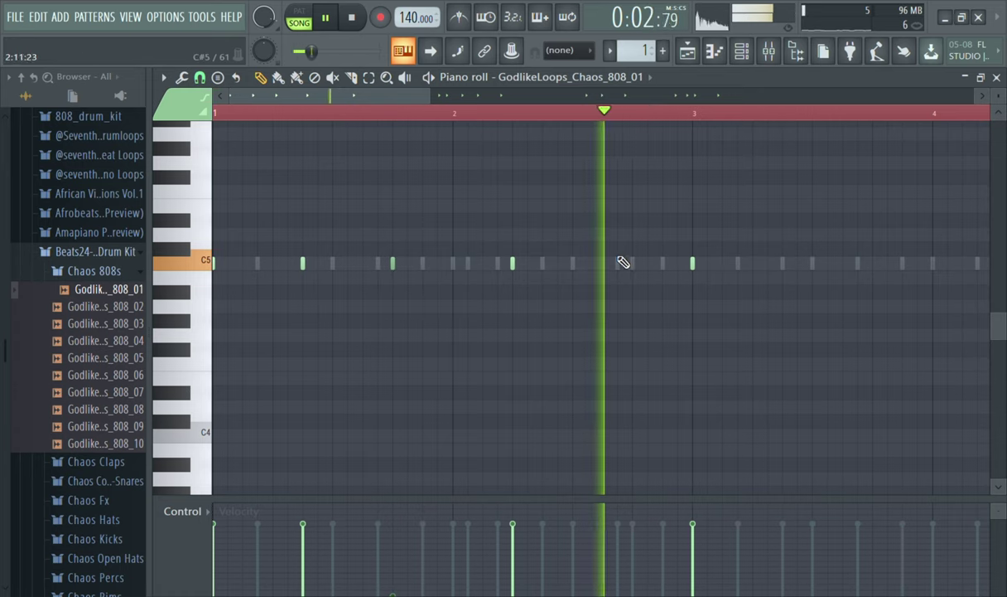
click(580, 265)
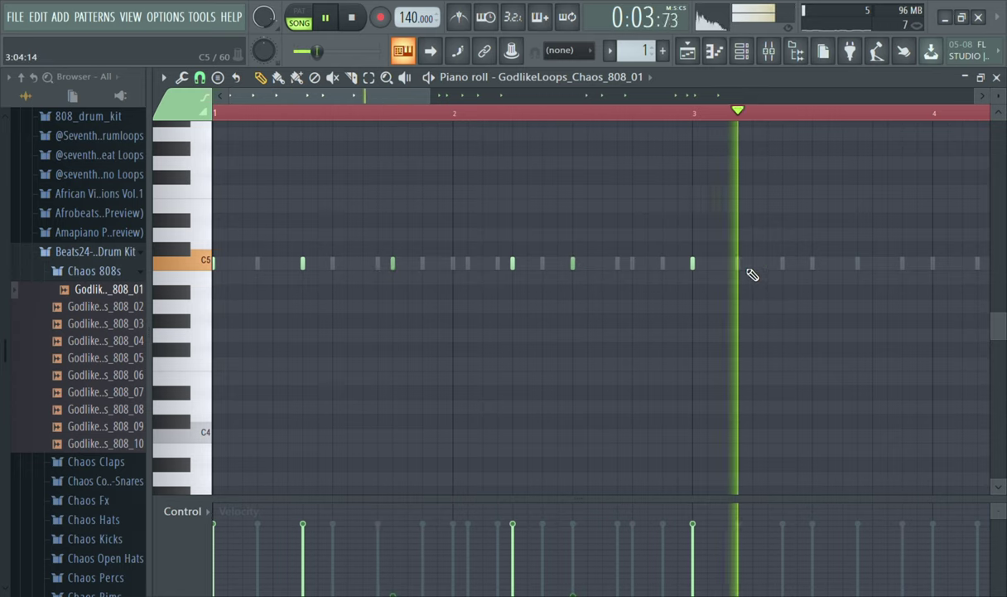
key(space)
key(space)
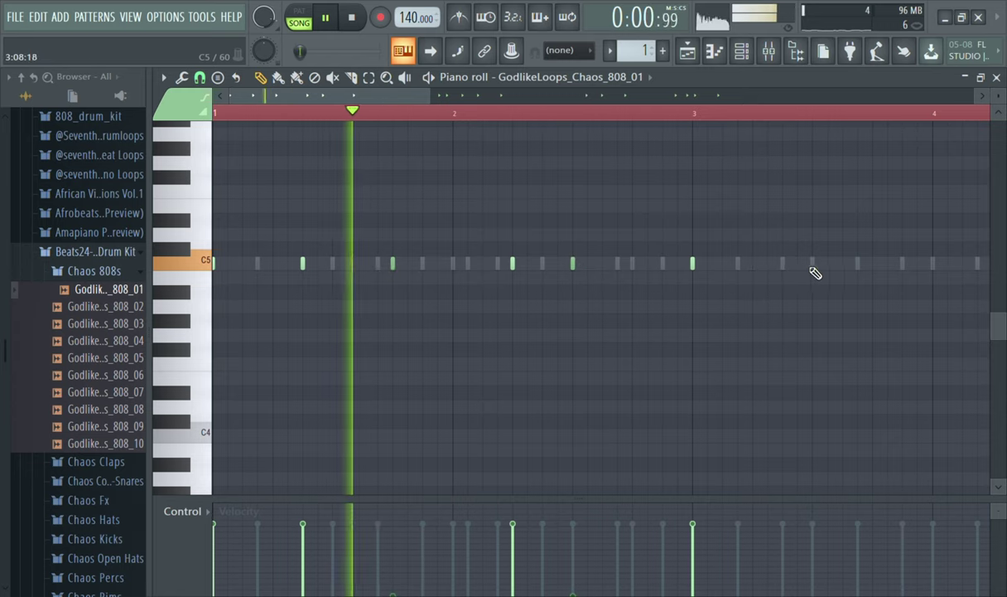
- Add low-velocity C5 808 notes on step 9 of bar 3 and step 11 of bar 5
click(815, 266)
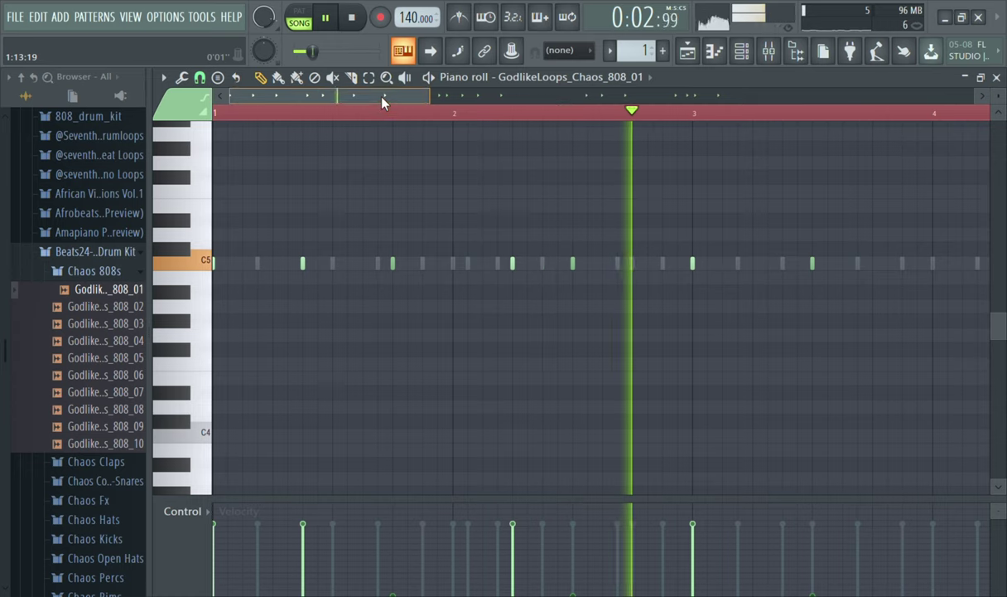
drag(362, 94, 517, 117)
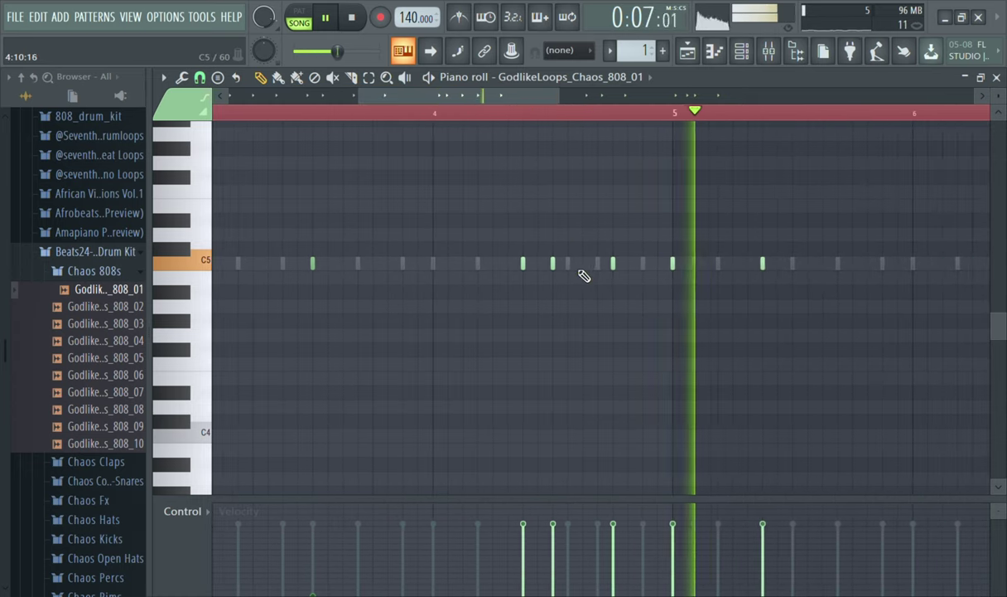
click(854, 264)
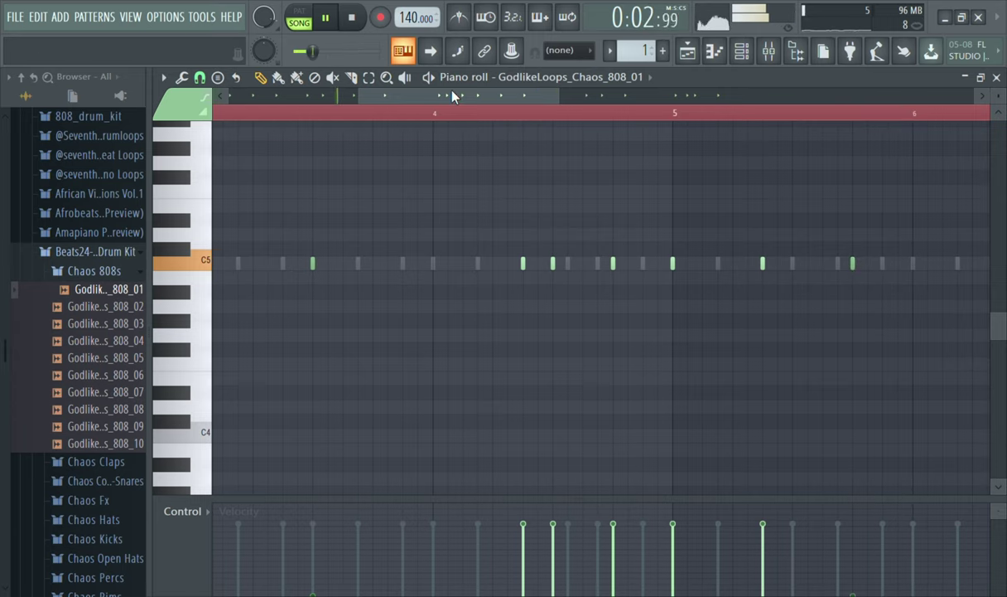
drag(451, 96, 572, 102)
click(254, 114)
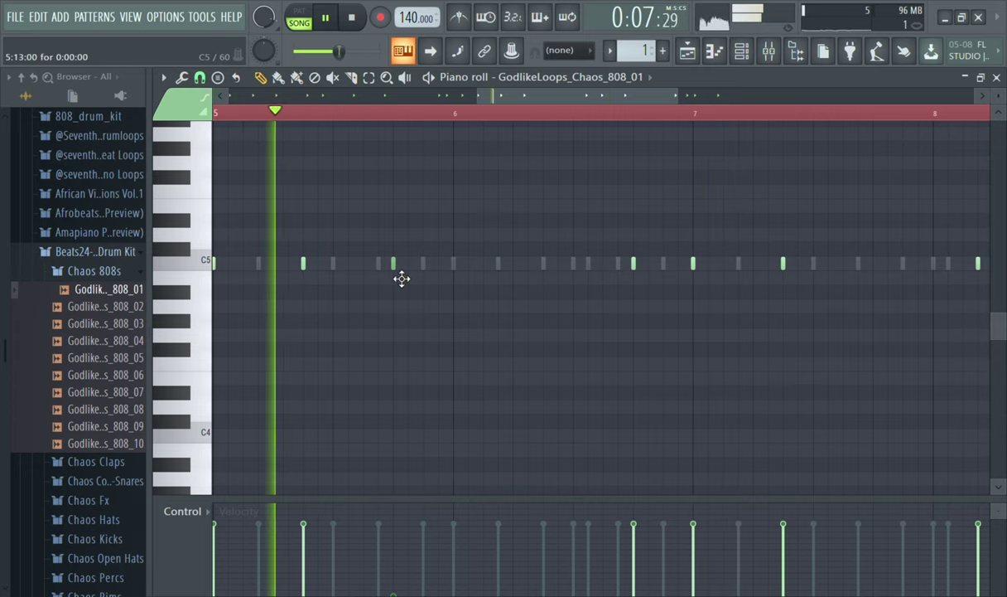
drag(398, 275, 372, 278)
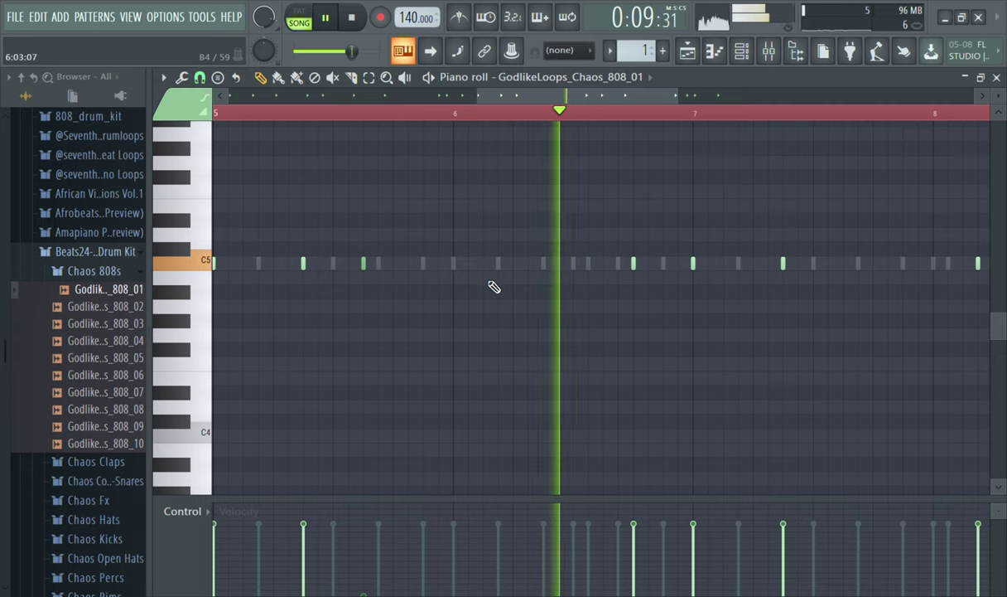
- Add low-velocity C5 808 notes on step 15 of bar 6 and step 11 of bar 7, and try extra hits in bar 8
click(666, 264)
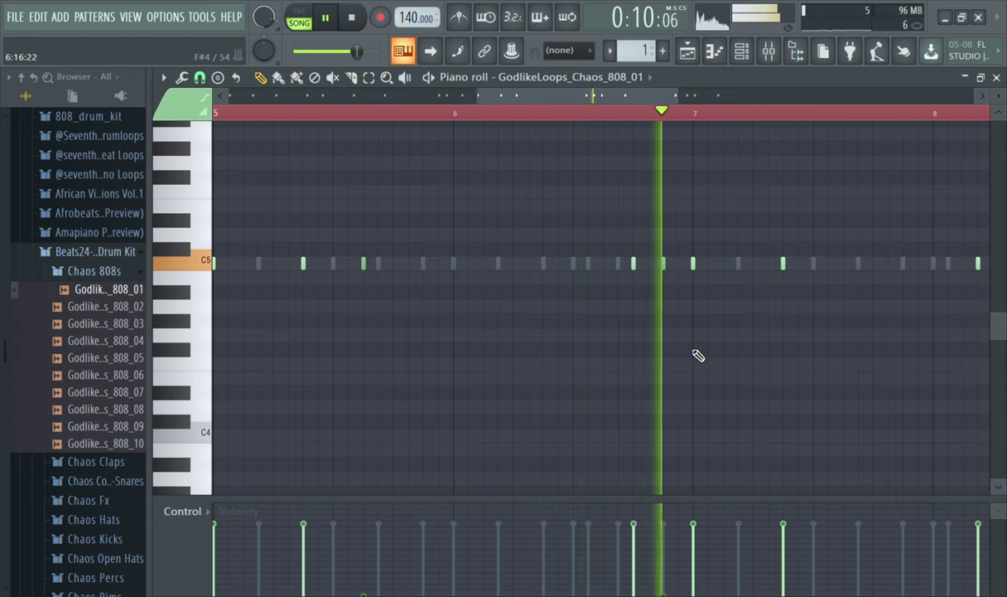
key(space)
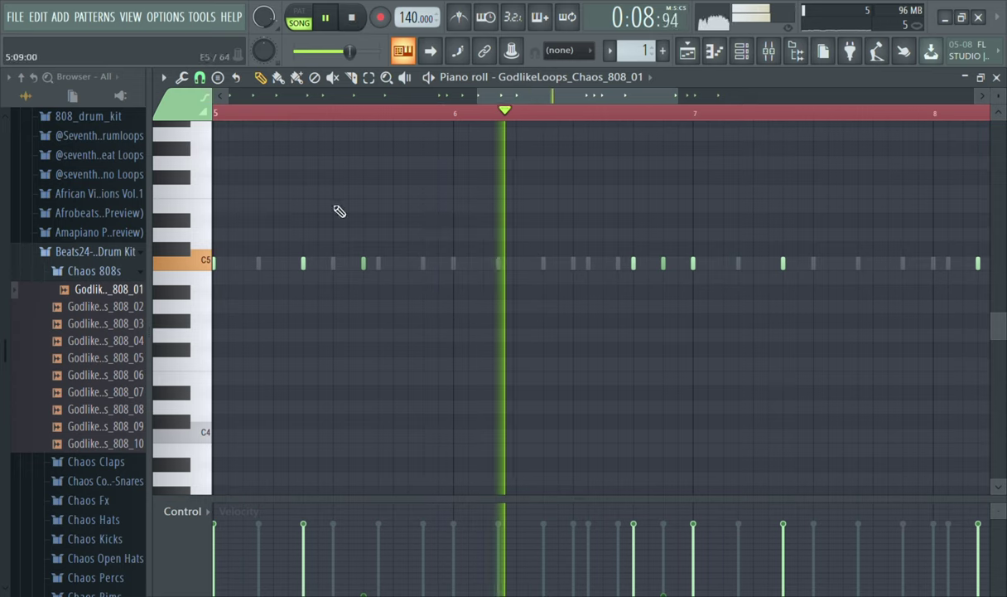
drag(519, 94, 637, 129)
key(space)
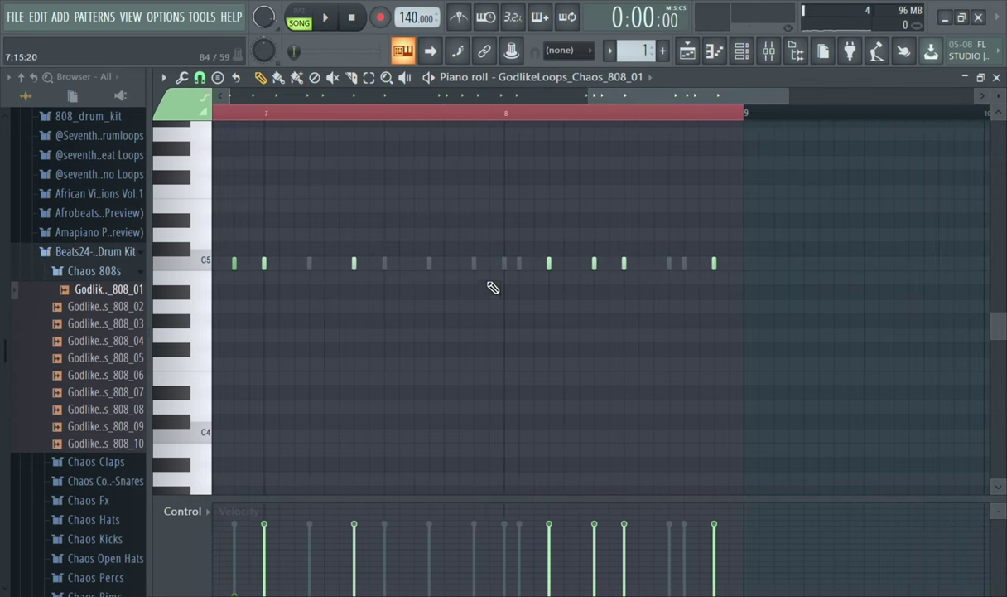
key(space)
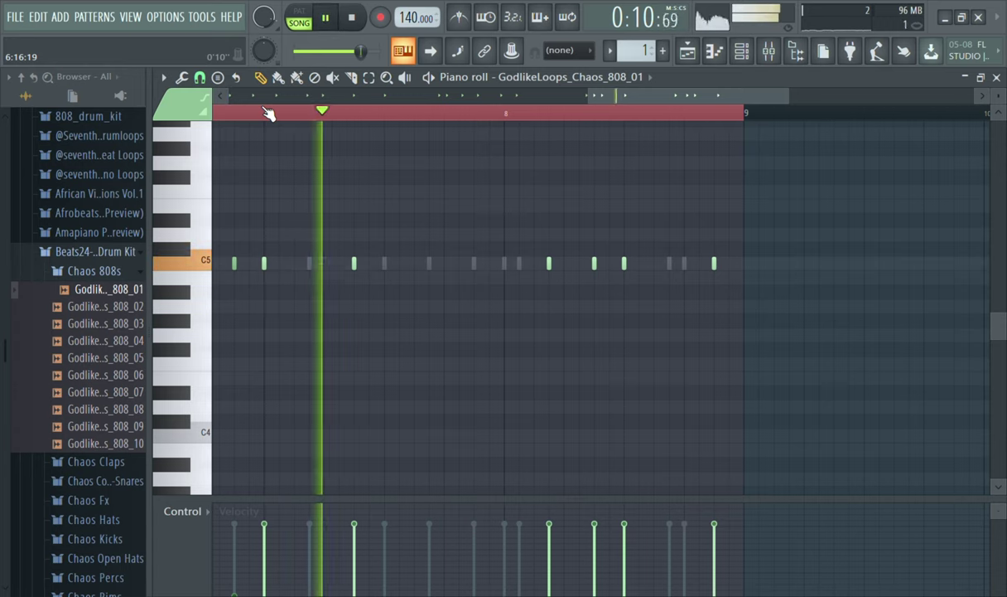
key(space)
key(space)
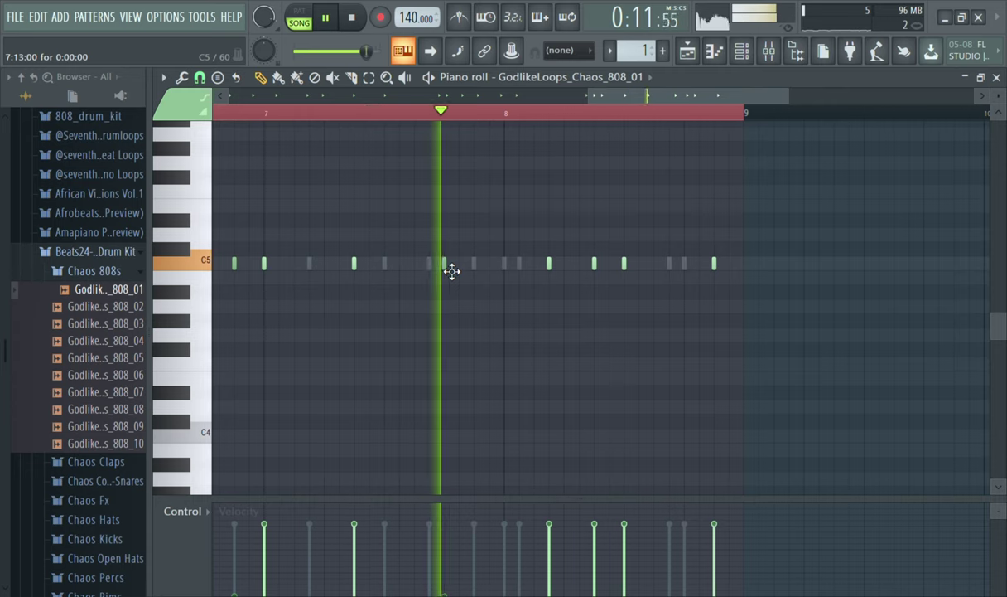
click(416, 265)
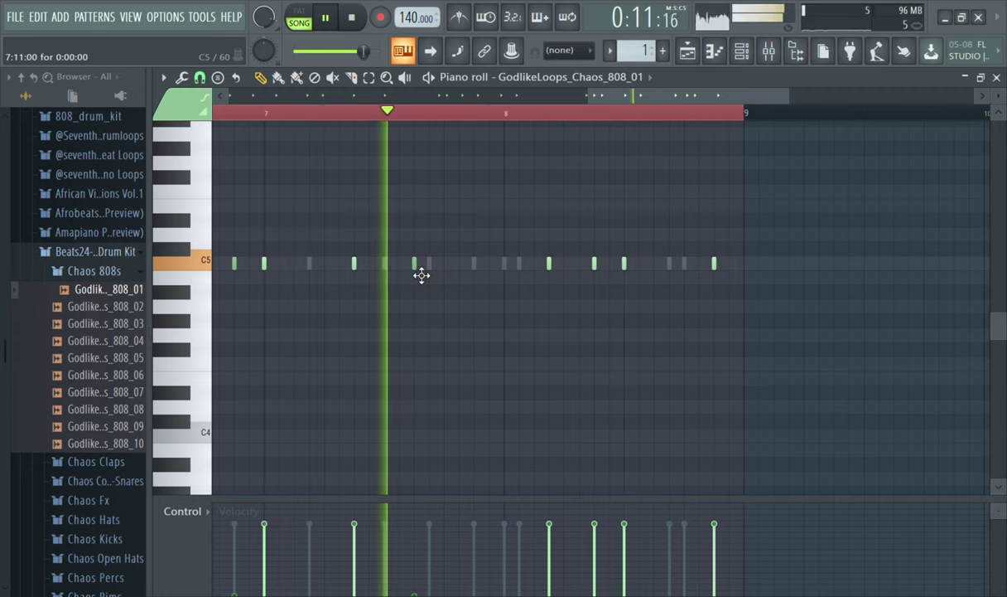
click(617, 270)
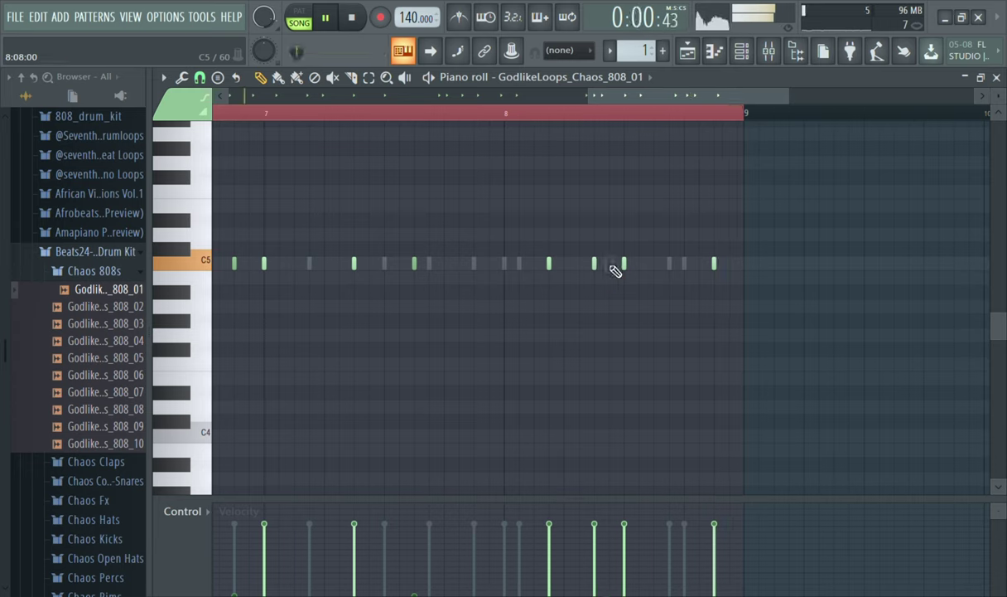
click(660, 276)
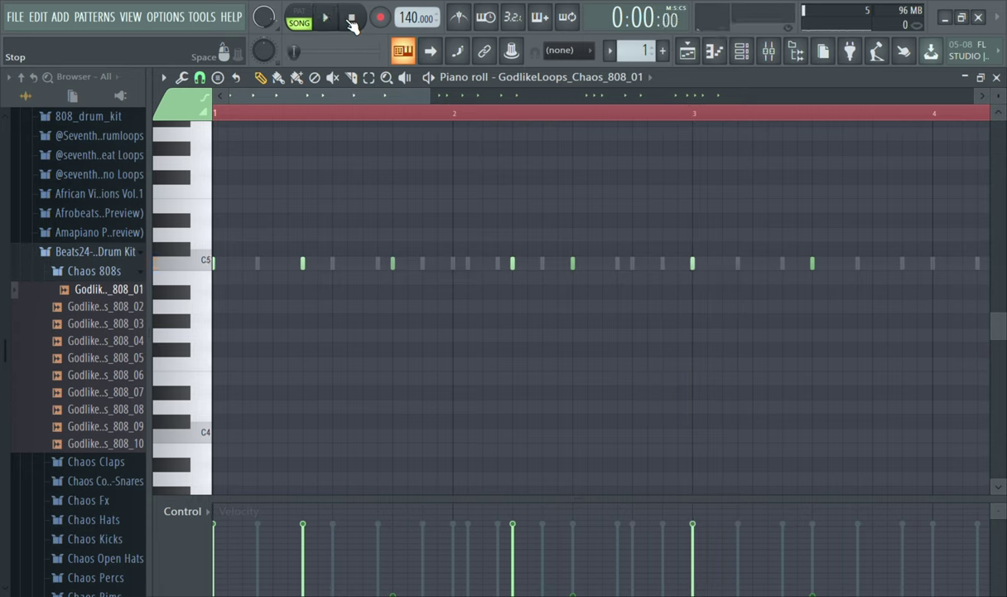
- Place two full-velocity, two-step C5 808 notes on steps 13 and 15 of bar 2, with C6 and A5 slide notes above them
key(space)
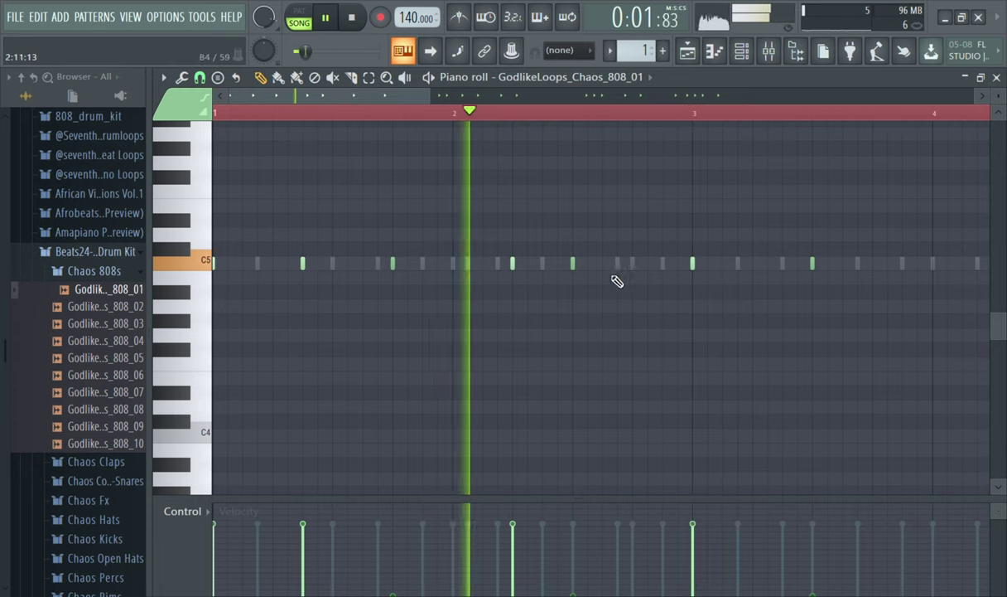
key(space)
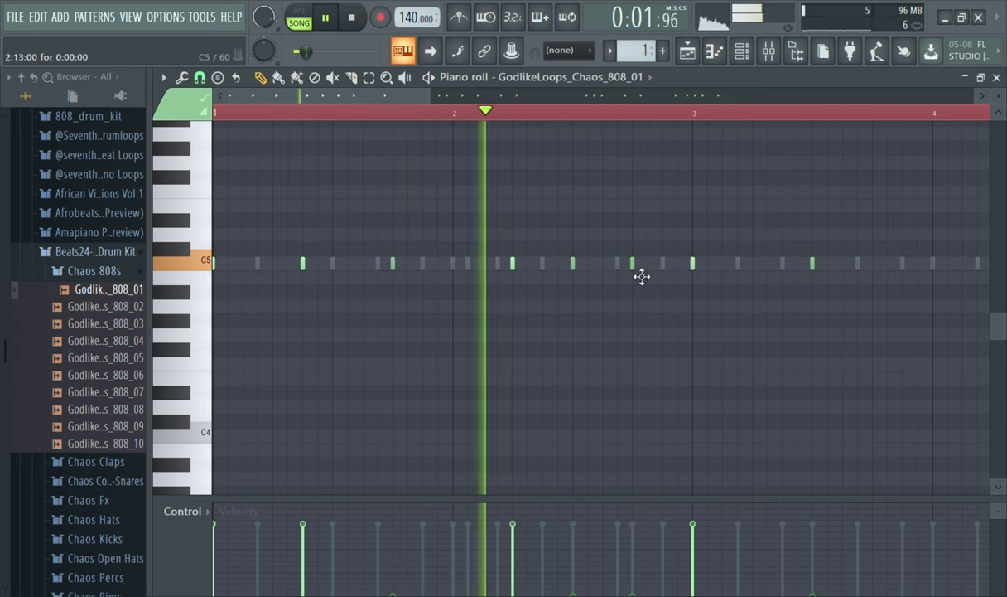
drag(645, 270, 677, 266)
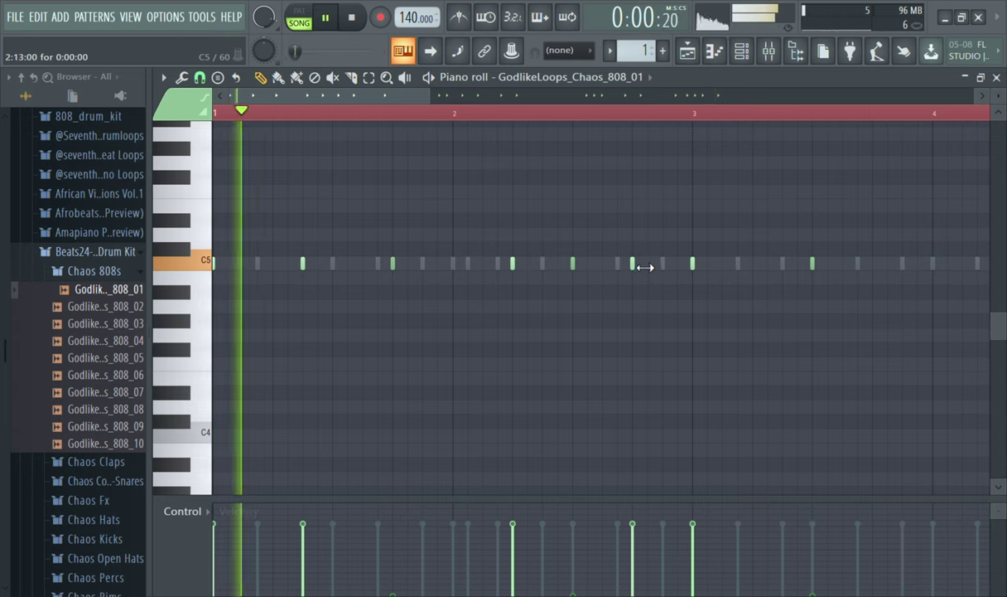
drag(645, 267, 691, 271)
key(space)
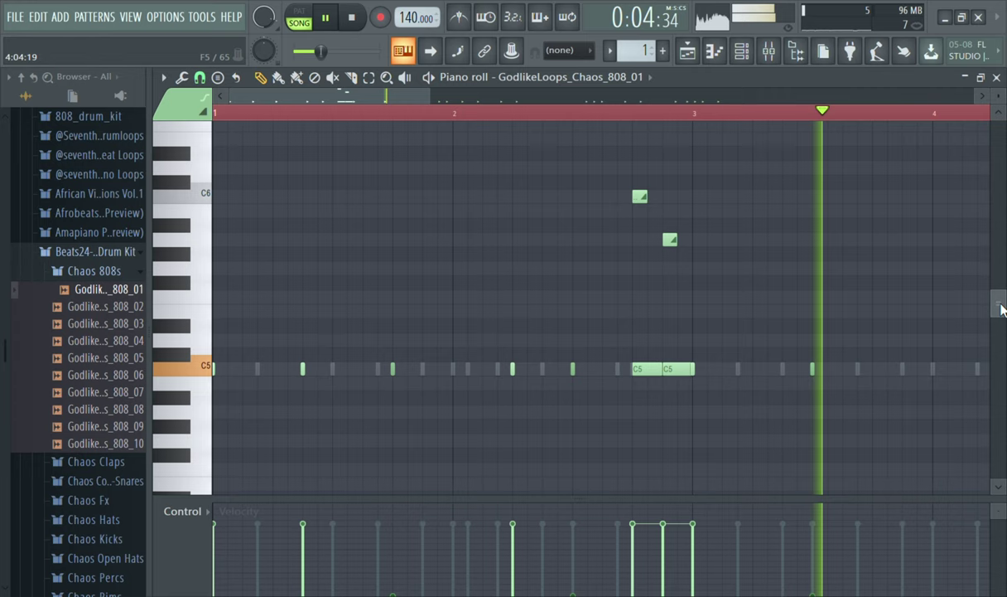
- Place full-velocity C5 808 notes on steps 4, 7 and 11 of bar 3 and play them back
drag(1001, 309, 1000, 299)
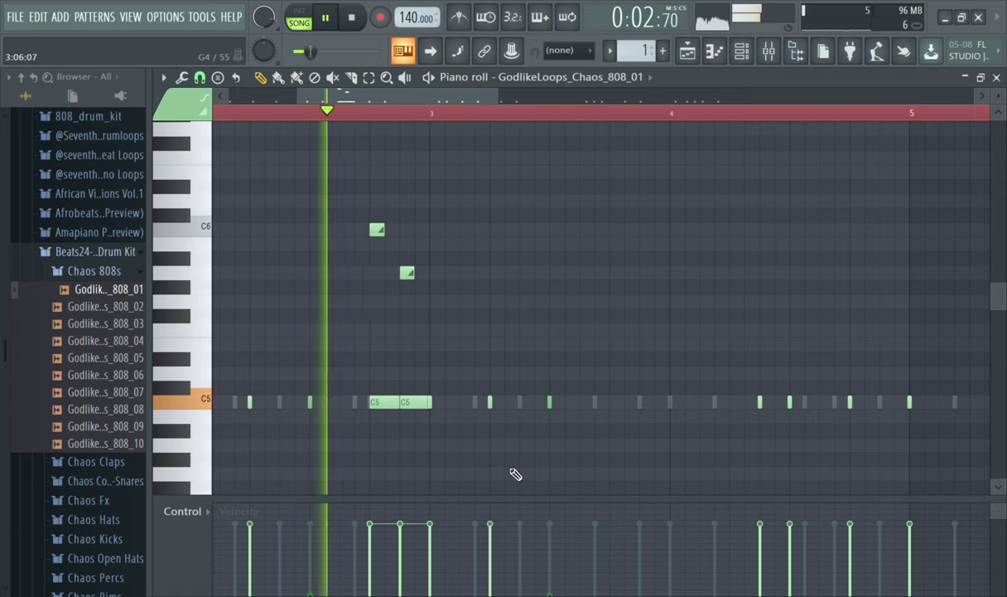
right_click(490, 403)
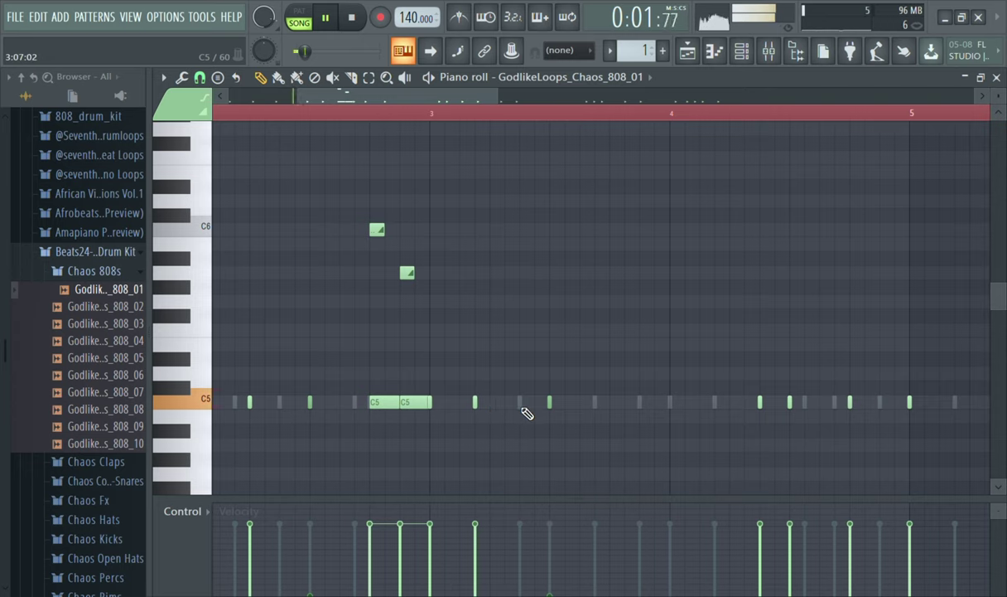
click(522, 404)
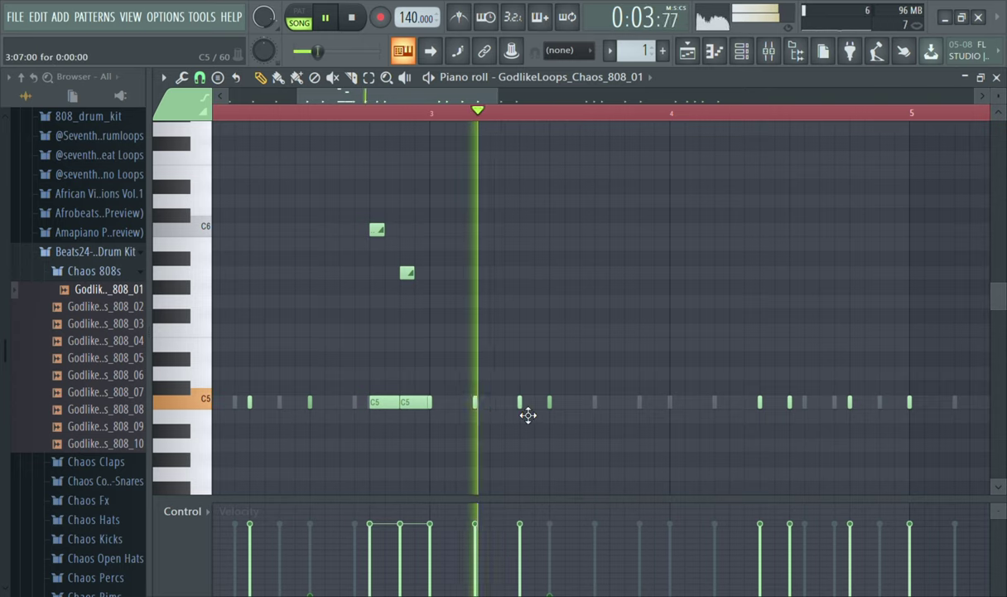
click(598, 406)
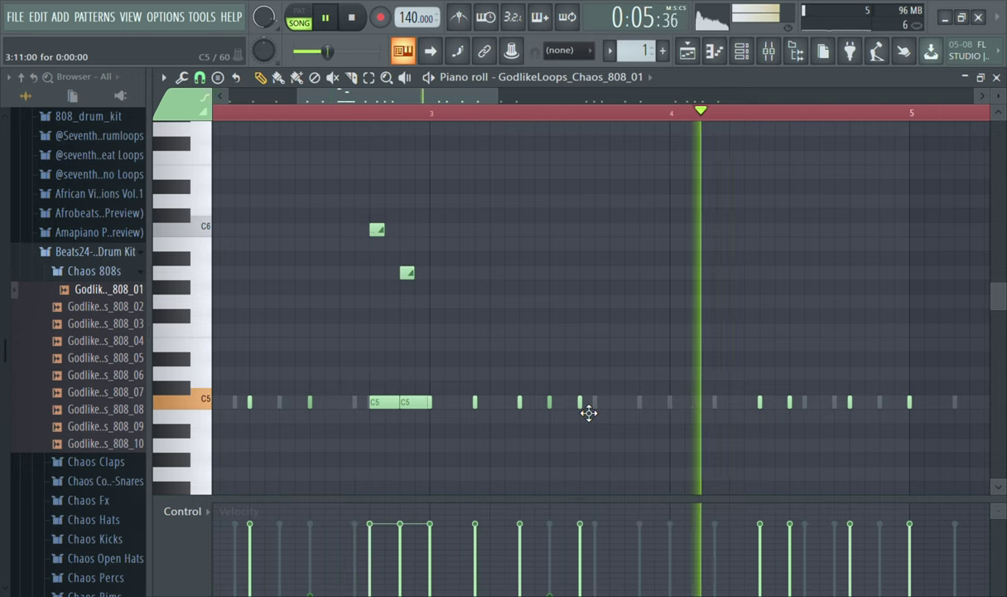
key(space)
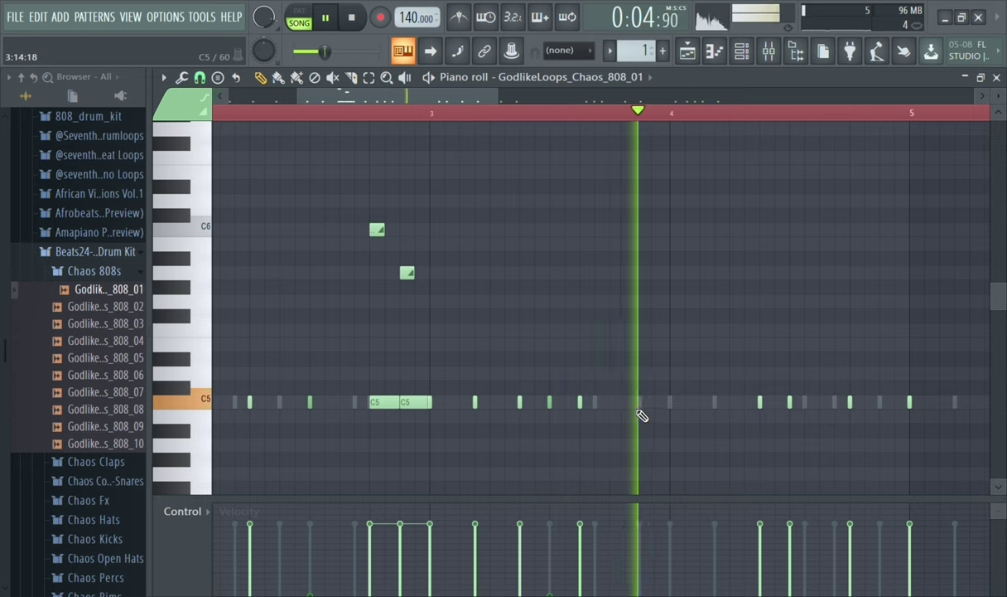
- Try an extra C5 808 note on step 13 of bar 3 against the loop and delete it
key(space)
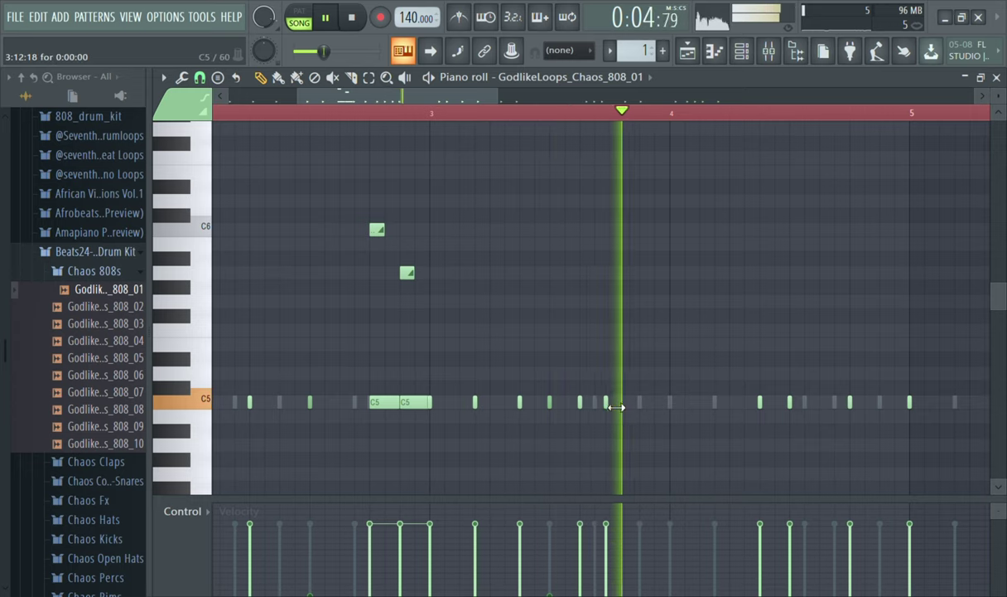
click(610, 406)
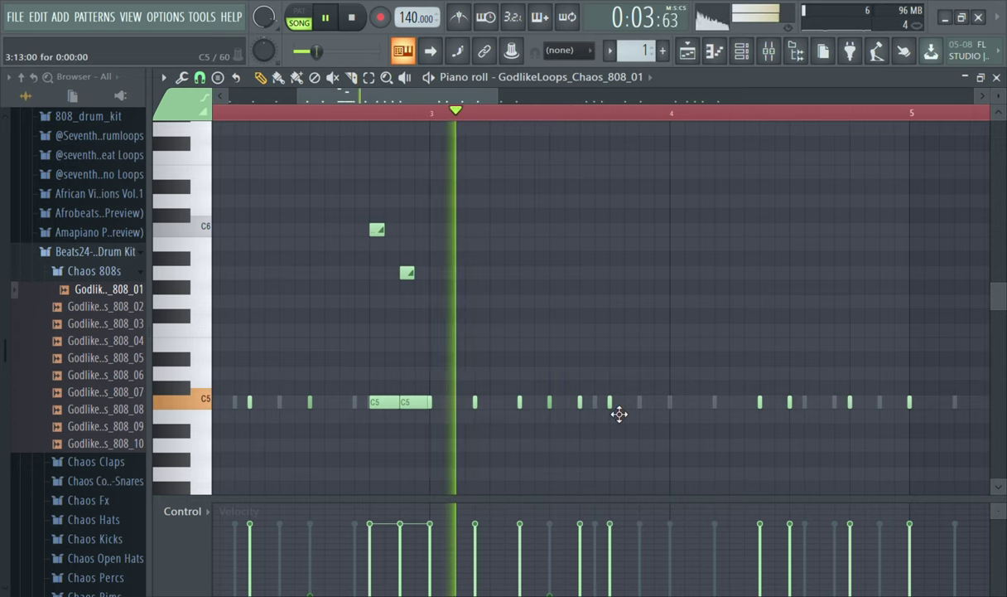
right_click(612, 406)
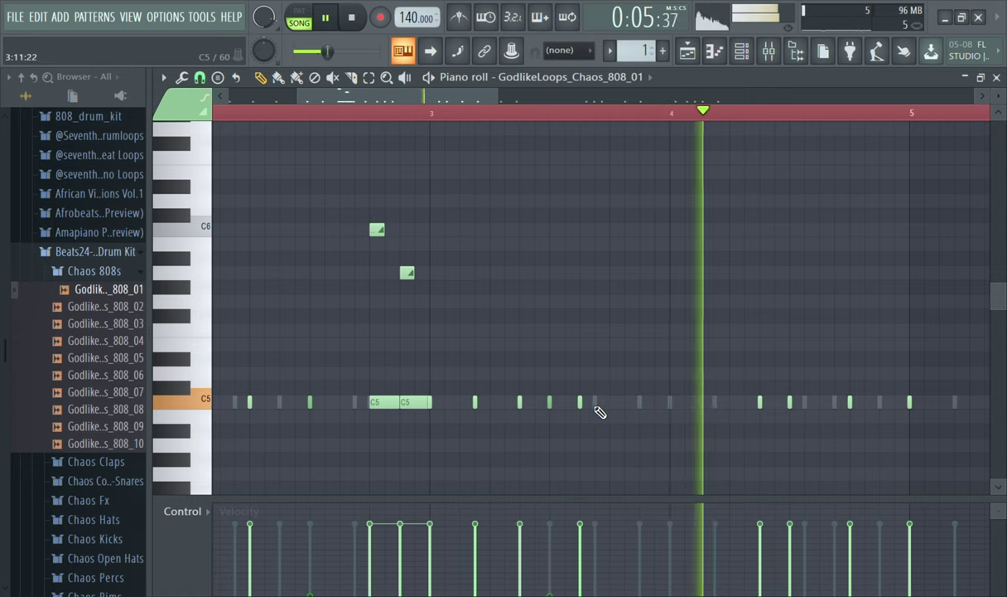
click(599, 406)
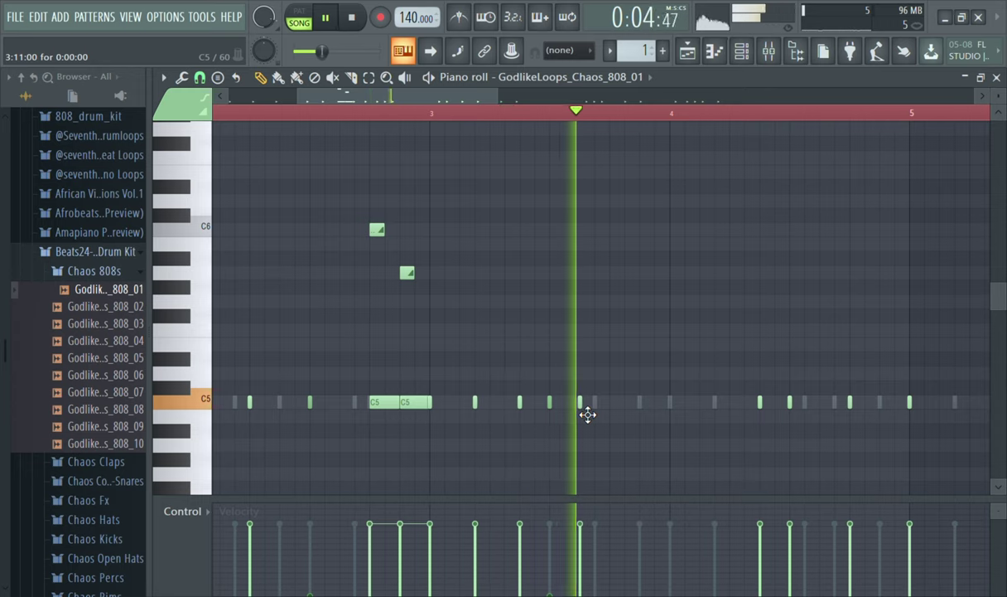
- Move bar 3's step 11 808 note to step 10, place a C5 note on step 13, and play it back
drag(581, 405, 571, 414)
key(space)
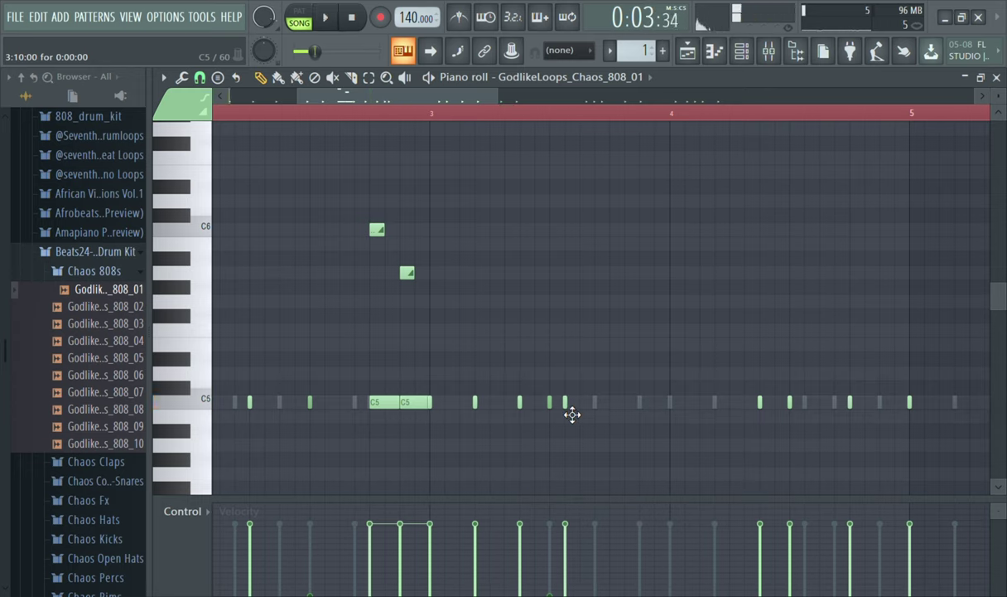
click(597, 414)
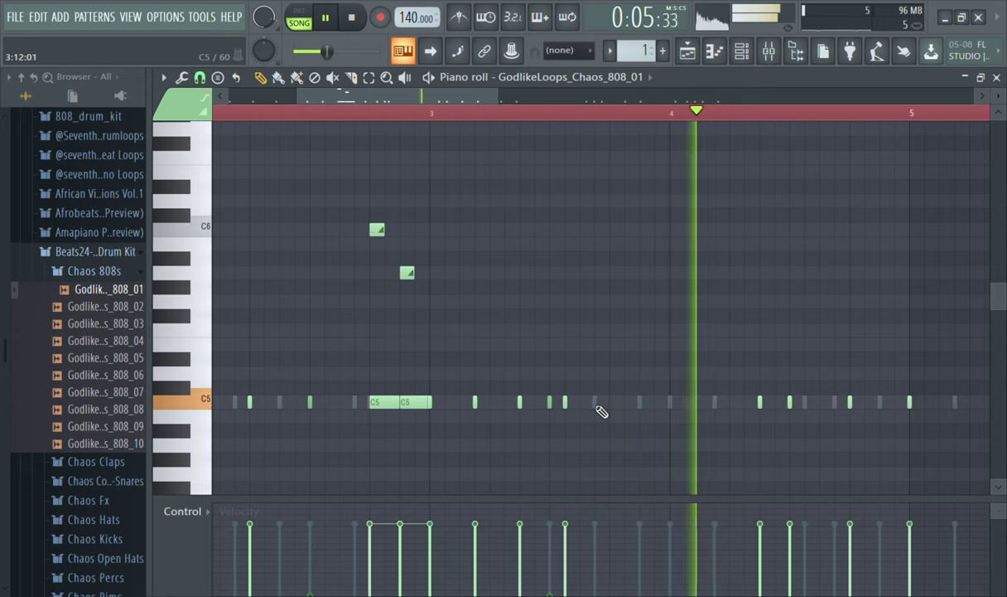
key(space)
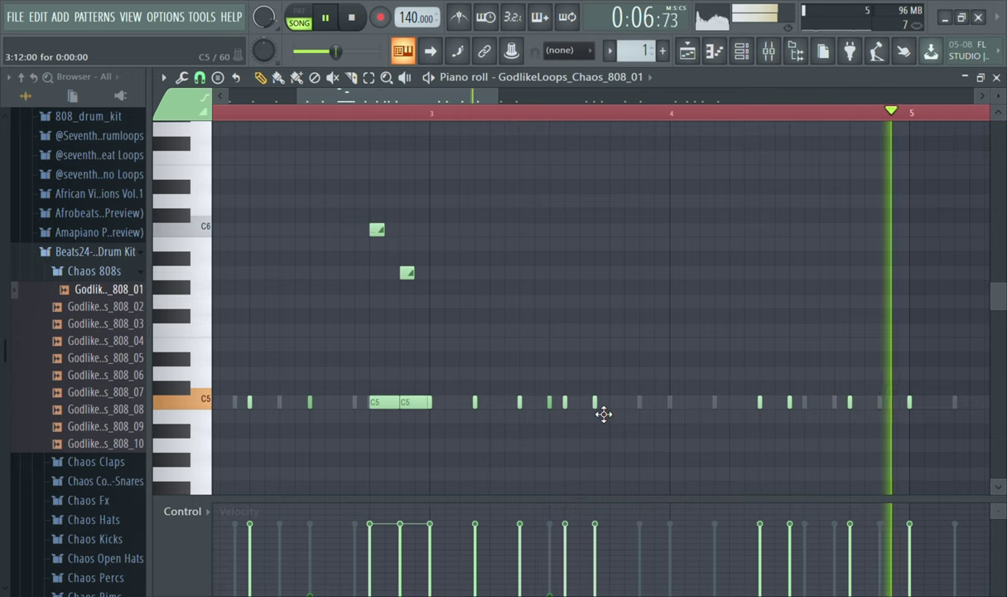
right_click(597, 406)
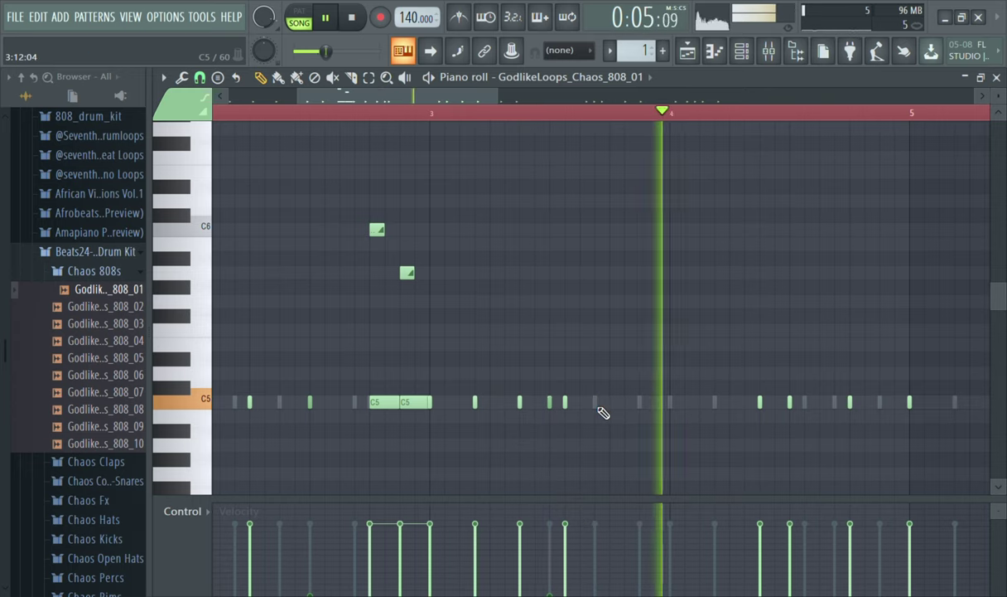
click(612, 403)
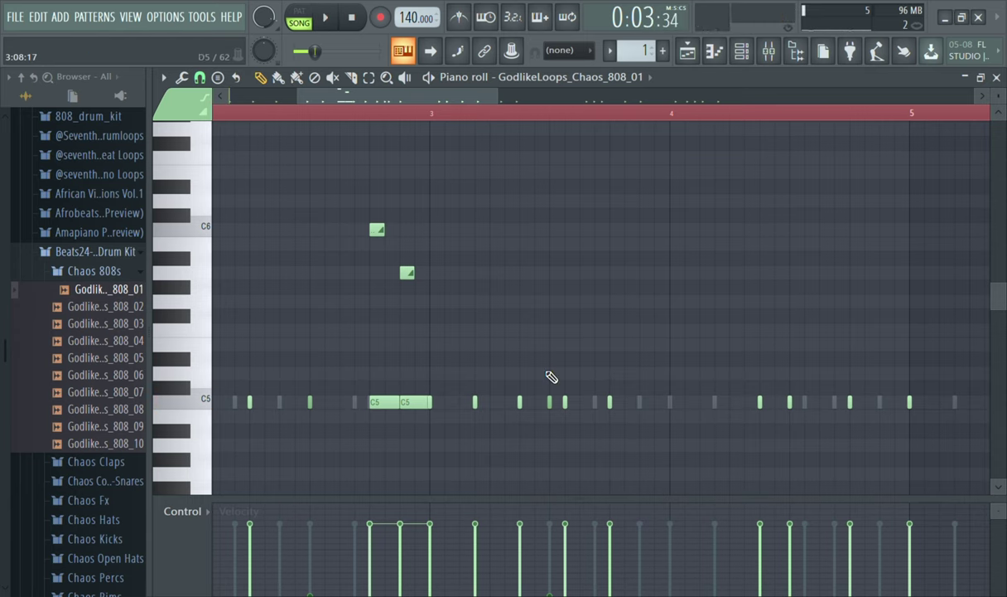
key(space)
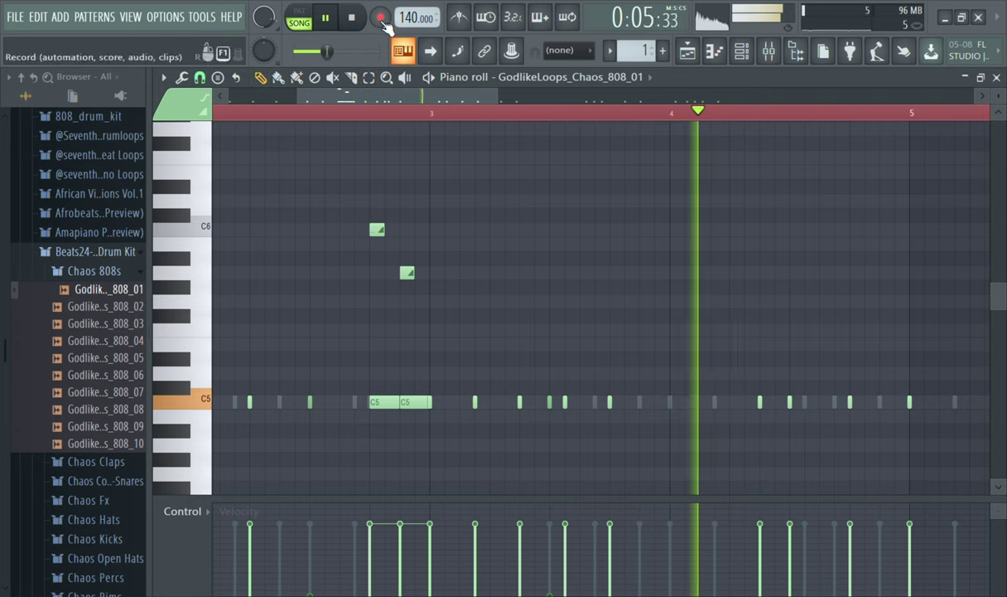
- Place two full-velocity, four-step C5 808 notes on steps 5 and 9 of bar 6 after playing the preceding bars
click(354, 18)
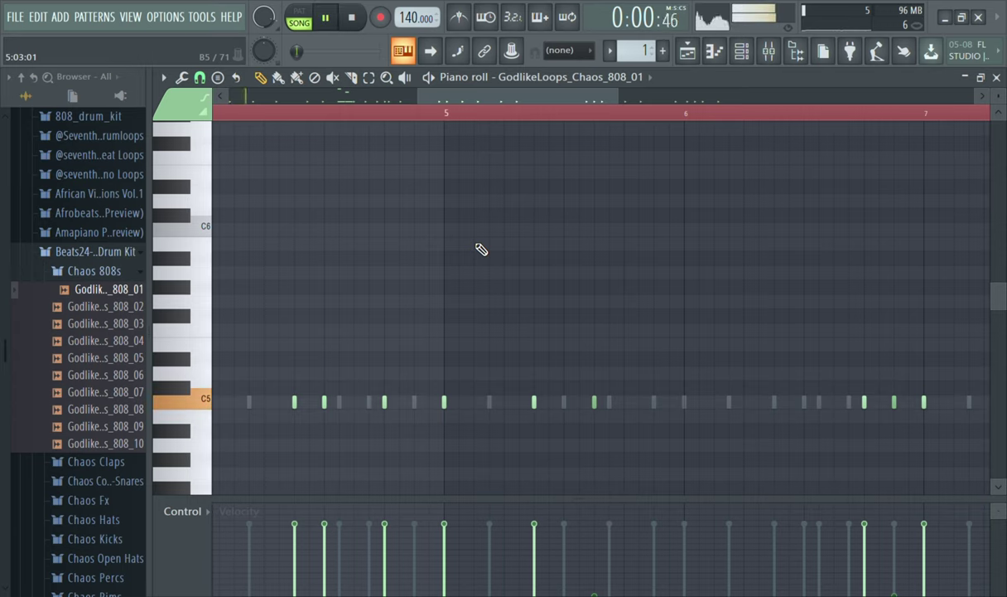
click(256, 116)
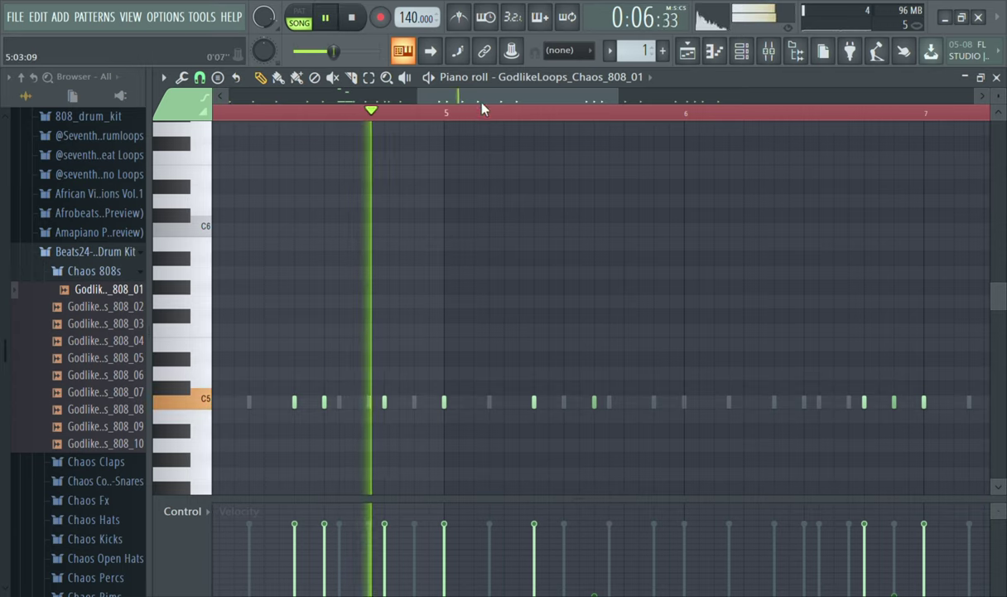
drag(457, 97, 520, 99)
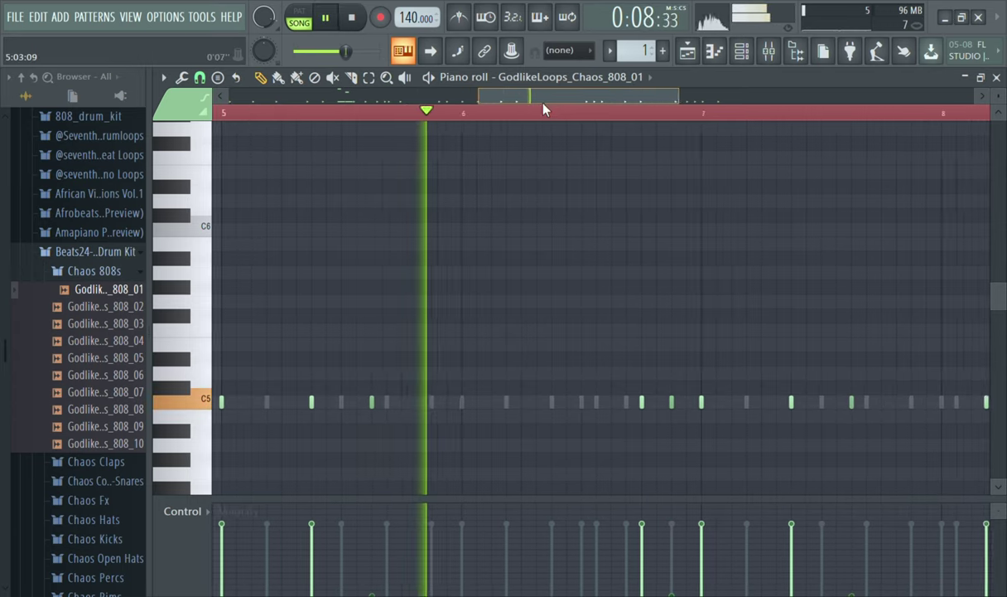
key(space)
key(space)
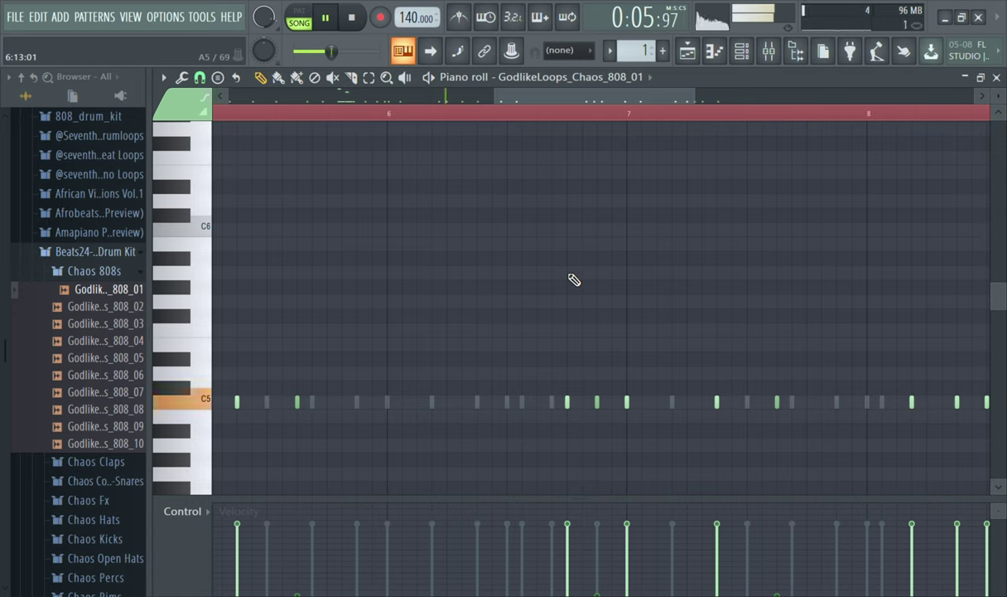
click(449, 406)
drag(453, 406, 506, 401)
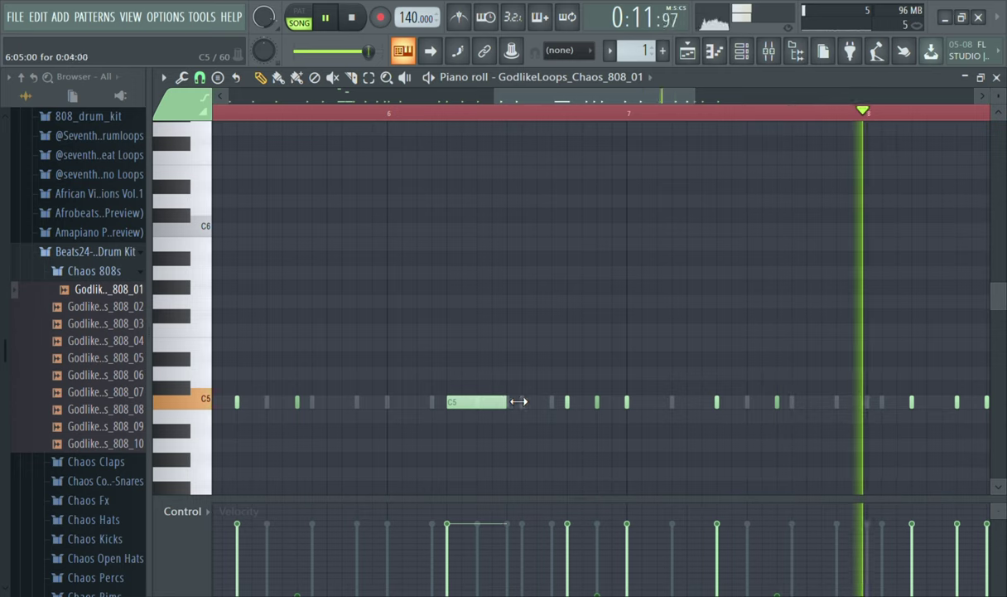
click(523, 405)
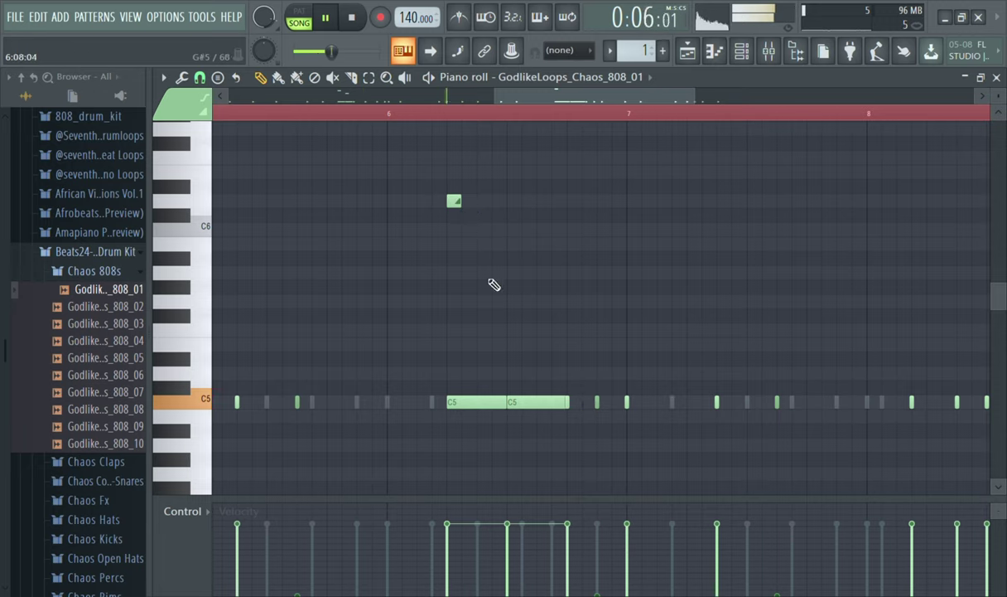
- Place D6, B5 and E6 slide notes on steps 5, 7 and 9 of bar 6, discarding a trial D6 slide on step 12
click(484, 243)
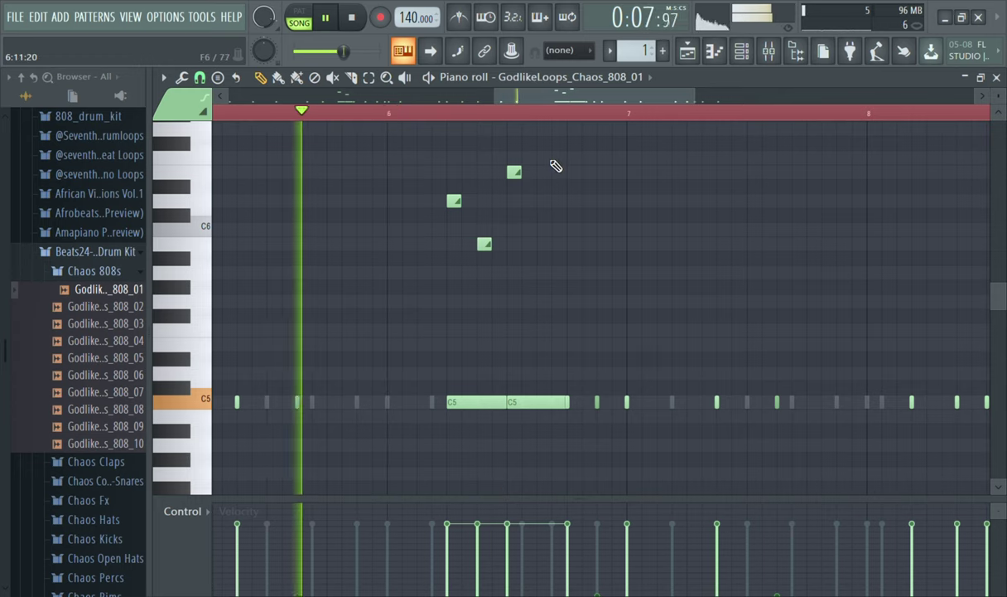
click(557, 203)
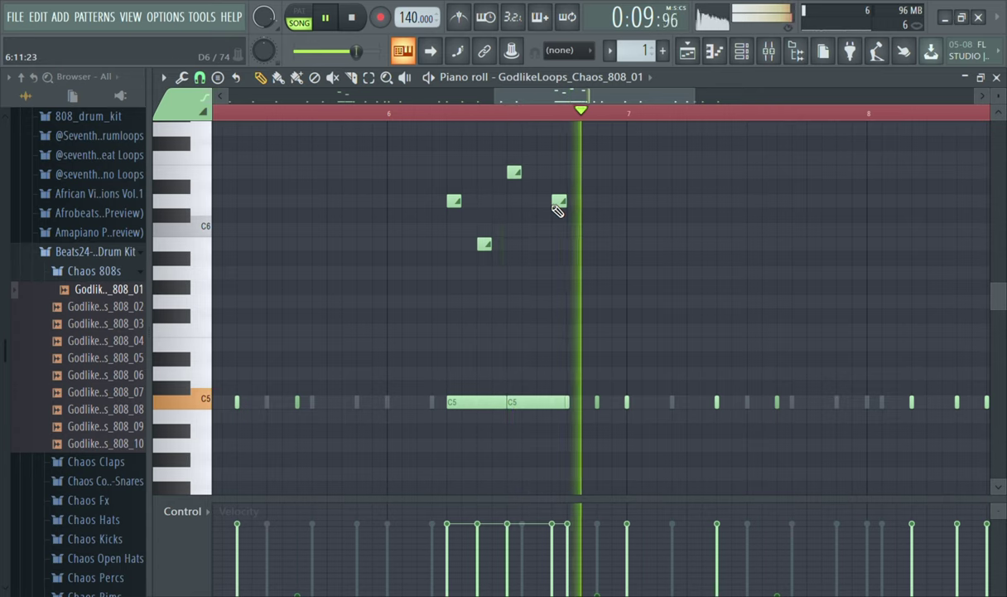
right_click(558, 204)
- Slice bar 6's two long C5 808 notes into four two-step notes and play them back with the loop
key(space)
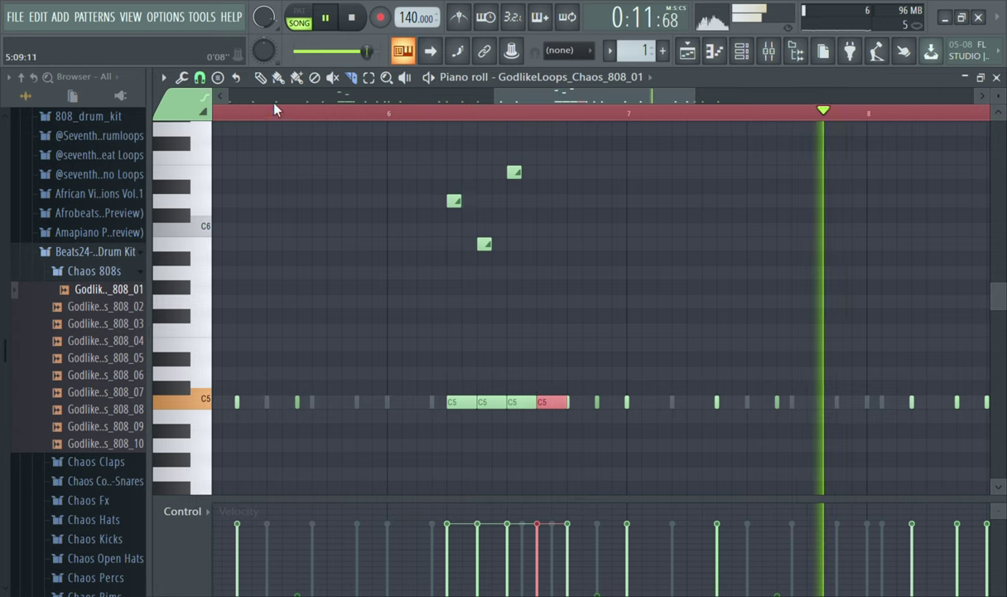
click(260, 78)
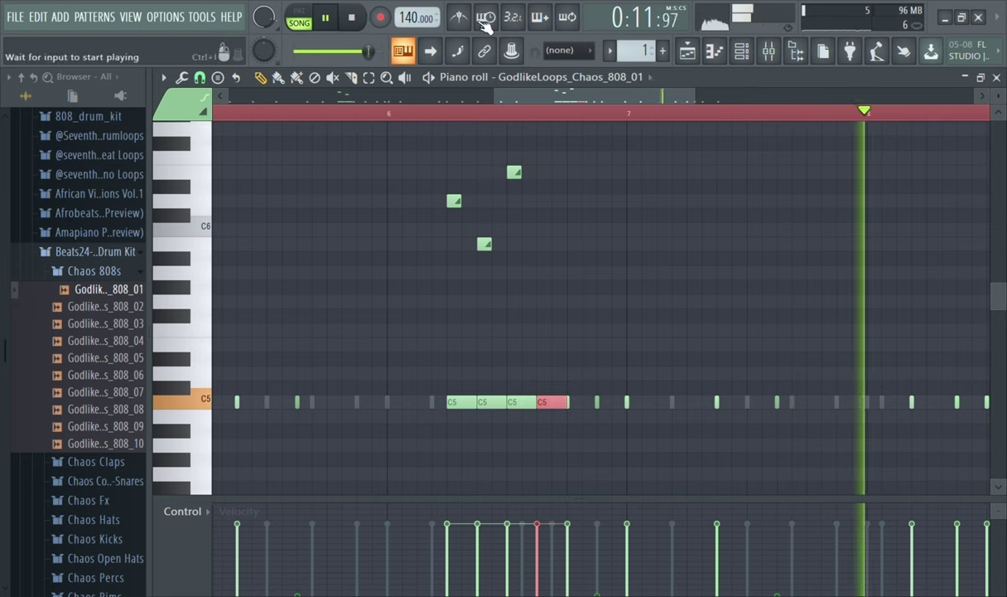
drag(519, 92, 548, 93)
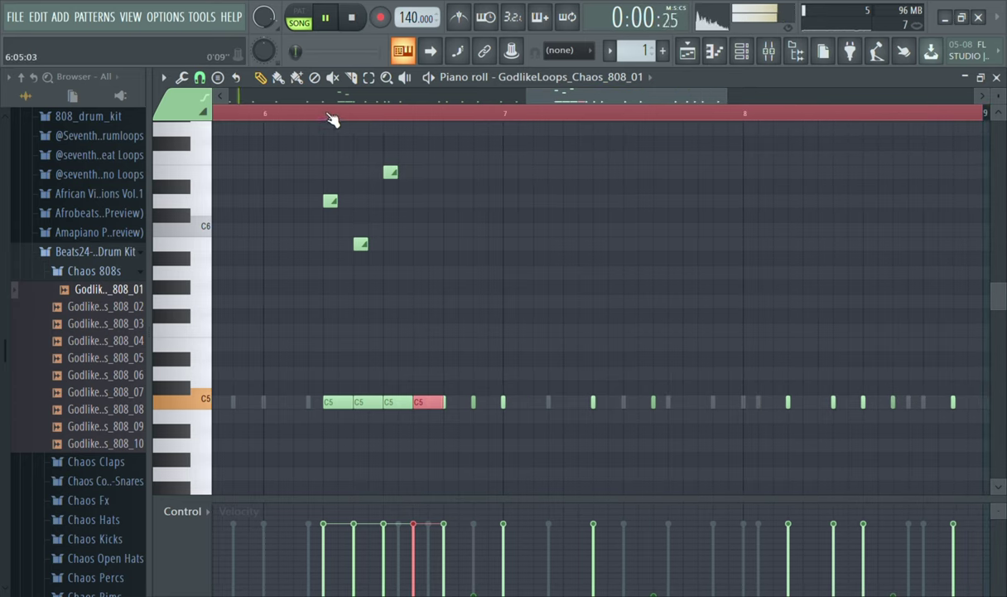
click(348, 405)
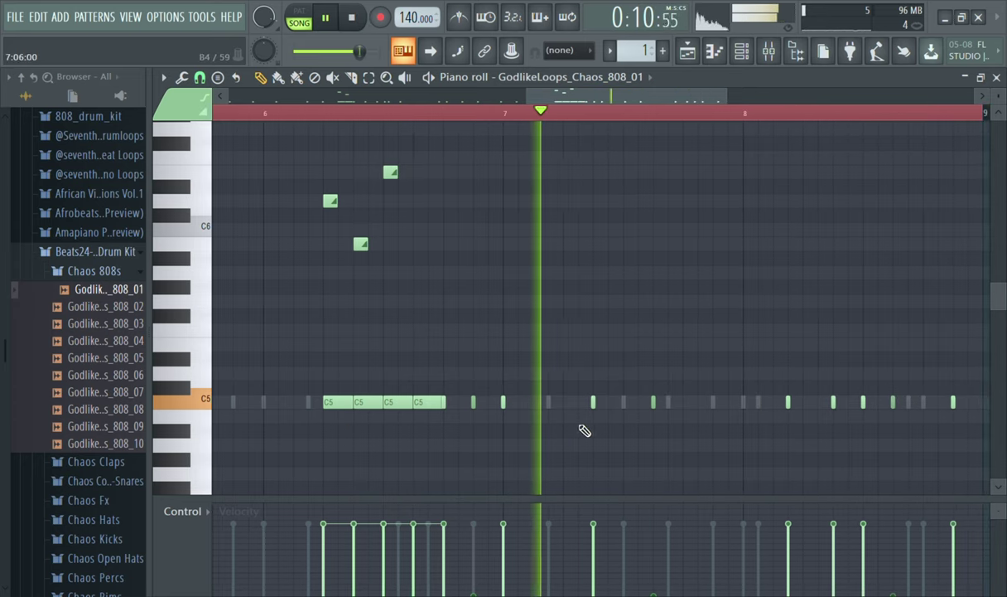
- Place two-step C5 808 notes on steps 13 and 15 of bar 7, with A5 and F6 slide notes above them
click(688, 403)
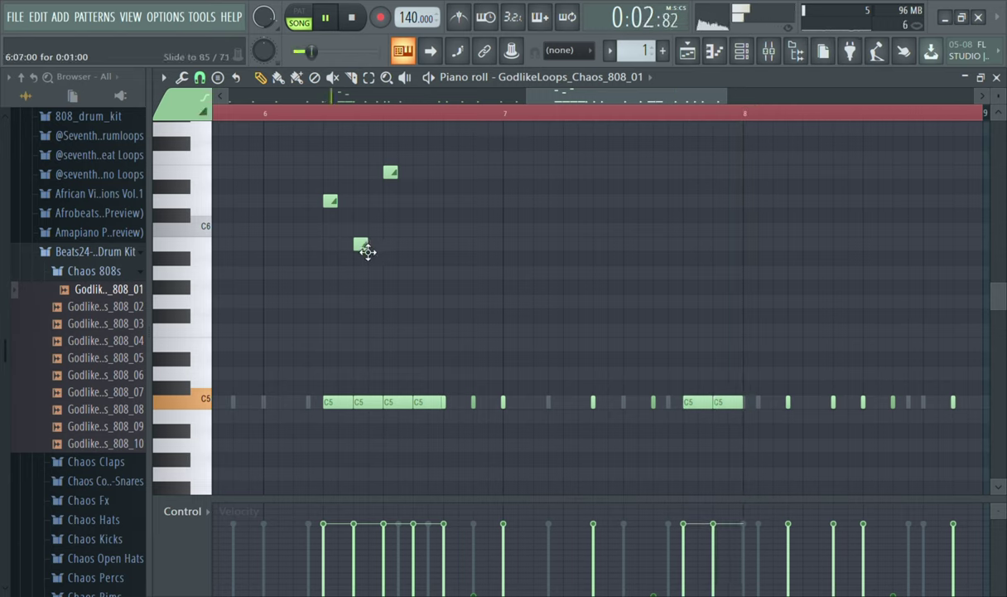
click(289, 116)
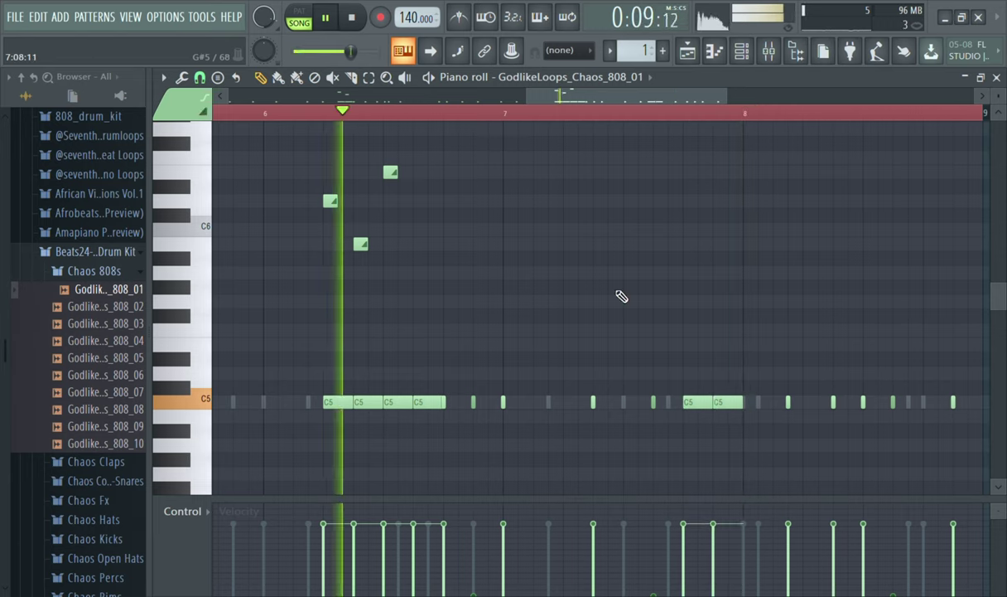
click(688, 274)
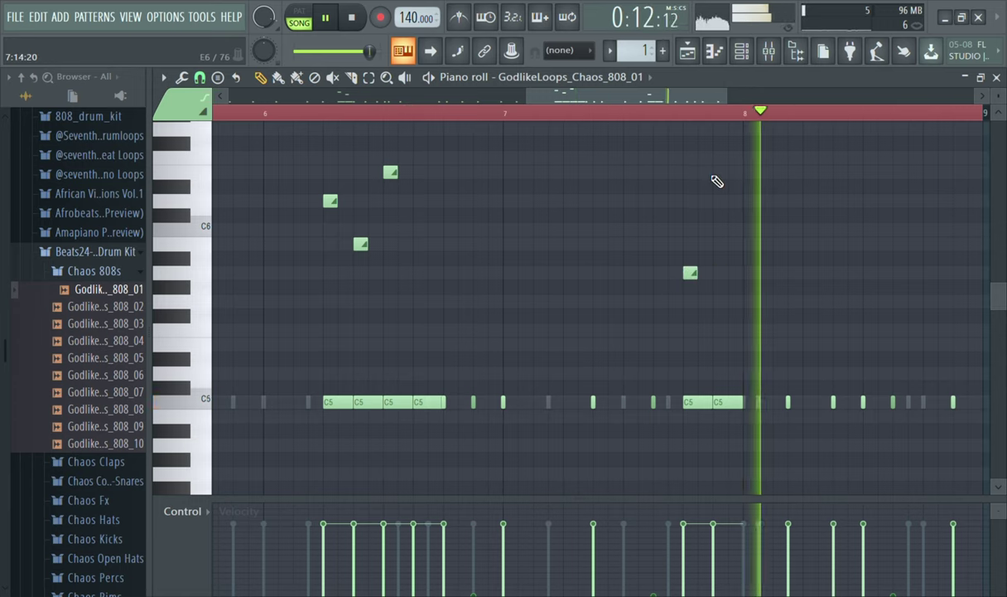
key(space)
key(space)
click(720, 158)
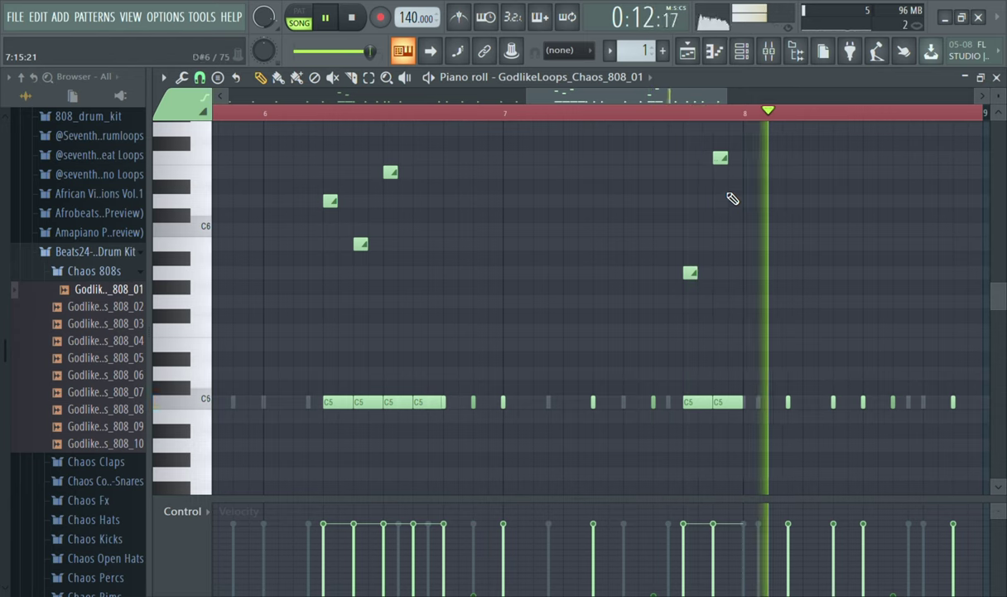
key(space)
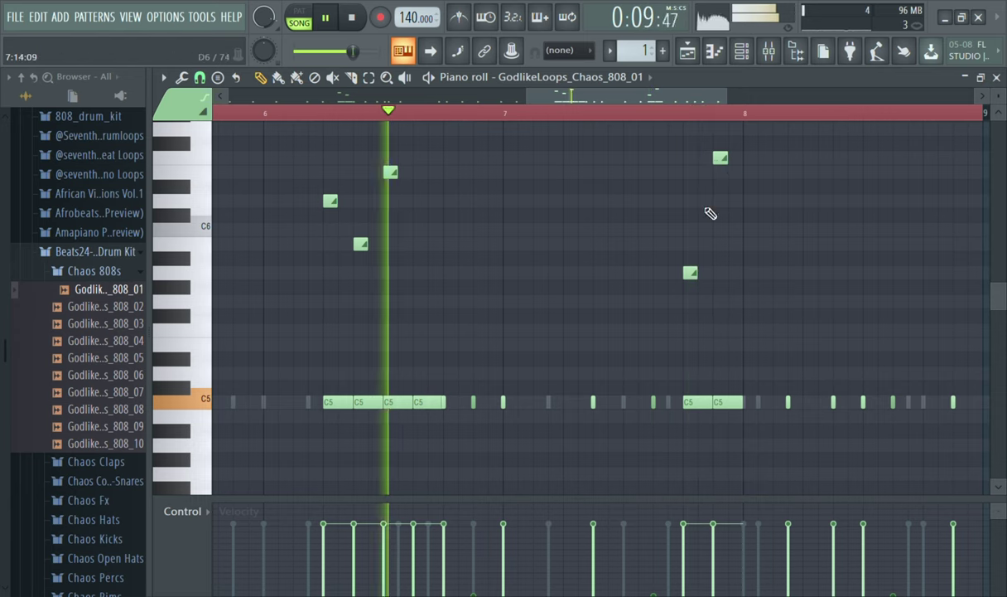
- Add a two-step C5 808 note on step 11 of bar 7 and play it back
drag(705, 405, 673, 416)
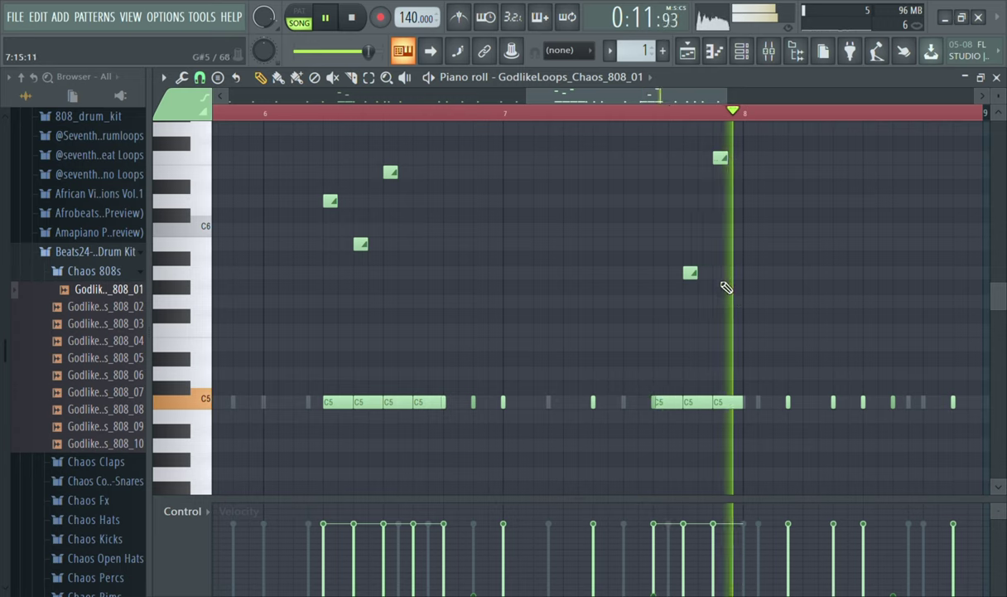
key(space)
key(space)
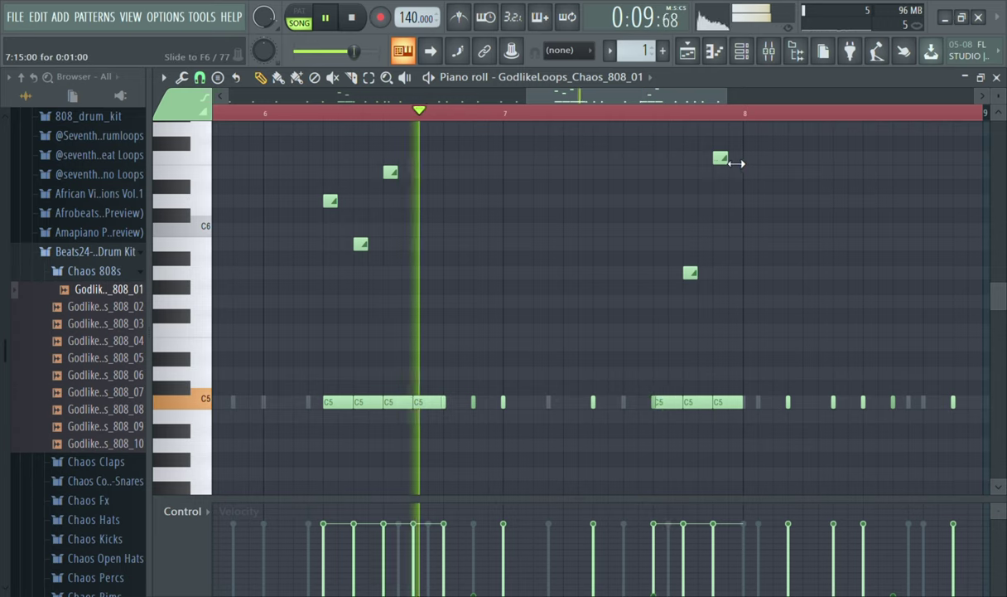
- Rearrange bar 7's slide notes to A5 on step 11, G5 on step 14 and E6 on step 15, and play them back
click(734, 302)
right_click(739, 301)
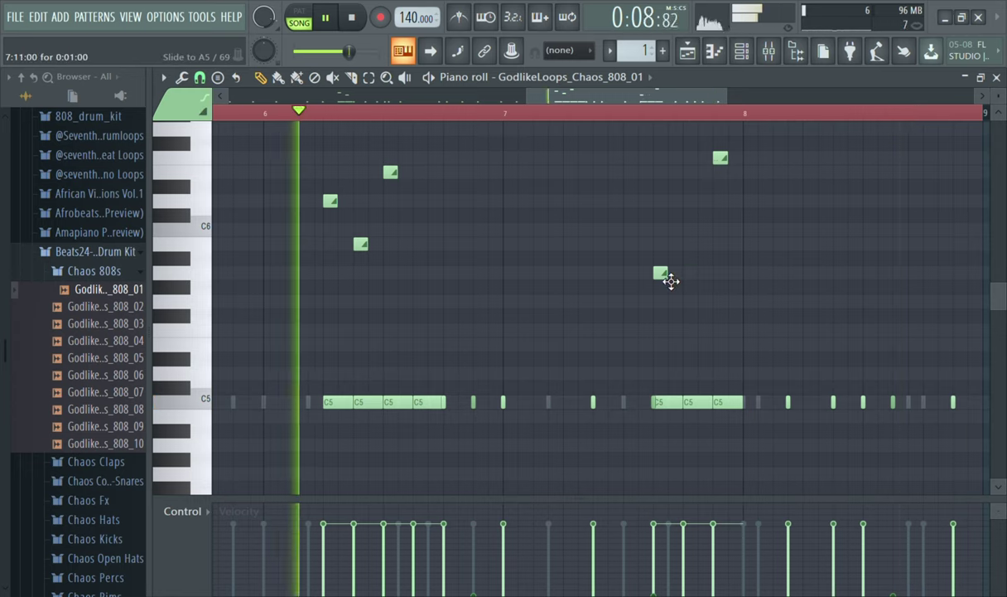
click(702, 303)
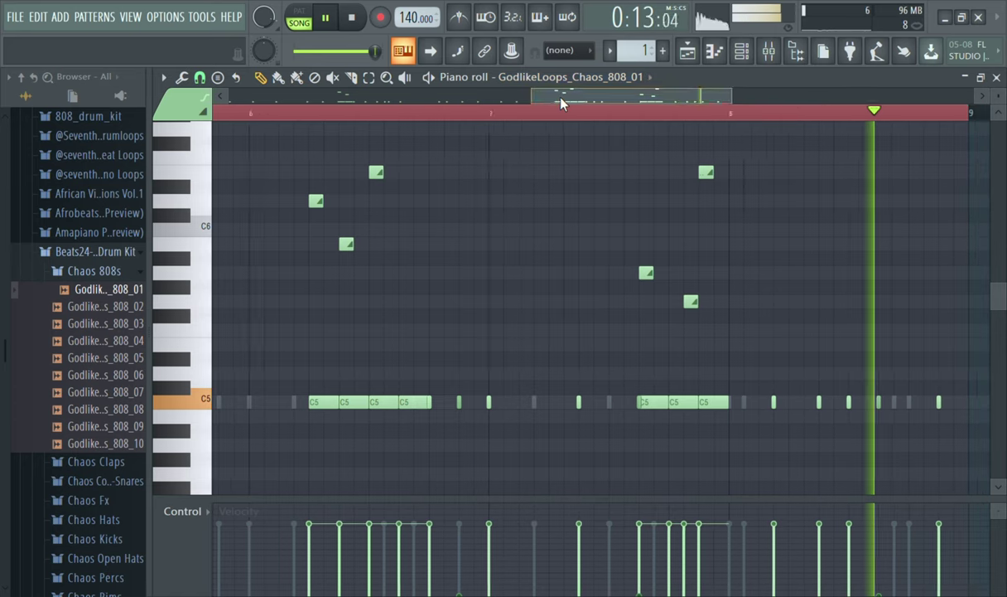
click(286, 116)
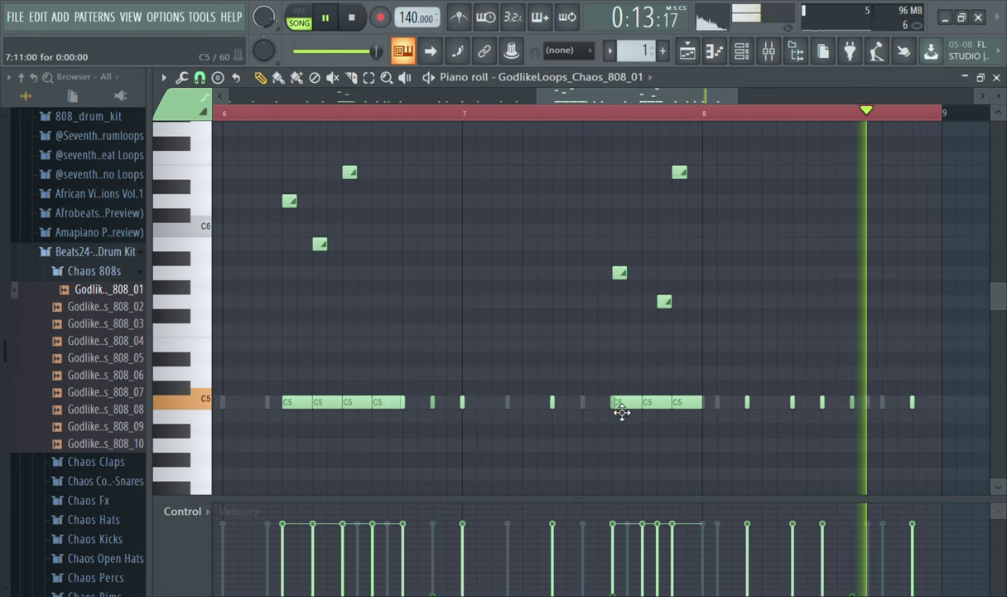
- Rework bar 7's slide notes to F6 on step 11 and D6 on step 13, removing the one on step 15
right_click(666, 304)
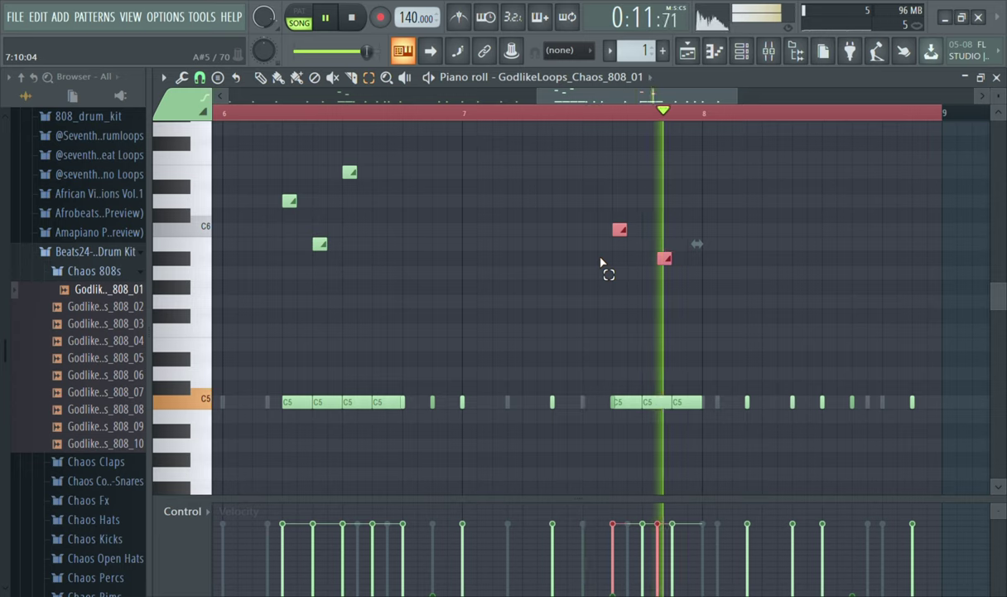
scroll(601, 262, up, 3)
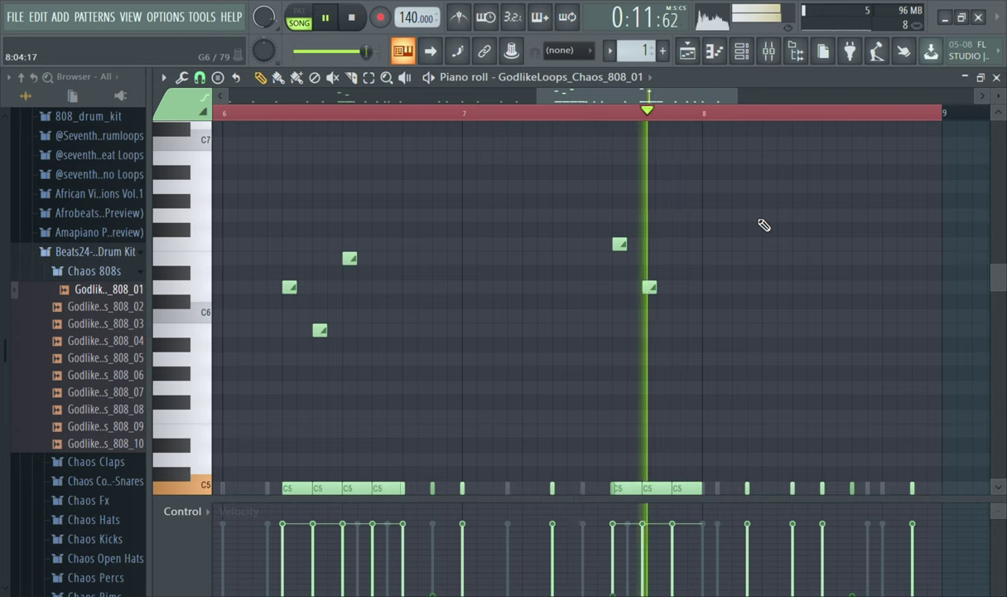
- Try a B5 and a G6 slide note in turn on step 15 of bar 7 against the loop, deleting each
click(676, 329)
right_click(684, 336)
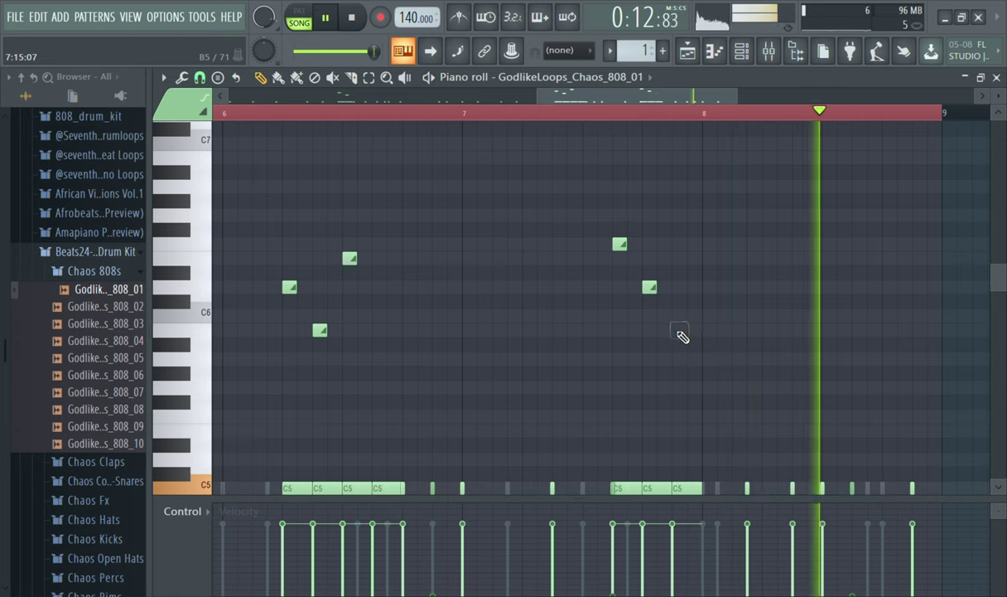
click(680, 216)
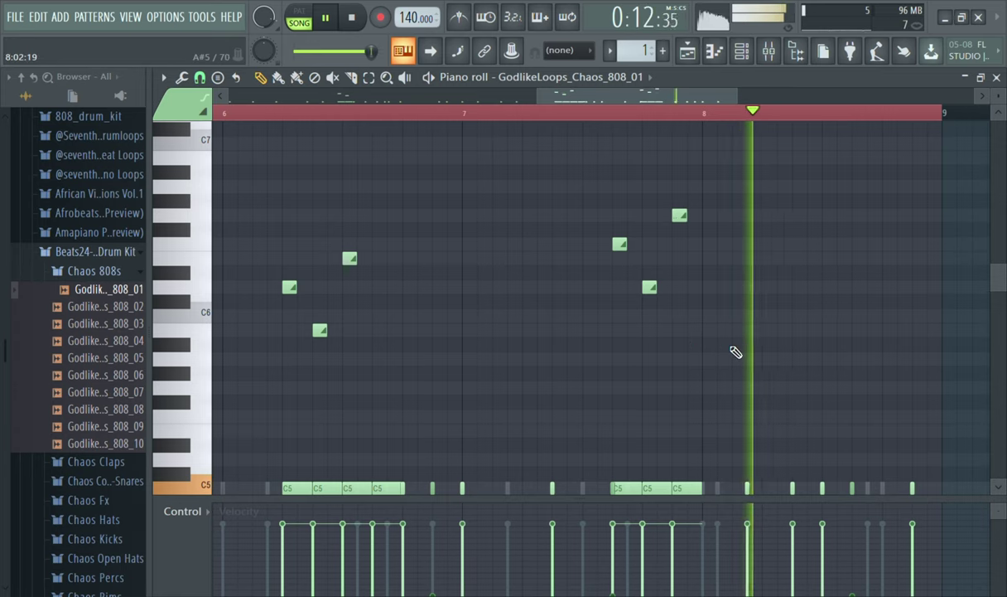
right_click(686, 226)
key(space)
key(space)
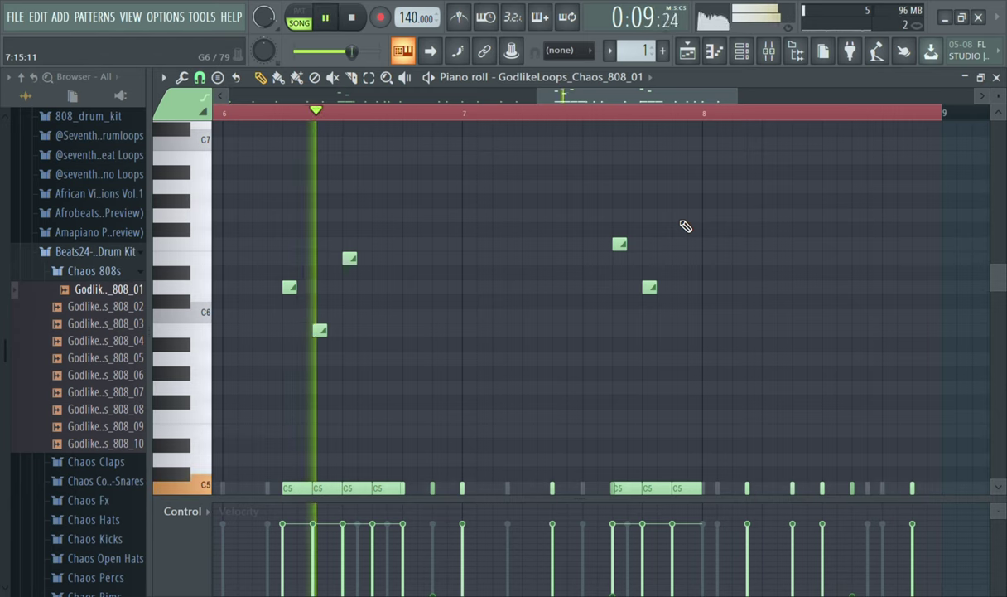
- Place an E6 slide note on step 16 of bar 7 and lower the step 13 slide note to C6
click(680, 388)
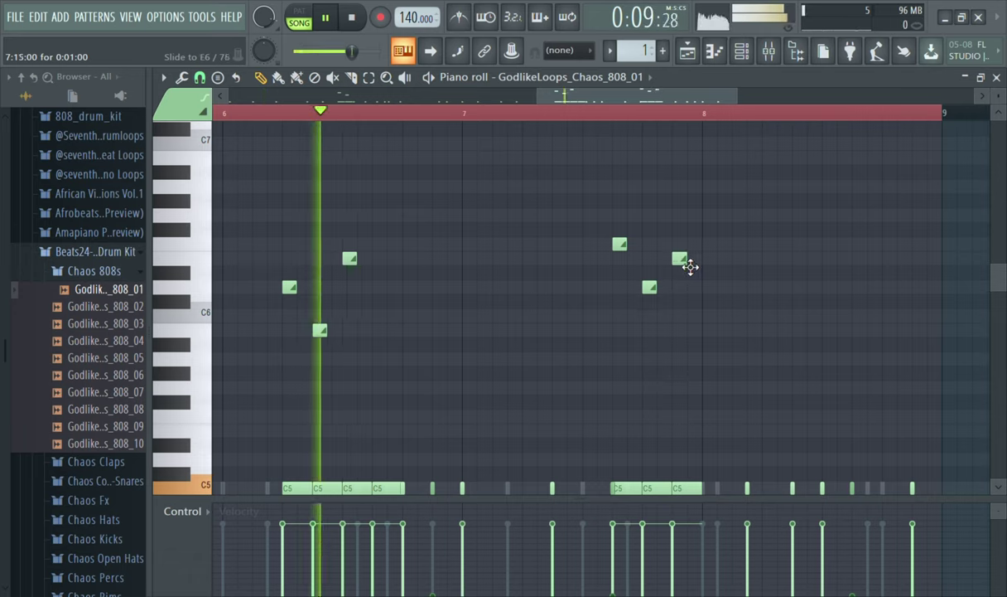
drag(655, 292, 654, 322)
drag(654, 332, 656, 331)
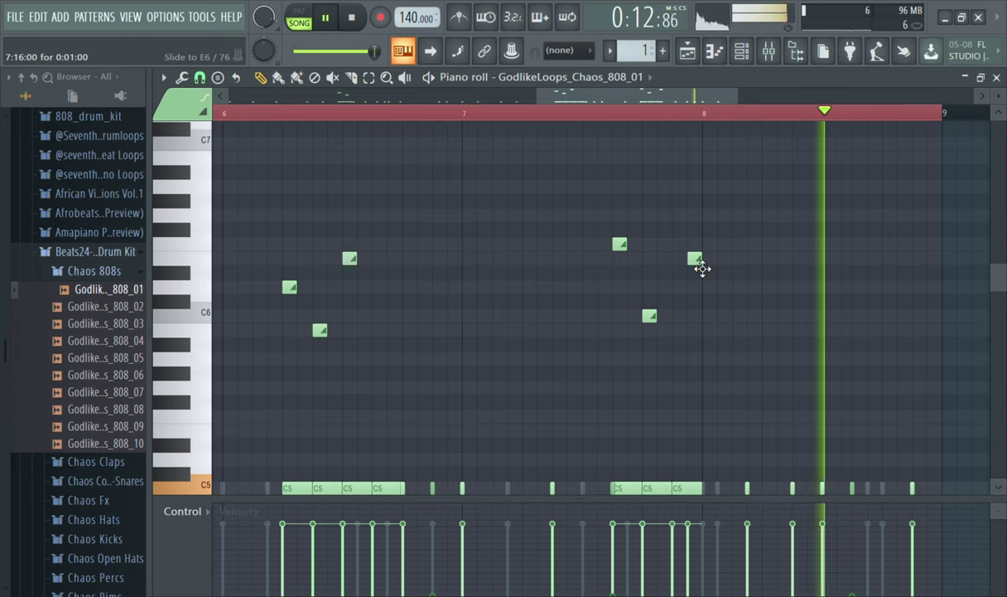
- Play into bar 8 and place a two-step C5 808 note on its step 13, with a B5 slide note above it
drag(557, 93, 598, 106)
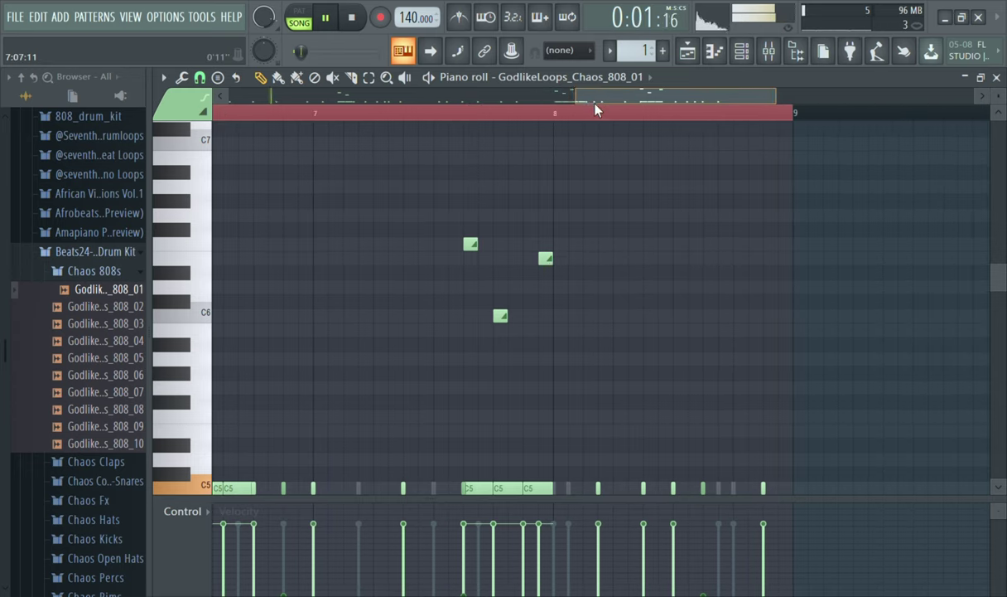
click(406, 114)
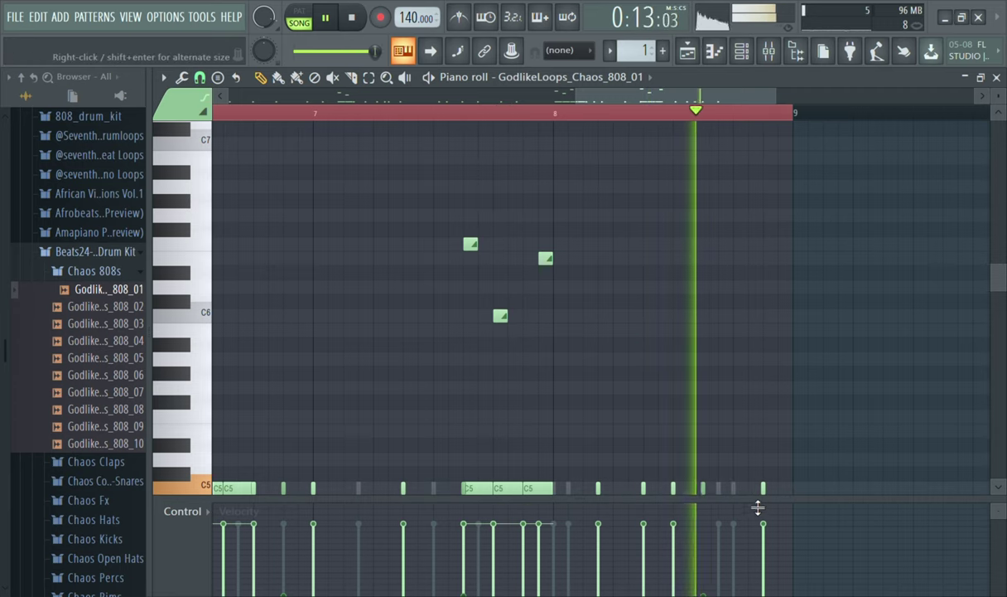
key(space)
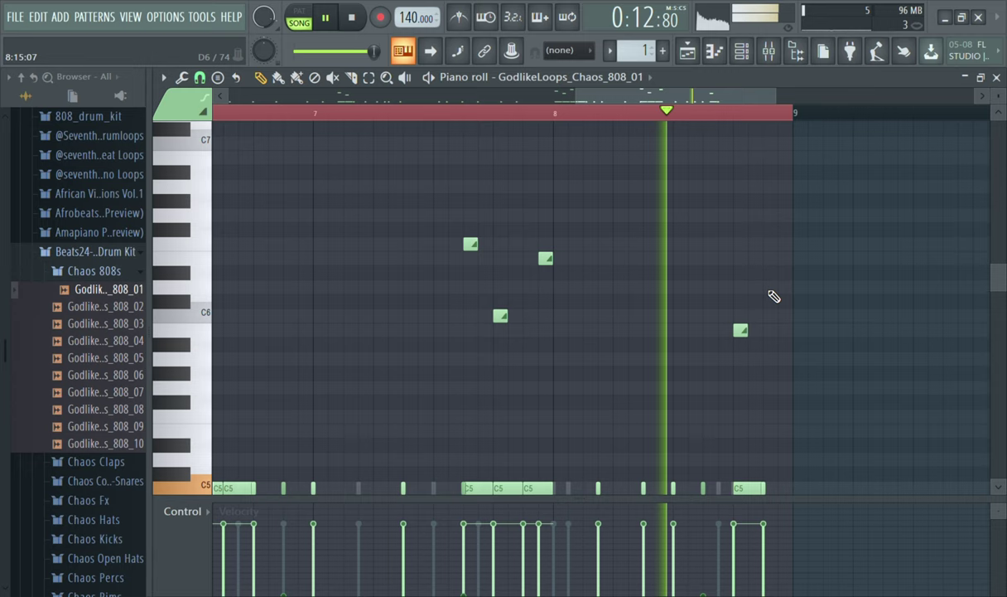
- Try a D6 slide note on step 15 of bar 8 against the loop and delete it
click(773, 290)
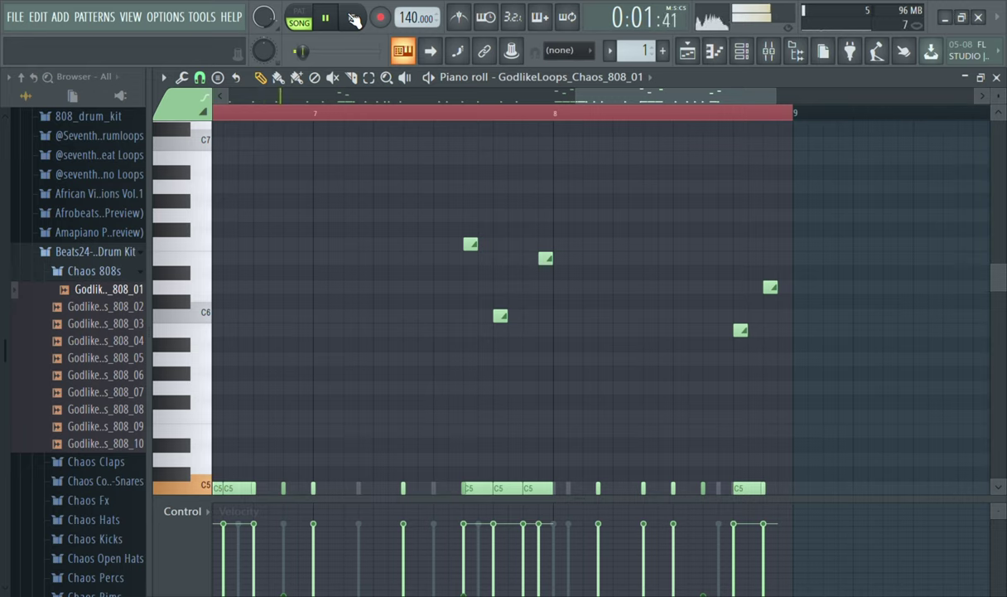
click(430, 115)
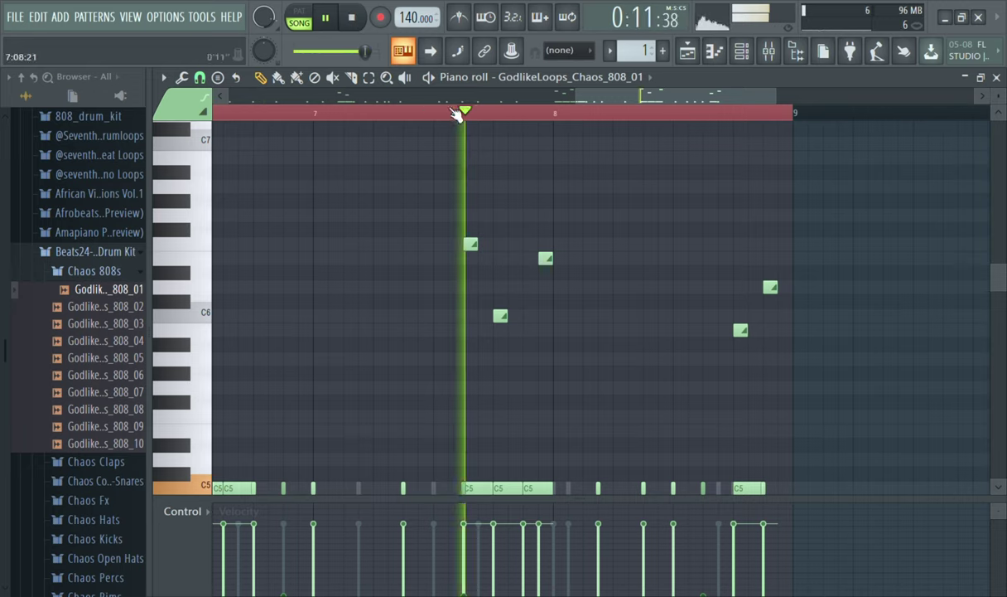
right_click(779, 290)
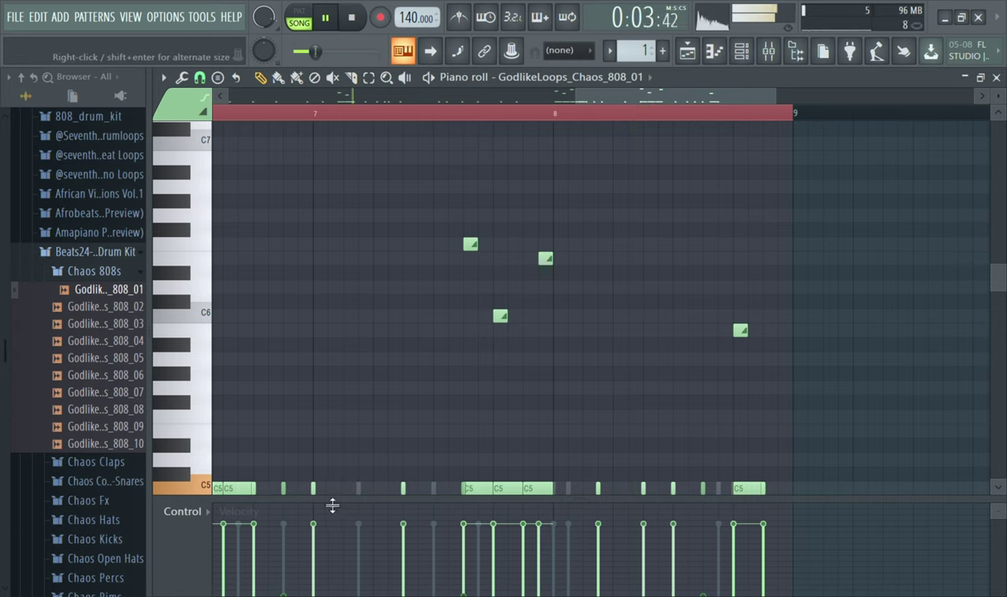
- Return to bar 1, mute the melody loop channel and play the drums and 808 alone from the start
drag(673, 100, 262, 94)
click(742, 51)
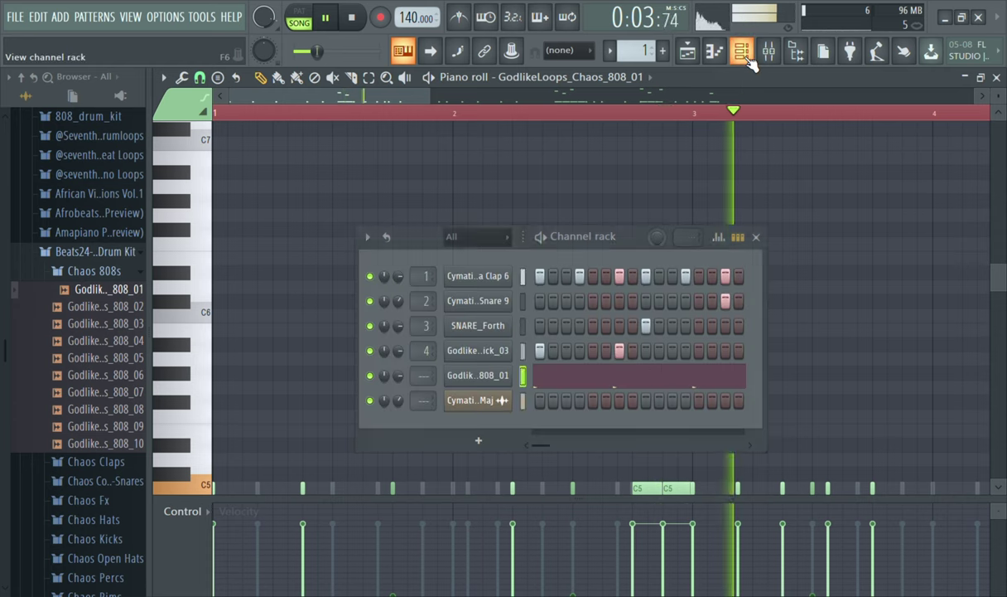
key(space)
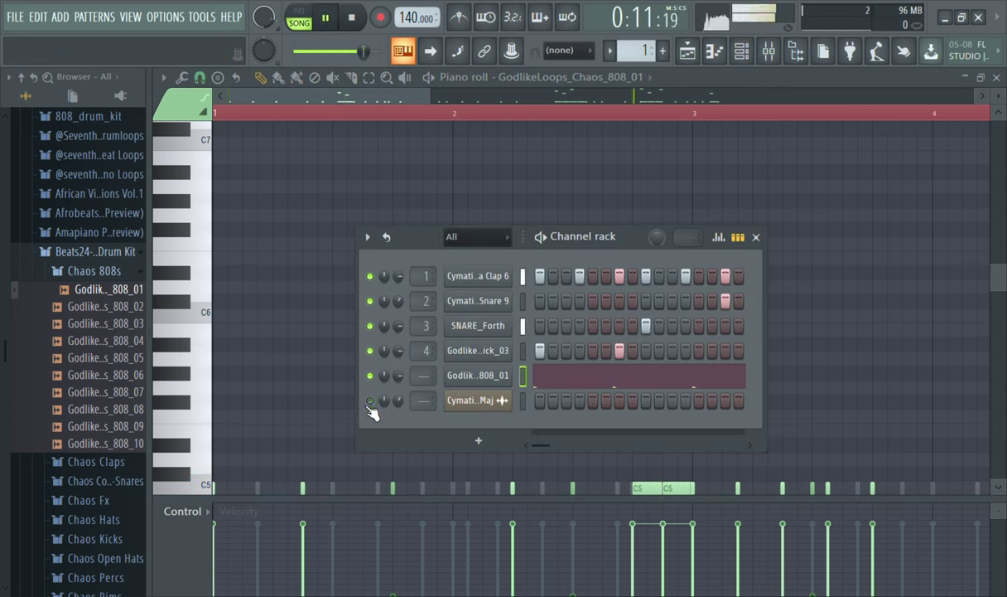
click(351, 18)
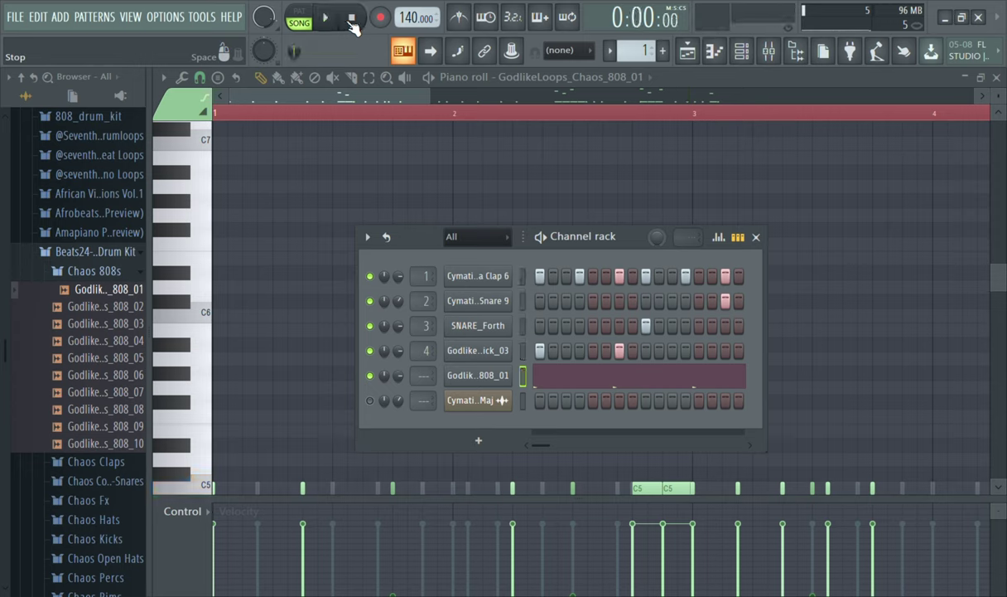
key(space)
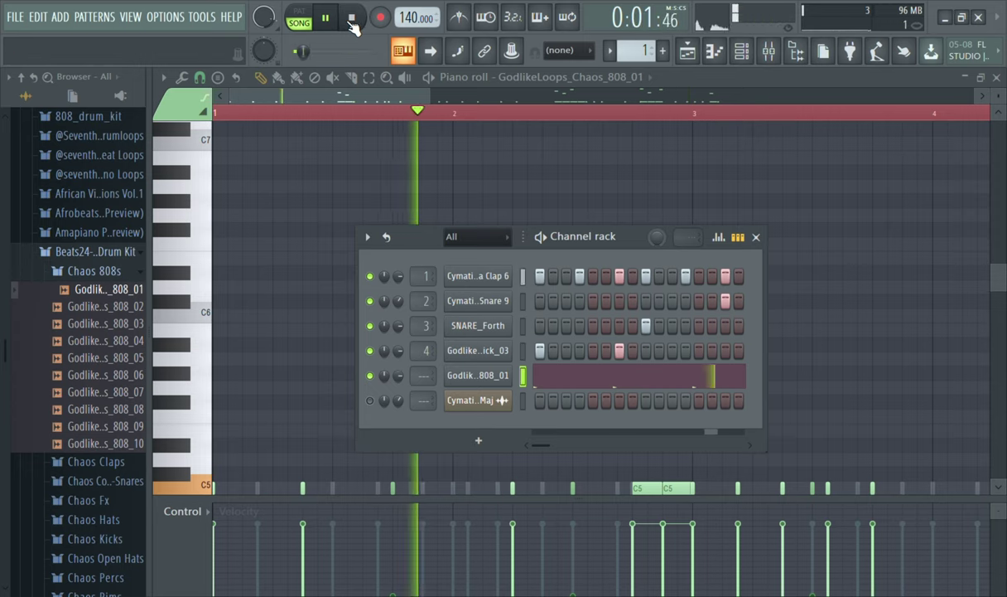
- Route the Chaos 808 channel to mixer track 5 and open the mixer
drag(423, 375, 423, 356)
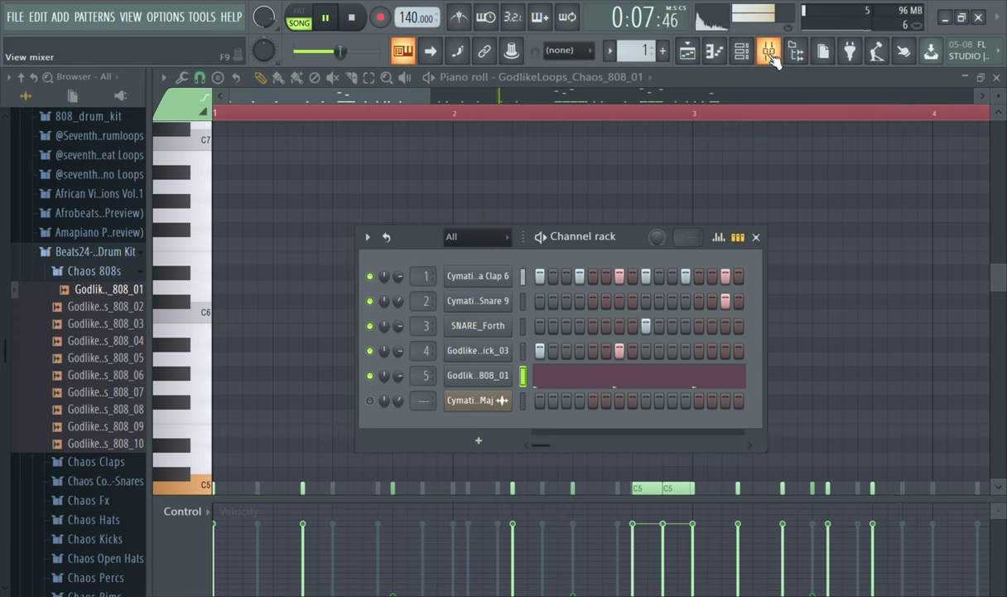
click(771, 55)
click(386, 208)
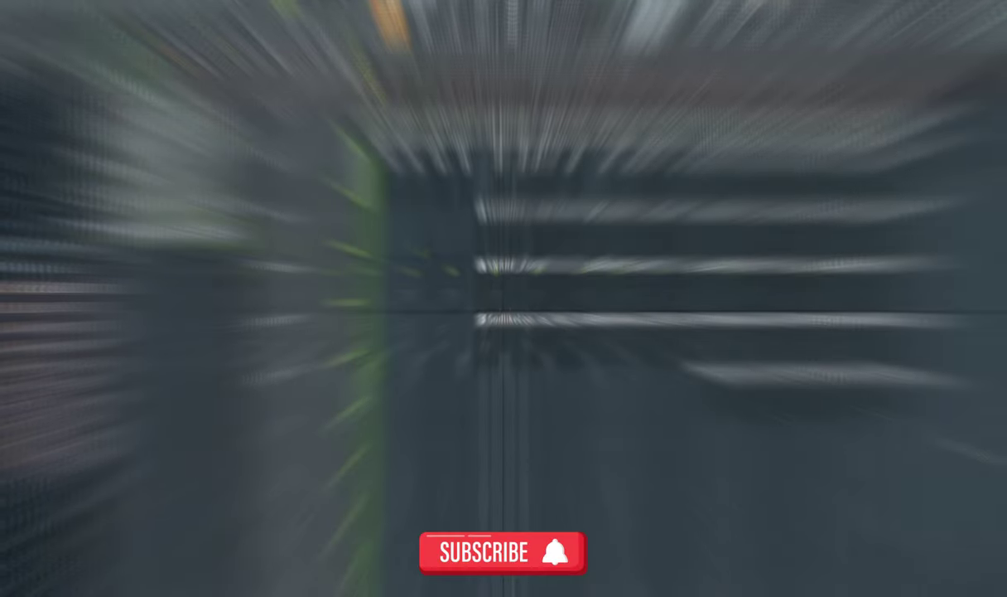
- Mute the melody loop on playlist Track 1 and play the arrangement, jumping ahead to bar 9
click(365, 17)
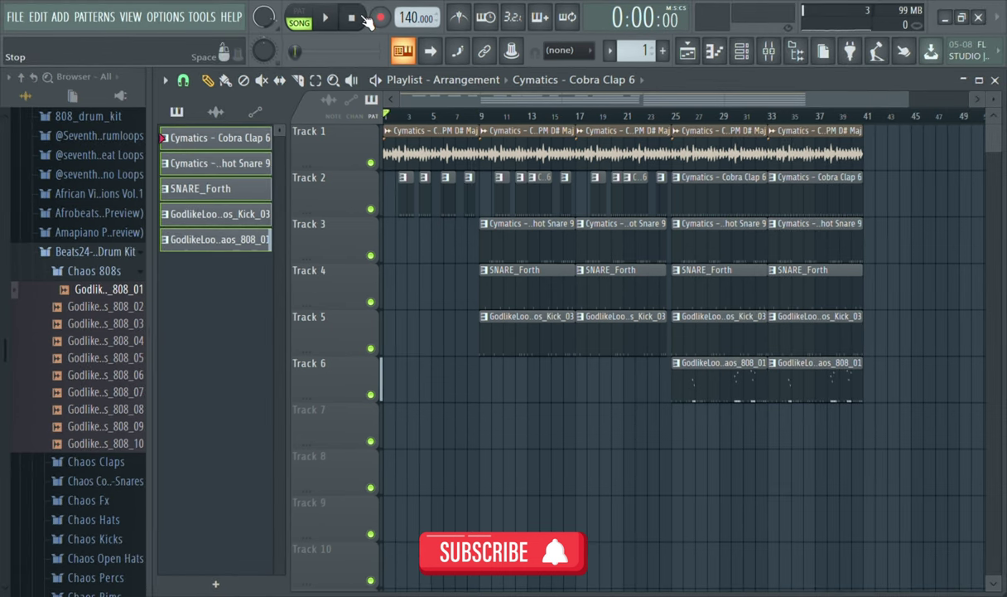
click(370, 164)
key(space)
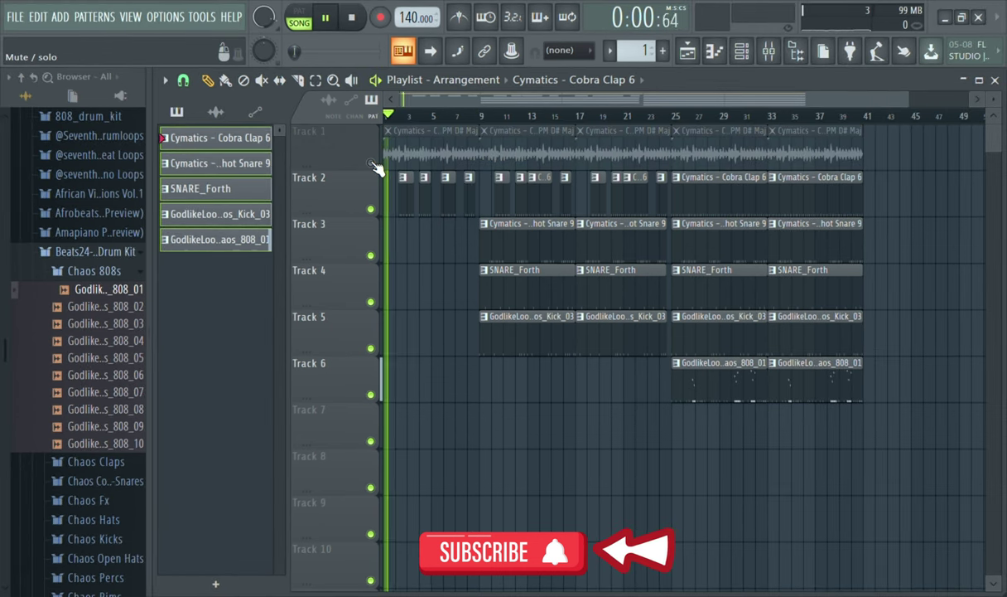
drag(451, 116, 482, 122)
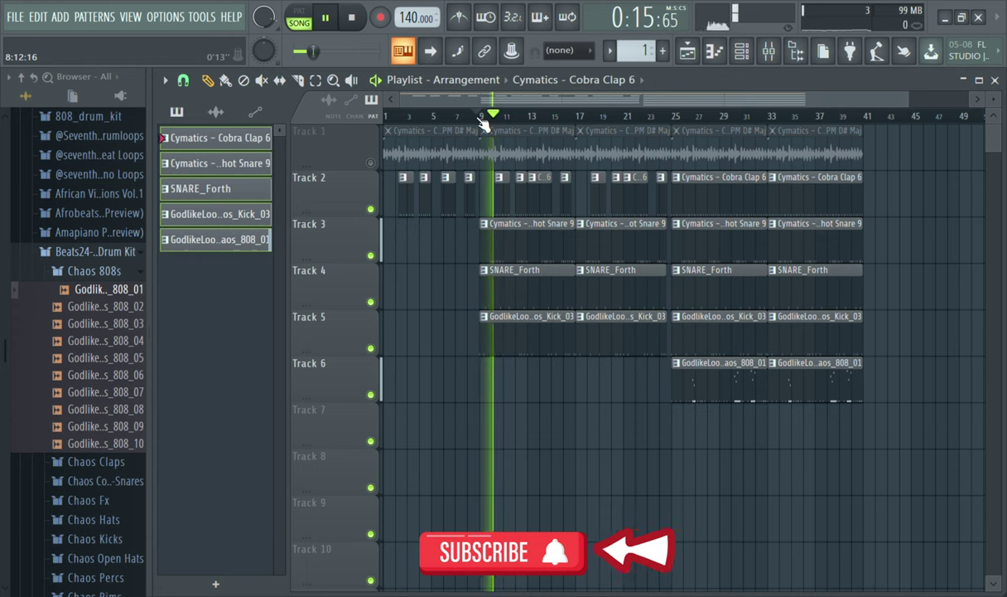
- Examine the Chaos Kick 03 channel's sampler settings during playback, and close them along with the channel rack
click(741, 53)
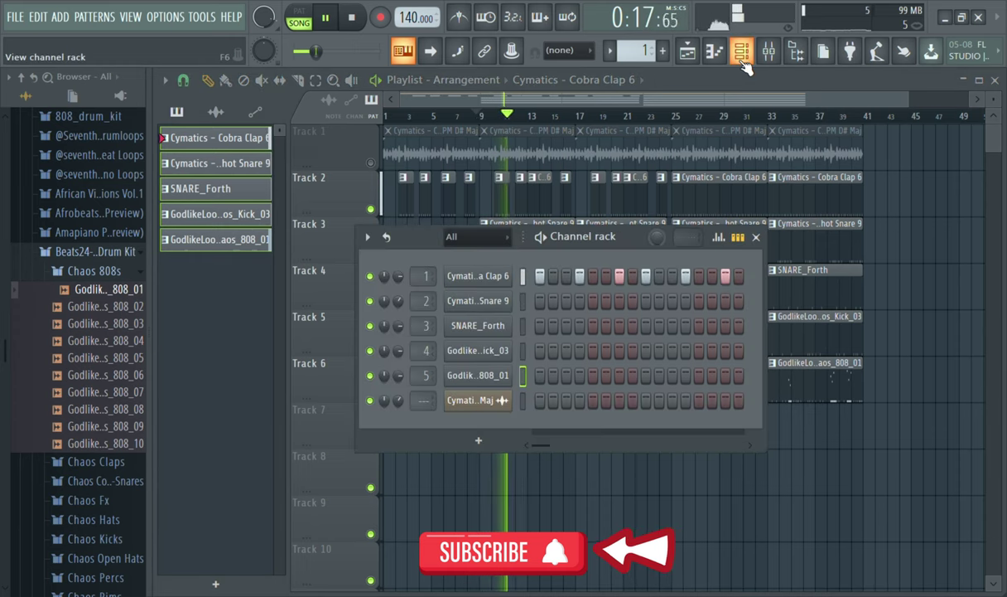
click(468, 349)
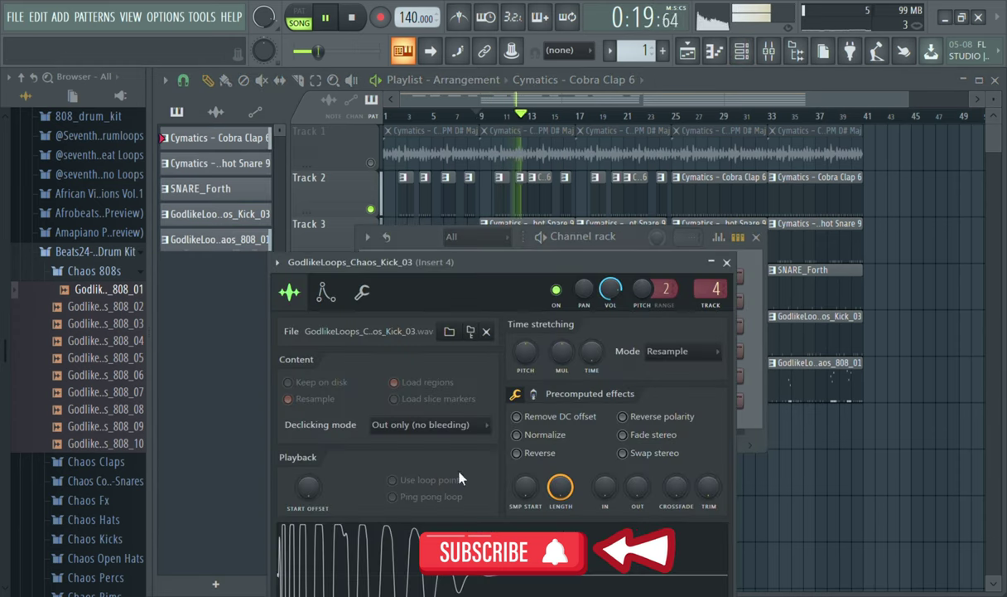
click(527, 496)
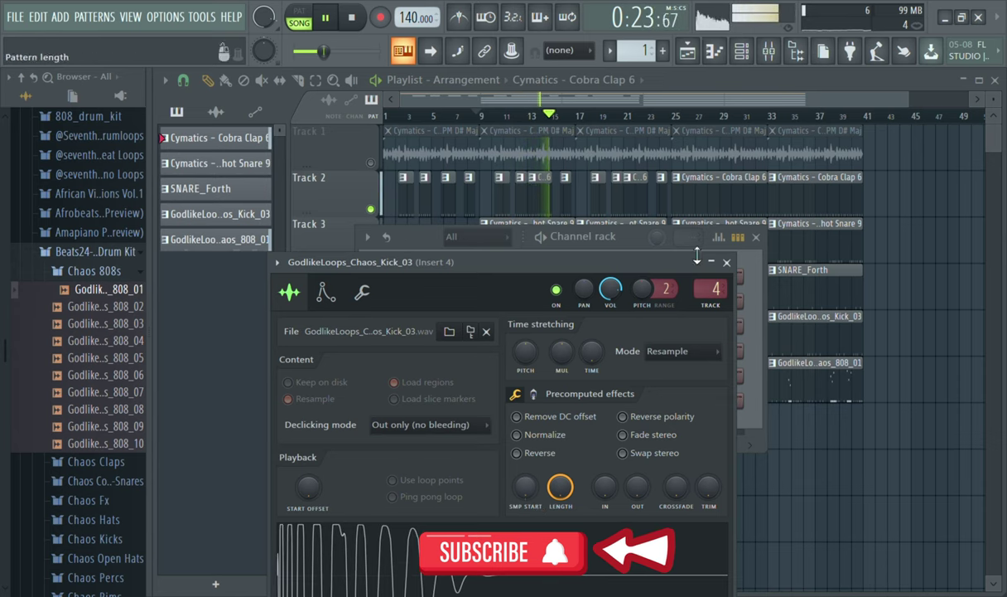
click(726, 263)
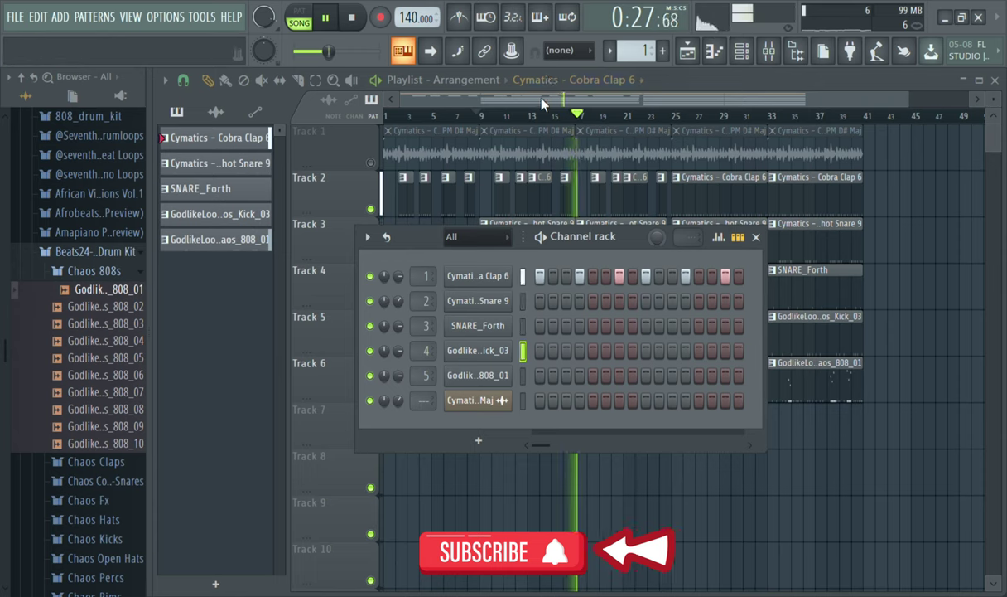
key(F6)
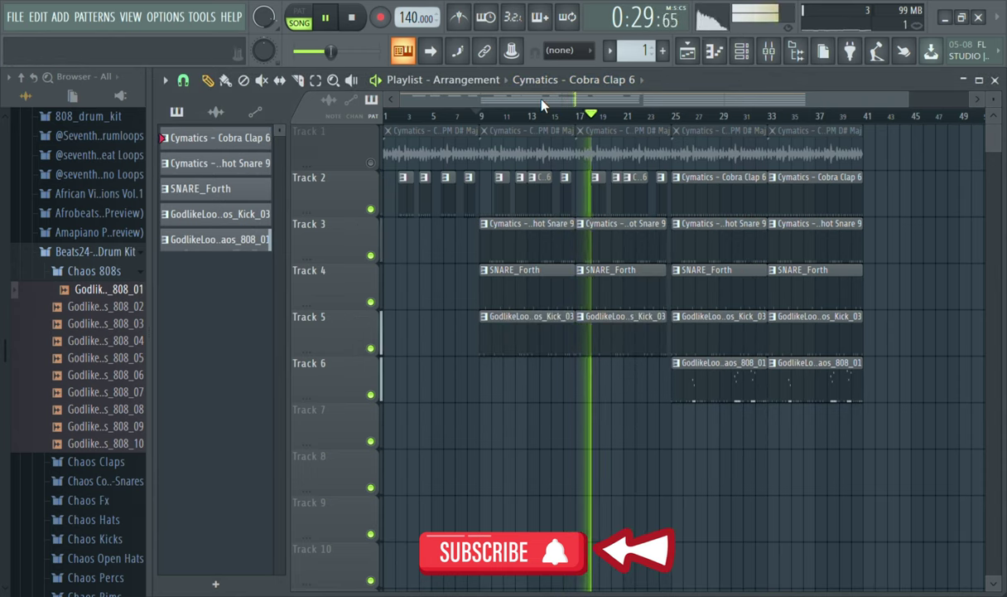